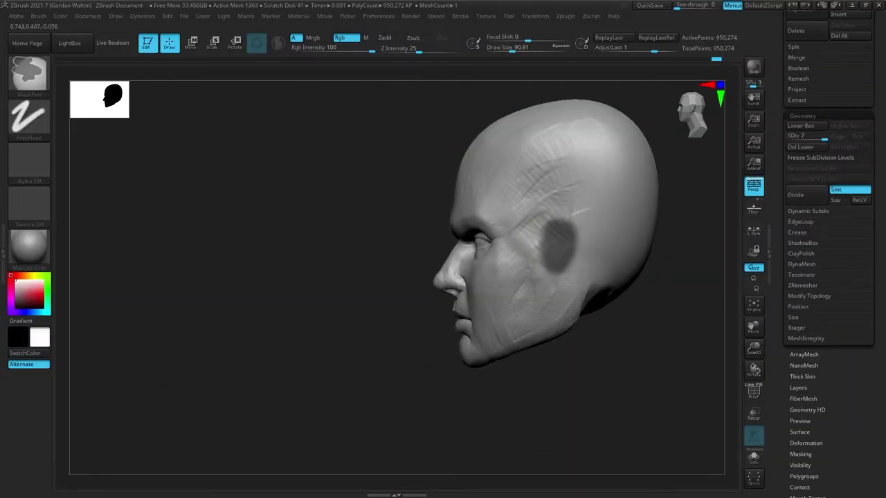
# Pull the ears out from the masked patches on the sides of the head, and refine their shape with the Move brush
pyautogui.press('w')
pyautogui.moveTo(472, 226); pyautogui.dragTo(477, 226)
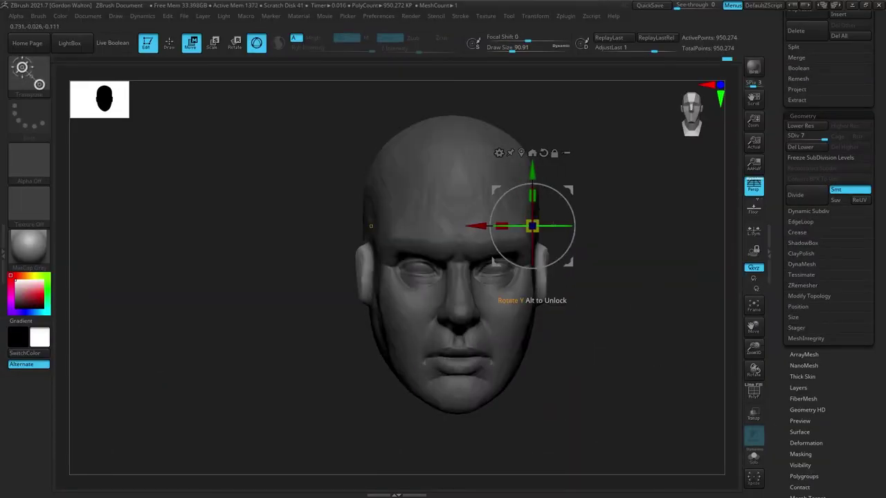
pyautogui.moveTo(699, 388); pyautogui.dragTo(649, 390)
pyautogui.press('q')
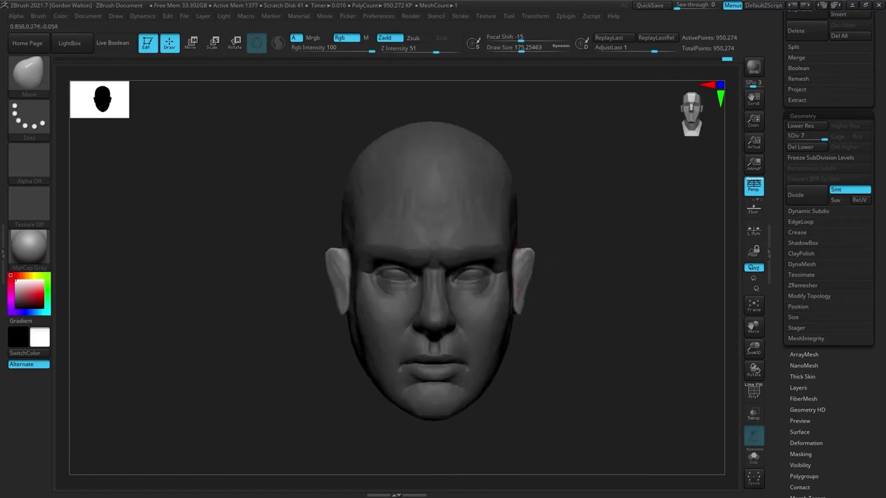
pyautogui.moveTo(554, 328)
pyautogui.mouseDown()
pyautogui.moveTo(568, 328)
pyautogui.moveTo(504, 296)
pyautogui.moveTo(524, 296)
pyautogui.moveTo(550, 251)
pyautogui.mouseUp()
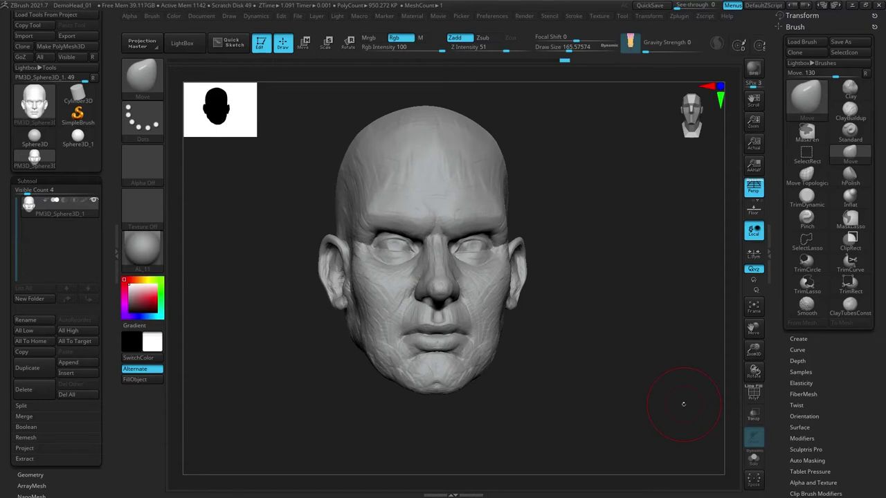
# Paint a round mask on the side of the head above the ear and erase its rear part
pyautogui.keyDown('shift'); pyautogui.moveTo(684, 404); pyautogui.dragTo(667, 406); pyautogui.keyUp('shift')
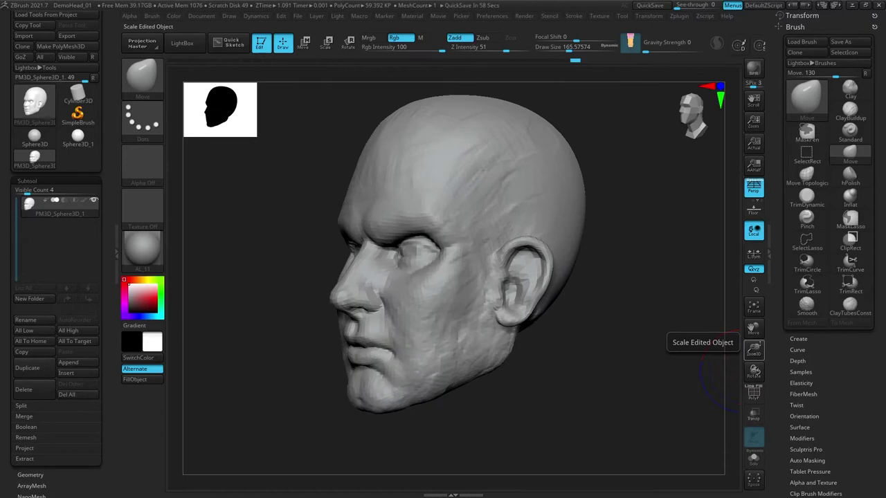
pyautogui.keyDown('alt'); pyautogui.moveTo(664, 284); pyautogui.dragTo(675, 383); pyautogui.keyUp('alt')
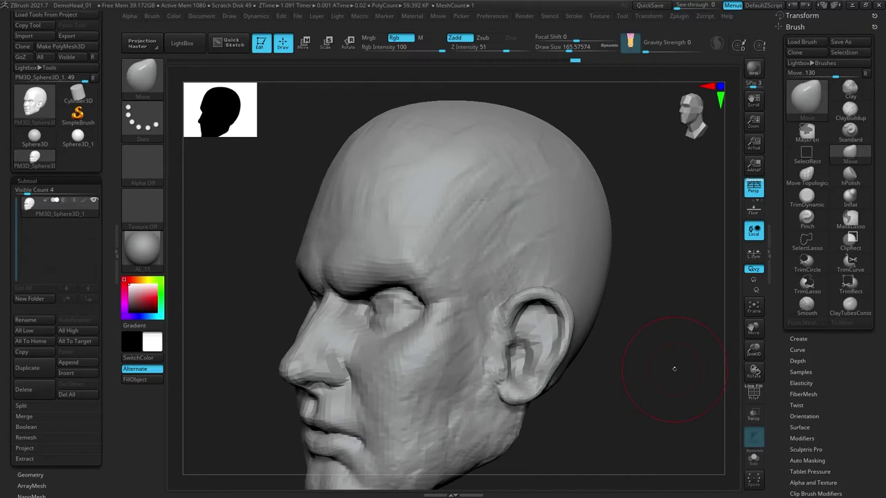
pyautogui.keyDown('ctrl'); pyautogui.click(498, 206); pyautogui.keyUp('ctrl')
pyautogui.keyDown('ctrl'); pyautogui.moveTo(497, 208); pyautogui.dragTo(513, 200); pyautogui.keyUp('ctrl')
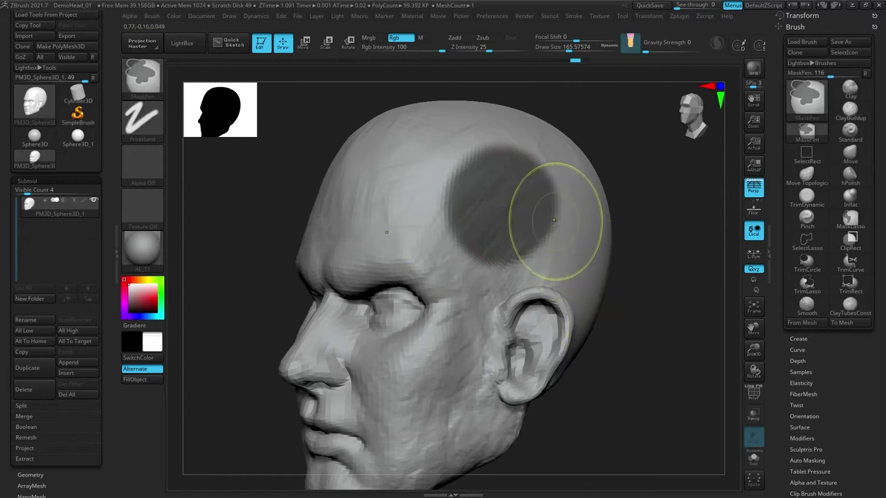
pyautogui.moveTo(553, 224)
pyautogui.keyDown('ctrl'); pyautogui.keyDown('alt'); pyautogui.mouseDown()
pyautogui.moveTo(527, 218)
pyautogui.moveTo(524, 260)
pyautogui.mouseUp(); pyautogui.keyUp('alt'); pyautogui.keyUp('ctrl')
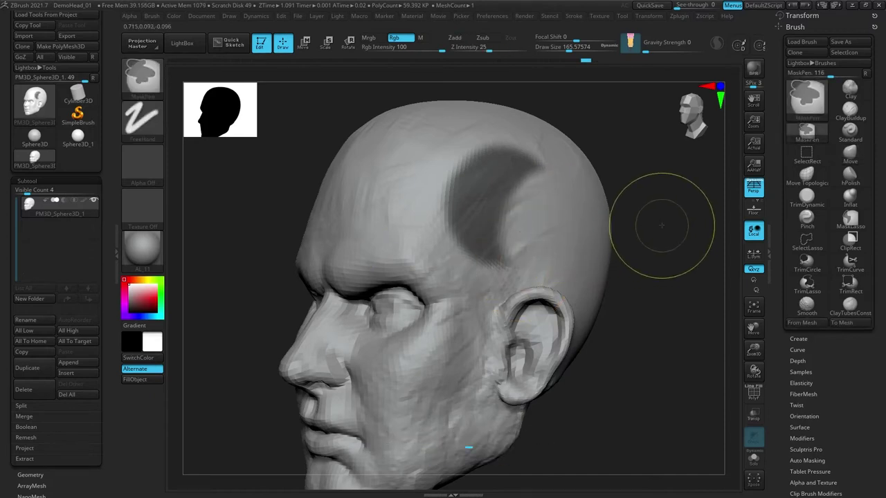
# Try clearing the whole mask, restore it, and invert it
pyautogui.keyDown('ctrl'); pyautogui.moveTo(648, 233); pyautogui.dragTo(693, 425); pyautogui.keyUp('ctrl')
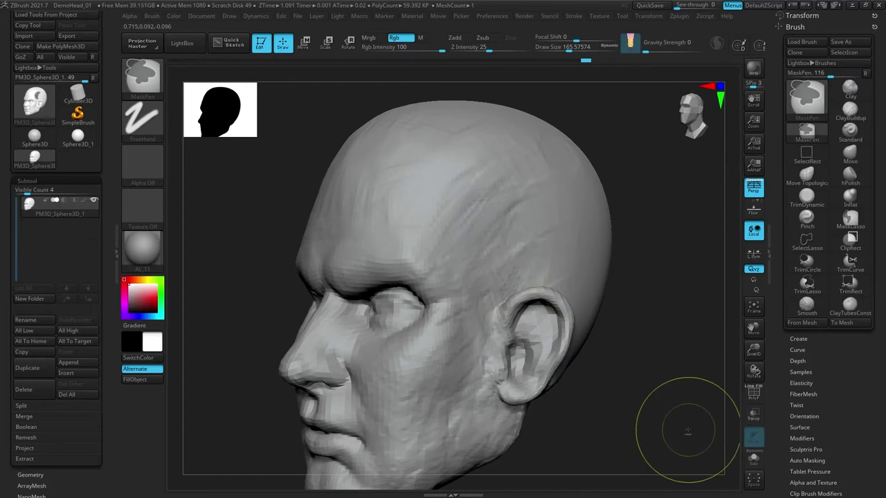
pyautogui.hotkey('ctrl', 'z')
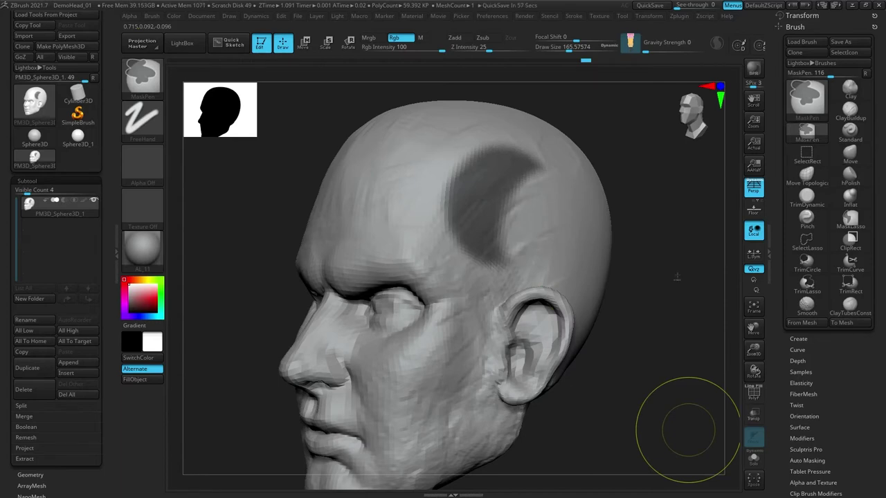
pyautogui.keyDown('ctrl'); pyautogui.click(675, 252); pyautogui.keyUp('ctrl')
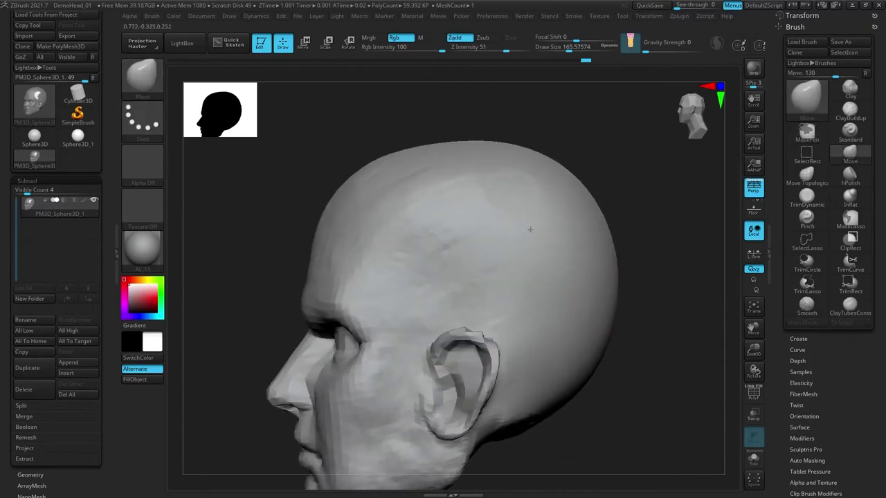
# Mask a round spot above the ear with a draw size of about 80.6, and invert the mask for the gizmo
pyautogui.press('space')
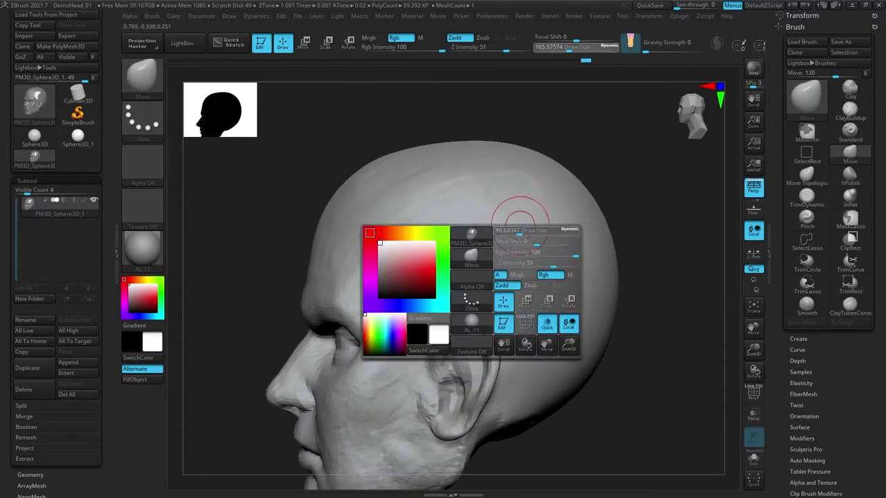
pyautogui.keyDown('ctrl'); pyautogui.moveTo(458, 228); pyautogui.dragTo(479, 233); pyautogui.keyUp('ctrl')
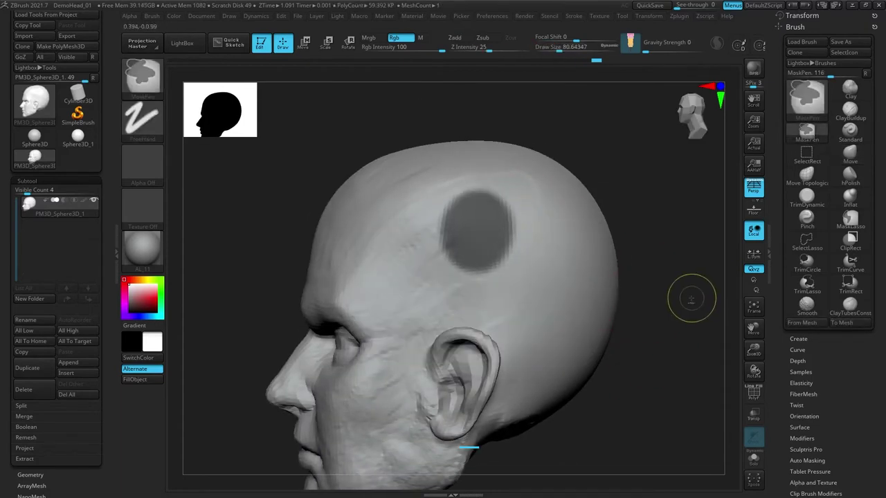
pyautogui.keyDown('ctrl'); pyautogui.click(684, 315); pyautogui.keyUp('ctrl')
pyautogui.moveTo(685, 314); pyautogui.dragTo(694, 318)
pyautogui.press('w')
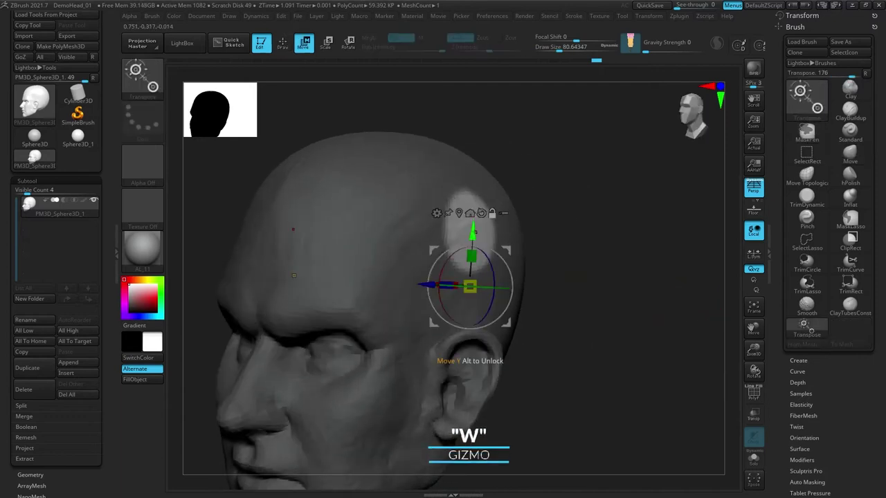
# Pull the unmasked patch outward from the side of the head with the gizmo and adjust its rotation and height
pyautogui.moveTo(419, 237); pyautogui.dragTo(436, 237)
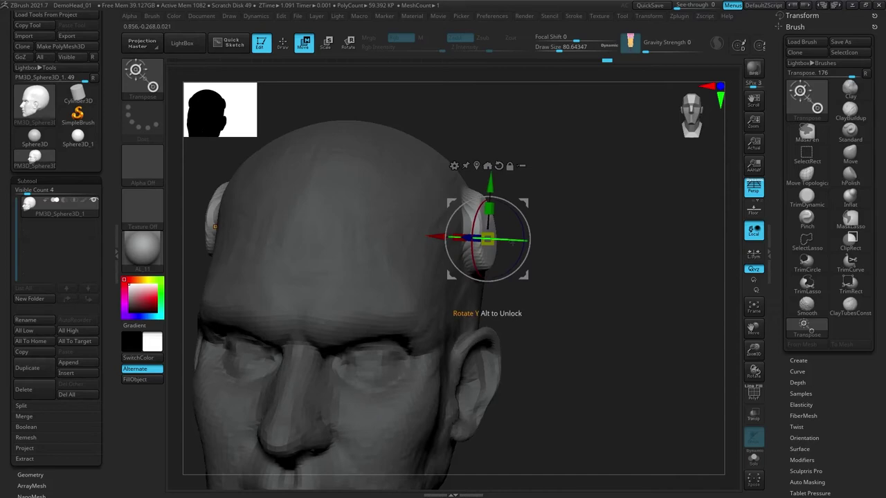
pyautogui.moveTo(511, 239); pyautogui.dragTo(435, 236)
pyautogui.moveTo(486, 184); pyautogui.dragTo(487, 176)
pyautogui.moveTo(668, 358); pyautogui.dragTo(642, 359)
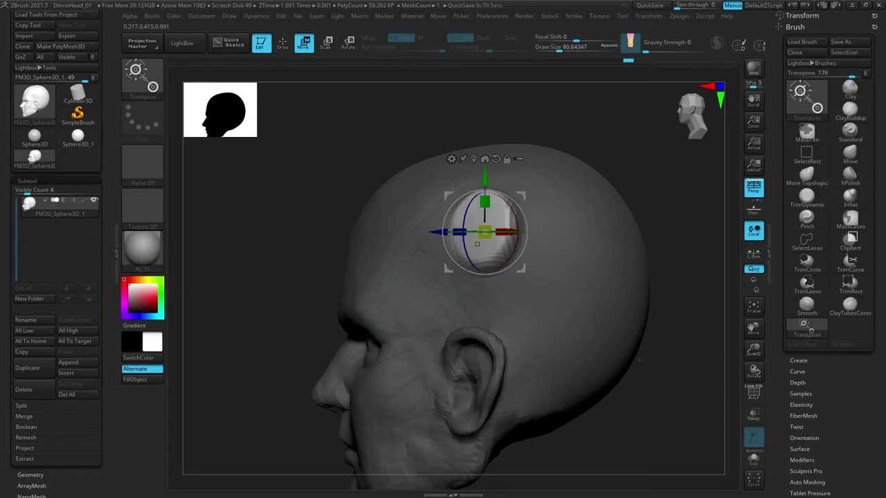
pyautogui.moveTo(639, 359); pyautogui.dragTo(609, 359)
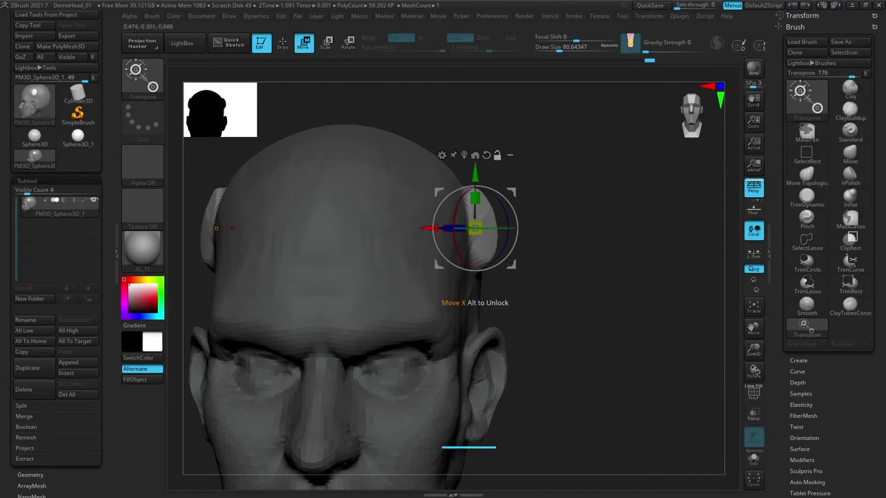
# Offset the gizmo from the protruding patch without moving the mesh, and undo the last changes
pyautogui.keyDown('alt'); pyautogui.moveTo(475, 228); pyautogui.dragTo(520, 231); pyautogui.keyUp('alt')
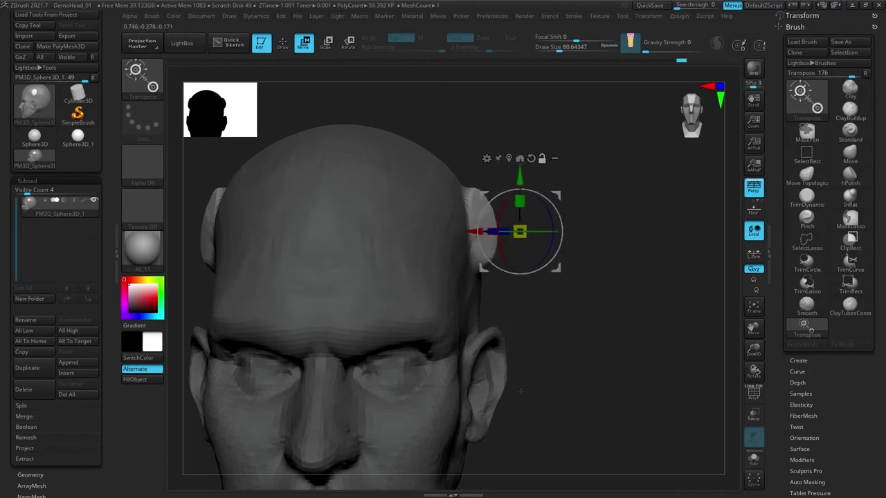
pyautogui.moveTo(520, 177)
pyautogui.keyDown('alt'); pyautogui.mouseDown()
pyautogui.moveTo(519, 224)
pyautogui.moveTo(520, 187)
pyautogui.mouseUp(); pyautogui.keyUp('alt')
pyautogui.moveTo(623, 241)
pyautogui.mouseDown()
pyautogui.moveTo(599, 241)
pyautogui.moveTo(698, 326)
pyautogui.mouseUp()
pyautogui.moveTo(398, 263)
pyautogui.keyDown('alt'); pyautogui.mouseDown()
pyautogui.moveTo(420, 335)
pyautogui.moveTo(362, 257)
pyautogui.moveTo(447, 320)
pyautogui.mouseUp(); pyautogui.keyUp('alt')
pyautogui.hotkey('ctrl', 'z')
pyautogui.hotkey('ctrl', 'z')
pyautogui.hotkey('ctrl', 'z')
pyautogui.hotkey('ctrl', 'z')
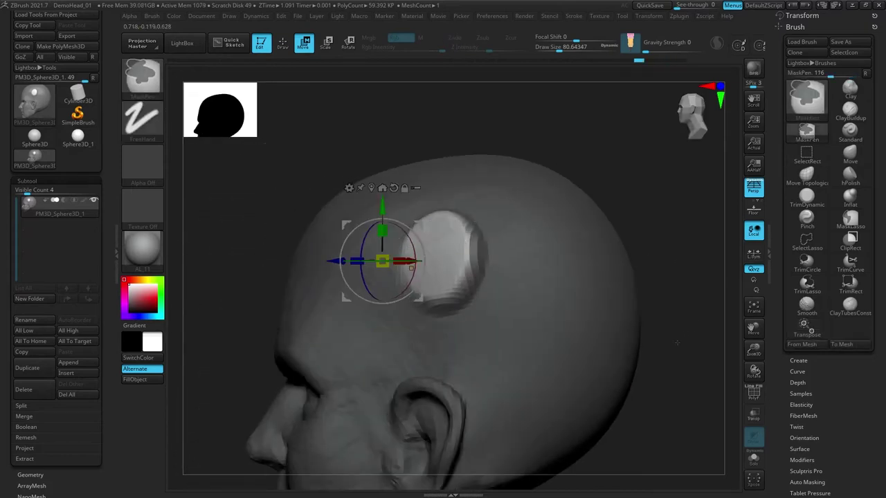
# Place the gizmo at the front edge of the protruding patch and try swinging the patch outward around that pivot
pyautogui.keyDown('alt'); pyautogui.moveTo(459, 270); pyautogui.dragTo(414, 263); pyautogui.keyUp('alt')
pyautogui.moveTo(435, 221); pyautogui.dragTo(468, 288, button='right')
pyautogui.moveTo(408, 284); pyautogui.dragTo(451, 275)
pyautogui.moveTo(568, 339); pyautogui.dragTo(661, 373, button='right')
pyautogui.keyDown('alt'); pyautogui.moveTo(582, 356); pyautogui.dragTo(593, 353, button='right'); pyautogui.keyUp('alt')
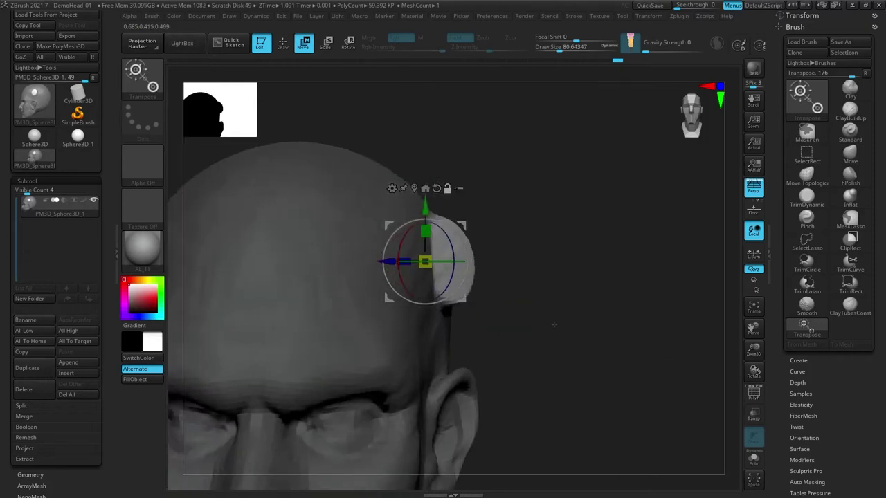
pyautogui.moveTo(425, 206); pyautogui.dragTo(425, 198)
pyautogui.moveTo(532, 265); pyautogui.dragTo(471, 263, button='right')
pyautogui.keyDown('alt'); pyautogui.moveTo(470, 263); pyautogui.dragTo(547, 265, button='right'); pyautogui.keyUp('alt')
pyautogui.press('q')
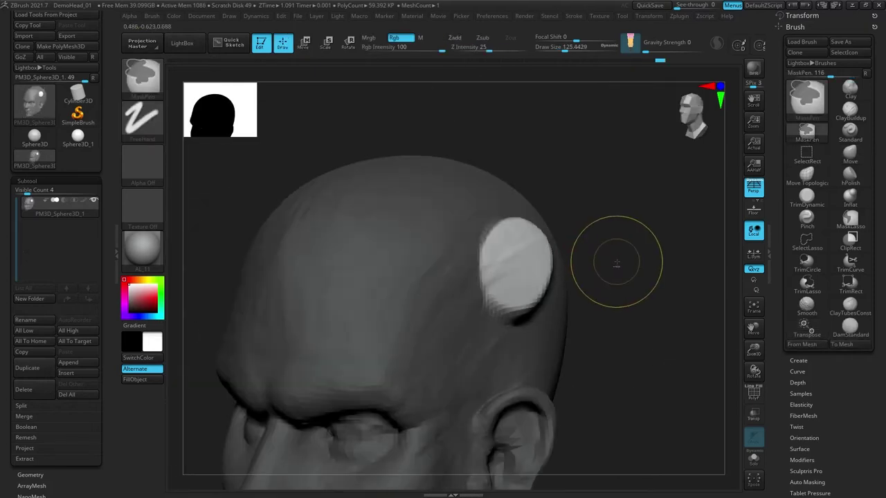
# Undo the last patch changes and try transforming the patch again with the gizmo
pyautogui.hotkey('ctrl', 'z')
pyautogui.hotkey('ctrl', 'z')
pyautogui.moveTo(621, 255); pyautogui.dragTo(681, 267, button='right')
pyautogui.press('w')
pyautogui.moveTo(432, 260); pyautogui.dragTo(408, 261, button='right')
pyautogui.moveTo(440, 294); pyautogui.dragTo(468, 280)
pyautogui.moveTo(467, 245); pyautogui.dragTo(490, 254)
pyautogui.hotkey('ctrl', 'z')
pyautogui.moveTo(480, 288); pyautogui.dragTo(557, 297)
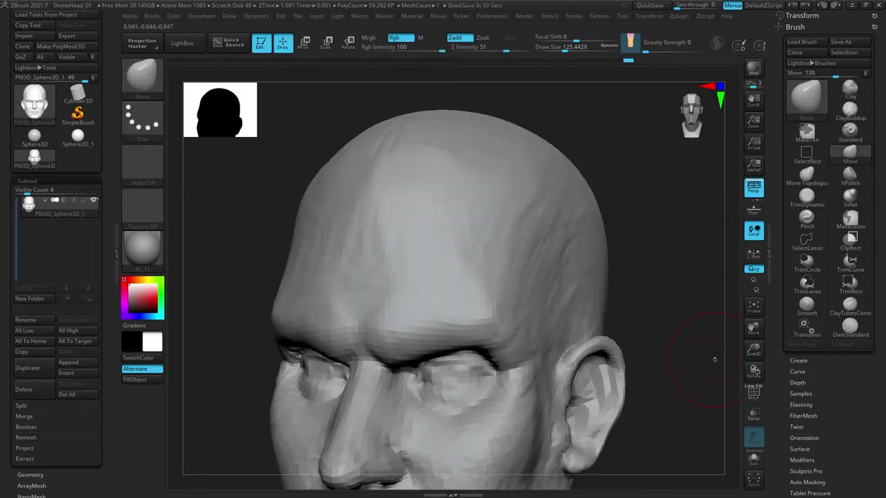
# Paint a round mask above the ear, blur its edges, and sharpen them again
pyautogui.moveTo(715, 359); pyautogui.dragTo(666, 356)
pyautogui.press('ctrl')
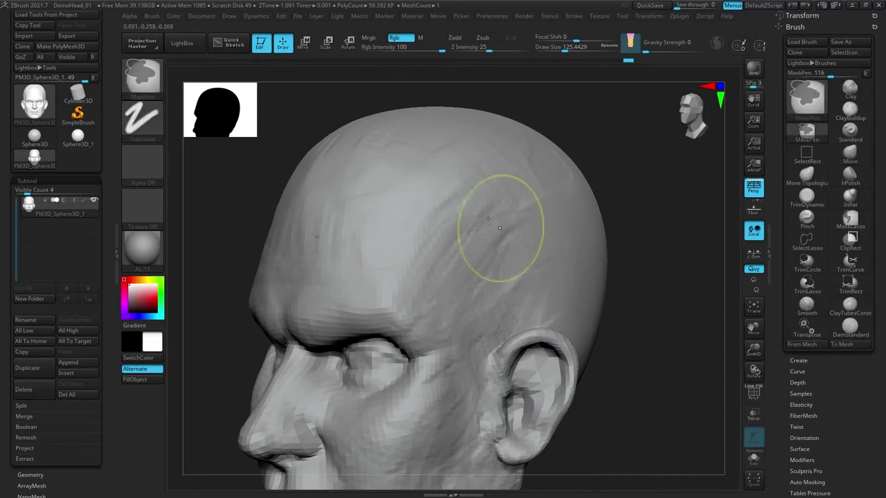
pyautogui.moveTo(491, 213)
pyautogui.keyDown('ctrl'); pyautogui.mouseDown()
pyautogui.moveTo(467, 208)
pyautogui.moveTo(446, 228)
pyautogui.mouseUp(); pyautogui.keyUp('ctrl')
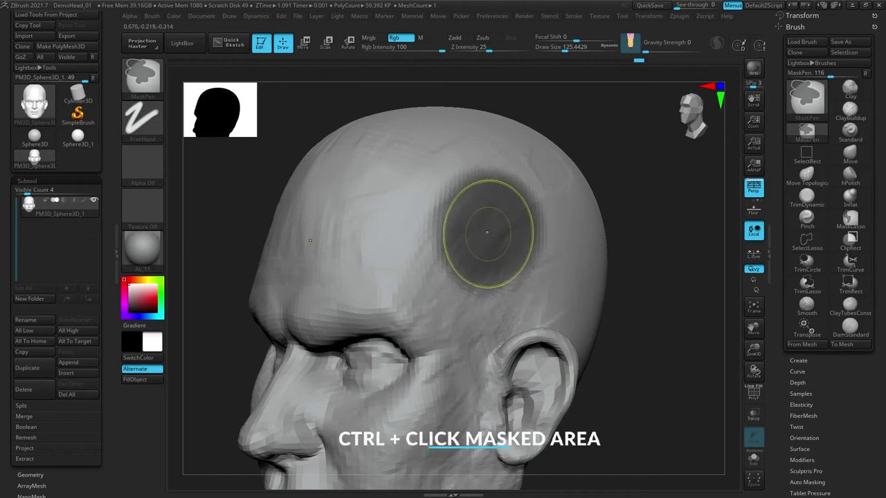
pyautogui.keyDown('ctrl'); pyautogui.click(491, 232); pyautogui.keyUp('ctrl')
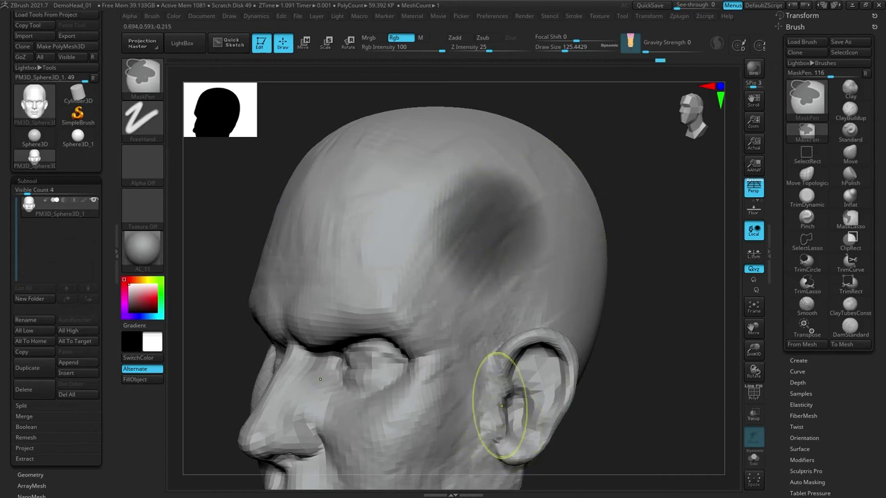
pyautogui.keyDown('ctrl'); pyautogui.keyDown('alt'); pyautogui.click(483, 228); pyautogui.keyUp('alt'); pyautogui.keyUp('ctrl')
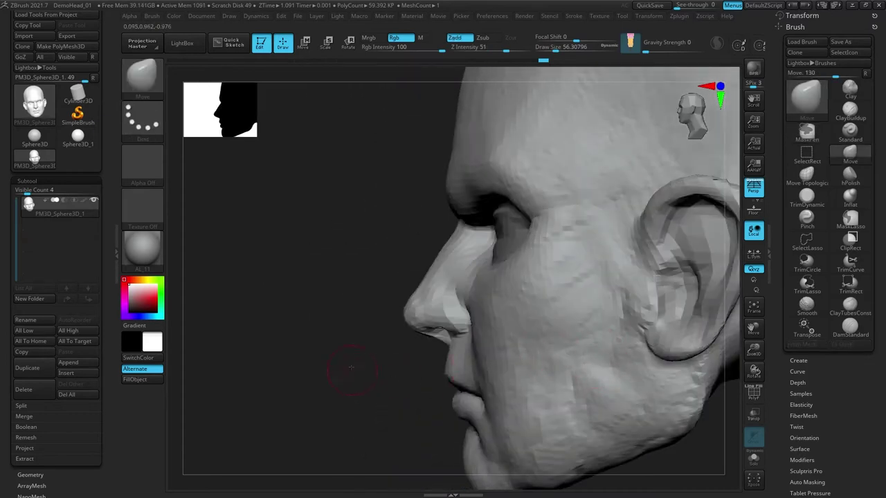
# Invert the mask to leave only the eyes editable, try pulling them forward with the gizmo, and undo the pull
pyautogui.press('w')
pyautogui.keyDown('ctrl'); pyautogui.click(356, 391); pyautogui.keyUp('ctrl')
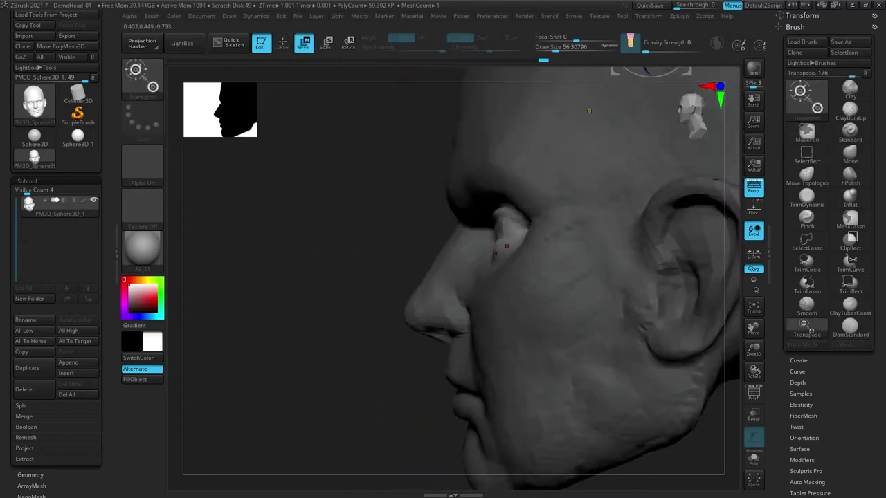
pyautogui.click(512, 229)
pyautogui.moveTo(459, 229); pyautogui.dragTo(405, 233)
pyautogui.hotkey('ctrl', 'z')
# Center the gizmo on the unmasked eye from the front view, and shift only the gizmo up to the forehead
pyautogui.moveTo(366, 399); pyautogui.dragTo(634, 286)
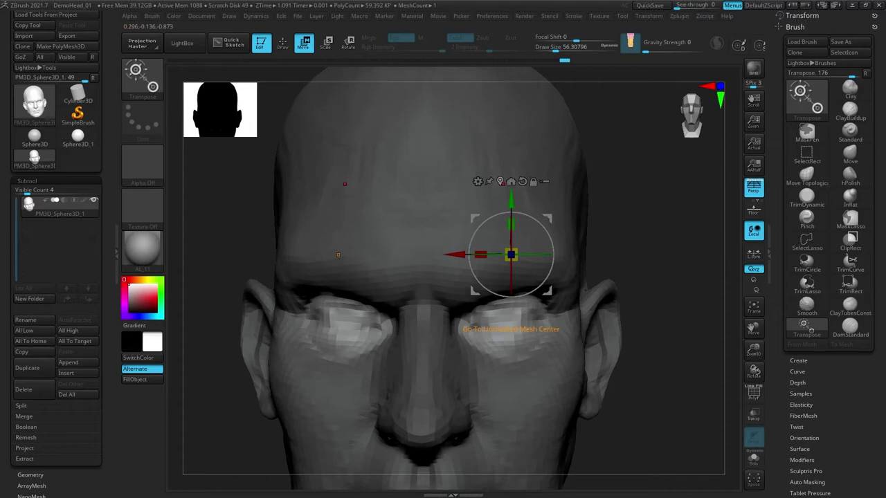
pyautogui.click(511, 181)
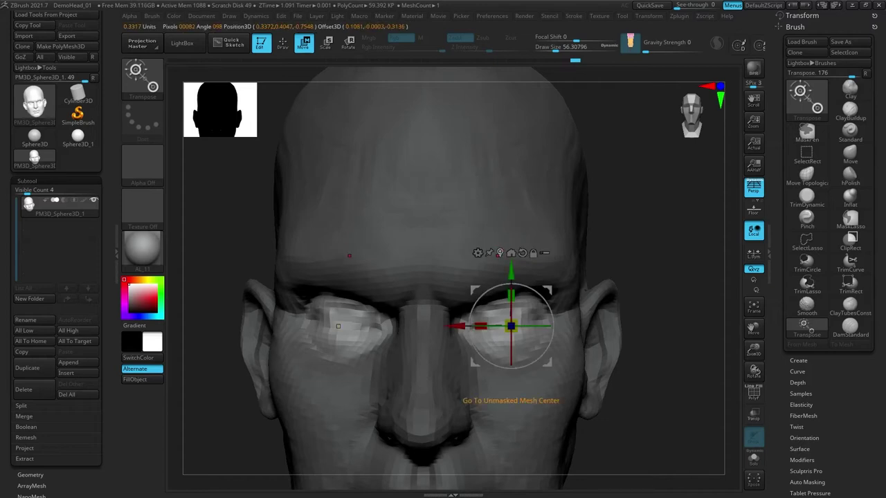
pyautogui.keyDown('alt'); pyautogui.moveTo(510, 271); pyautogui.dragTo(511, 187); pyautogui.keyUp('alt')
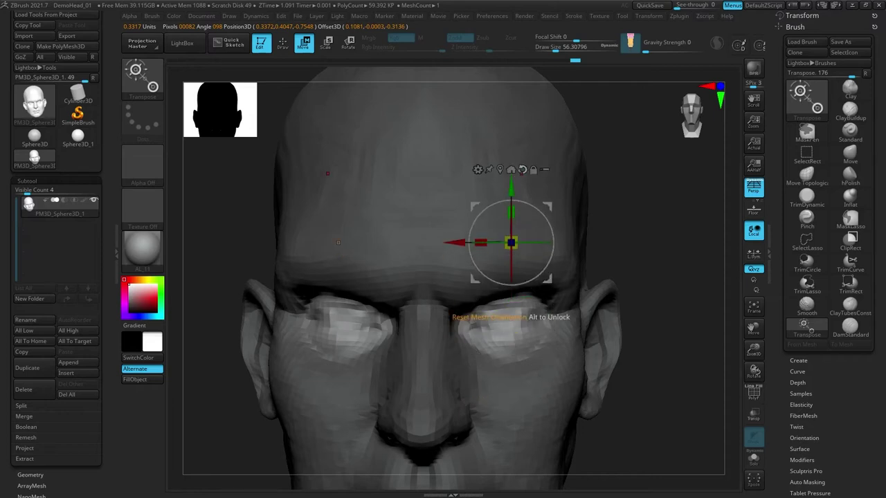
pyautogui.keyDown('alt'); pyautogui.moveTo(693, 369); pyautogui.dragTo(702, 365); pyautogui.keyUp('alt')
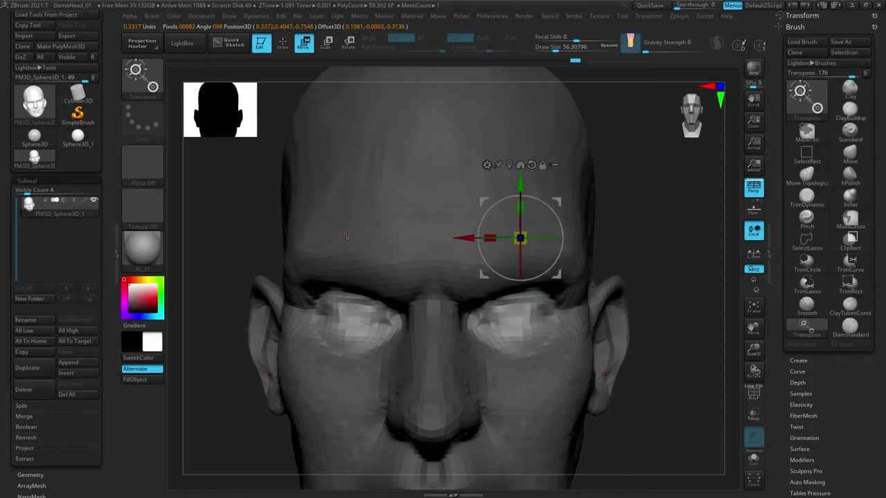
# Snap the gizmo to several points on the face and forehead, finishing on the unmasked eye
pyautogui.keyDown('alt'); pyautogui.click(522, 323); pyautogui.keyUp('alt')
pyautogui.keyDown('alt'); pyautogui.click(541, 415); pyautogui.keyUp('alt')
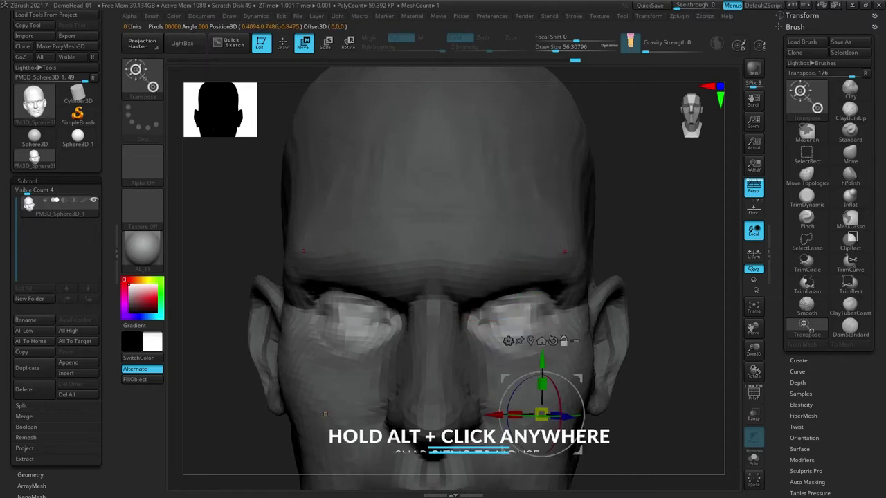
pyautogui.keyDown('alt'); pyautogui.click(515, 215); pyautogui.keyUp('alt')
pyautogui.keyDown('alt'); pyautogui.click(378, 243); pyautogui.keyUp('alt')
pyautogui.keyDown('alt'); pyautogui.click(547, 150); pyautogui.keyUp('alt')
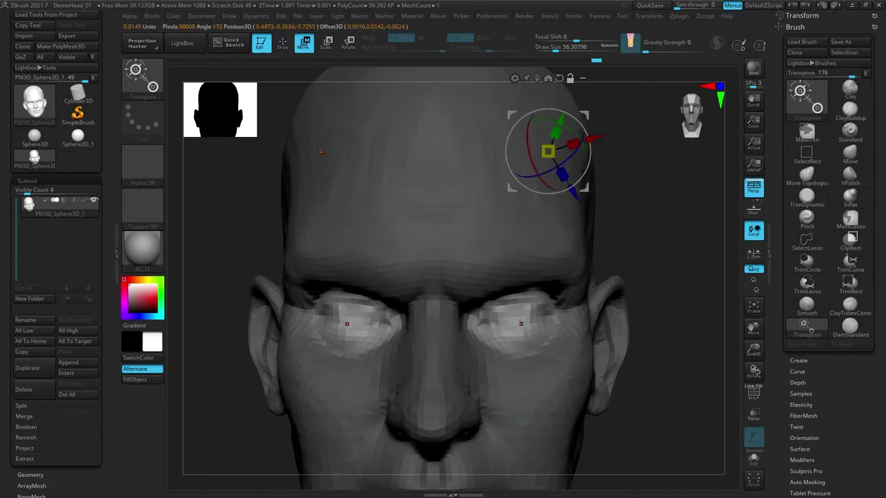
pyautogui.keyDown('alt'); pyautogui.click(520, 324); pyautogui.keyUp('alt')
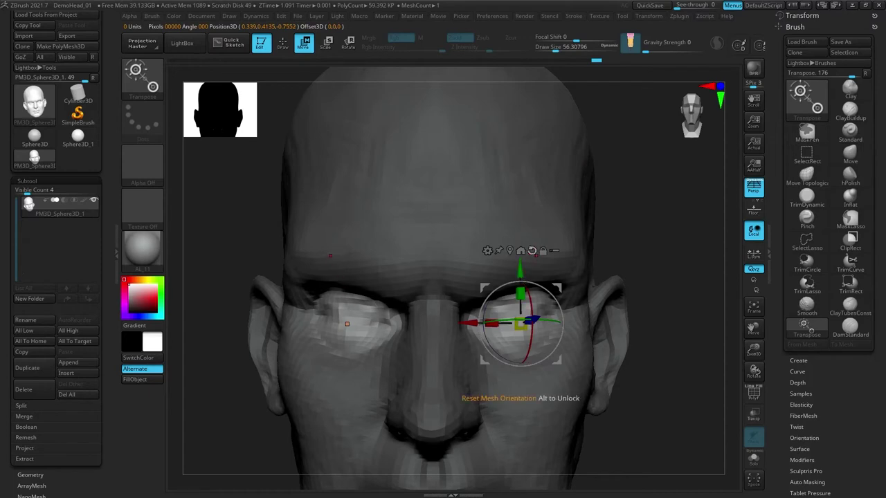
# Reset the orientation of the gizmo on the eye, undoing any reset that alters the eye mesh
pyautogui.click(532, 251)
pyautogui.hotkey('ctrl', 'z')
pyautogui.click(532, 251)
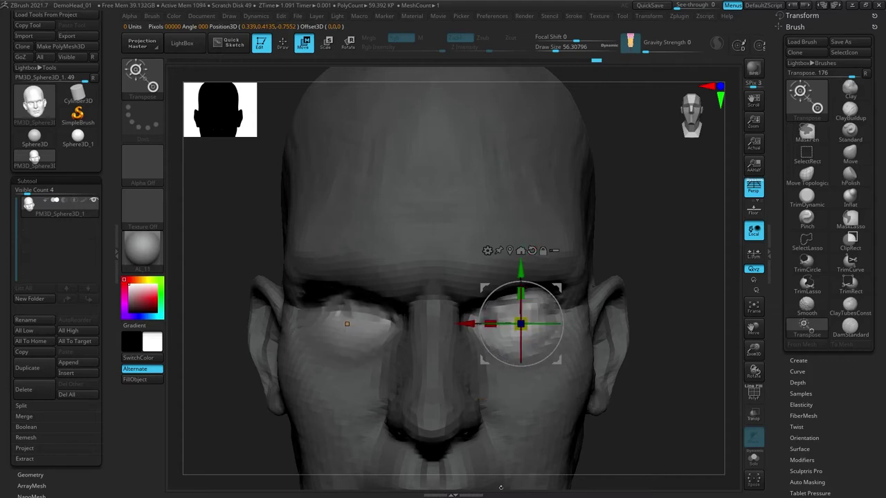
pyautogui.hotkey('ctrl', 'z')
pyautogui.click(532, 251)
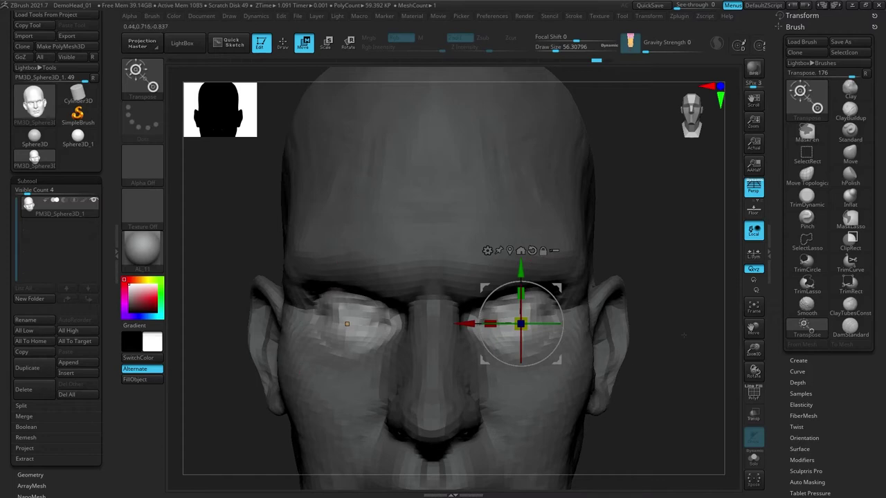
# Try moving and rotating the unmasked eyes with the gizmo, undo the change, and return to draw mode
pyautogui.moveTo(693, 351); pyautogui.dragTo(656, 354)
pyautogui.moveTo(487, 302)
pyautogui.mouseDown()
pyautogui.moveTo(456, 302)
pyautogui.moveTo(499, 302)
pyautogui.mouseUp()
pyautogui.moveTo(502, 378); pyautogui.dragTo(508, 395)
pyautogui.hotkey('ctrl', 'z')
pyautogui.moveTo(508, 398); pyautogui.dragTo(534, 414, button='right')
pyautogui.press('q')
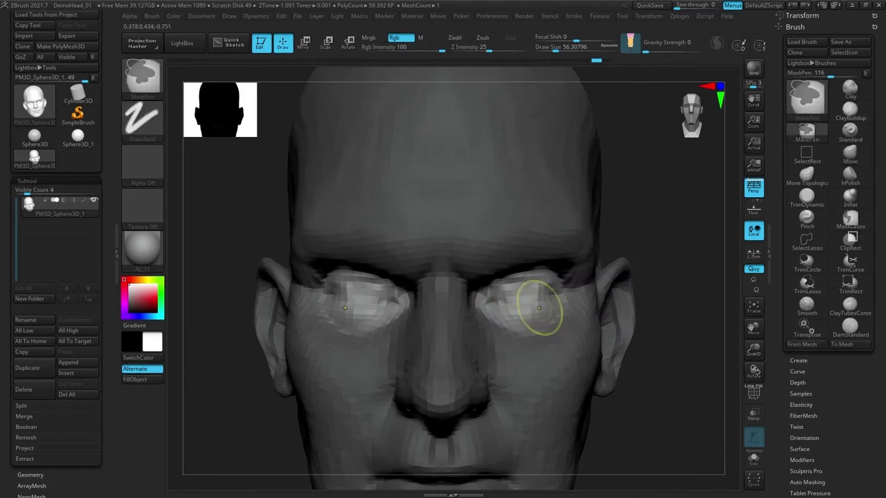
# Blur the mask around the eyes, try shifting the eyes with the gizmo, and undo the shift
pyautogui.keyDown('ctrl'); pyautogui.click(541, 308); pyautogui.keyUp('ctrl')
pyautogui.moveTo(541, 309); pyautogui.dragTo(484, 308, button='right')
pyautogui.press('w')
pyautogui.moveTo(489, 295); pyautogui.dragTo(462, 296)
pyautogui.hotkey('ctrl', 'z')
pyautogui.keyDown('shift'); pyautogui.moveTo(297, 366); pyautogui.dragTo(353, 376, button='right'); pyautogui.keyUp('shift')
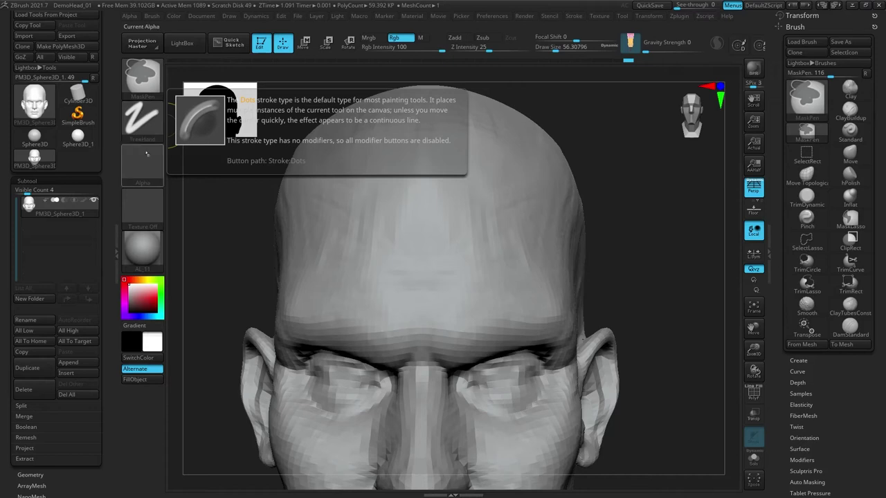
# Set the masking stroke to Rect, draw a test rectangular mask over the head, and undo it
pyautogui.click(141, 126)
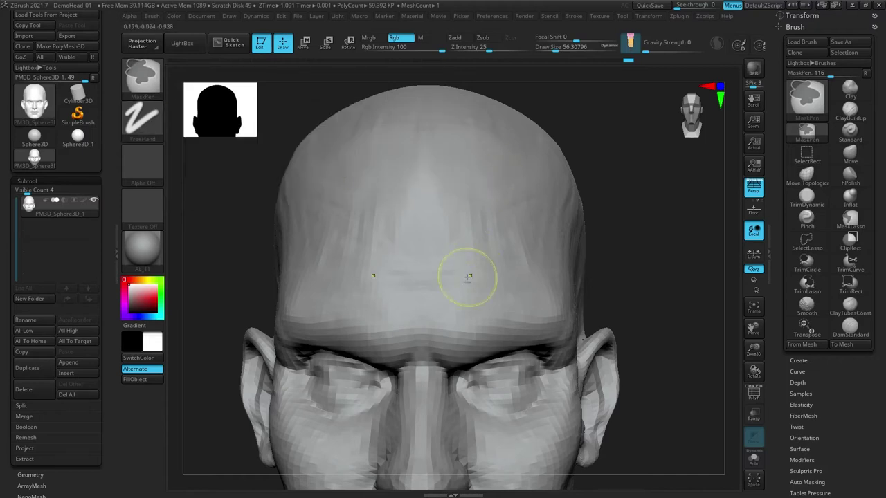
pyautogui.click(141, 121)
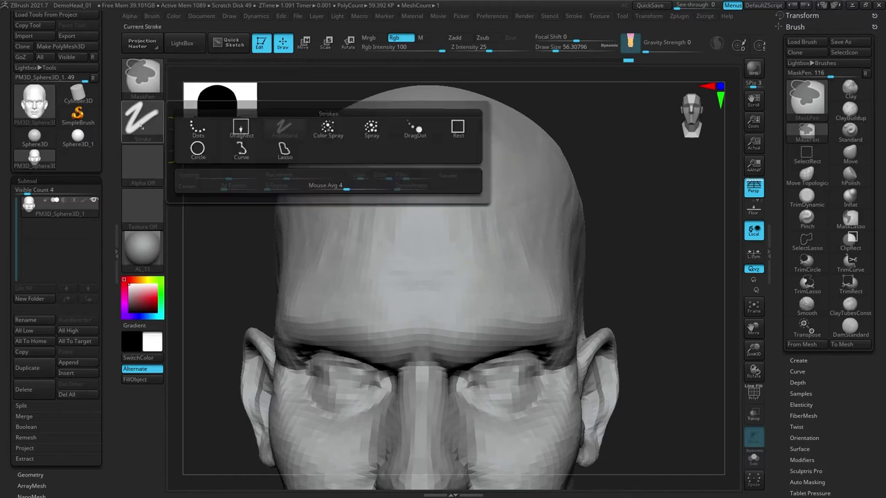
pyautogui.click(457, 127)
pyautogui.keyDown('ctrl'); pyautogui.moveTo(646, 160); pyautogui.dragTo(468, 311); pyautogui.keyUp('ctrl')
pyautogui.hotkey('ctrl', 'z')
# Draw several rectangular masks across the forehead and the side of the skull, undoing each one
pyautogui.keyDown('ctrl'); pyautogui.moveTo(497, 255); pyautogui.dragTo(554, 159); pyautogui.keyUp('ctrl')
pyautogui.hotkey('ctrl', 'z')
pyautogui.keyDown('ctrl'); pyautogui.moveTo(406, 275); pyautogui.dragTo(515, 171); pyautogui.keyUp('ctrl')
pyautogui.hotkey('ctrl', 'z')
pyautogui.keyDown('ctrl'); pyautogui.moveTo(460, 283); pyautogui.dragTo(564, 182); pyautogui.keyUp('ctrl')
pyautogui.hotkey('ctrl', 'z')
pyautogui.keyDown('ctrl'); pyautogui.moveTo(444, 272); pyautogui.dragTo(552, 154); pyautogui.keyUp('ctrl')
pyautogui.hotkey('ctrl', 'z')
pyautogui.keyDown('ctrl'); pyautogui.moveTo(497, 279); pyautogui.dragTo(601, 173); pyautogui.keyUp('ctrl')
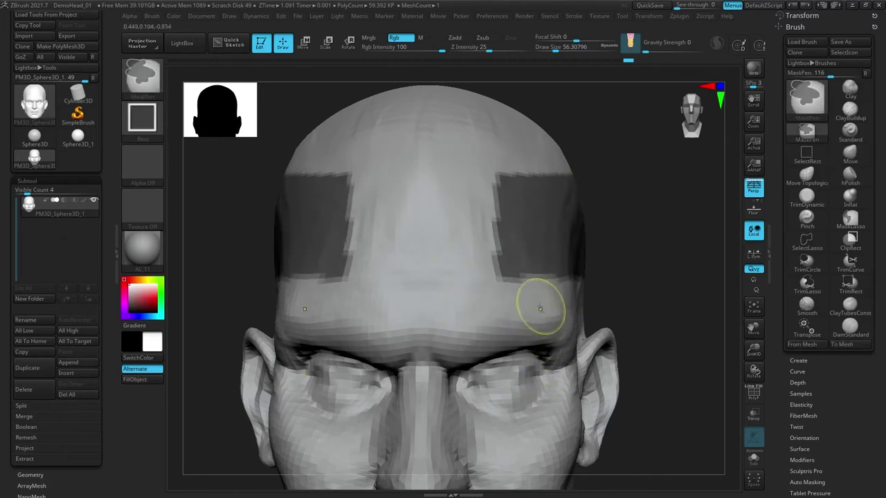
pyautogui.hotkey('ctrl', 'z')
# Set the masking stroke to Lasso, outline a mask on the side of the head, and clear it
pyautogui.click(142, 118)
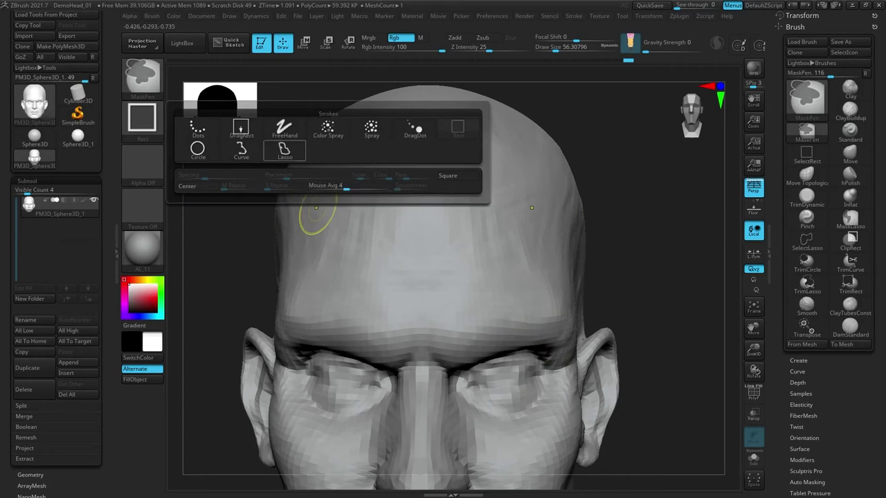
pyautogui.click(283, 151)
pyautogui.moveTo(693, 350)
pyautogui.keyDown('alt'); pyautogui.mouseDown()
pyautogui.moveTo(666, 292)
pyautogui.moveTo(696, 337)
pyautogui.moveTo(675, 356)
pyautogui.moveTo(691, 380)
pyautogui.mouseUp(); pyautogui.keyUp('alt')
pyautogui.press('ctrl')
pyautogui.keyDown('ctrl'); pyautogui.moveTo(638, 229); pyautogui.dragTo(582, 218); pyautogui.keyUp('ctrl')
pyautogui.moveTo(655, 288)
pyautogui.keyDown('ctrl'); pyautogui.mouseDown()
pyautogui.moveTo(650, 245)
pyautogui.moveTo(569, 222)
pyautogui.moveTo(532, 240)
pyautogui.moveTo(599, 412)
pyautogui.moveTo(666, 349)
pyautogui.mouseUp(); pyautogui.keyUp('ctrl')
pyautogui.moveTo(620, 426)
pyautogui.mouseDown()
pyautogui.moveTo(342, 284)
pyautogui.moveTo(649, 418)
pyautogui.mouseUp()
# Mask part of the head with a lasso outline and subtract several areas from the mask
pyautogui.moveTo(711, 407)
pyautogui.mouseDown()
pyautogui.moveTo(644, 364)
pyautogui.moveTo(495, 294)
pyautogui.mouseUp()
pyautogui.moveTo(665, 373)
pyautogui.keyDown('alt'); pyautogui.mouseDown()
pyautogui.moveTo(668, 360)
pyautogui.moveTo(629, 395)
pyautogui.mouseUp(); pyautogui.keyUp('alt')
pyautogui.moveTo(636, 358)
pyautogui.keyDown('ctrl'); pyautogui.keyDown('alt'); pyautogui.mouseDown()
pyautogui.moveTo(483, 421)
pyautogui.moveTo(473, 336)
pyautogui.moveTo(623, 181)
pyautogui.mouseUp(); pyautogui.keyUp('alt'); pyautogui.keyUp('ctrl')
pyautogui.moveTo(274, 386)
pyautogui.keyDown('ctrl'); pyautogui.keyDown('alt'); pyautogui.mouseDown()
pyautogui.moveTo(259, 299)
pyautogui.moveTo(470, 178)
pyautogui.moveTo(477, 208)
pyautogui.moveTo(415, 387)
pyautogui.mouseUp(); pyautogui.keyUp('alt'); pyautogui.keyUp('ctrl')
pyautogui.keyDown('ctrl'); pyautogui.keyDown('alt'); pyautogui.moveTo(591, 441); pyautogui.dragTo(419, 270); pyautogui.keyUp('alt'); pyautogui.keyUp('ctrl')
pyautogui.moveTo(658, 443); pyautogui.dragTo(596, 450)
pyautogui.moveTo(578, 481)
pyautogui.keyDown('ctrl'); pyautogui.keyDown('alt'); pyautogui.mouseDown()
pyautogui.moveTo(411, 368)
pyautogui.moveTo(456, 298)
pyautogui.moveTo(471, 215)
pyautogui.moveTo(623, 201)
pyautogui.moveTo(692, 391)
pyautogui.moveTo(754, 391)
pyautogui.moveTo(595, 363)
pyautogui.moveTo(559, 411)
pyautogui.mouseUp(); pyautogui.keyUp('alt'); pyautogui.keyUp('ctrl')
pyautogui.moveTo(653, 390)
pyautogui.mouseDown()
pyautogui.moveTo(590, 376)
pyautogui.moveTo(679, 401)
pyautogui.moveTo(639, 381)
pyautogui.mouseUp()
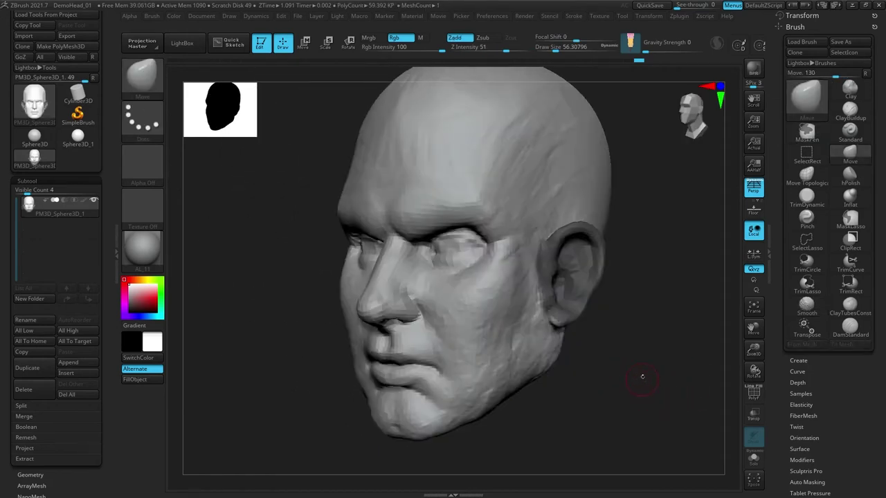
# Try the FreeHand and Lasso masking strokes on the temple and side of the face, and clear the mask
pyautogui.keyDown('ctrl'); pyautogui.click(142, 121); pyautogui.keyUp('ctrl')
pyautogui.keyDown('ctrl'); pyautogui.click(282, 131); pyautogui.keyUp('ctrl')
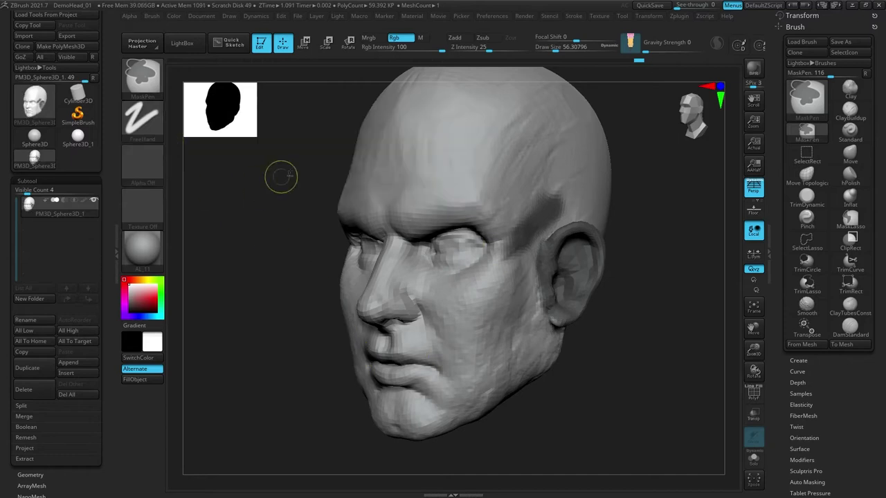
pyautogui.click(150, 122)
pyautogui.keyDown('ctrl'); pyautogui.click(280, 156); pyautogui.keyUp('ctrl')
pyautogui.moveTo(531, 343)
pyautogui.keyDown('ctrl'); pyautogui.mouseDown()
pyautogui.moveTo(494, 182)
pyautogui.moveTo(492, 190)
pyautogui.mouseUp(); pyautogui.keyUp('ctrl')
pyautogui.keyDown('ctrl'); pyautogui.moveTo(591, 394); pyautogui.dragTo(643, 445); pyautogui.keyUp('ctrl')
pyautogui.keyDown('shift'); pyautogui.moveTo(685, 375); pyautogui.dragTo(655, 347); pyautogui.keyUp('shift')
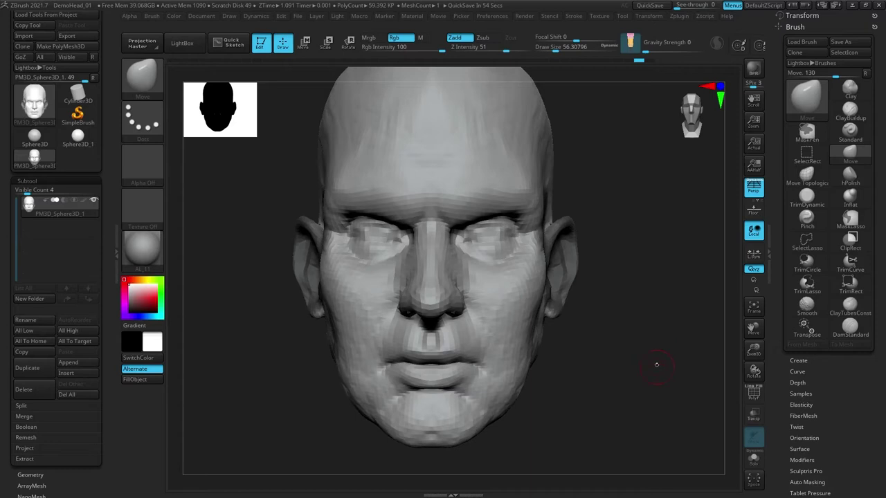
# Paint a round mask on the underside of the head where the neck starts, replacing the first attempt, and invert it
pyautogui.moveTo(662, 378); pyautogui.dragTo(441, 285)
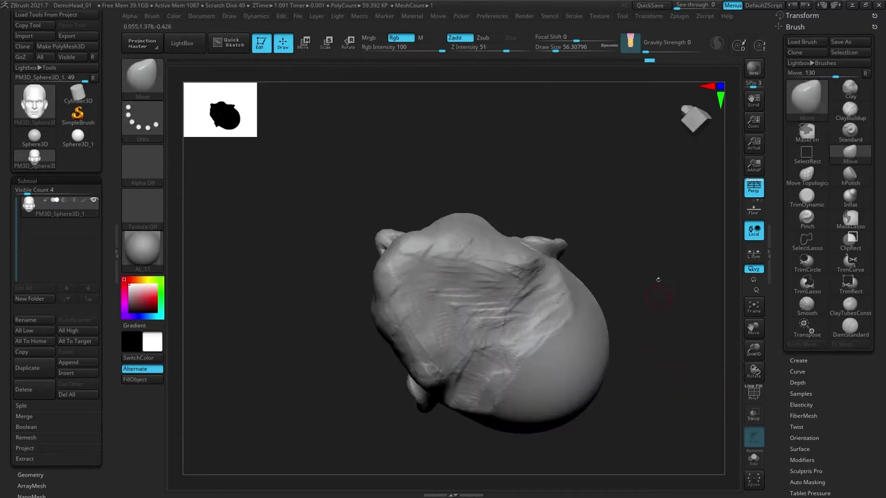
pyautogui.keyDown('alt'); pyautogui.moveTo(657, 297); pyautogui.dragTo(629, 278); pyautogui.keyUp('alt')
pyautogui.moveTo(474, 275)
pyautogui.keyDown('ctrl'); pyautogui.mouseDown()
pyautogui.moveTo(494, 334)
pyautogui.moveTo(491, 299)
pyautogui.mouseUp(); pyautogui.keyUp('ctrl')
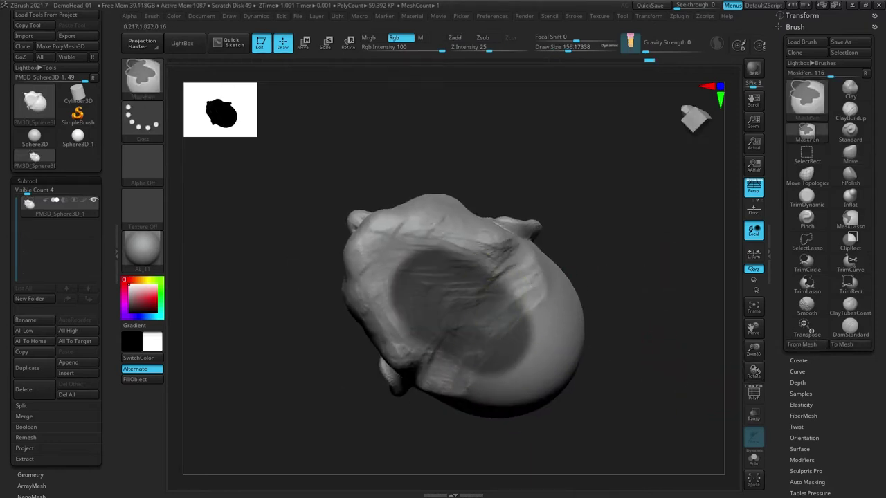
pyautogui.hotkey('ctrl', 'z')
pyautogui.moveTo(461, 336)
pyautogui.keyDown('ctrl'); pyautogui.mouseDown()
pyautogui.moveTo(469, 318)
pyautogui.moveTo(457, 308)
pyautogui.moveTo(510, 342)
pyautogui.mouseUp(); pyautogui.keyUp('ctrl')
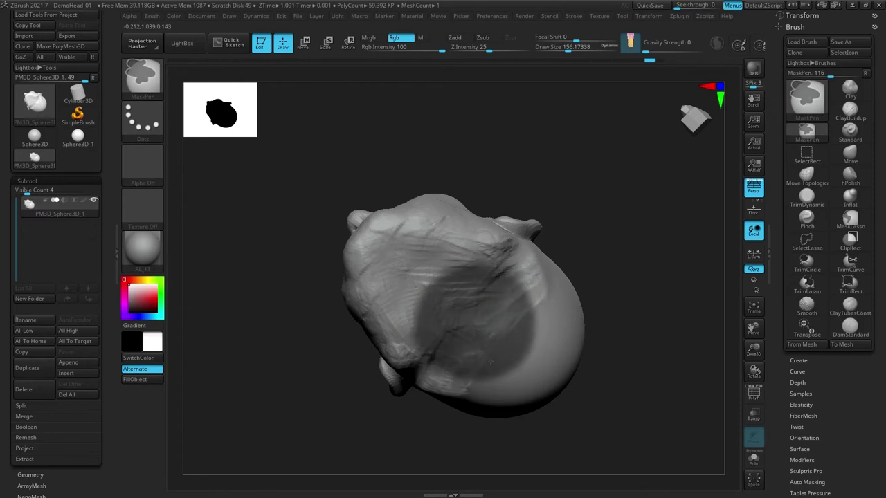
pyautogui.moveTo(633, 304); pyautogui.dragTo(647, 292)
pyautogui.keyDown('ctrl'); pyautogui.click(675, 328); pyautogui.keyUp('ctrl')
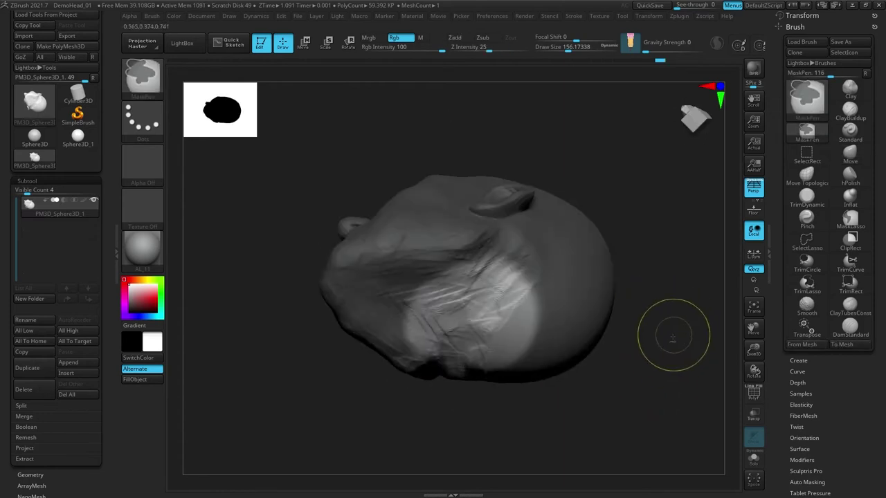
# Center the gizmo on the unmasked area under the head, try pulling it straight down, and undo the pull
pyautogui.moveTo(679, 354); pyautogui.dragTo(662, 323)
pyautogui.press('w')
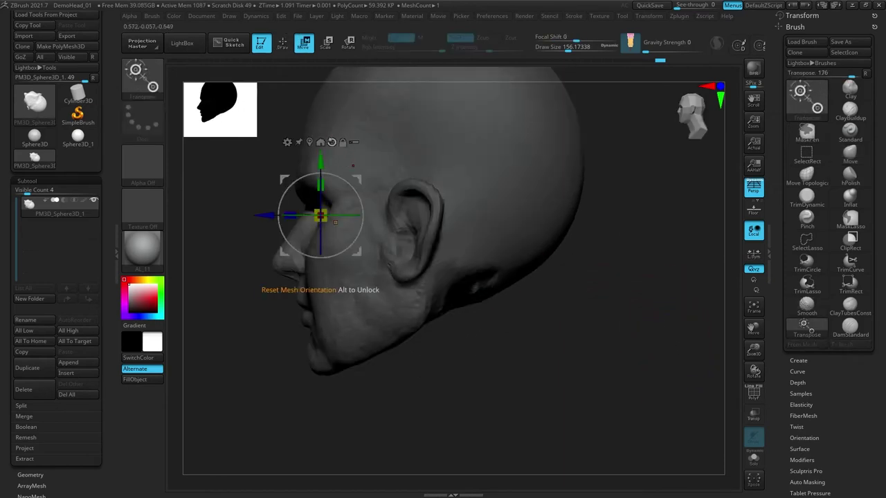
pyautogui.click(311, 142)
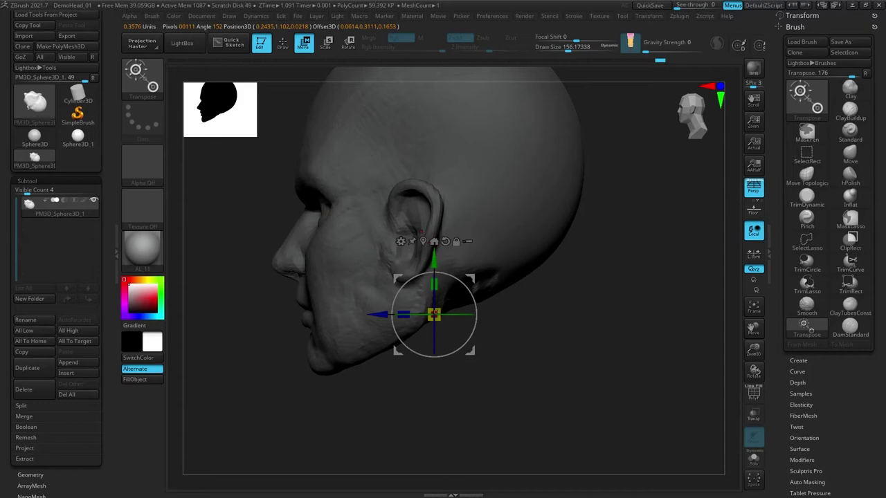
pyautogui.moveTo(436, 258); pyautogui.dragTo(436, 374)
pyautogui.hotkey('ctrl', 'z')
# Extend the unmasked area downward with the gizmo to form a neck, clear the mask, and return to draw mode
pyautogui.moveTo(309, 435)
pyautogui.keyDown('ctrl'); pyautogui.mouseDown()
pyautogui.moveTo(344, 411)
pyautogui.moveTo(358, 297)
pyautogui.mouseUp(); pyautogui.keyUp('ctrl')
pyautogui.keyDown('ctrl'); pyautogui.moveTo(334, 366); pyautogui.dragTo(334, 366); pyautogui.keyUp('ctrl')
pyautogui.moveTo(434, 280); pyautogui.dragTo(434, 419)
pyautogui.keyDown('alt'); pyautogui.moveTo(593, 373); pyautogui.dragTo(598, 295); pyautogui.keyUp('alt')
pyautogui.press('q')
pyautogui.press('shift')
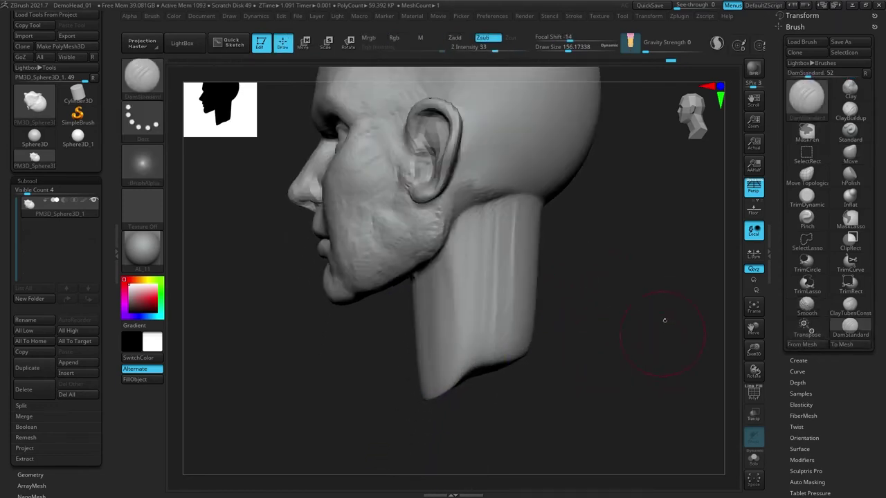
# Reshape the neck's back, front and lower edge using the Move brush at a draw size of about 320
pyautogui.press('space')
pyautogui.press('space')
pyautogui.moveTo(519, 215); pyautogui.dragTo(532, 215)
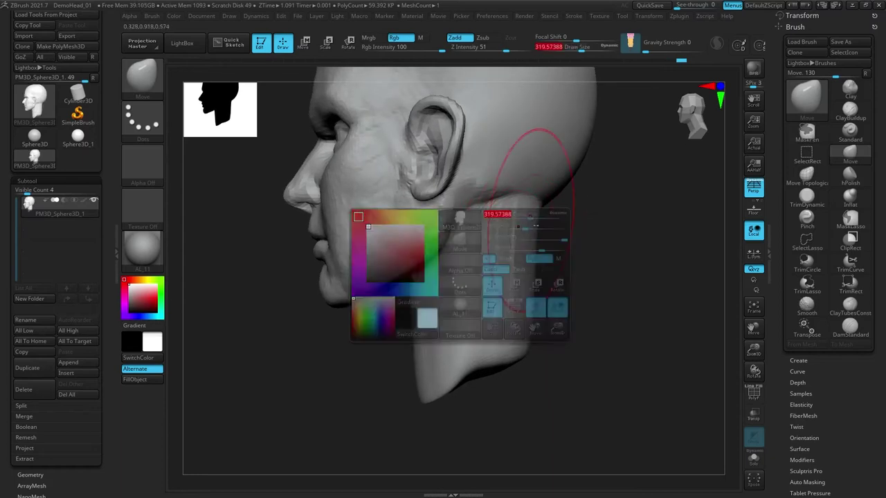
pyautogui.moveTo(529, 338); pyautogui.dragTo(537, 366)
pyautogui.moveTo(541, 311); pyautogui.dragTo(534, 322)
pyautogui.moveTo(433, 387); pyautogui.dragTo(426, 395)
pyautogui.moveTo(414, 332); pyautogui.dragTo(422, 311)
pyautogui.moveTo(360, 349)
pyautogui.mouseDown()
pyautogui.moveTo(451, 340)
pyautogui.moveTo(464, 363)
pyautogui.moveTo(459, 319)
pyautogui.mouseUp()
pyautogui.moveTo(461, 349); pyautogui.dragTo(475, 388)
pyautogui.moveTo(411, 395); pyautogui.dragTo(411, 415)
# Smooth the surface of the new neck and inspect the head from the front and at an angle
pyautogui.moveTo(596, 364)
pyautogui.keyDown('alt'); pyautogui.mouseDown()
pyautogui.moveTo(611, 334)
pyautogui.moveTo(575, 305)
pyautogui.mouseUp(); pyautogui.keyUp('alt')
pyautogui.moveTo(482, 304)
pyautogui.keyDown('shift'); pyautogui.mouseDown()
pyautogui.moveTo(491, 275)
pyautogui.moveTo(474, 332)
pyautogui.mouseUp(); pyautogui.keyUp('shift')
pyautogui.moveTo(672, 353); pyautogui.dragTo(596, 378)
pyautogui.keyDown('shift'); pyautogui.moveTo(559, 342); pyautogui.dragTo(505, 290); pyautogui.keyUp('shift')
pyautogui.keyDown('shift'); pyautogui.moveTo(645, 405); pyautogui.dragTo(613, 396); pyautogui.keyUp('shift')
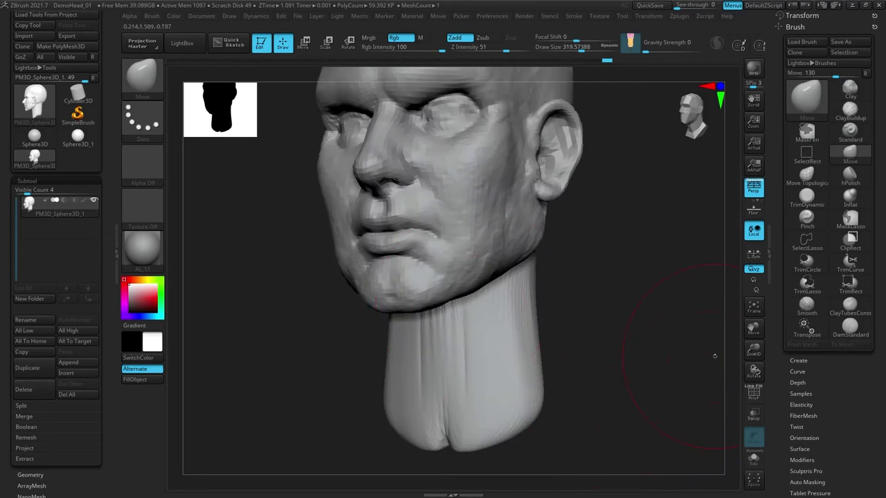
pyautogui.keyDown('shift'); pyautogui.moveTo(715, 355); pyautogui.dragTo(717, 326); pyautogui.keyUp('shift')
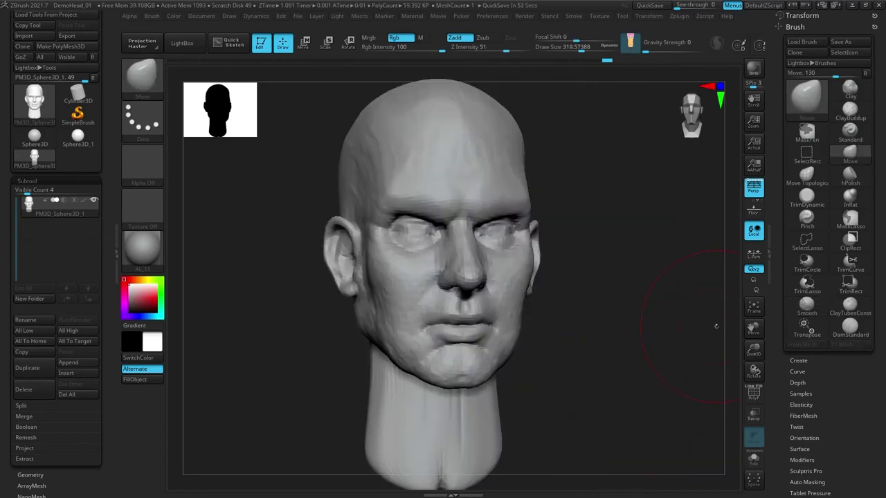
# Expand the masking options of the head's tool settings
pyautogui.scroll(-5, 784, 408)
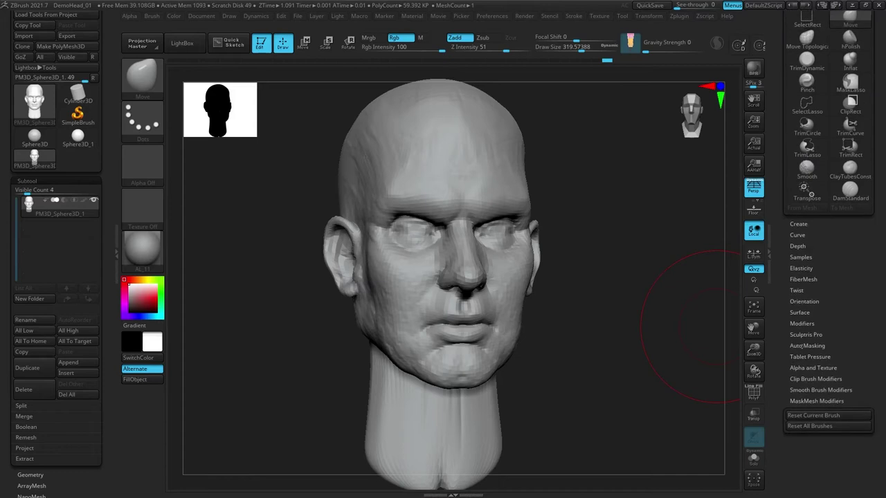
pyautogui.scroll(-5, 79, 390)
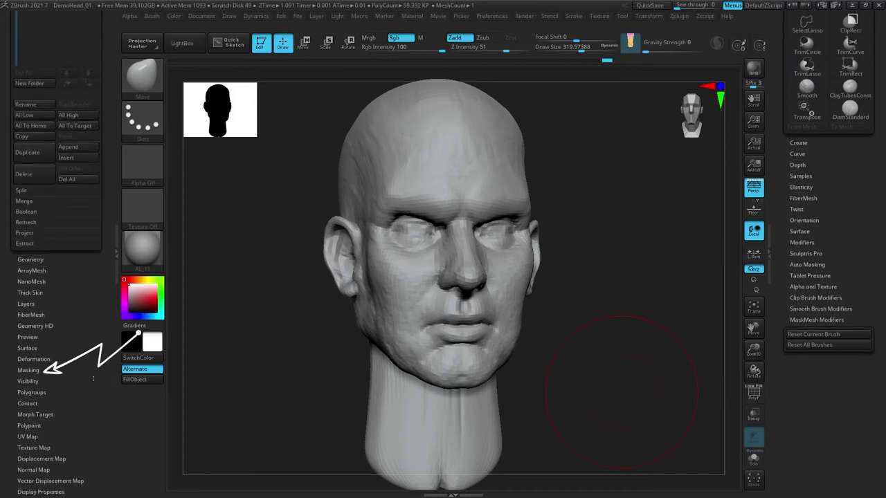
pyautogui.scroll(-1, 76, 366)
pyautogui.click(31, 353)
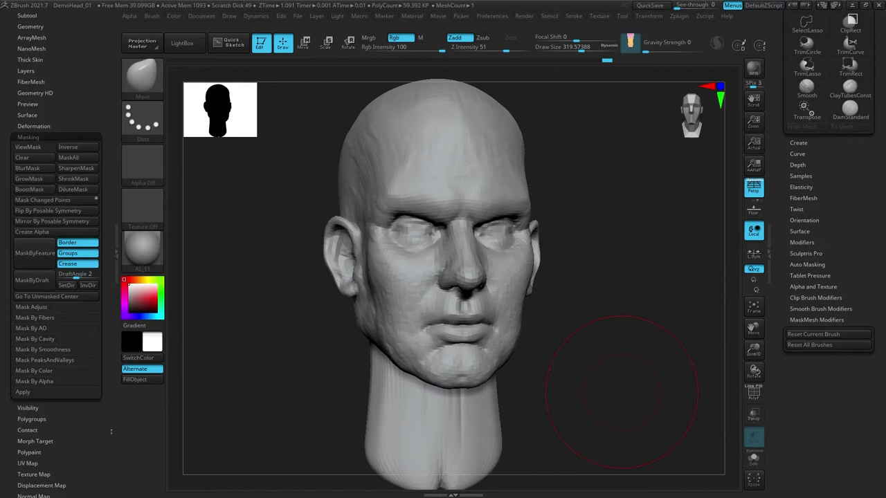
# Paint a round mask on the side of the skull above the ear with a draw size of about 130
pyautogui.moveTo(624, 364); pyautogui.dragTo(690, 324)
pyautogui.keyDown('ctrl'); pyautogui.click(143, 121); pyautogui.keyUp('ctrl')
pyautogui.keyDown('alt'); pyautogui.moveTo(328, 395); pyautogui.dragTo(321, 399); pyautogui.keyUp('alt')
pyautogui.press('space')
pyautogui.moveTo(507, 209)
pyautogui.mouseDown()
pyautogui.moveTo(490, 209)
pyautogui.moveTo(514, 198)
pyautogui.mouseUp()
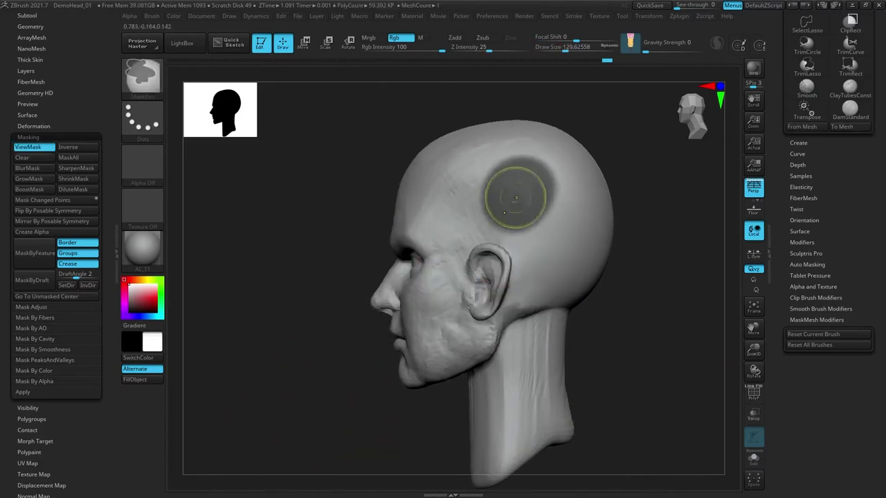
pyautogui.keyDown('alt'); pyautogui.moveTo(602, 317); pyautogui.dragTo(597, 317); pyautogui.keyUp('alt')
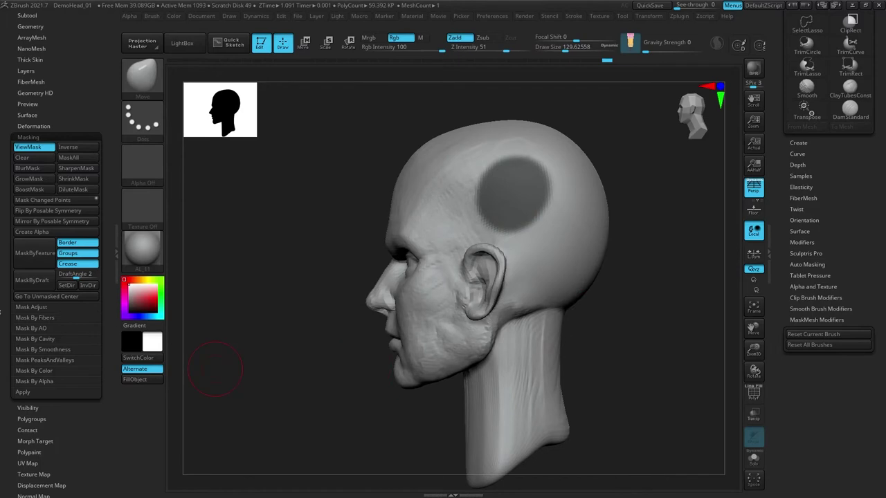
# Grow the mask on the skull, undo the mask changes, and step forward again through the undo history
pyautogui.click(44, 178)
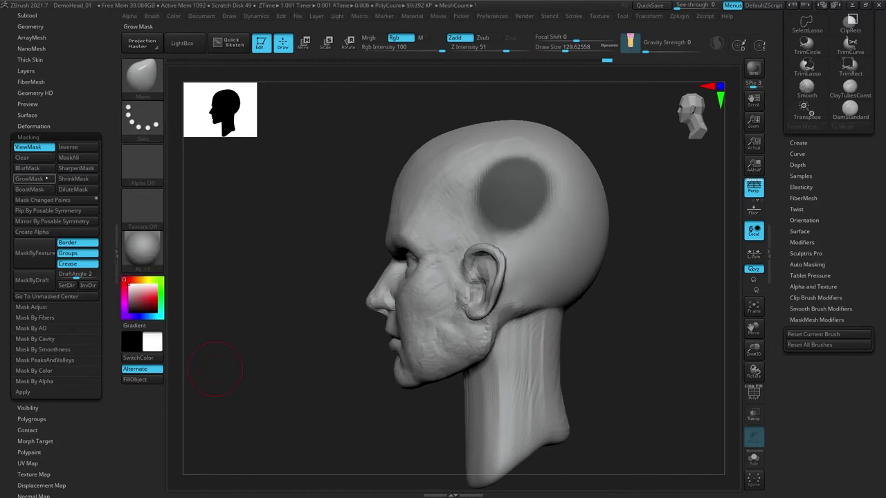
pyautogui.press('ctrl')
pyautogui.hotkey('ctrl', 'z')
pyautogui.hotkey('ctrl', 'z')
pyautogui.hotkey('ctrl', 'z')
pyautogui.hotkey('ctrl', 'h')
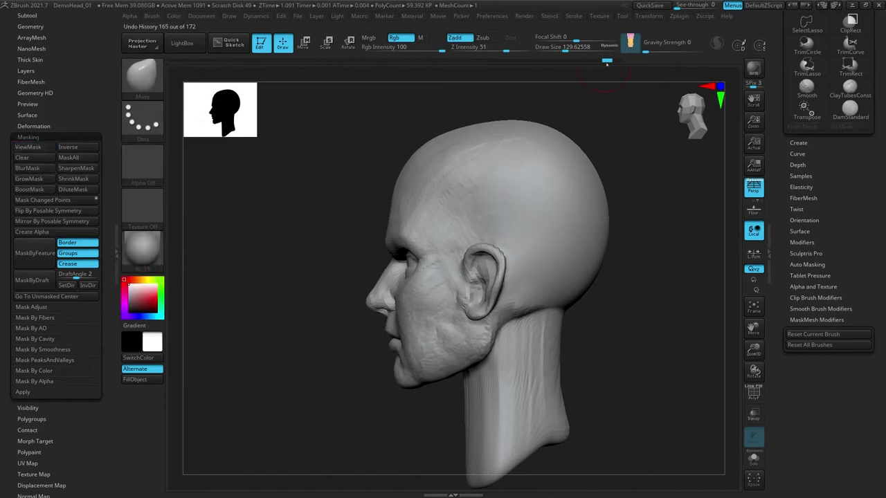
pyautogui.moveTo(607, 61); pyautogui.dragTo(617, 61)
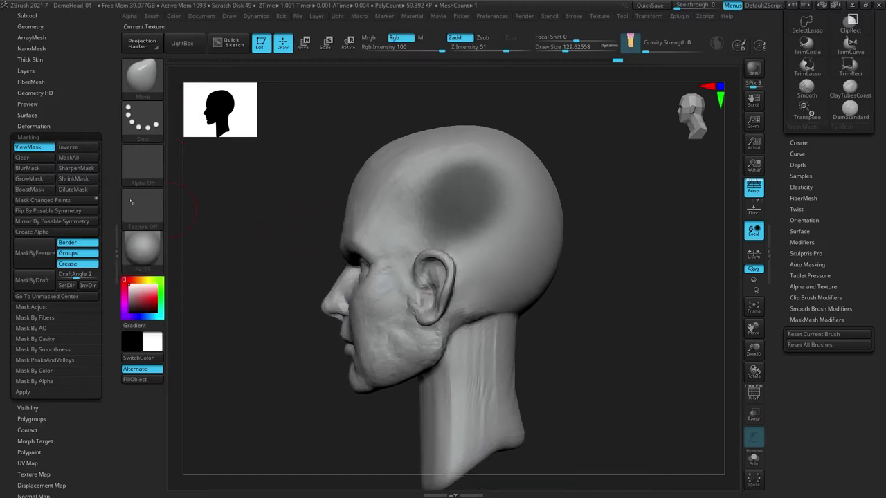
# Sharpen, shrink and dilute the mask on the side of the skull
pyautogui.click(76, 168)
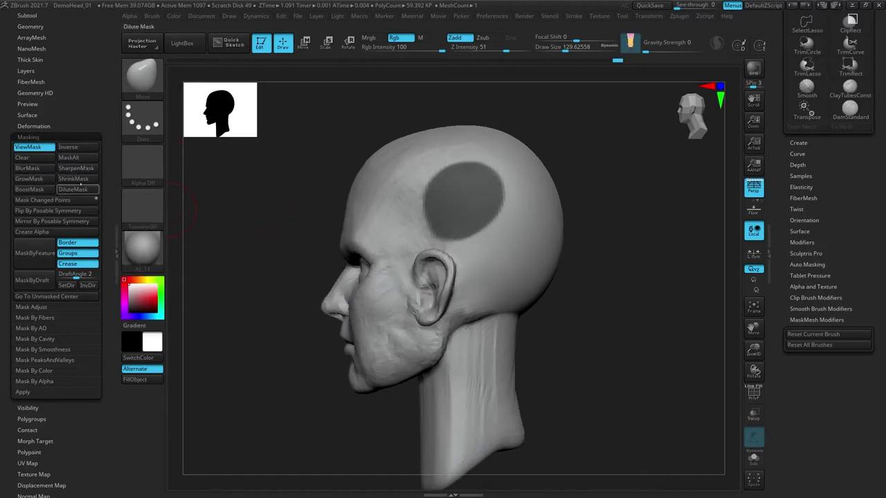
pyautogui.click(75, 178)
pyautogui.click(75, 179)
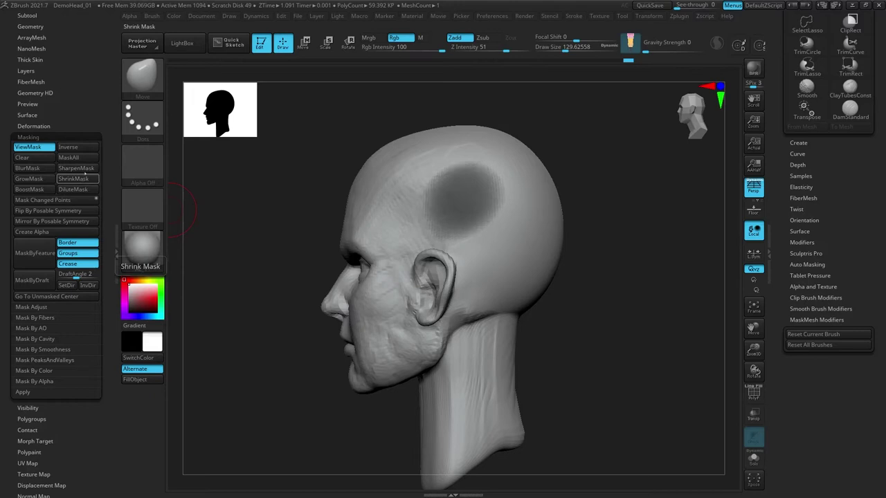
pyautogui.click(75, 189)
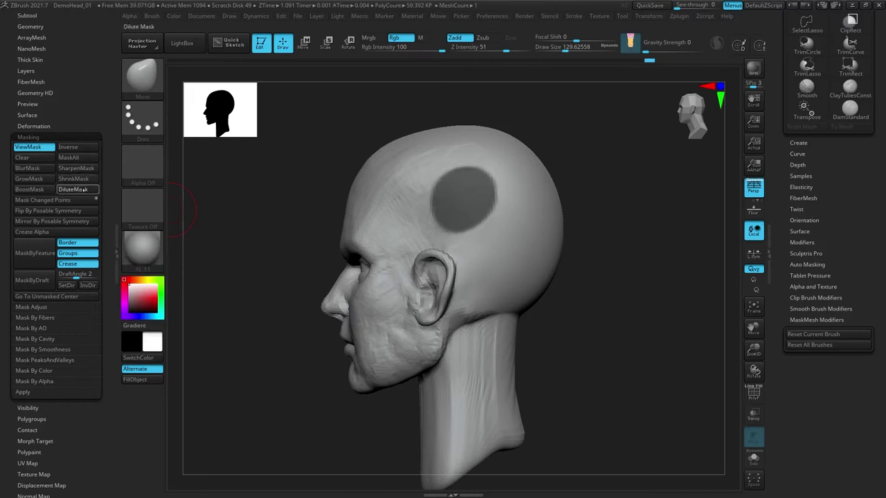
pyautogui.click(83, 189)
# Mask the head by ambient occlusion with an occlusion intensity of about 4.94, and show the mask
pyautogui.moveTo(10, 292); pyautogui.dragTo(10, 229)
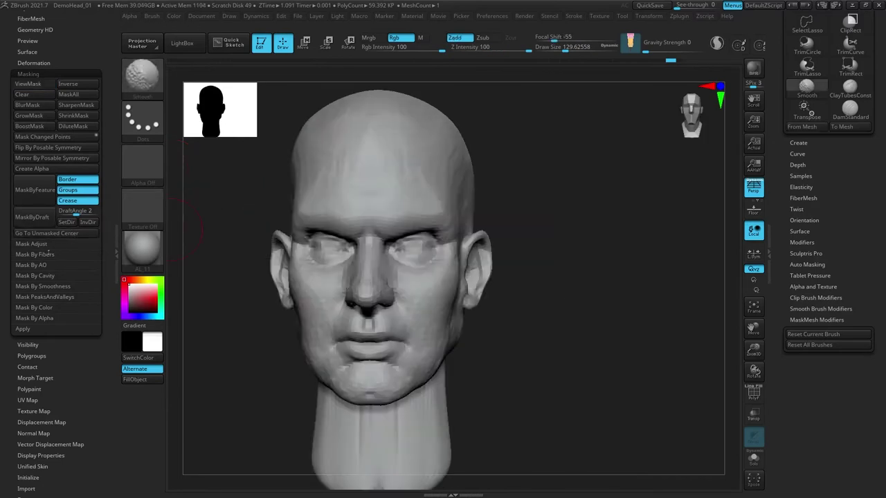
pyautogui.click(30, 265)
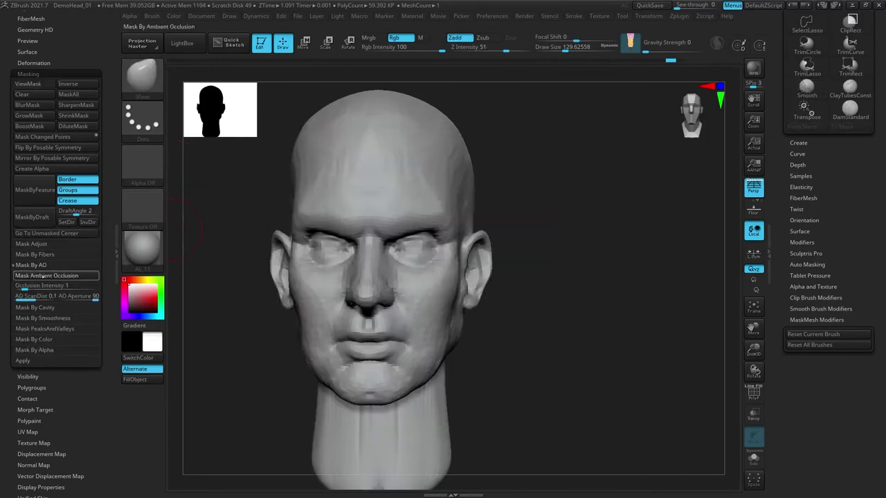
pyautogui.click(42, 275)
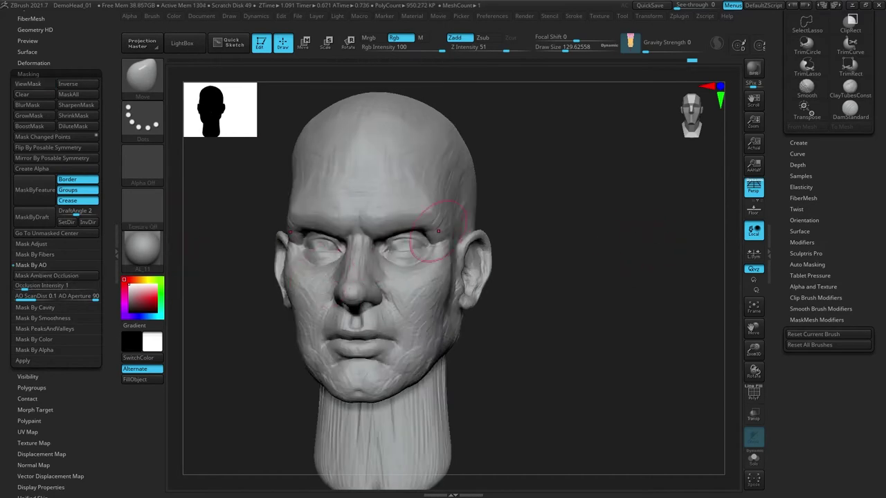
pyautogui.click(55, 287)
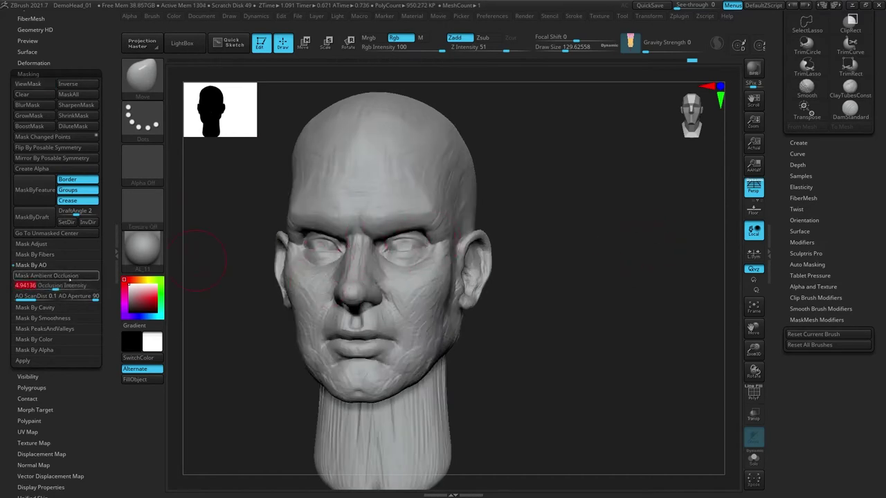
pyautogui.hotkey('ctrl', 'h')
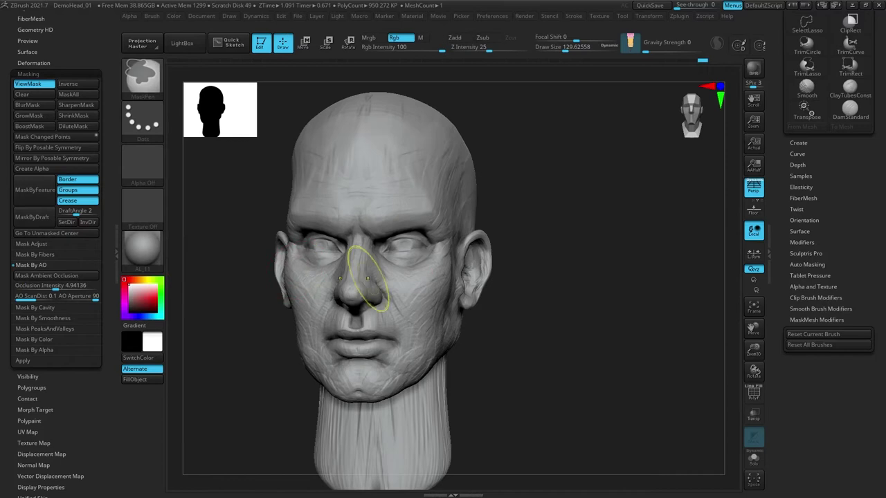
# Set the occlusion intensity to about 7.25 and mask the head by ambient occlusion again
pyautogui.hotkey('ctrl', 'h')
pyautogui.moveTo(59, 286); pyautogui.dragTo(77, 286)
pyautogui.click(78, 276)
pyautogui.moveTo(553, 247); pyautogui.dragTo(579, 255)
# Try to shift the unmasked parts of the head sideways with the Move gizmo, and undo the shift
pyautogui.press('w')
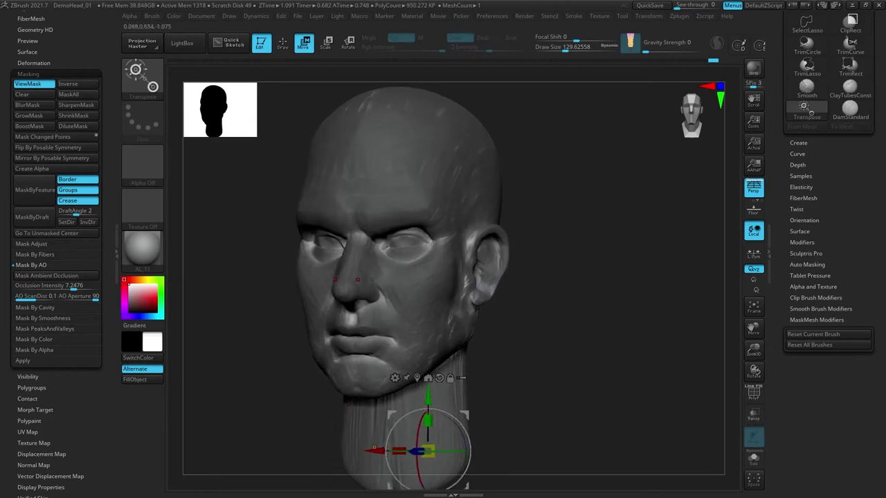
pyautogui.moveTo(600, 418); pyautogui.dragTo(554, 419)
pyautogui.moveTo(380, 452); pyautogui.dragTo(320, 453)
pyautogui.hotkey('ctrl', 'z')
# Examine the ambient occlusion mask from the front and the side, and hide the mask display
pyautogui.moveTo(597, 342); pyautogui.dragTo(647, 320)
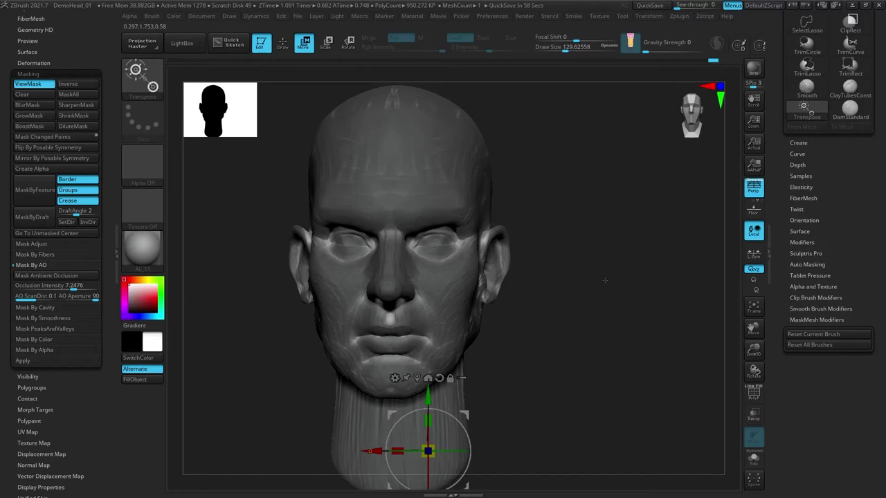
pyautogui.moveTo(708, 333); pyautogui.dragTo(594, 299)
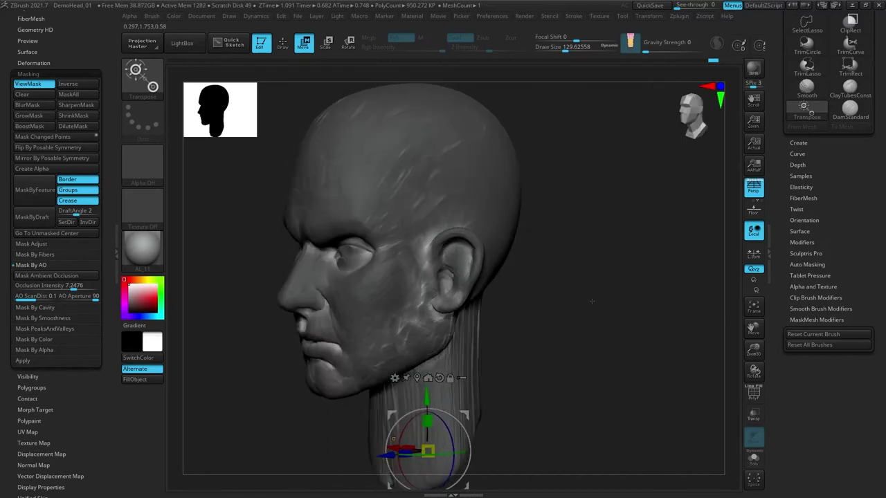
pyautogui.moveTo(599, 304); pyautogui.dragTo(612, 297)
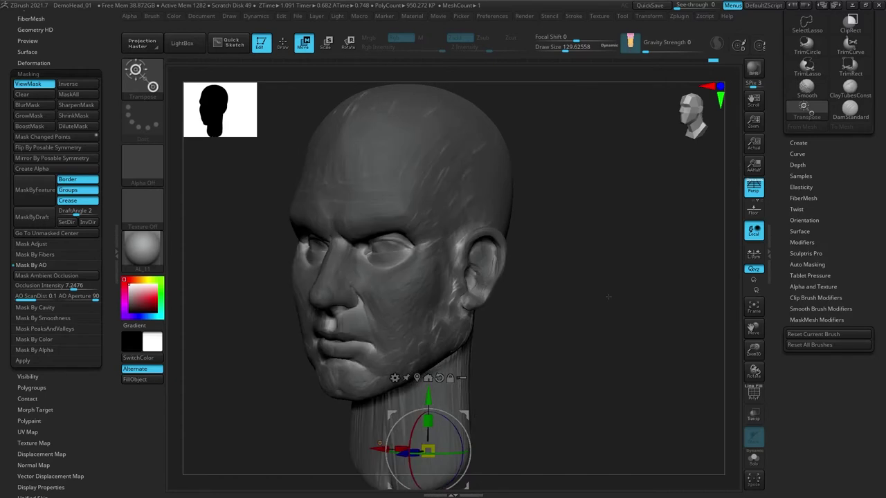
pyautogui.hotkey('ctrl', 'h')
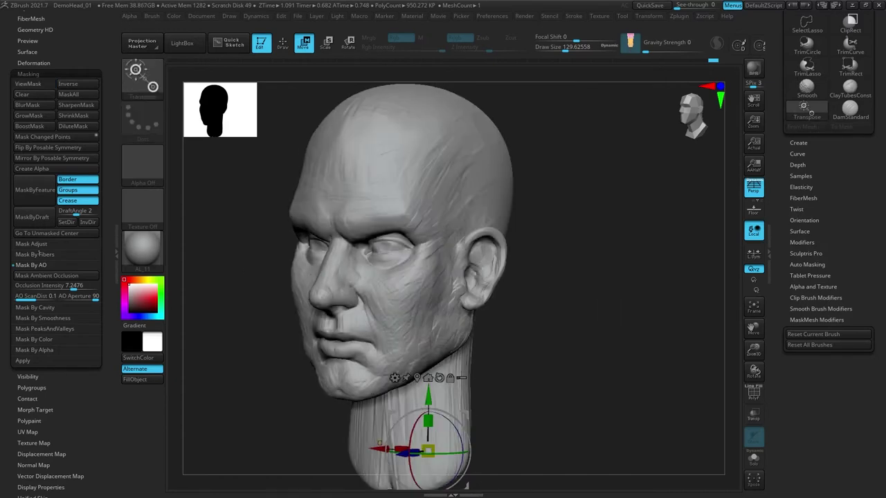
# Mask the head by cavity with a blur of 2 and an intensity of 100, and inspect the mask from the front
pyautogui.click(35, 307)
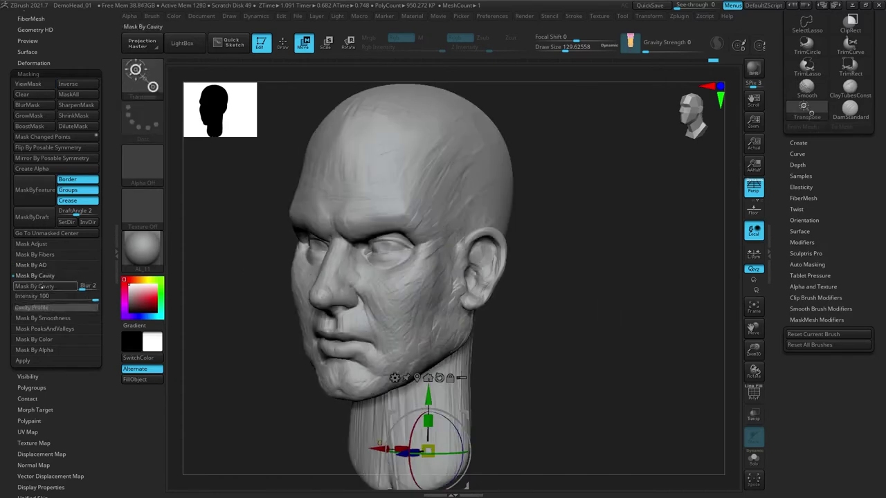
pyautogui.click(42, 286)
pyautogui.moveTo(613, 316); pyautogui.dragTo(771, 308)
pyautogui.keyDown('alt'); pyautogui.moveTo(605, 301); pyautogui.dragTo(610, 311); pyautogui.keyUp('alt')
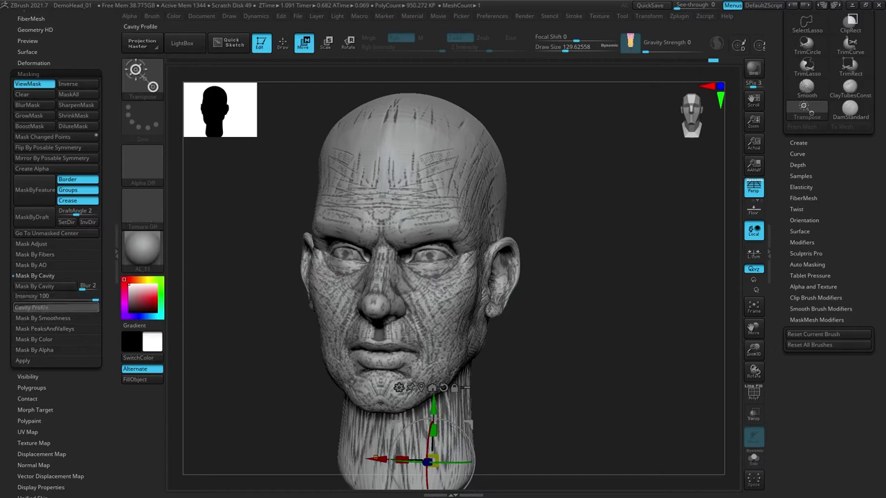
# Mask the head's surface peaks and valleys with range 4 and coverage 25, check the side, and hide the mask display
pyautogui.click(31, 308)
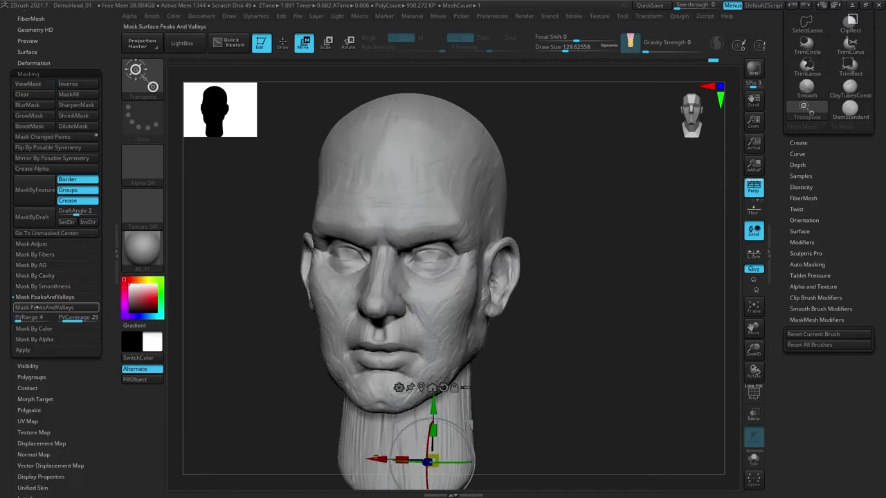
pyautogui.click(36, 307)
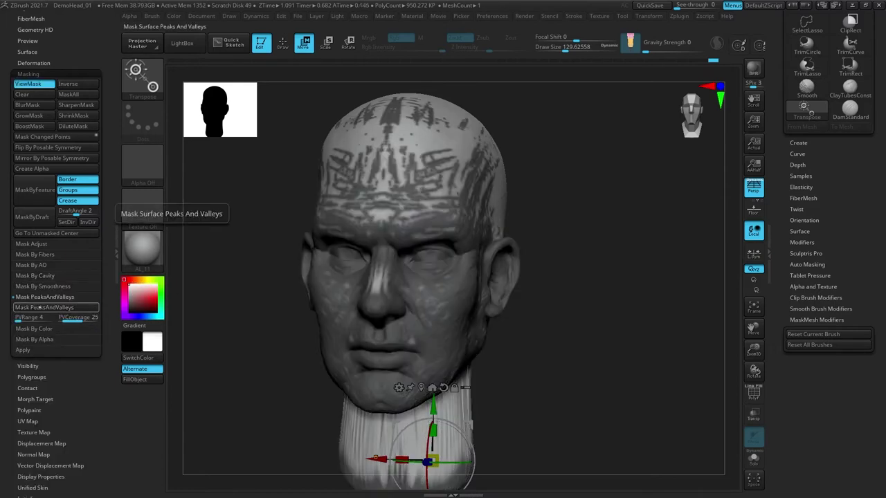
pyautogui.moveTo(568, 232); pyautogui.dragTo(621, 231)
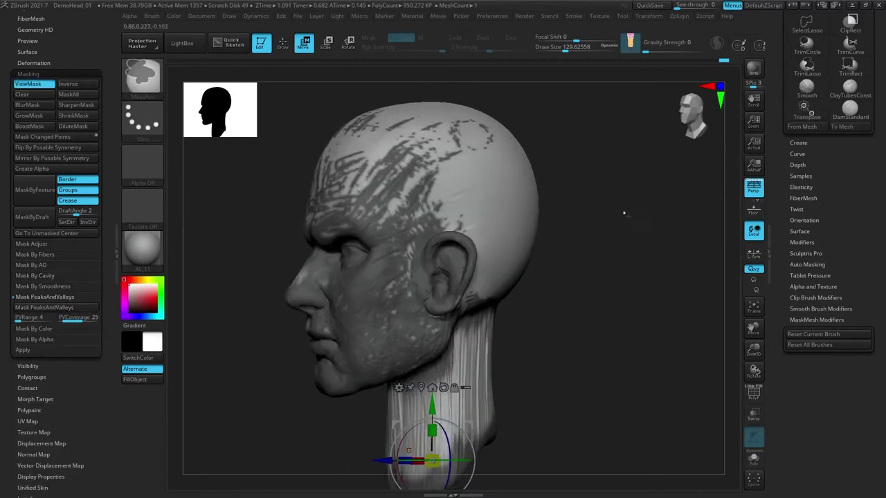
pyautogui.hotkey('ctrl', 'h')
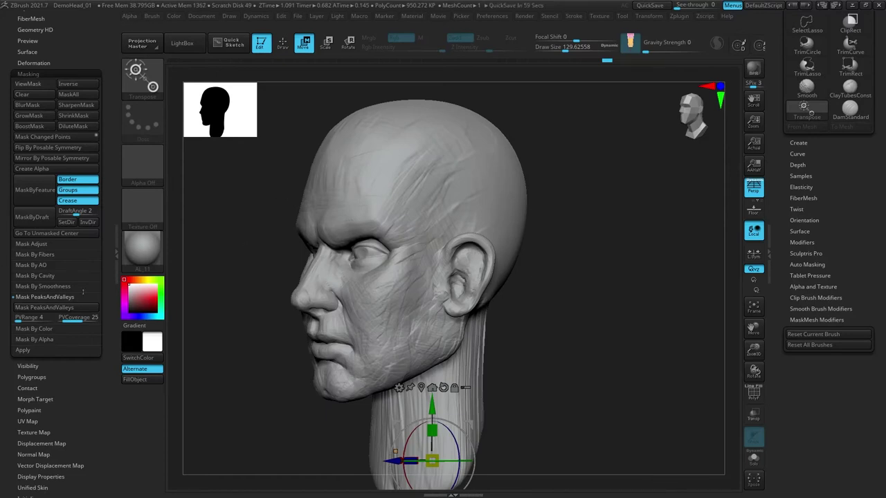
pyautogui.press('ctrl')
pyautogui.press('ctrl')
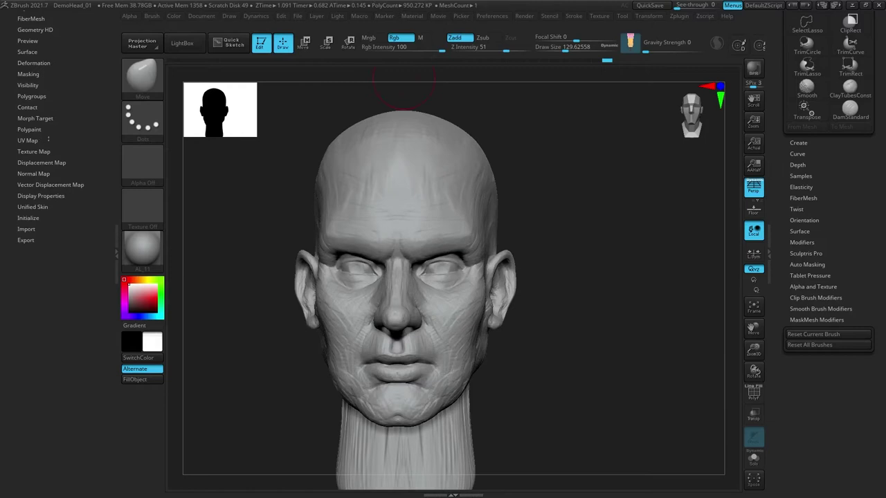
# Show the subtool settings and paint symmetrical round masks on both sides of the forehead with a draw size of about 138
pyautogui.moveTo(99, 109); pyautogui.dragTo(99, 301)
pyautogui.click(27, 135)
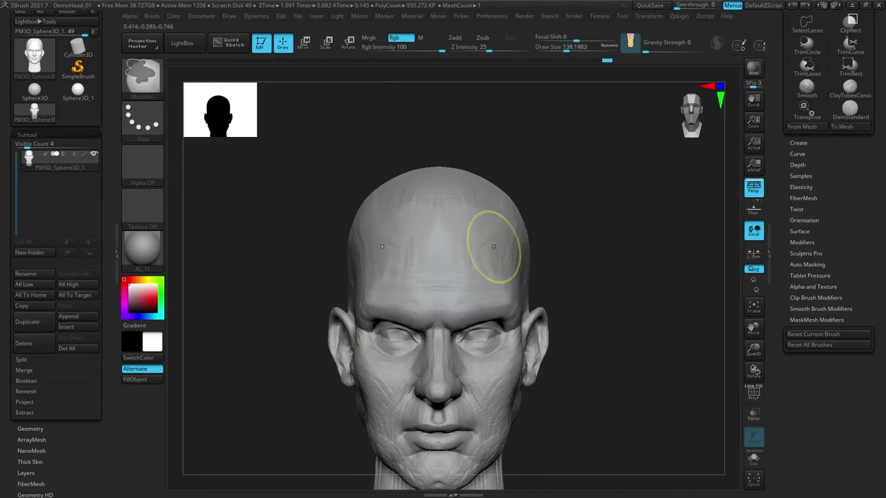
pyautogui.click(492, 245)
pyautogui.moveTo(494, 257)
pyautogui.keyDown('ctrl'); pyautogui.mouseDown()
pyautogui.moveTo(490, 248)
pyautogui.moveTo(499, 251)
pyautogui.mouseUp(); pyautogui.keyUp('ctrl')
pyautogui.moveTo(659, 409); pyautogui.dragTo(650, 433)
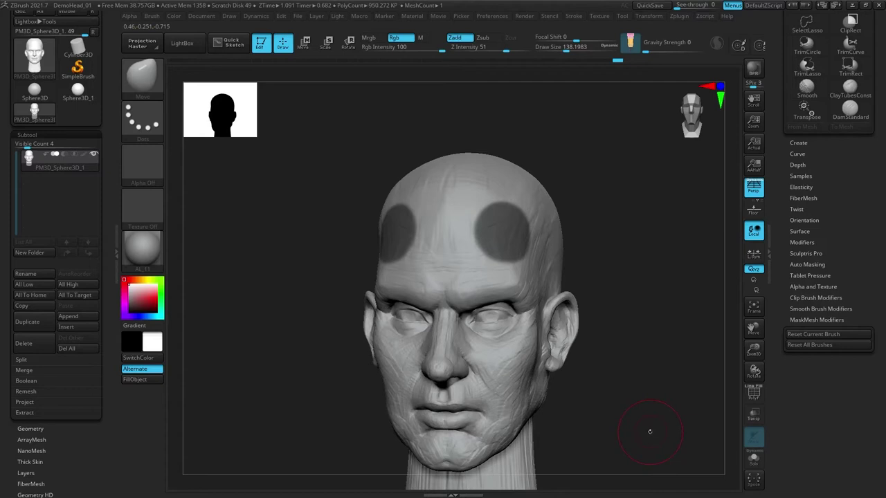
pyautogui.moveTo(690, 387); pyautogui.dragTo(685, 381)
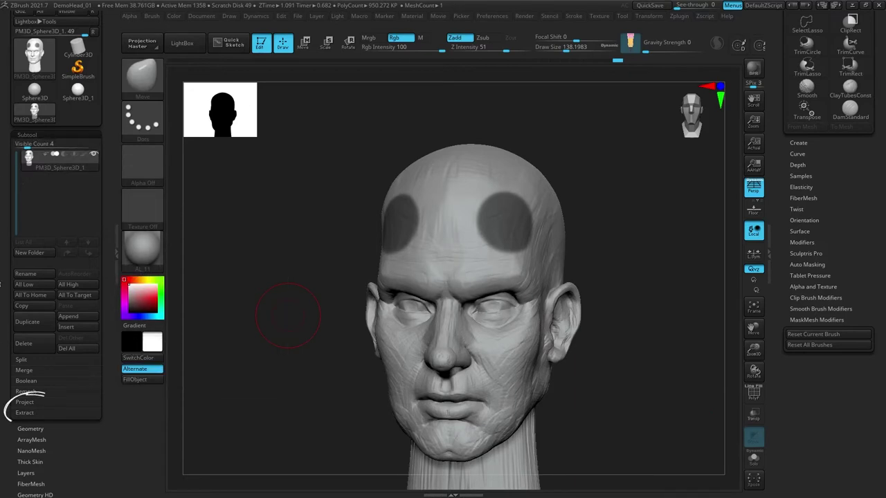
# Preview an extraction of the masked forehead patches with a thickness of 0.02 and with a thickness of 1
pyautogui.click(24, 413)
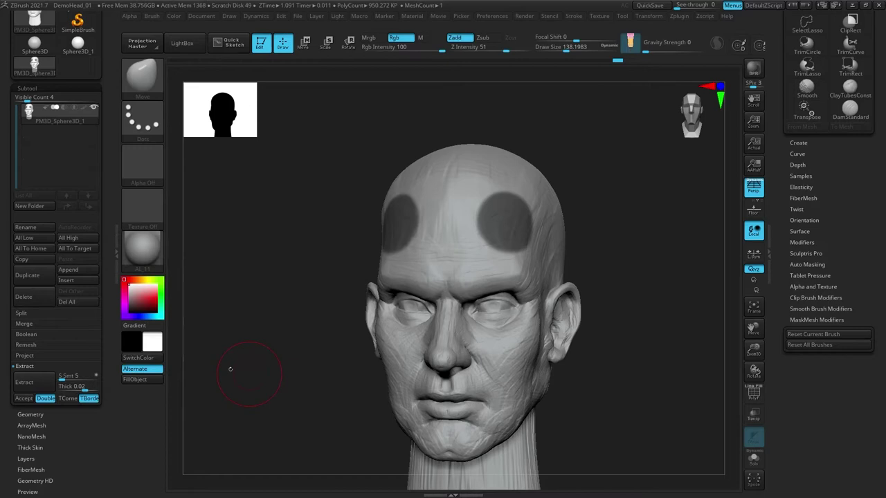
pyautogui.click(31, 384)
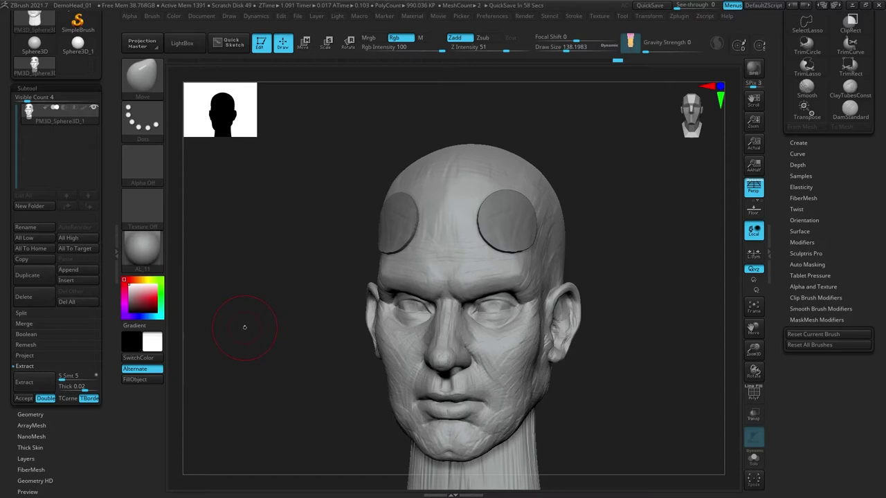
pyautogui.click(77, 386)
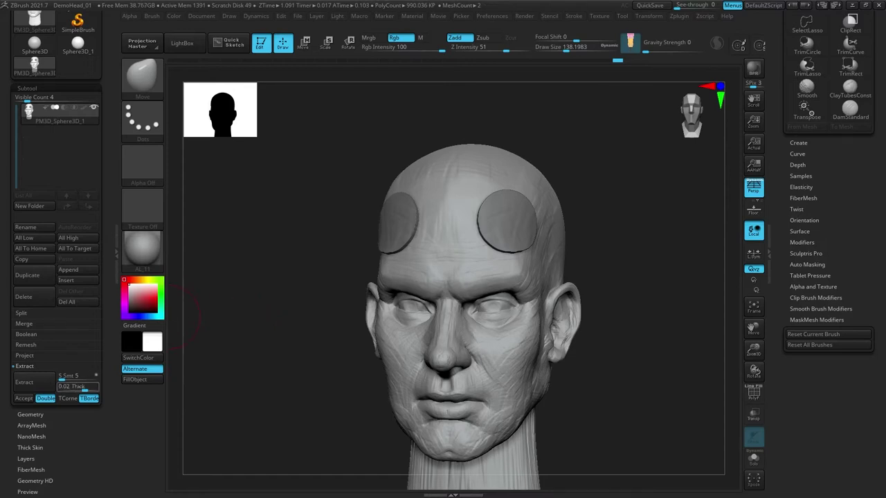
pyautogui.click(73, 387)
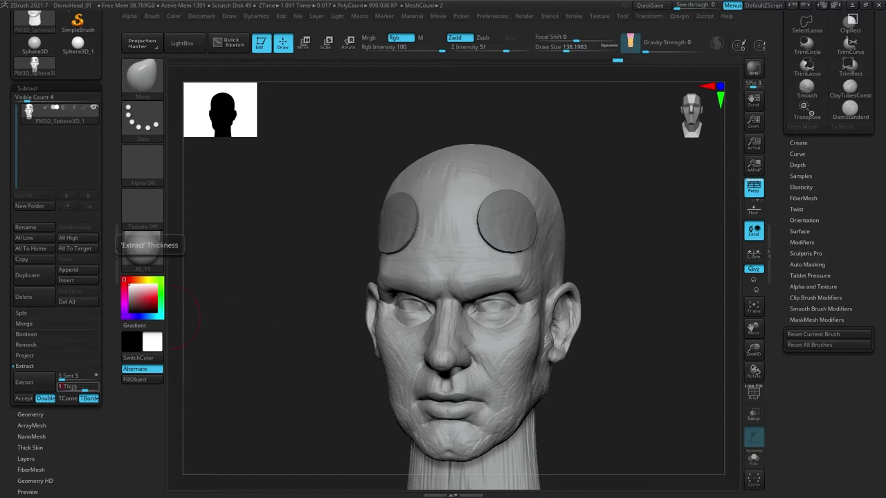
pyautogui.write('1')
pyautogui.press('Return')
pyautogui.click(24, 382)
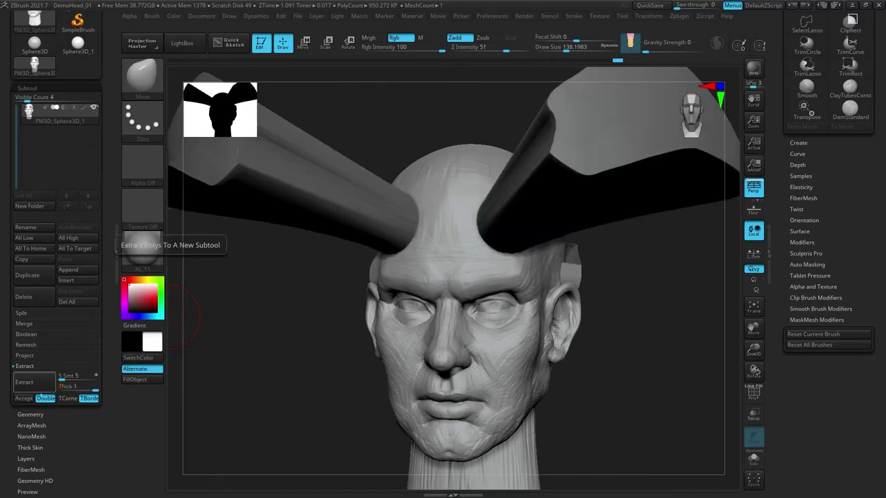
# Extract the masked forehead patches with a thickness of 0.5 and accept the result as a new subtool
pyautogui.doubleClick(73, 386)
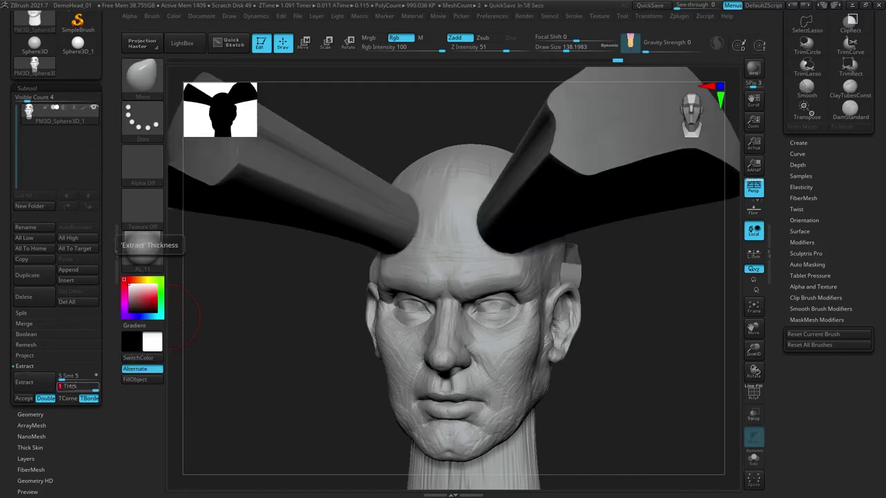
pyautogui.write('0.5')
pyautogui.press('Return')
pyautogui.click(24, 382)
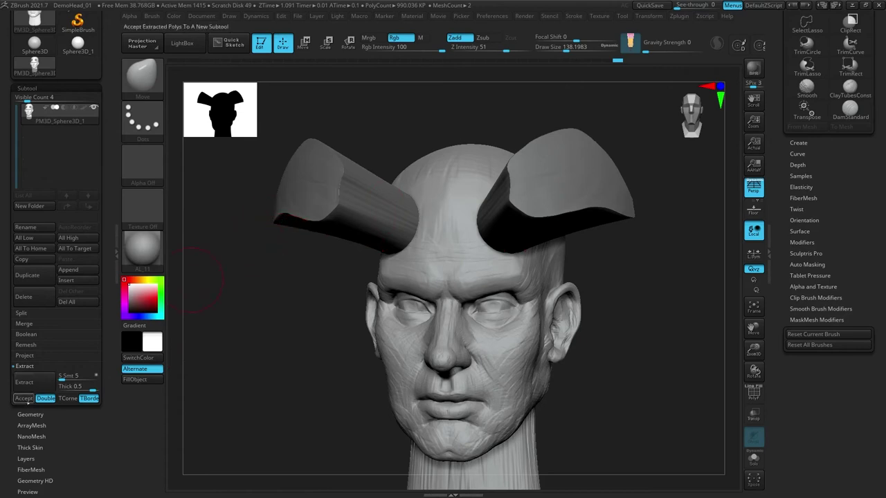
pyautogui.click(24, 398)
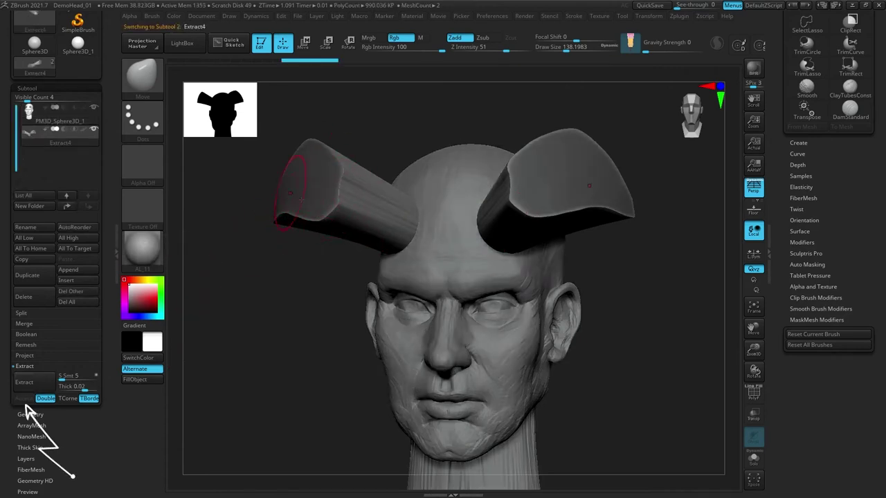
# Clear the mask on the extracted horns and switch the active subtool between the horns and the head
pyautogui.keyDown('ctrl'); pyautogui.moveTo(238, 252); pyautogui.dragTo(291, 305); pyautogui.keyUp('ctrl')
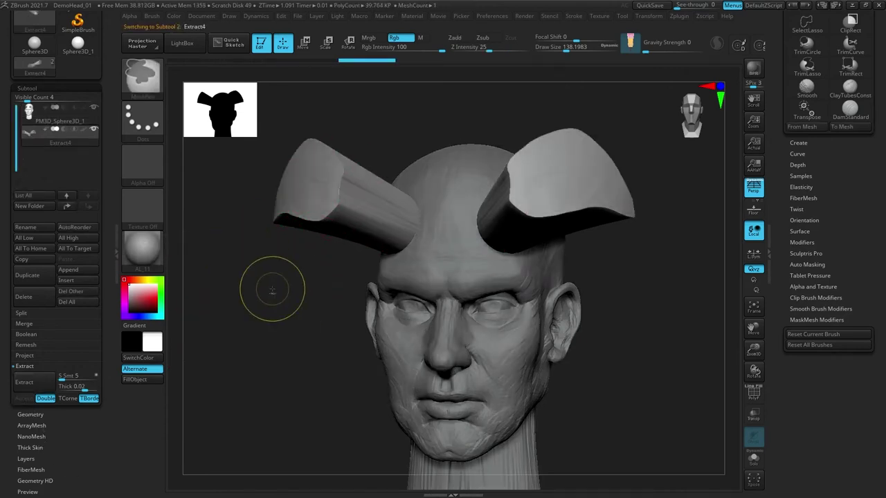
pyautogui.press('ctrl')
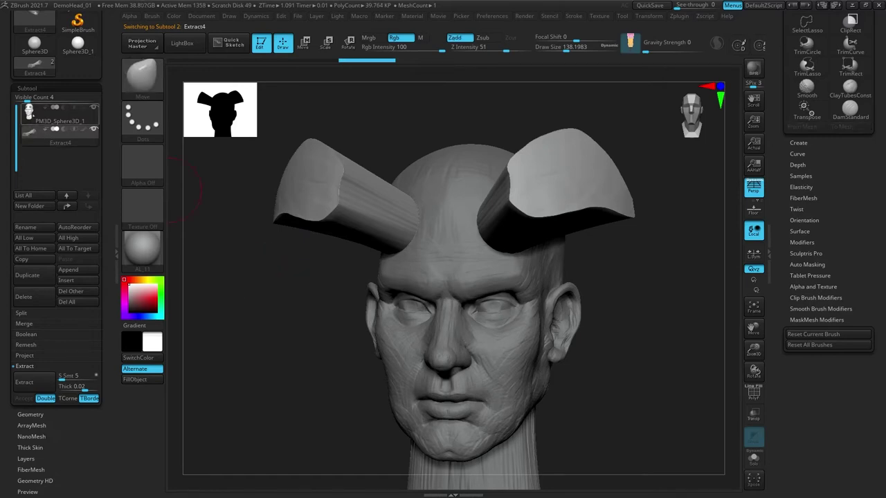
pyautogui.moveTo(61, 133)
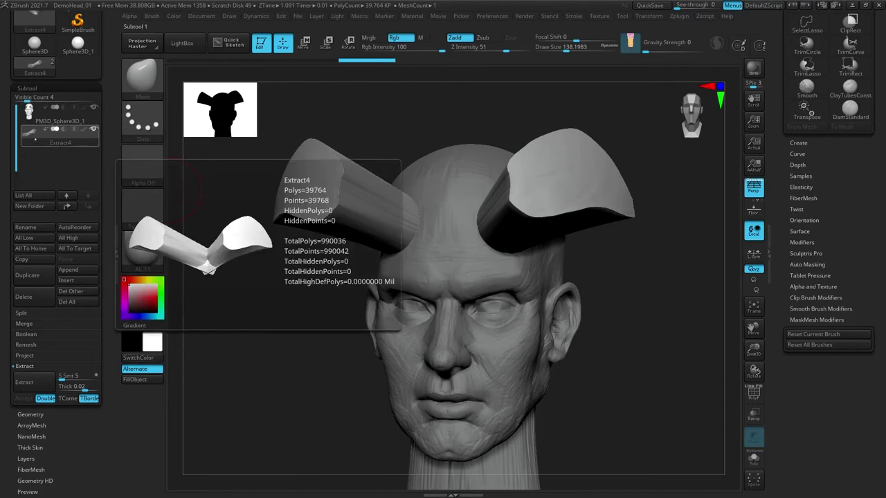
pyautogui.click(61, 116)
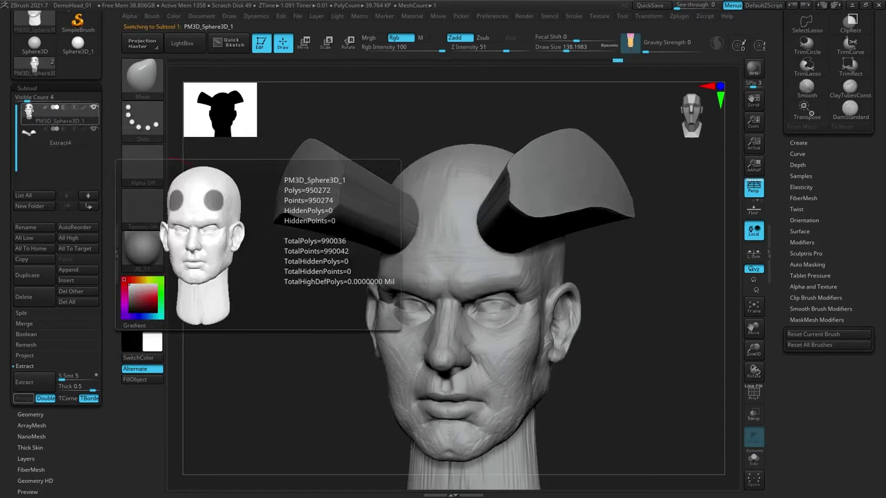
pyautogui.click(60, 137)
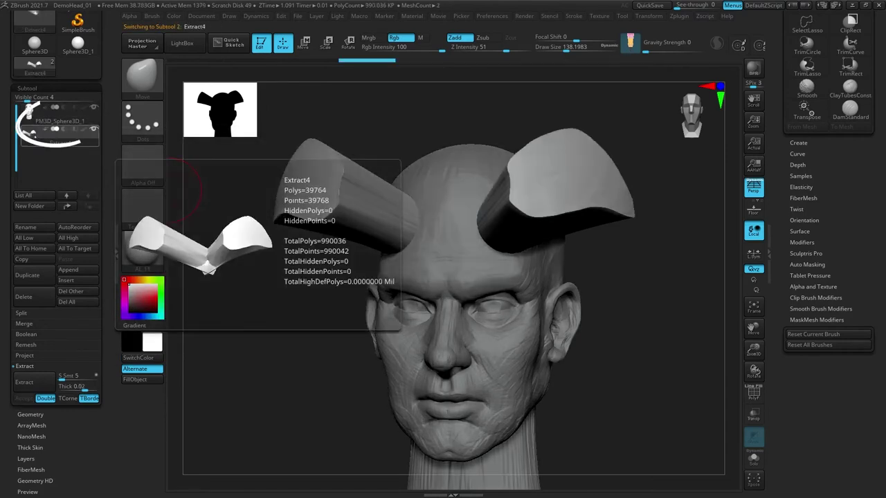
pyautogui.click(60, 116)
# Toggle the visibility of the head and horn subtools while alternating which one is active
pyautogui.click(94, 108)
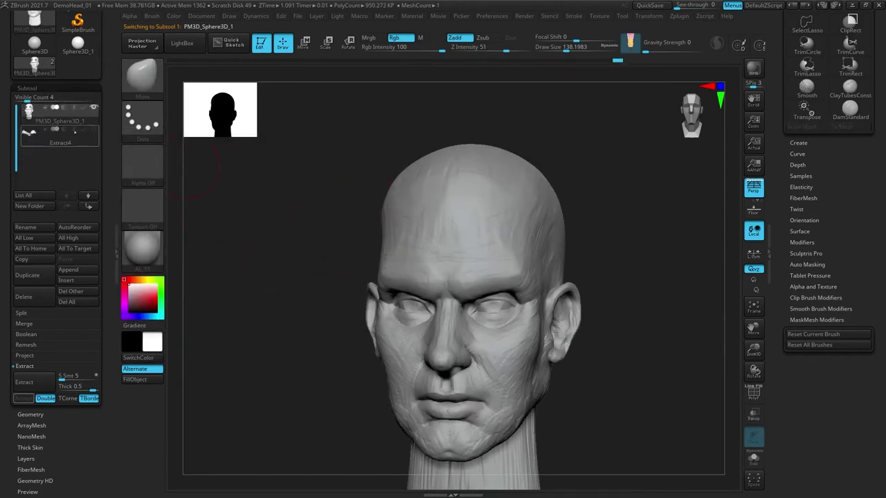
pyautogui.click(61, 133)
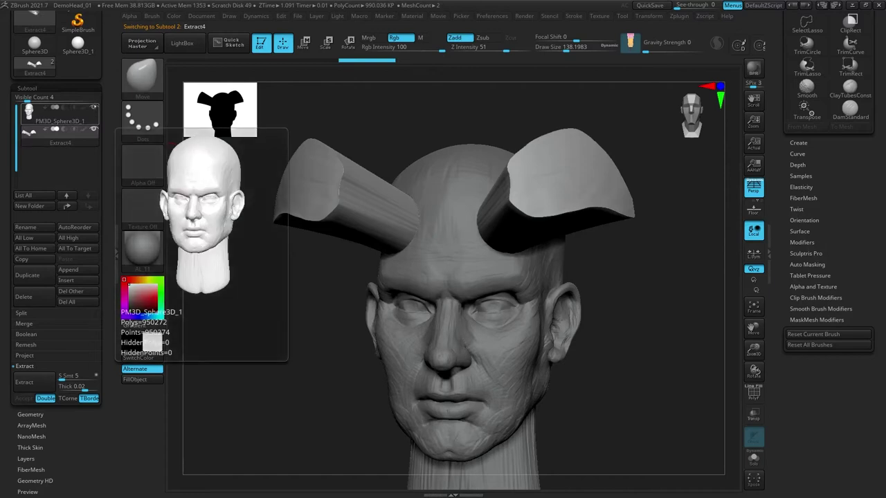
pyautogui.click(94, 107)
pyautogui.click(93, 107)
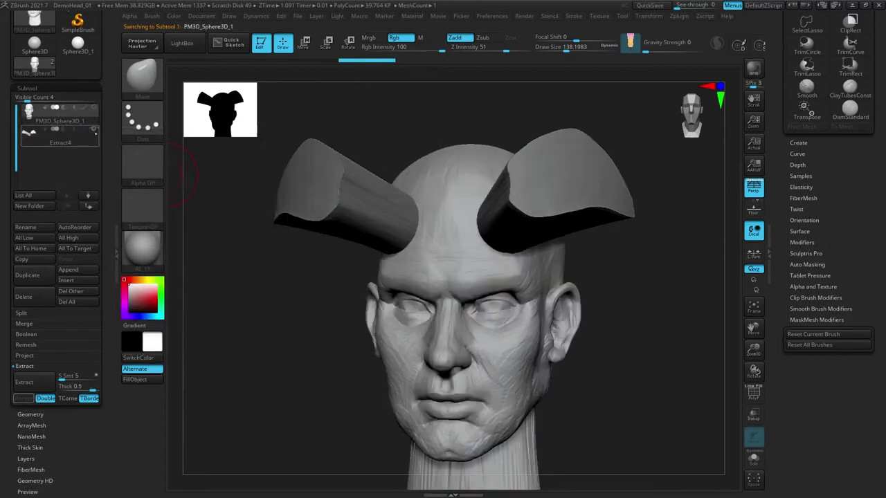
pyautogui.click(94, 129)
pyautogui.click(97, 112)
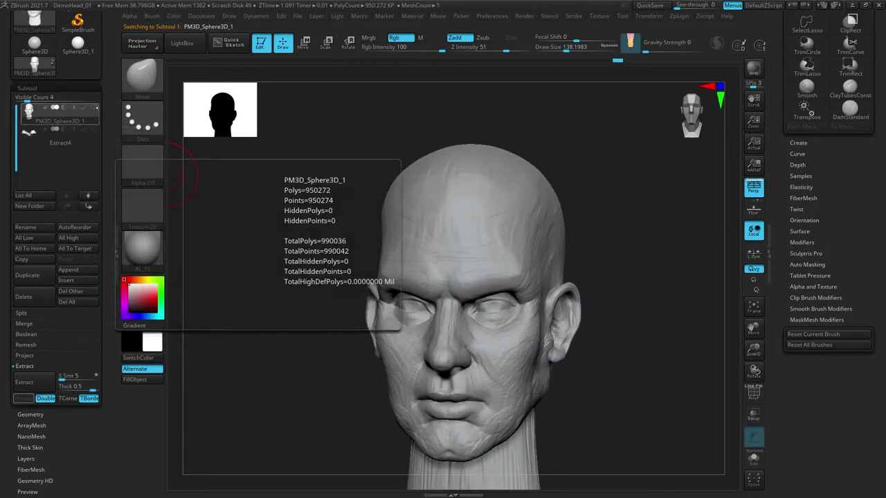
pyautogui.click(94, 130)
pyautogui.click(94, 129)
# Make the extracted horns the active subtool, keep the head visible, and isolate the horns in Solo mode
pyautogui.click(94, 136)
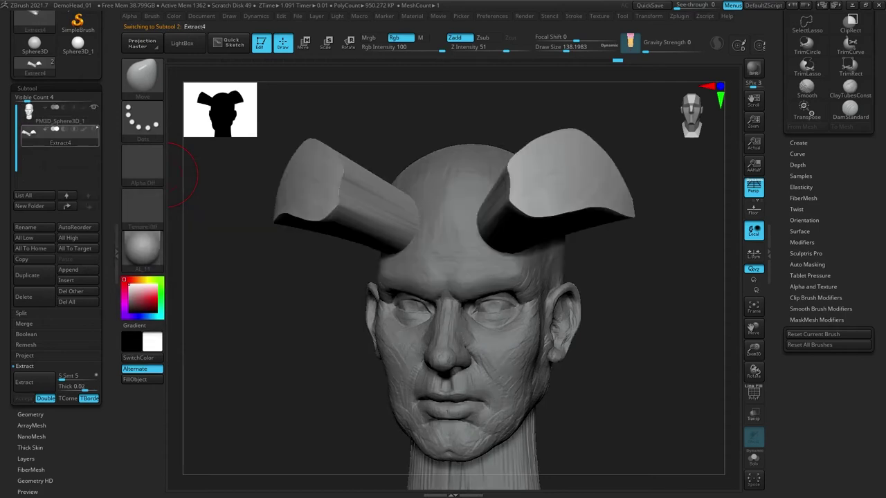
pyautogui.click(95, 108)
pyautogui.click(93, 107)
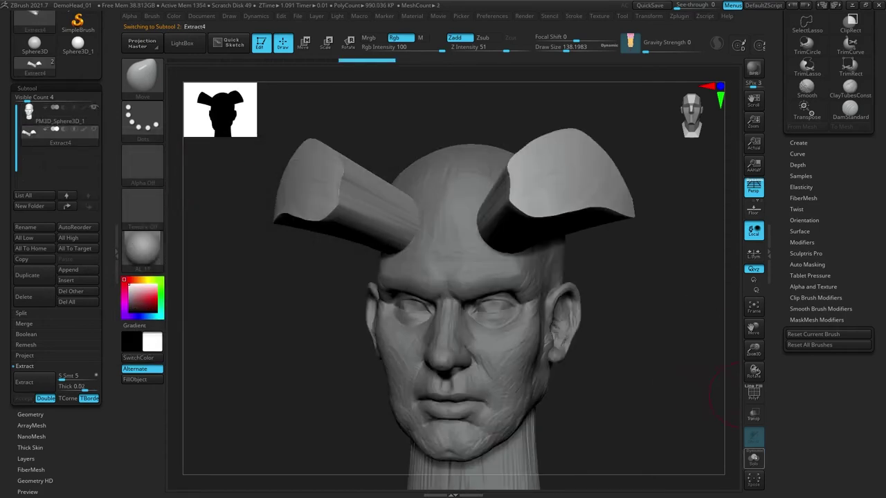
pyautogui.click(753, 458)
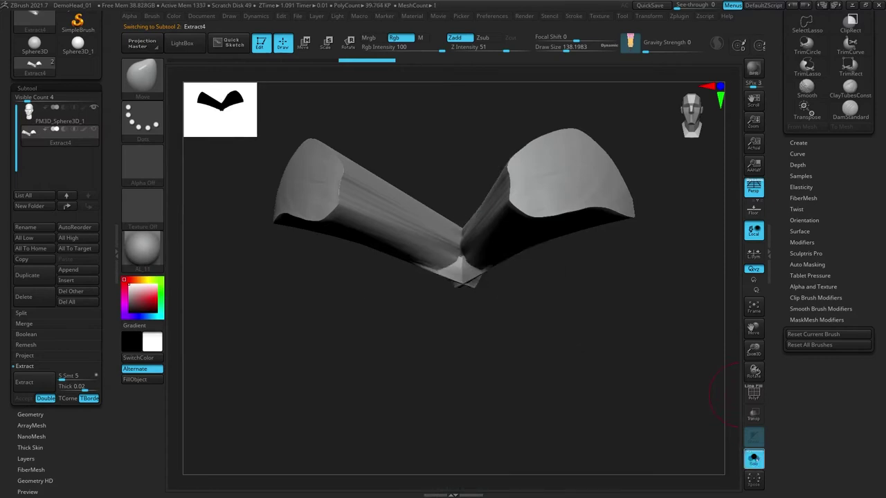
# Turn off Solo mode to show the head with the horns, and toggle the ghosted transparency on and off
pyautogui.click(754, 459)
pyautogui.click(753, 415)
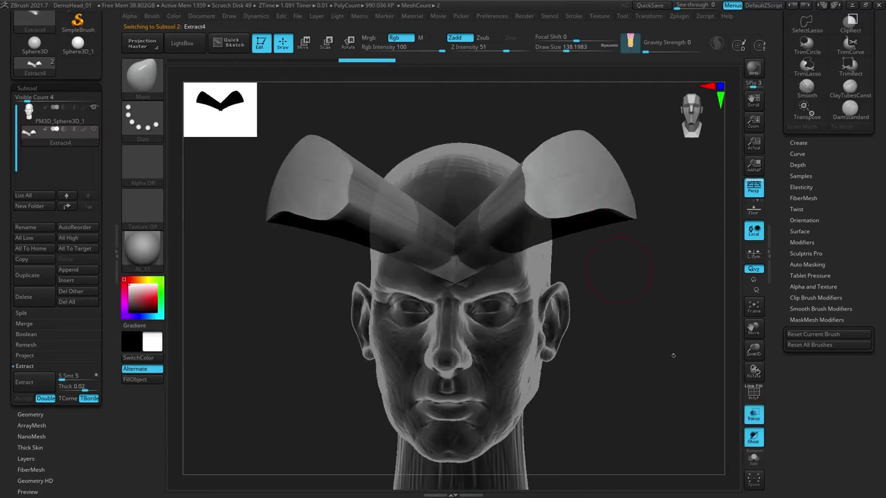
pyautogui.click(751, 416)
pyautogui.keyDown('shift'); pyautogui.moveTo(644, 397); pyautogui.dragTo(644, 394); pyautogui.keyUp('shift')
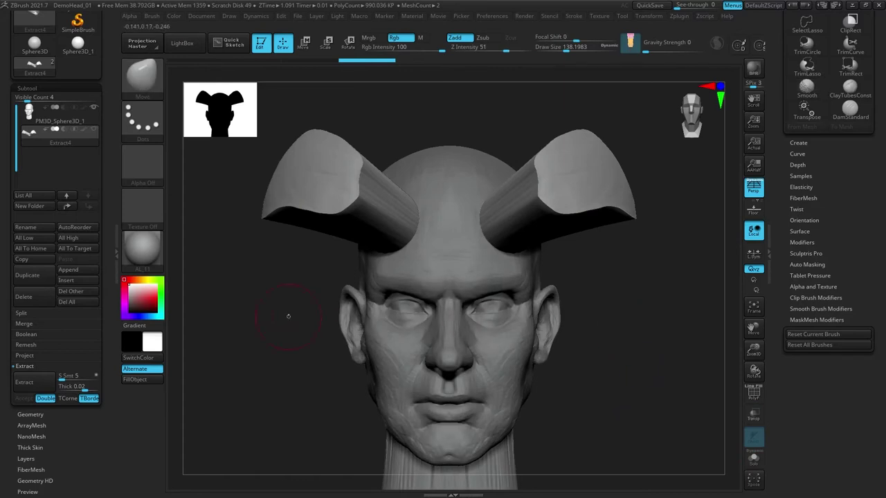
# Hide the head and soften the hard edges of the horns with the Smooth brush at a draw size of about 382
pyautogui.click(94, 129)
pyautogui.keyDown('alt'); pyautogui.moveTo(565, 182); pyautogui.dragTo(554, 262, button='right'); pyautogui.keyUp('alt')
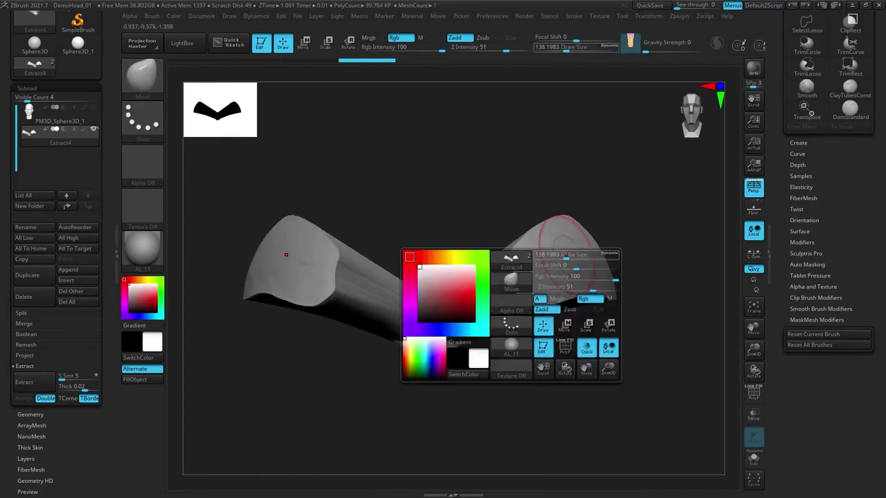
pyautogui.moveTo(534, 295)
pyautogui.keyDown('shift'); pyautogui.mouseDown()
pyautogui.moveTo(548, 273)
pyautogui.moveTo(548, 289)
pyautogui.moveTo(569, 247)
pyautogui.mouseUp(); pyautogui.keyUp('shift')
pyautogui.moveTo(631, 332); pyautogui.dragTo(626, 341)
pyautogui.keyDown('shift'); pyautogui.moveTo(582, 253); pyautogui.dragTo(586, 277); pyautogui.keyUp('shift')
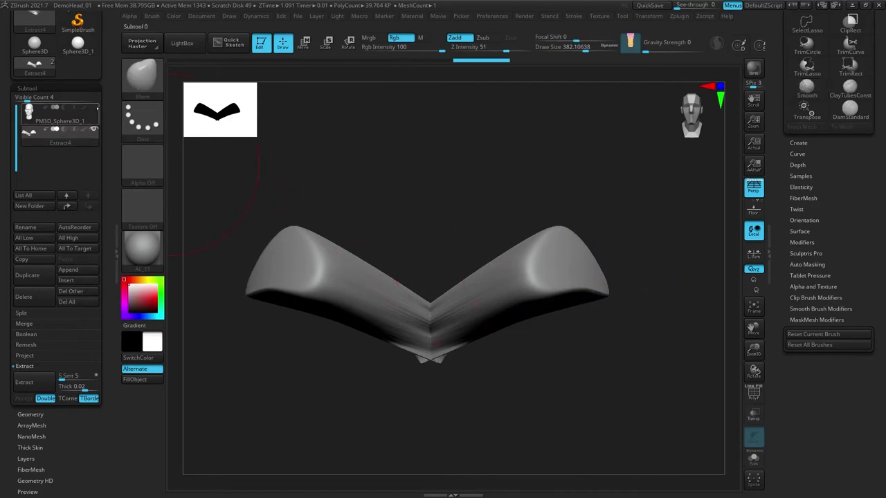
# Show the head subtool again and inspect the smoothed horns against it from an angle and from the front
pyautogui.click(94, 107)
pyautogui.moveTo(714, 385); pyautogui.dragTo(715, 411)
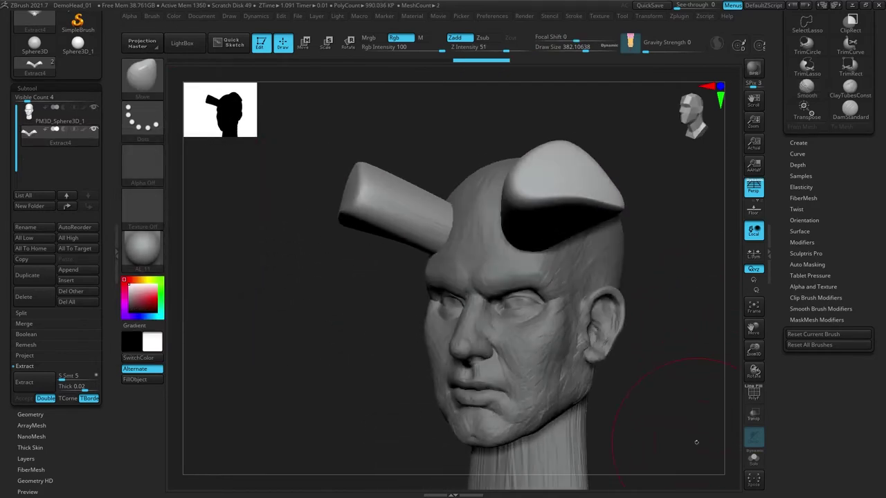
pyautogui.keyDown('shift'); pyautogui.moveTo(696, 442); pyautogui.dragTo(699, 256); pyautogui.keyUp('shift')
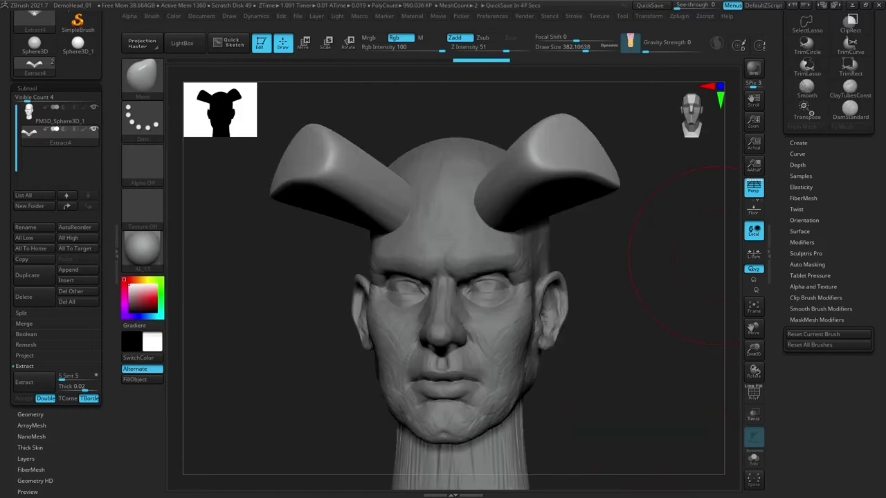
# Switch between the horns and head subtools, leaving the head active and the horns hidden
pyautogui.click(60, 115)
pyautogui.click(61, 136)
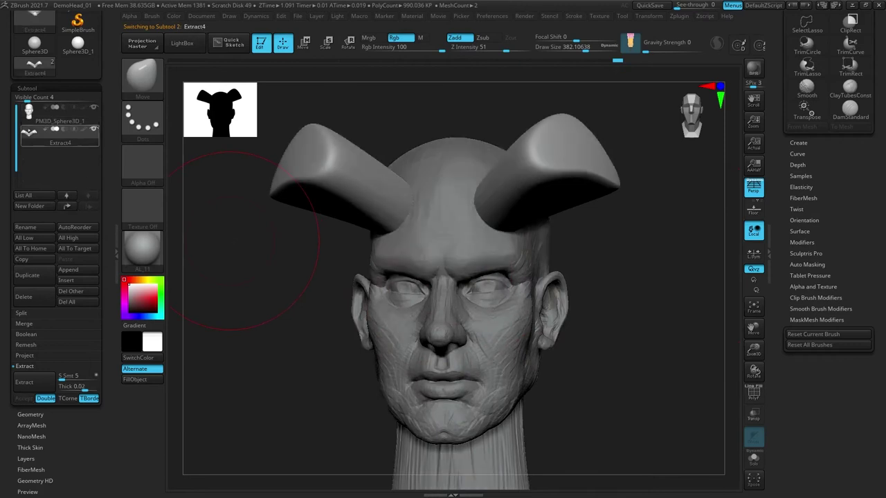
pyautogui.click(82, 114)
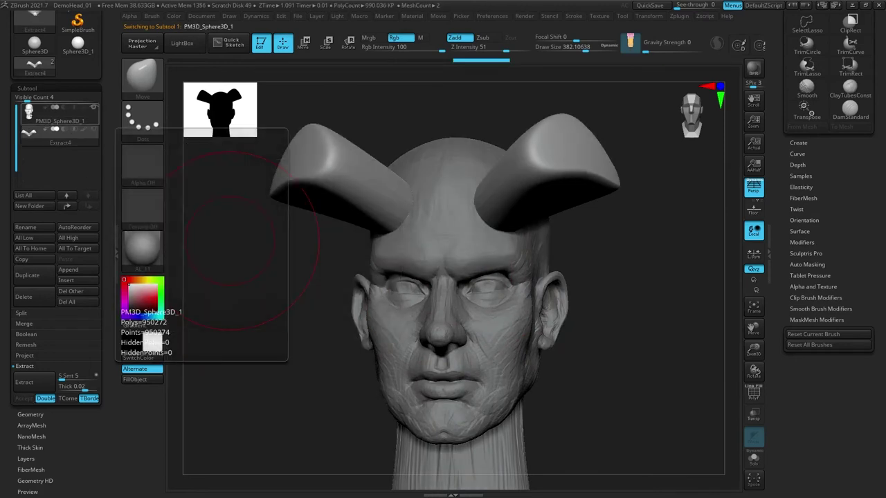
pyautogui.keyDown('alt'); pyautogui.moveTo(684, 353); pyautogui.dragTo(677, 344); pyautogui.keyUp('alt')
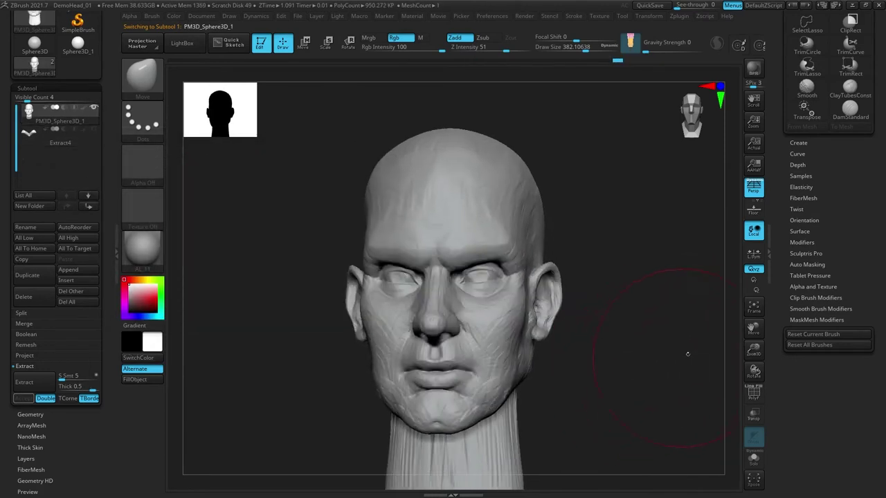
# Isolate the two side strips of the head with the ears using rectangular selections, undoing the last cut
pyautogui.press('ctrl')
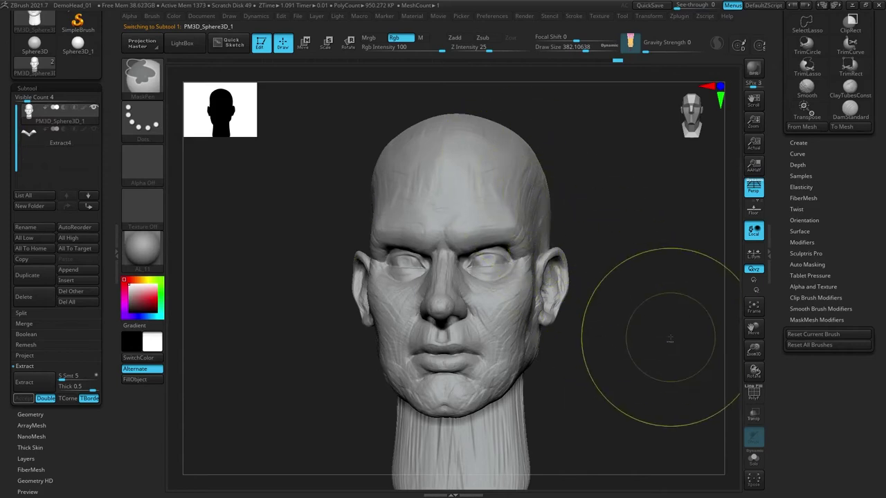
pyautogui.keyDown('alt'); pyautogui.moveTo(670, 337); pyautogui.dragTo(658, 298); pyautogui.keyUp('alt')
pyautogui.hotkey('ctrl', 'shift')
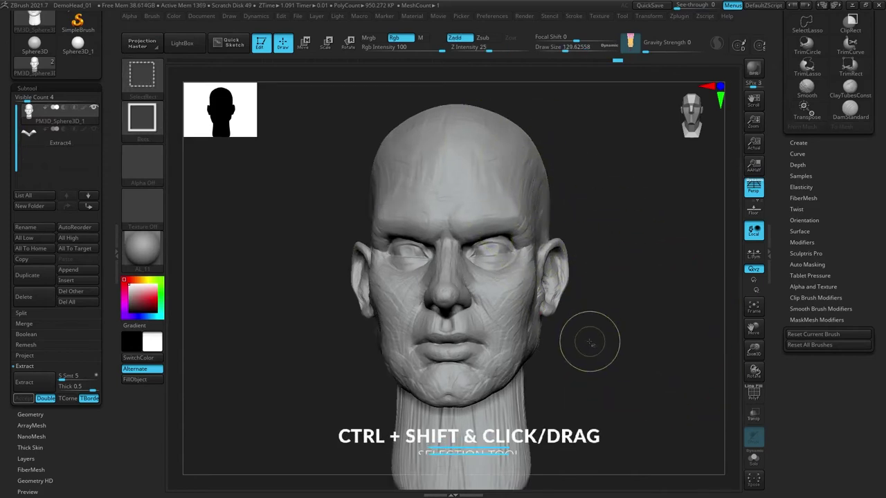
pyautogui.keyDown('shift'); pyautogui.moveTo(601, 312); pyautogui.dragTo(601, 317); pyautogui.keyUp('shift')
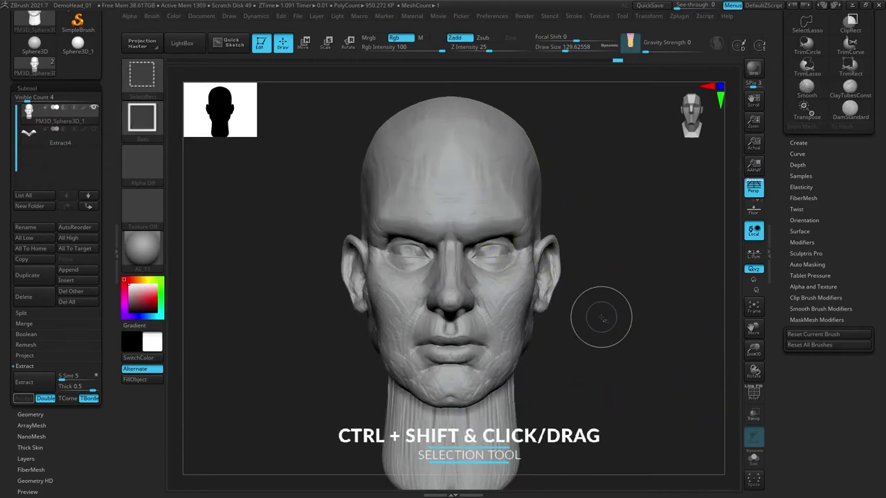
pyautogui.keyDown('ctrl'); pyautogui.keyDown('shift'); pyautogui.moveTo(632, 136); pyautogui.dragTo(577, 243); pyautogui.keyUp('shift'); pyautogui.keyUp('ctrl')
pyautogui.moveTo(702, 375)
pyautogui.mouseDown()
pyautogui.moveTo(678, 372)
pyautogui.moveTo(612, 291)
pyautogui.moveTo(654, 346)
pyautogui.mouseUp()
pyautogui.keyDown('ctrl'); pyautogui.keyDown('shift'); pyautogui.moveTo(622, 394); pyautogui.dragTo(670, 370); pyautogui.keyUp('shift'); pyautogui.keyUp('ctrl')
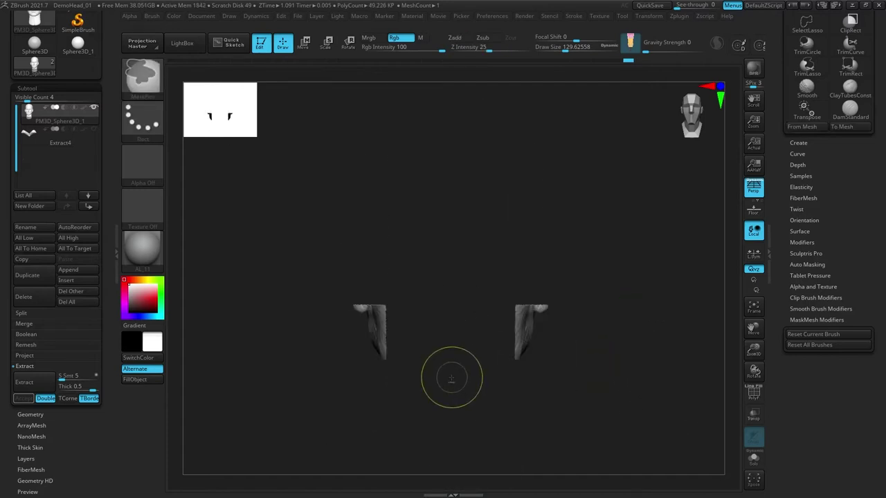
pyautogui.hotkey('ctrl', 'z')
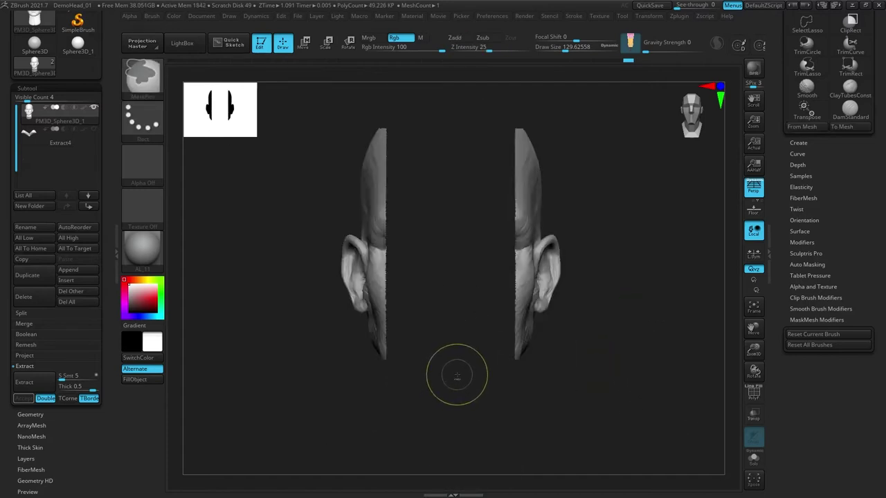
# Isolate the lower part of the side strips, undo that, and hide the lower part with a rectangular selection instead
pyautogui.keyDown('ctrl'); pyautogui.keyDown('shift'); pyautogui.moveTo(603, 425); pyautogui.dragTo(501, 297); pyautogui.keyUp('shift'); pyautogui.keyUp('ctrl')
pyautogui.keyDown('ctrl'); pyautogui.keyDown('shift'); pyautogui.moveTo(561, 370); pyautogui.dragTo(468, 267); pyautogui.keyUp('shift'); pyautogui.keyUp('ctrl')
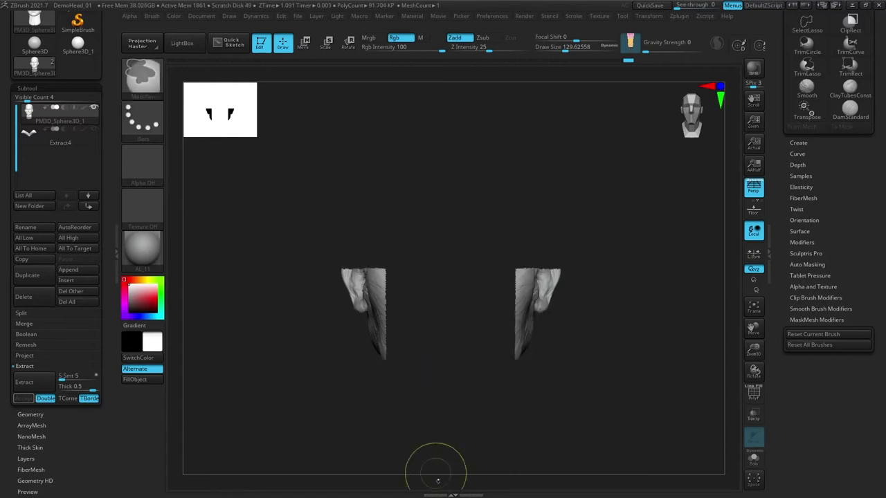
pyautogui.hotkey('ctrl', 'z')
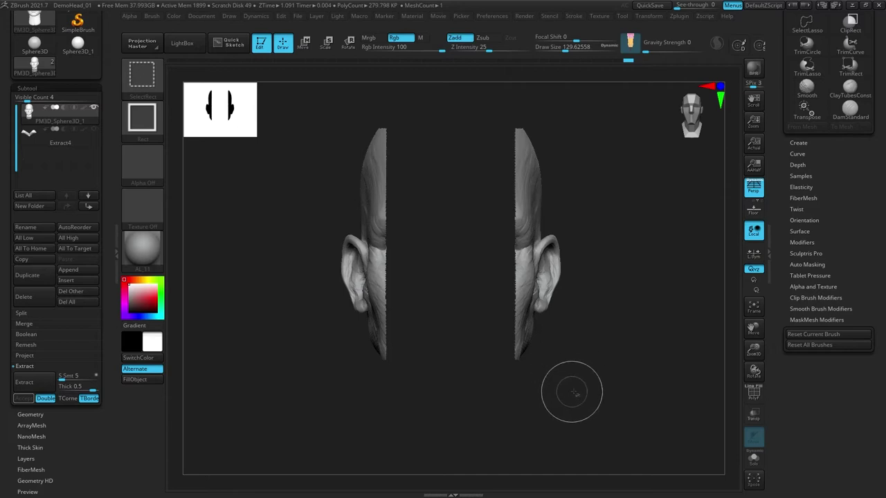
pyautogui.keyDown('ctrl'); pyautogui.keyDown('alt'); pyautogui.keyDown('shift'); pyautogui.moveTo(585, 409); pyautogui.dragTo(445, 250); pyautogui.keyUp('shift'); pyautogui.keyUp('alt'); pyautogui.keyUp('ctrl')
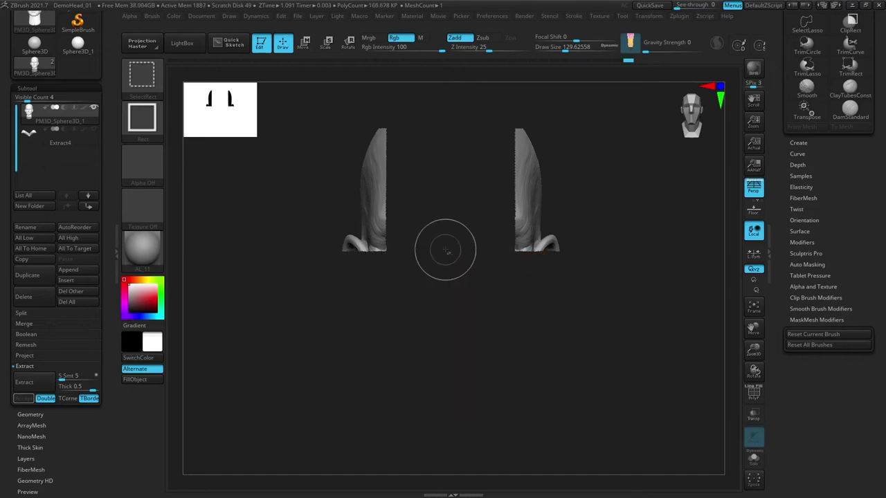
pyautogui.moveTo(688, 317)
pyautogui.keyDown('ctrl'); pyautogui.keyDown('shift'); pyautogui.mouseDown()
pyautogui.moveTo(690, 402)
pyautogui.moveTo(667, 436)
pyautogui.mouseUp(); pyautogui.keyUp('shift'); pyautogui.keyUp('ctrl')
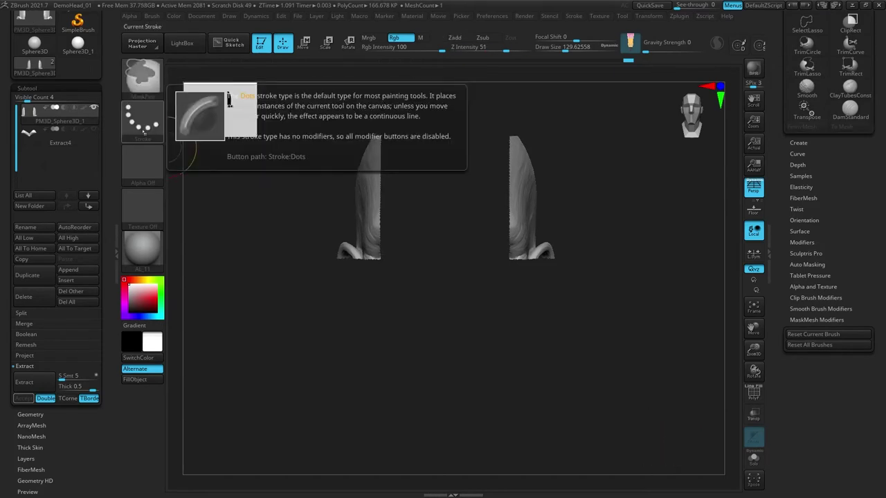
# Set the selection stroke to Lasso, try it on the remaining side strips, and make the whole head visible again
pyautogui.keyDown('ctrl'); pyautogui.keyDown('shift'); pyautogui.click(142, 124); pyautogui.keyUp('shift'); pyautogui.keyUp('ctrl')
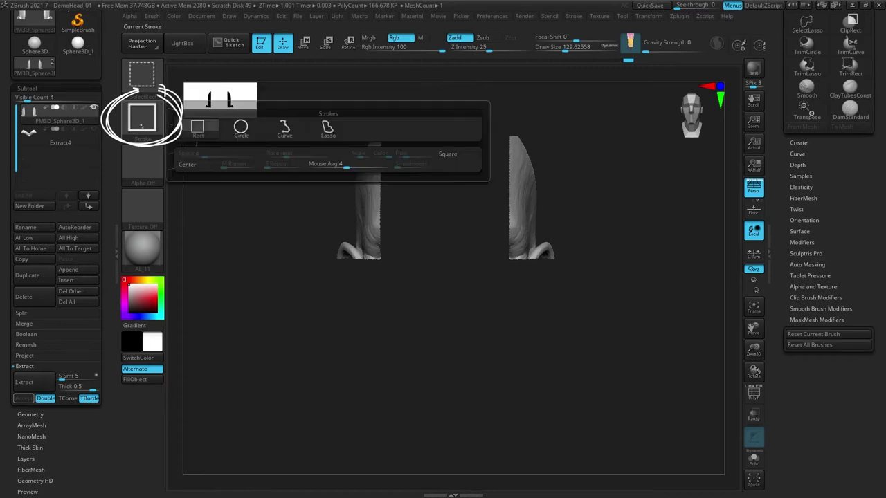
pyautogui.keyDown('ctrl'); pyautogui.keyDown('shift'); pyautogui.click(321, 134); pyautogui.keyUp('shift'); pyautogui.keyUp('ctrl')
pyautogui.moveTo(581, 340)
pyautogui.keyDown('ctrl'); pyautogui.keyDown('shift'); pyautogui.mouseDown()
pyautogui.moveTo(578, 204)
pyautogui.moveTo(415, 195)
pyautogui.mouseUp(); pyautogui.keyUp('shift'); pyautogui.keyUp('ctrl')
pyautogui.moveTo(524, 395)
pyautogui.keyDown('ctrl'); pyautogui.keyDown('alt'); pyautogui.keyDown('shift'); pyautogui.mouseDown()
pyautogui.moveTo(516, 238)
pyautogui.moveTo(540, 396)
pyautogui.mouseUp(); pyautogui.keyUp('shift'); pyautogui.keyUp('alt'); pyautogui.keyUp('ctrl')
pyautogui.keyDown('ctrl'); pyautogui.keyDown('shift'); pyautogui.click(575, 317); pyautogui.keyUp('shift'); pyautogui.keyUp('ctrl')
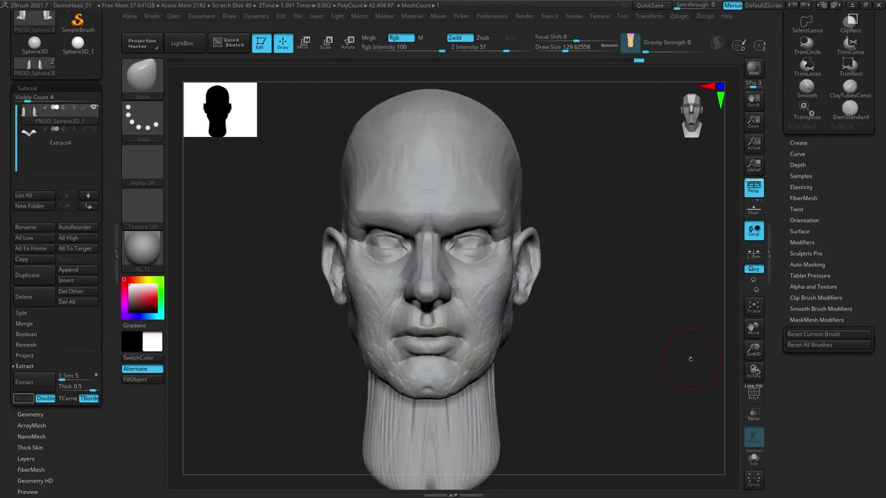
# Isolate the ear with a lasso selection and hide the surplus geometry behind and in front of it
pyautogui.keyDown('alt'); pyautogui.moveTo(655, 405); pyautogui.dragTo(661, 390); pyautogui.keyUp('alt')
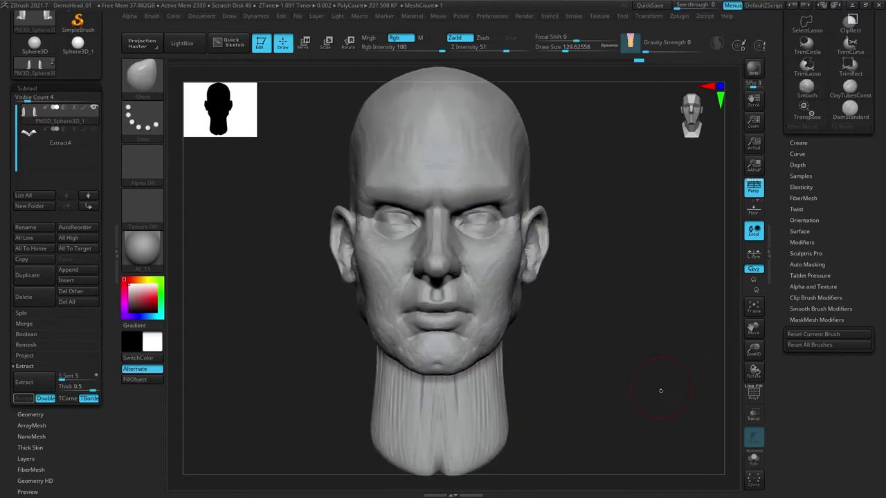
pyautogui.moveTo(570, 272)
pyautogui.keyDown('ctrl'); pyautogui.keyDown('shift'); pyautogui.mouseDown()
pyautogui.moveTo(525, 290)
pyautogui.moveTo(579, 184)
pyautogui.moveTo(588, 201)
pyautogui.mouseUp(); pyautogui.keyUp('shift'); pyautogui.keyUp('ctrl')
pyautogui.moveTo(661, 378)
pyautogui.mouseDown()
pyautogui.moveTo(613, 386)
pyautogui.moveTo(619, 431)
pyautogui.moveTo(636, 408)
pyautogui.moveTo(623, 372)
pyautogui.mouseUp()
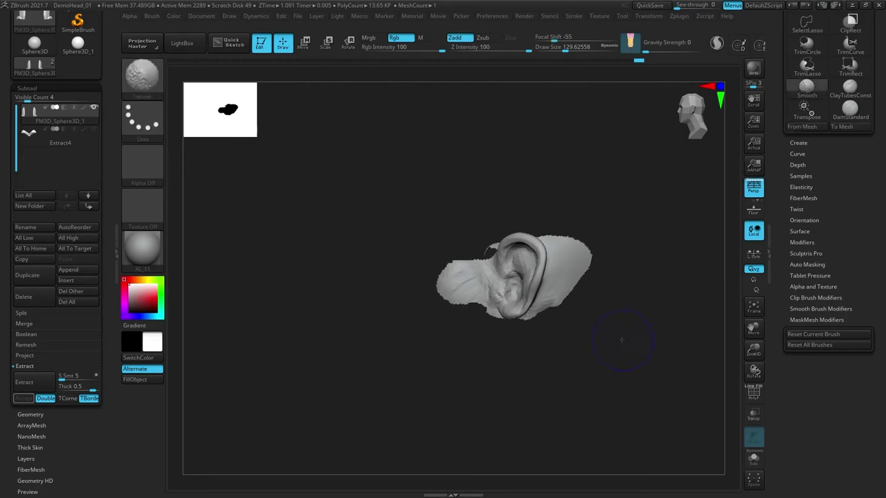
pyautogui.moveTo(621, 345)
pyautogui.keyDown('ctrl'); pyautogui.keyDown('alt'); pyautogui.keyDown('shift'); pyautogui.mouseDown()
pyautogui.moveTo(530, 354)
pyautogui.moveTo(519, 289)
pyautogui.moveTo(623, 229)
pyautogui.mouseUp(); pyautogui.keyUp('shift'); pyautogui.keyUp('alt'); pyautogui.keyUp('ctrl')
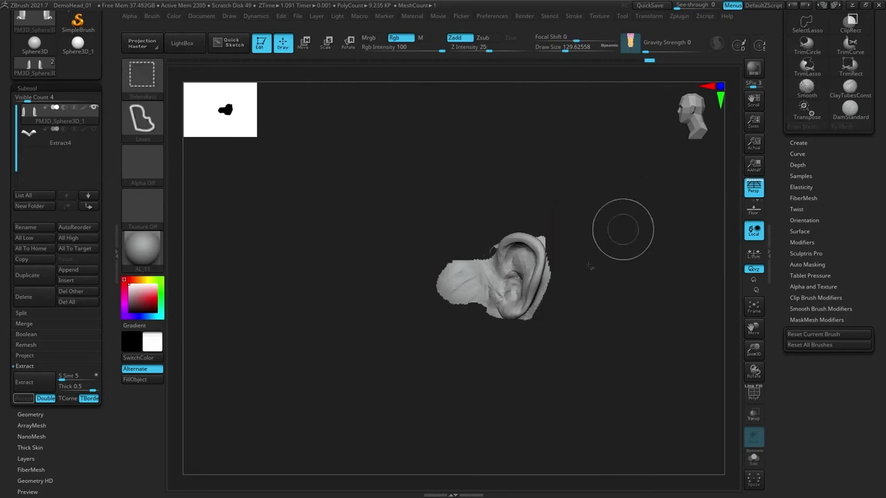
pyautogui.moveTo(487, 214)
pyautogui.keyDown('ctrl'); pyautogui.keyDown('alt'); pyautogui.keyDown('shift'); pyautogui.mouseDown()
pyautogui.moveTo(390, 326)
pyautogui.moveTo(357, 294)
pyautogui.mouseUp(); pyautogui.keyUp('shift'); pyautogui.keyUp('alt'); pyautogui.keyUp('ctrl')
pyautogui.moveTo(753, 328); pyautogui.dragTo(753, 380)
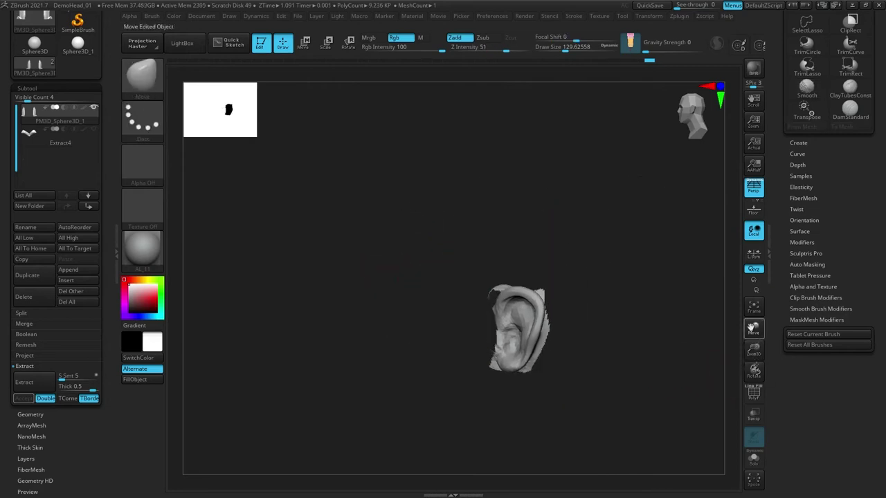
pyautogui.moveTo(753, 350); pyautogui.dragTo(658, 289)
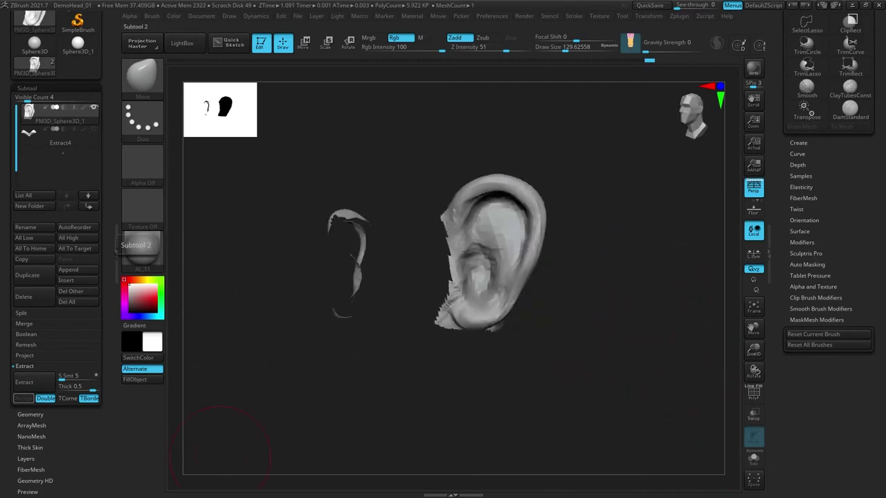
# Bring back the full head from the isolated ear and try a lasso selection on part of the face
pyautogui.keyDown('ctrl'); pyautogui.keyDown('shift'); pyautogui.click(655, 310); pyautogui.keyUp('shift'); pyautogui.keyUp('ctrl')
pyautogui.keyDown('shift'); pyautogui.moveTo(657, 356); pyautogui.dragTo(644, 382); pyautogui.keyUp('shift')
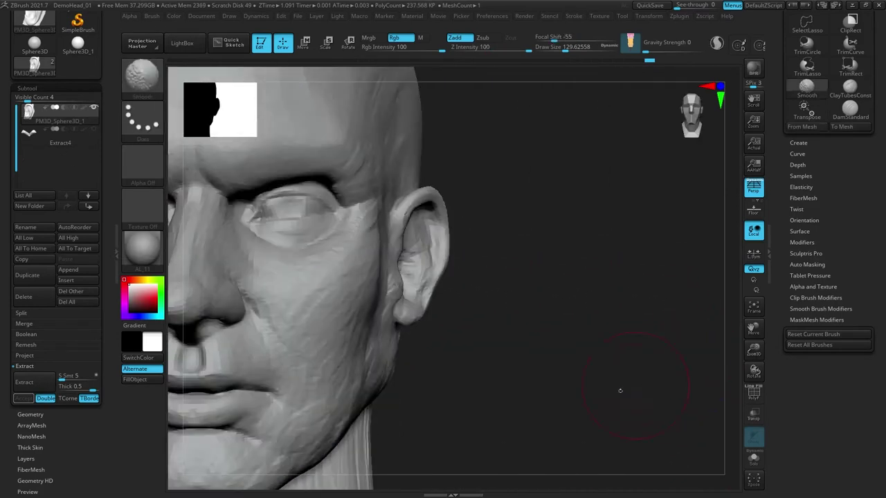
pyautogui.press('f')
pyautogui.moveTo(565, 357); pyautogui.dragTo(368, 400)
pyautogui.moveTo(368, 198)
pyautogui.keyDown('ctrl'); pyautogui.keyDown('shift'); pyautogui.mouseDown()
pyautogui.moveTo(453, 265)
pyautogui.moveTo(344, 289)
pyautogui.moveTo(524, 392)
pyautogui.mouseUp(); pyautogui.keyUp('shift'); pyautogui.keyUp('ctrl')
pyautogui.press('f')
pyautogui.keyDown('alt'); pyautogui.moveTo(699, 395); pyautogui.dragTo(702, 376); pyautogui.keyUp('alt')
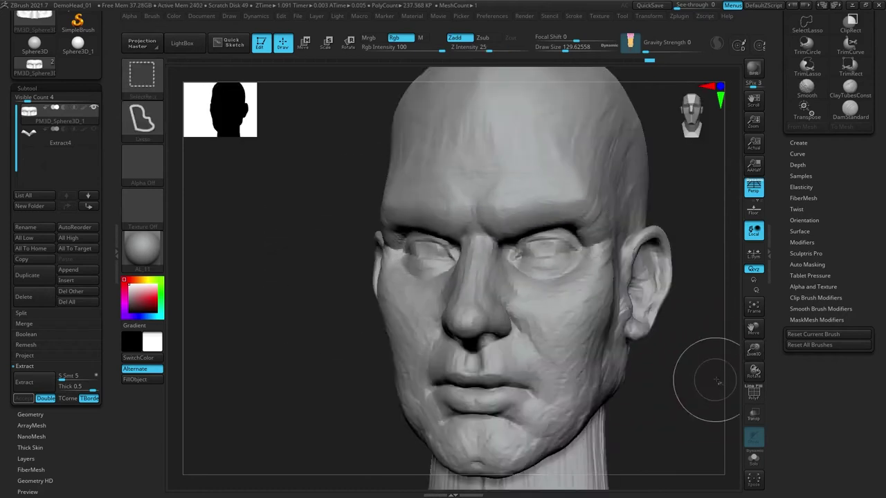
# Turn on the PolyFrame display and examine the head's wireframe and polygroup color from the front and an angle
pyautogui.moveTo(705, 377); pyautogui.dragTo(687, 391)
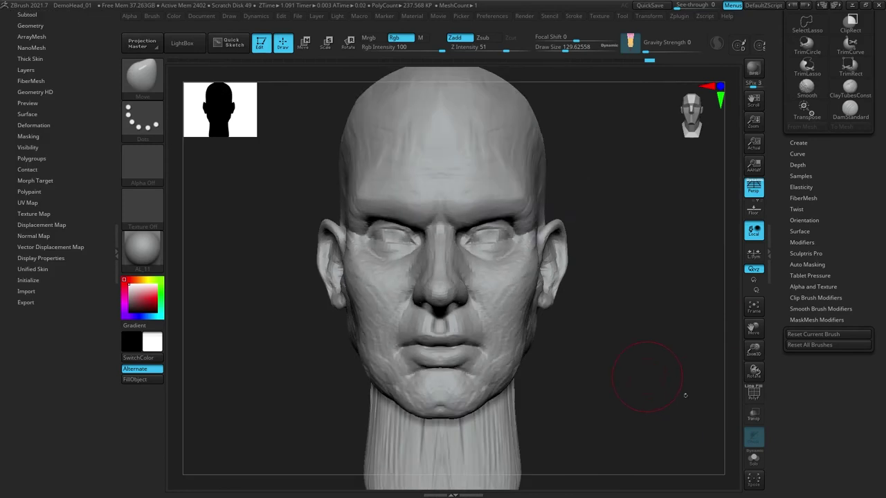
pyautogui.moveTo(686, 395); pyautogui.dragTo(663, 394)
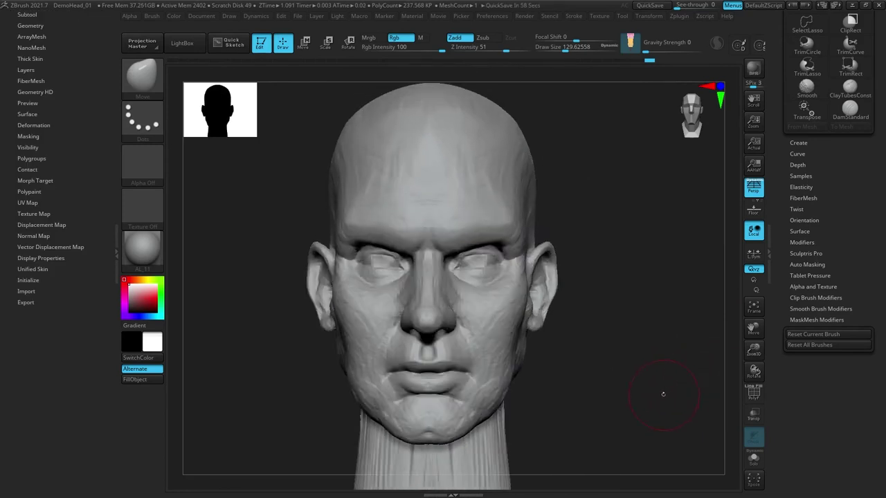
pyautogui.hotkey('shift', 'f')
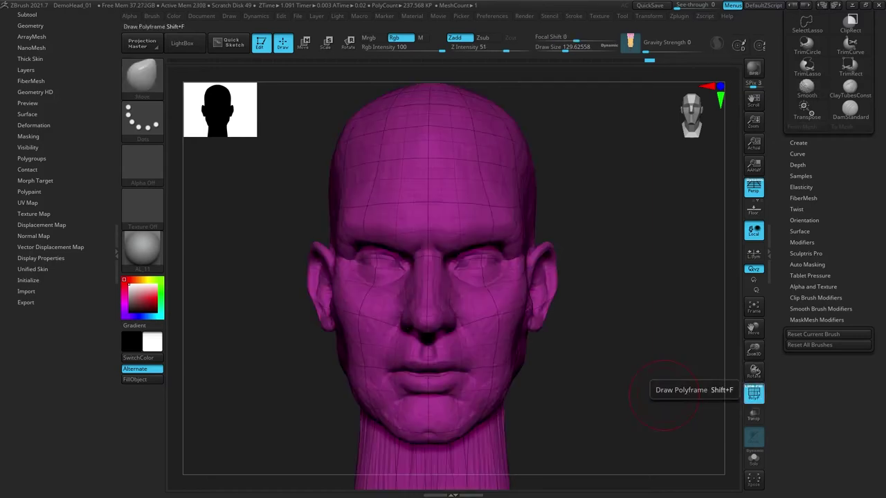
pyautogui.moveTo(664, 396); pyautogui.dragTo(738, 364)
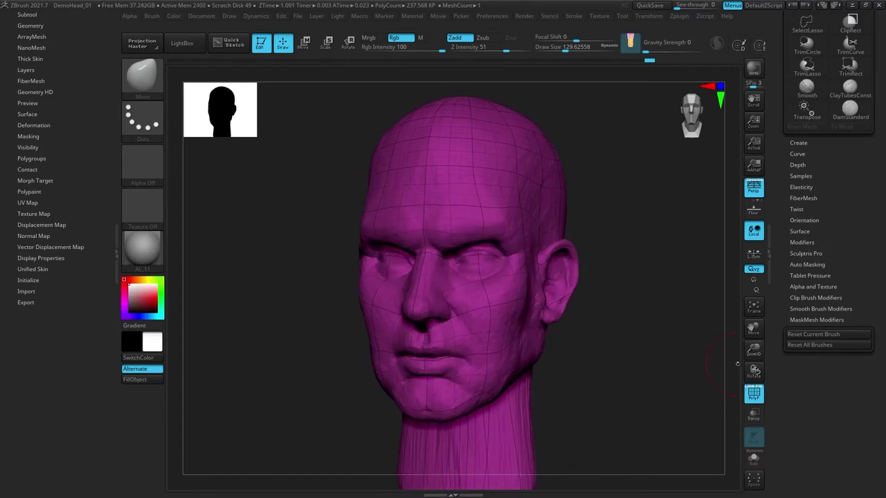
pyautogui.keyDown('shift'); pyautogui.moveTo(737, 364); pyautogui.dragTo(632, 407); pyautogui.keyUp('shift')
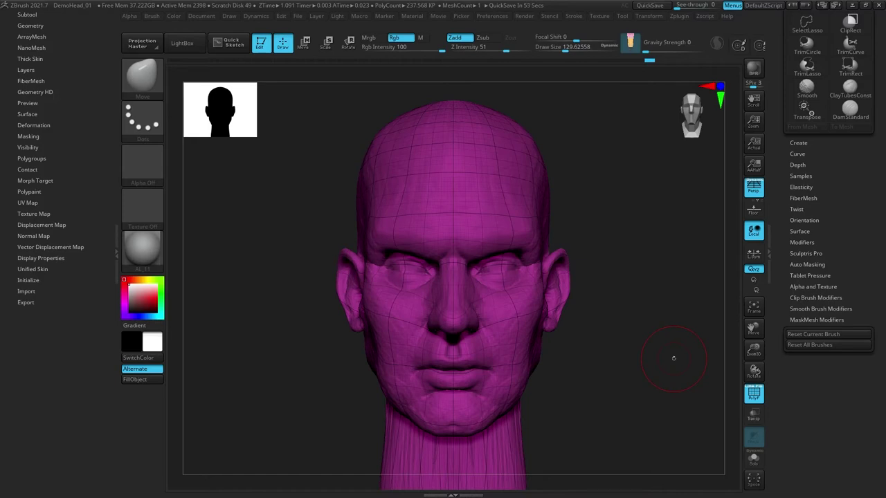
# Isolate the ear again with the PolyFrame display on, undoing one lasso cut and hiding the leftover geometry around the ear
pyautogui.moveTo(607, 342); pyautogui.dragTo(625, 362)
pyautogui.moveTo(611, 234)
pyautogui.keyDown('ctrl'); pyautogui.keyDown('shift'); pyautogui.mouseDown()
pyautogui.moveTo(551, 337)
pyautogui.moveTo(533, 241)
pyautogui.mouseUp(); pyautogui.keyUp('shift'); pyautogui.keyUp('ctrl')
pyautogui.moveTo(689, 377)
pyautogui.mouseDown()
pyautogui.moveTo(651, 376)
pyautogui.moveTo(656, 392)
pyautogui.moveTo(640, 417)
pyautogui.mouseUp()
pyautogui.keyDown('ctrl'); pyautogui.keyDown('alt'); pyautogui.keyDown('shift'); pyautogui.moveTo(515, 261); pyautogui.dragTo(515, 276); pyautogui.keyUp('shift'); pyautogui.keyUp('alt'); pyautogui.keyUp('ctrl')
pyautogui.hotkey('ctrl', 'z')
pyautogui.moveTo(594, 358)
pyautogui.keyDown('ctrl'); pyautogui.keyDown('alt'); pyautogui.keyDown('shift'); pyautogui.mouseDown()
pyautogui.moveTo(575, 265)
pyautogui.moveTo(538, 365)
pyautogui.mouseUp(); pyautogui.keyUp('shift'); pyautogui.keyUp('alt'); pyautogui.keyUp('ctrl')
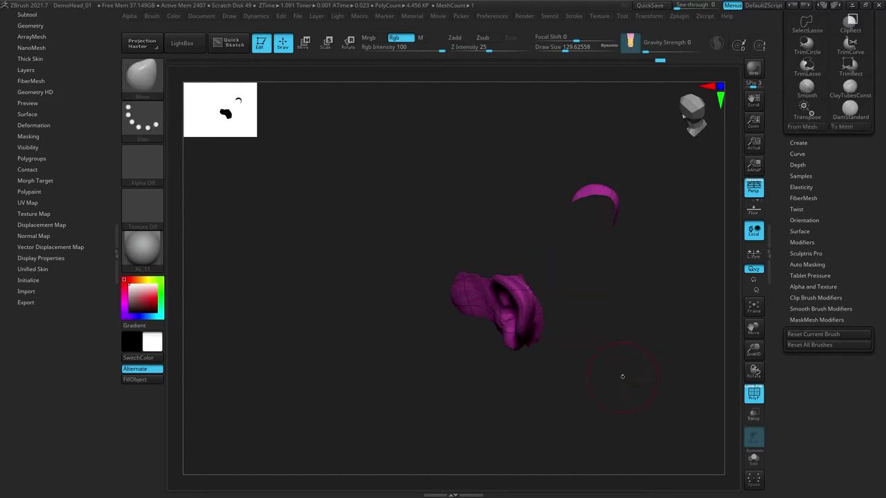
pyautogui.keyDown('shift'); pyautogui.moveTo(639, 346); pyautogui.dragTo(540, 269); pyautogui.keyUp('shift')
pyautogui.moveTo(481, 259)
pyautogui.keyDown('ctrl'); pyautogui.keyDown('alt'); pyautogui.keyDown('shift'); pyautogui.mouseDown()
pyautogui.moveTo(372, 331)
pyautogui.moveTo(479, 267)
pyautogui.mouseUp(); pyautogui.keyUp('shift'); pyautogui.keyUp('alt'); pyautogui.keyUp('ctrl')
pyautogui.moveTo(637, 339)
pyautogui.mouseDown()
pyautogui.moveTo(671, 367)
pyautogui.moveTo(651, 405)
pyautogui.mouseUp()
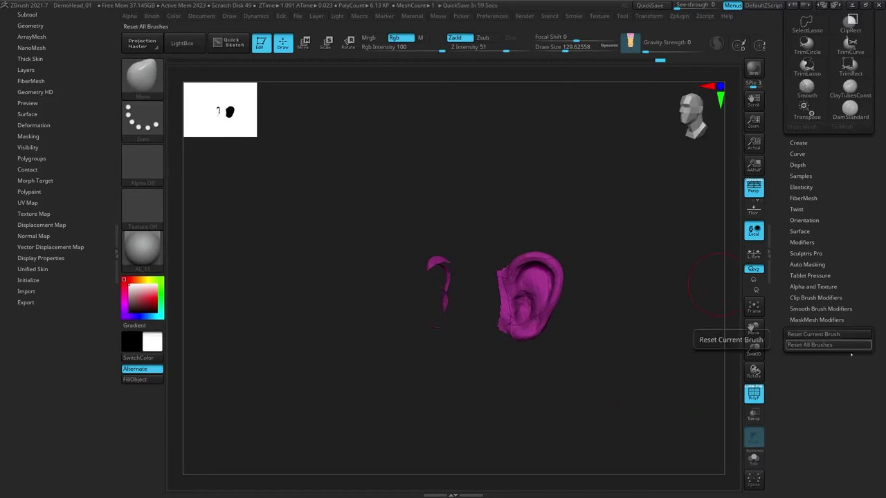
pyautogui.moveTo(9, 28); pyautogui.dragTo(9, 121)
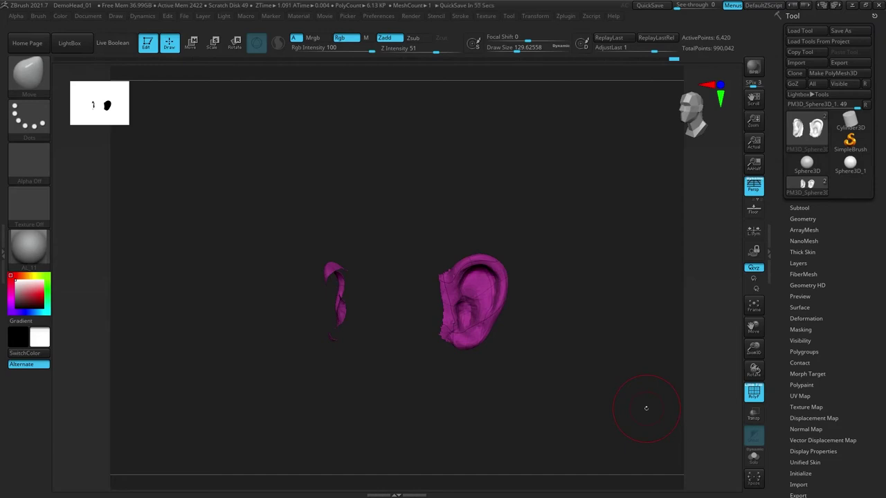
# Assign the isolated ears to their own polygroup and bring back the full head
pyautogui.scroll(-1, 785, 306)
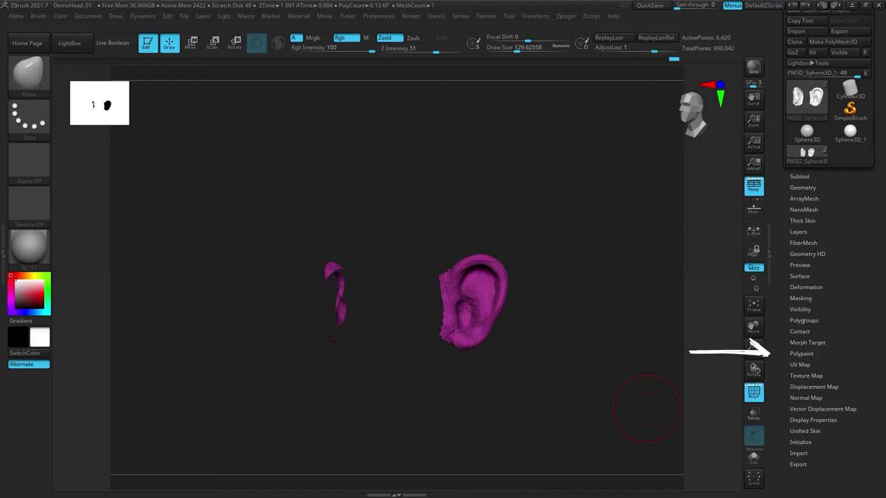
pyautogui.click(804, 320)
pyautogui.scroll(-2, 804, 321)
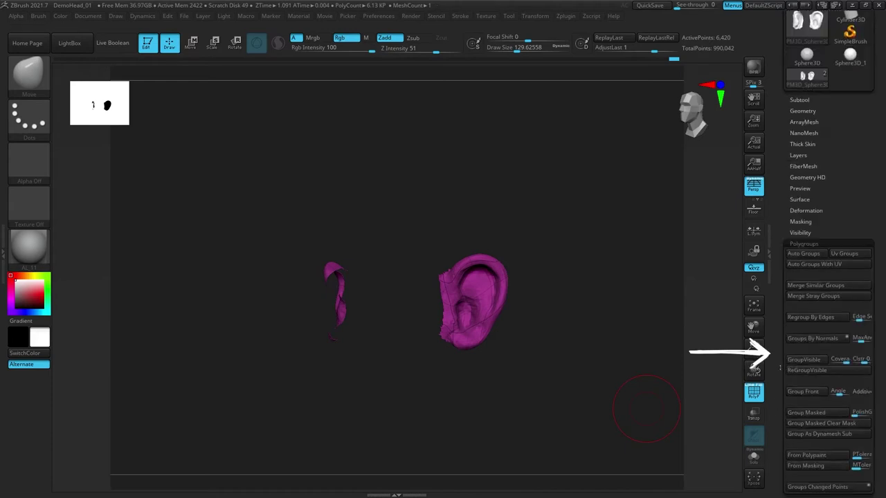
pyautogui.scroll(-1, 778, 362)
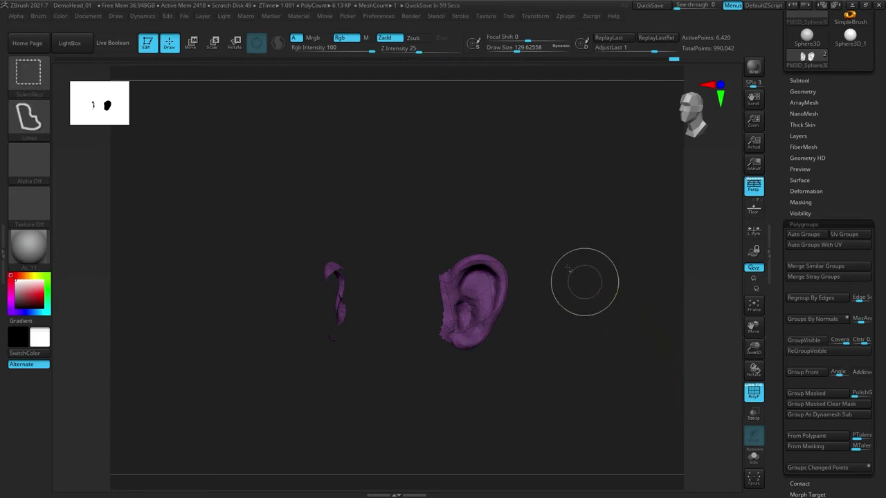
pyautogui.moveTo(627, 358); pyautogui.dragTo(628, 367)
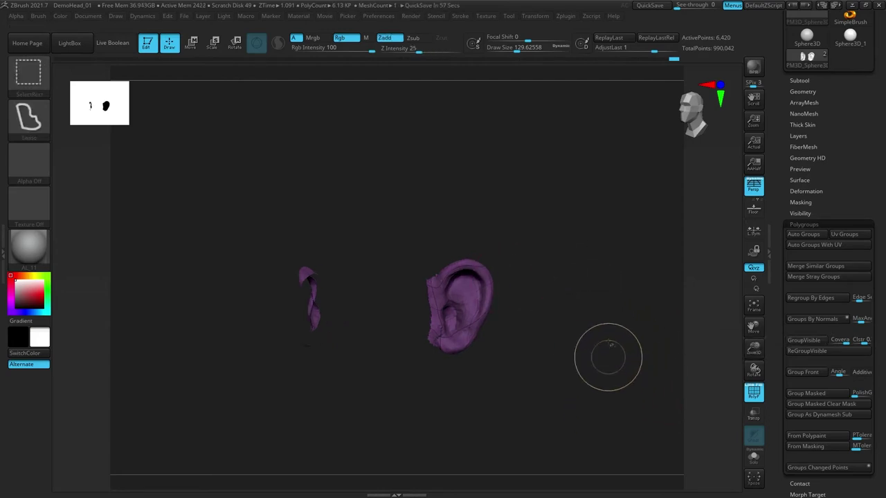
pyautogui.keyDown('ctrl'); pyautogui.keyDown('shift'); pyautogui.click(593, 405); pyautogui.keyUp('shift'); pyautogui.keyUp('ctrl')
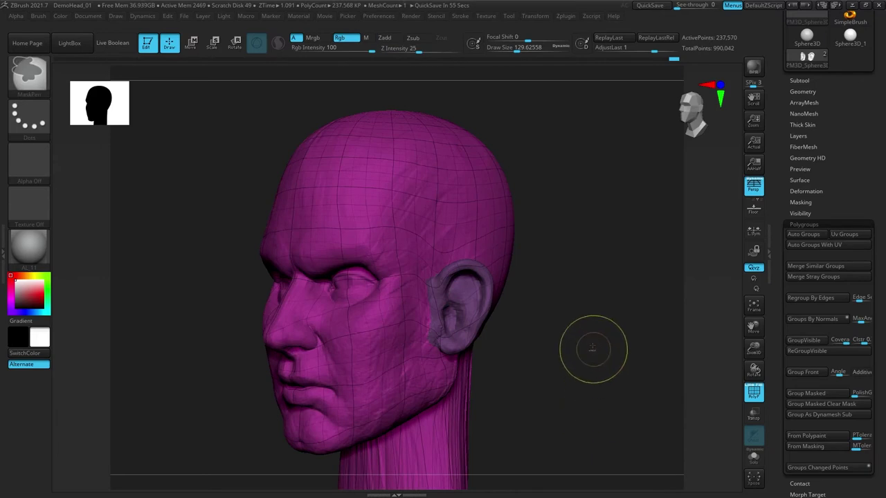
pyautogui.moveTo(619, 401)
pyautogui.mouseDown()
pyautogui.moveTo(665, 336)
pyautogui.moveTo(629, 412)
pyautogui.mouseUp()
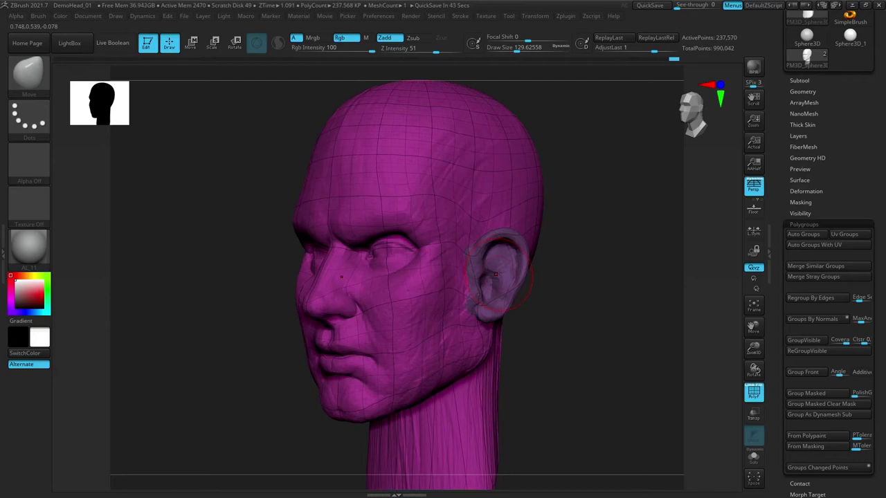
pyautogui.moveTo(645, 355); pyautogui.dragTo(628, 374)
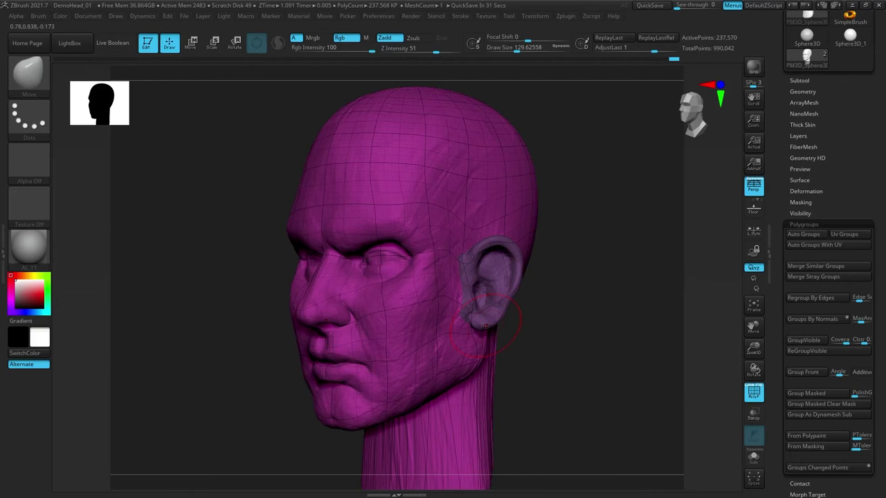
# Isolate the ear polygroup and restore the full head, repeating it from a second angle
pyautogui.keyDown('ctrl'); pyautogui.keyDown('shift'); pyautogui.click(494, 288); pyautogui.keyUp('shift'); pyautogui.keyUp('ctrl')
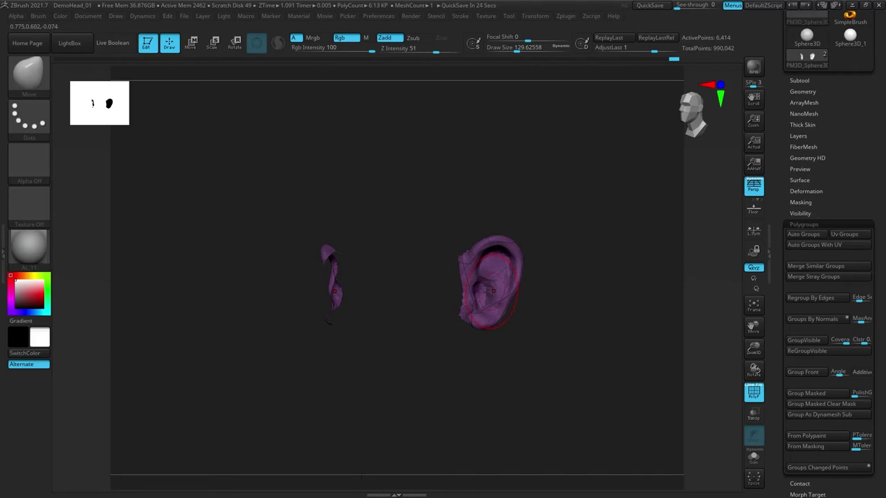
pyautogui.keyDown('ctrl'); pyautogui.keyDown('shift'); pyautogui.click(629, 336); pyautogui.keyUp('shift'); pyautogui.keyUp('ctrl')
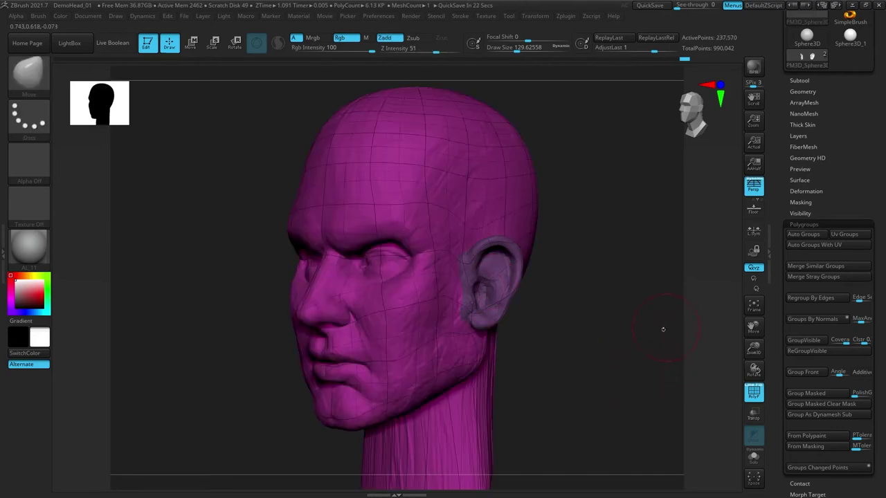
pyautogui.moveTo(665, 328); pyautogui.dragTo(643, 357)
pyautogui.moveTo(649, 403); pyautogui.dragTo(641, 418)
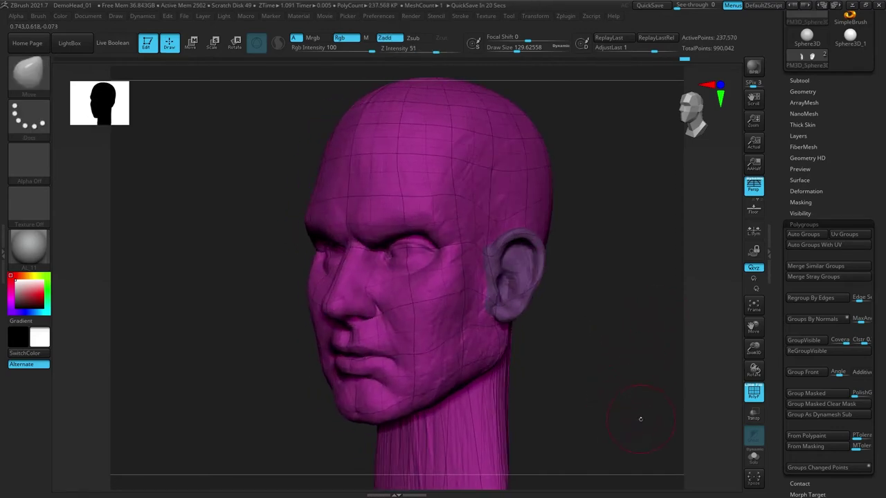
pyautogui.keyDown('ctrl'); pyautogui.keyDown('shift'); pyautogui.click(520, 261); pyautogui.keyUp('shift'); pyautogui.keyUp('ctrl')
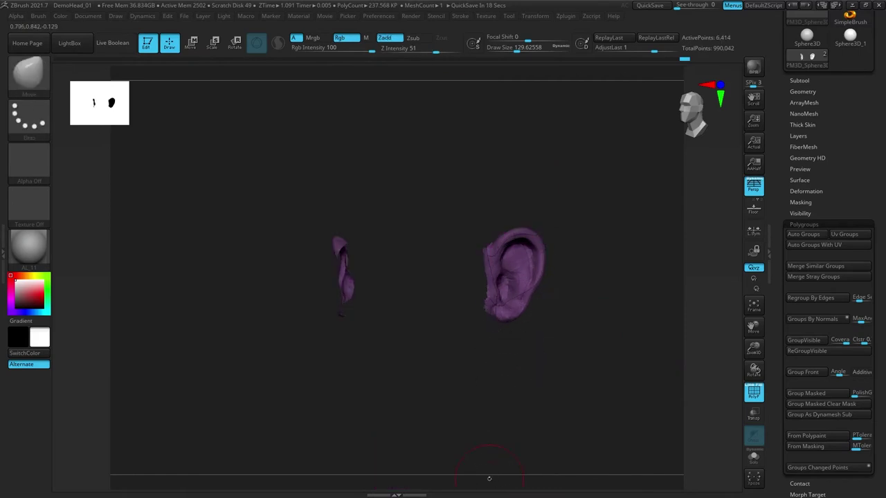
pyautogui.keyDown('ctrl'); pyautogui.keyDown('shift'); pyautogui.click(567, 380); pyautogui.keyUp('shift'); pyautogui.keyUp('ctrl')
# Hide only the ear polygroup, undo that, and repeatedly try selecting edges on the cheek with the lasso selection, undoing each attempt
pyautogui.keyDown('ctrl'); pyautogui.keyDown('alt'); pyautogui.keyDown('shift'); pyautogui.click(521, 287); pyautogui.keyUp('shift'); pyautogui.keyUp('alt'); pyautogui.keyUp('ctrl')
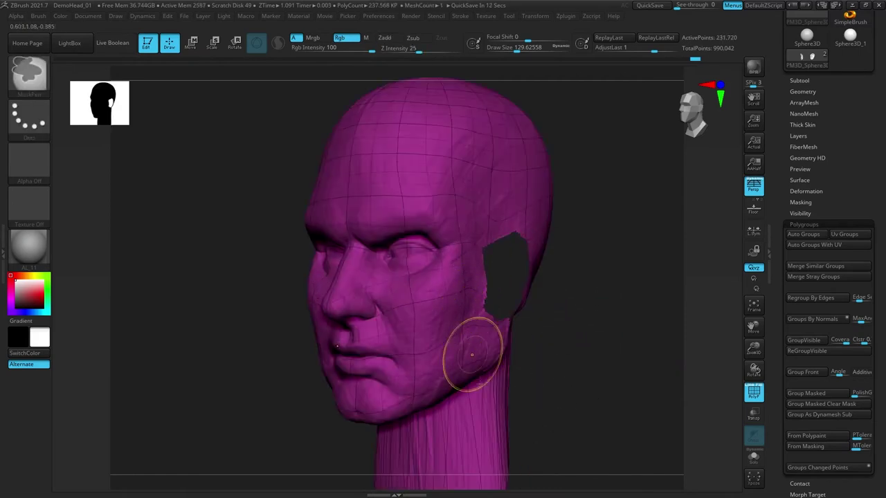
pyautogui.hotkey('ctrl', 'z')
pyautogui.keyDown('ctrl'); pyautogui.keyDown('shift'); pyautogui.click(450, 302); pyautogui.keyUp('shift'); pyautogui.keyUp('ctrl')
pyautogui.hotkey('ctrl', 'z')
pyautogui.keyDown('ctrl'); pyautogui.keyDown('shift'); pyautogui.click(446, 296); pyautogui.keyUp('shift'); pyautogui.keyUp('ctrl')
pyautogui.hotkey('ctrl', 'z')
pyautogui.keyDown('ctrl'); pyautogui.keyDown('shift'); pyautogui.click(450, 293); pyautogui.keyUp('shift'); pyautogui.keyUp('ctrl')
pyautogui.hotkey('ctrl', 'z')
pyautogui.keyDown('ctrl'); pyautogui.keyDown('shift'); pyautogui.click(452, 295); pyautogui.keyUp('shift'); pyautogui.keyUp('ctrl')
pyautogui.hotkey('ctrl', 'z')
pyautogui.keyDown('ctrl'); pyautogui.keyDown('shift'); pyautogui.click(451, 294); pyautogui.keyUp('shift'); pyautogui.keyUp('ctrl')
pyautogui.hotkey('ctrl', 'z')
pyautogui.keyDown('ctrl'); pyautogui.keyDown('shift'); pyautogui.click(452, 288); pyautogui.keyUp('shift'); pyautogui.keyUp('ctrl')
pyautogui.hotkey('ctrl', 'z')
pyautogui.keyDown('ctrl'); pyautogui.keyDown('shift'); pyautogui.click(461, 279); pyautogui.keyUp('shift'); pyautogui.keyUp('ctrl')
pyautogui.keyDown('ctrl'); pyautogui.keyDown('shift'); pyautogui.click(459, 294); pyautogui.keyUp('shift'); pyautogui.keyUp('ctrl')
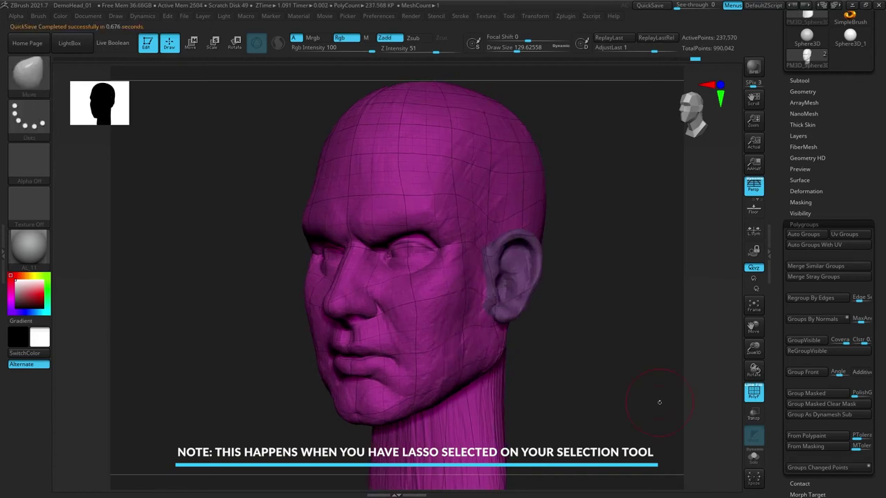
# Mask a round patch on the side of the head above the ear, make it a polygroup, and check it in isolation
pyautogui.moveTo(660, 402); pyautogui.dragTo(609, 316)
pyautogui.moveTo(484, 224)
pyautogui.keyDown('ctrl'); pyautogui.mouseDown()
pyautogui.moveTo(528, 202)
pyautogui.moveTo(538, 206)
pyautogui.mouseUp(); pyautogui.keyUp('ctrl')
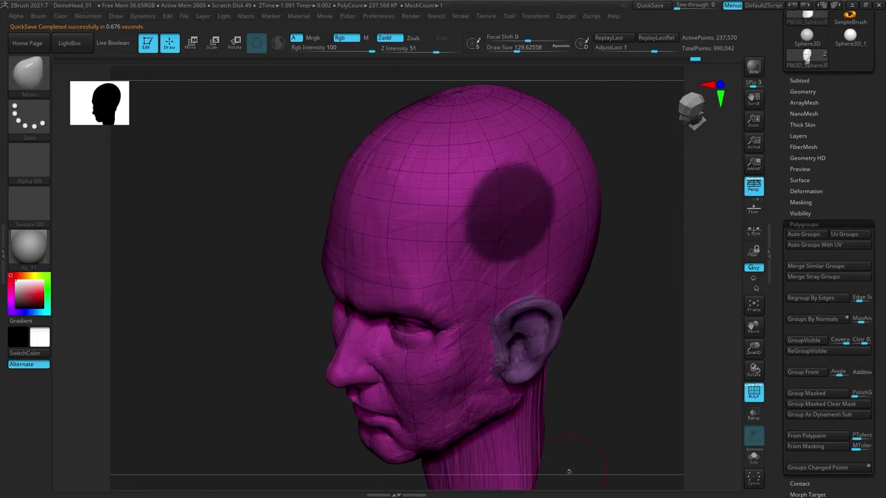
pyautogui.click(807, 393)
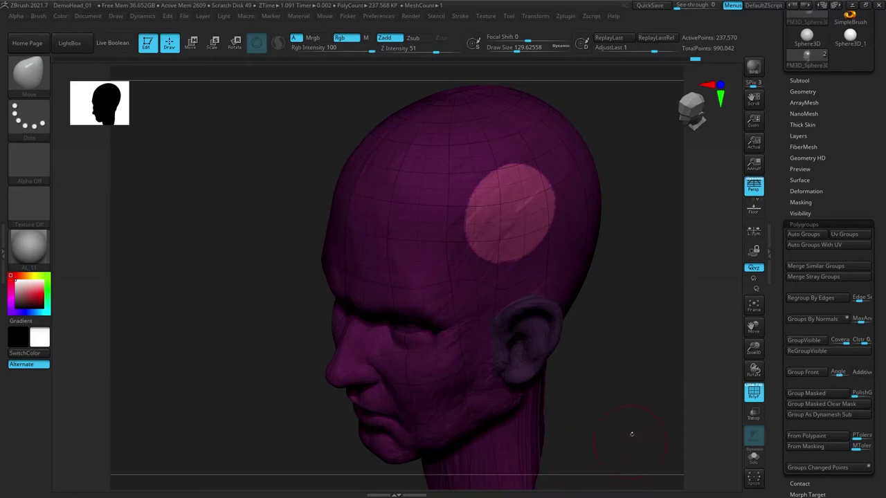
pyautogui.keyDown('ctrl'); pyautogui.keyDown('shift'); pyautogui.click(510, 231); pyautogui.keyUp('shift'); pyautogui.keyUp('ctrl')
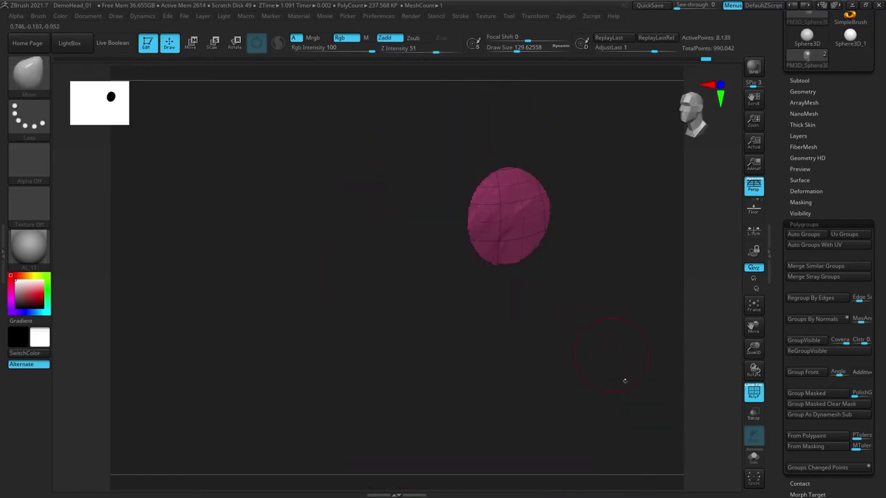
pyautogui.keyDown('ctrl'); pyautogui.keyDown('shift'); pyautogui.click(646, 291); pyautogui.keyUp('shift'); pyautogui.keyUp('ctrl')
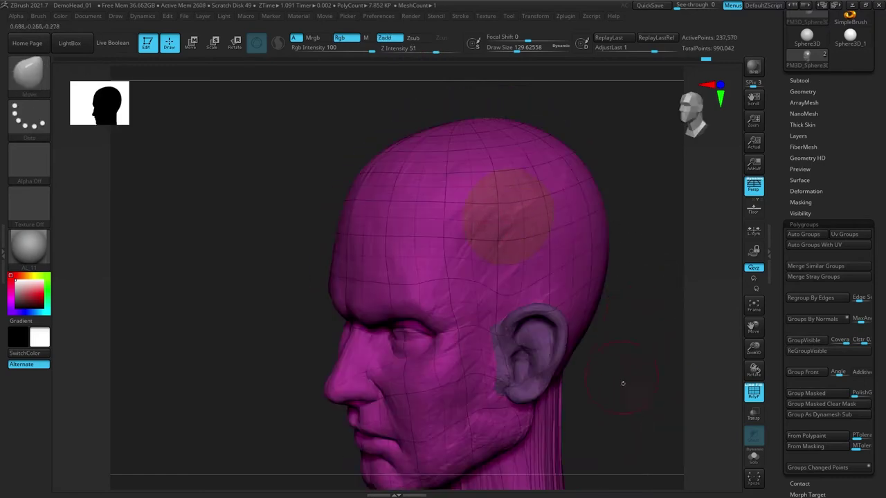
# Mask a band across both eyes and the nose bridge, turn it into a polygroup, and check it in isolation
pyautogui.moveTo(633, 407)
pyautogui.mouseDown()
pyautogui.moveTo(644, 400)
pyautogui.moveTo(653, 364)
pyautogui.mouseUp()
pyautogui.moveTo(460, 318)
pyautogui.keyDown('ctrl'); pyautogui.mouseDown()
pyautogui.moveTo(464, 308)
pyautogui.moveTo(446, 305)
pyautogui.moveTo(443, 269)
pyautogui.mouseUp(); pyautogui.keyUp('ctrl')
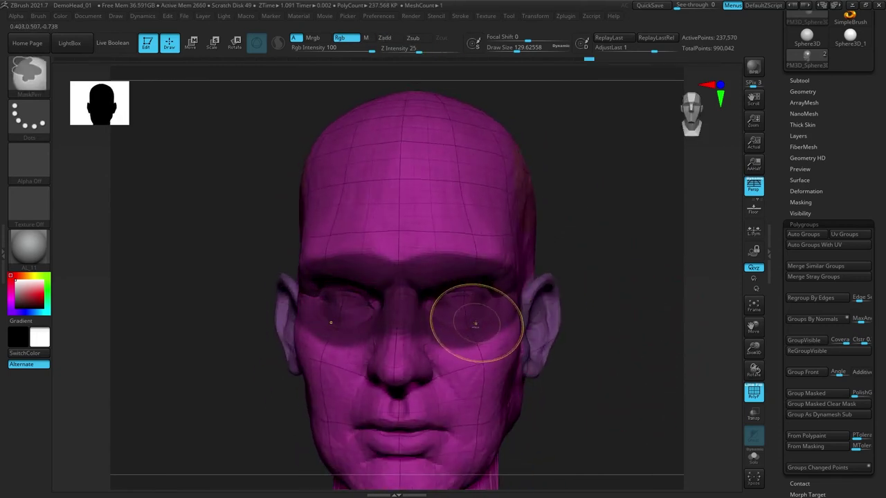
pyautogui.click(807, 393)
pyautogui.keyDown('ctrl'); pyautogui.click(650, 403); pyautogui.keyUp('ctrl')
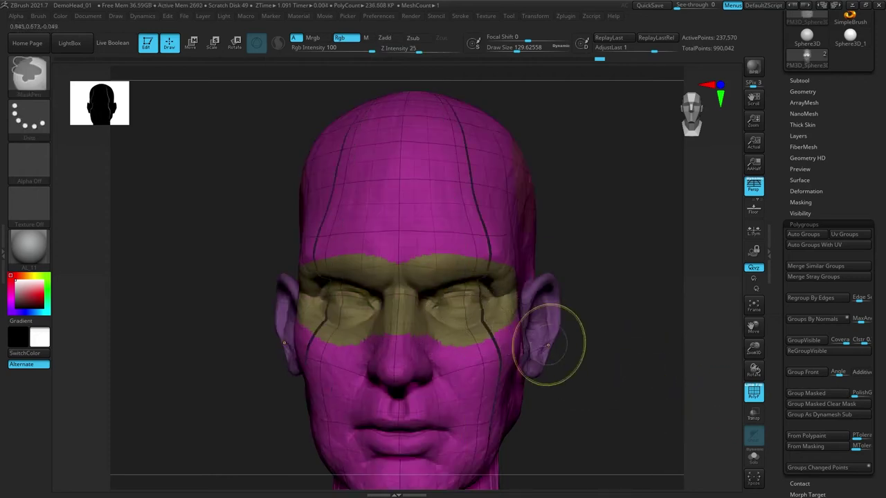
pyautogui.keyDown('ctrl'); pyautogui.keyDown('shift'); pyautogui.click(477, 317); pyautogui.keyUp('shift'); pyautogui.keyUp('ctrl')
pyautogui.keyDown('ctrl'); pyautogui.keyDown('shift'); pyautogui.click(658, 342); pyautogui.keyUp('shift'); pyautogui.keyUp('ctrl')
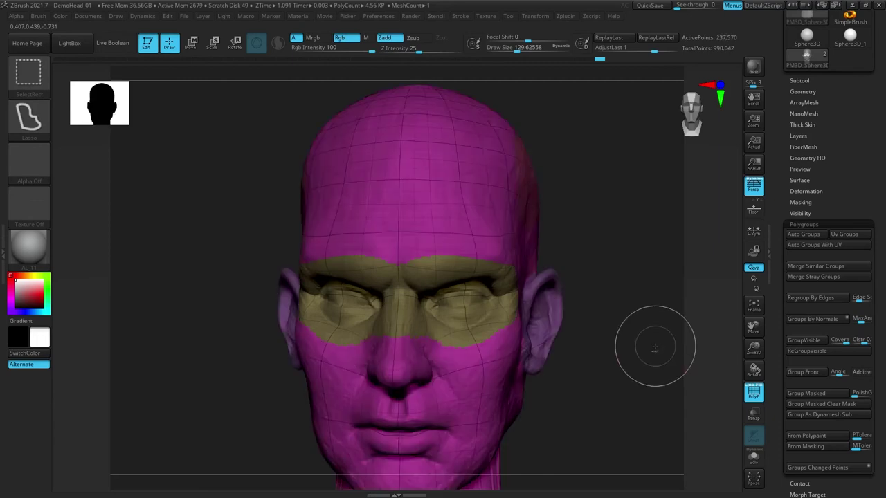
# Look through the remaining polygroup commands, such as From Polypaint and Merge Stray Groups
pyautogui.keyDown('alt'); pyautogui.moveTo(651, 369); pyautogui.dragTo(648, 353); pyautogui.keyUp('alt')
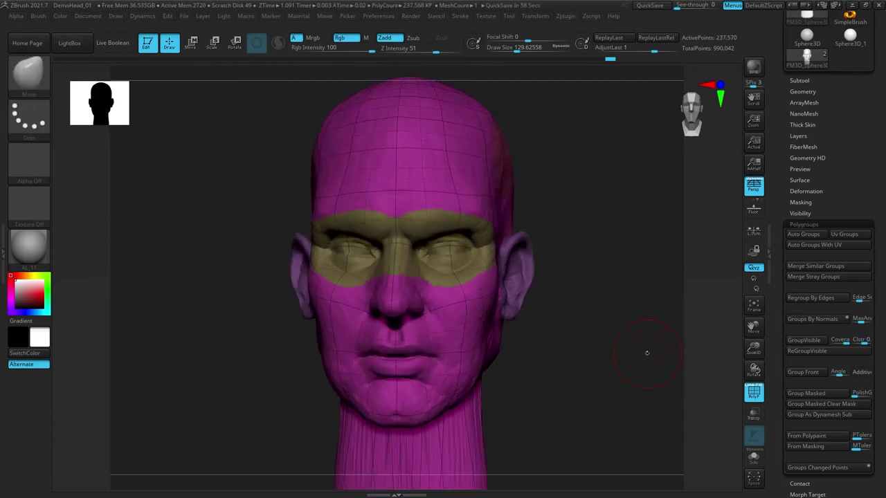
pyautogui.scroll(-1, 789, 409)
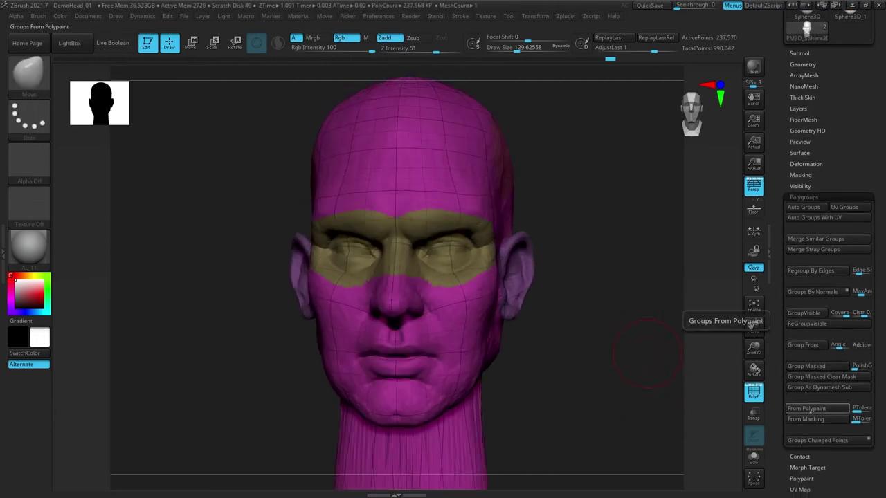
pyautogui.scroll(1, 784, 337)
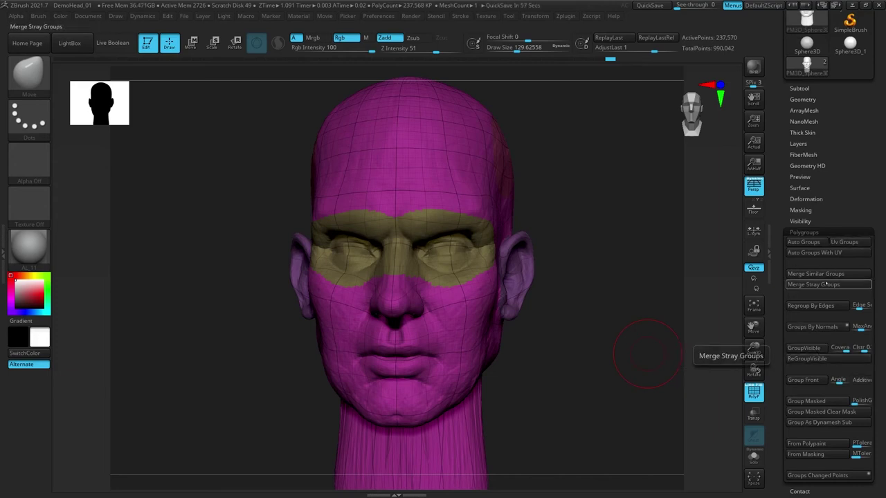
pyautogui.moveTo(646, 390); pyautogui.dragTo(589, 384)
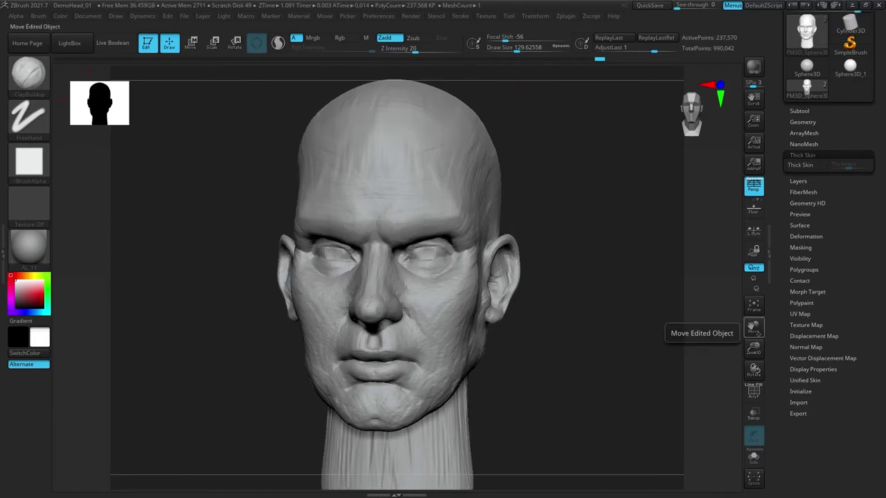
# Smooth the streaky surface on the side of the neck below the jaw
pyautogui.moveTo(754, 327); pyautogui.dragTo(777, 322)
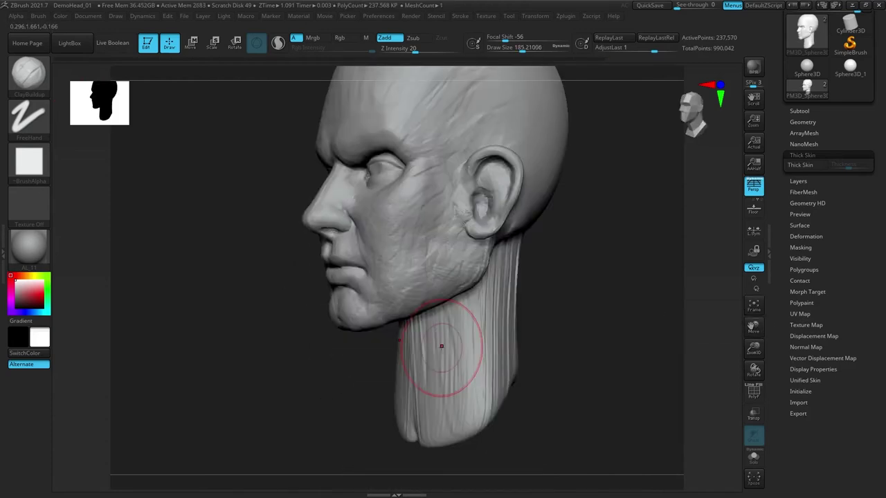
pyautogui.moveTo(557, 357); pyautogui.dragTo(609, 349)
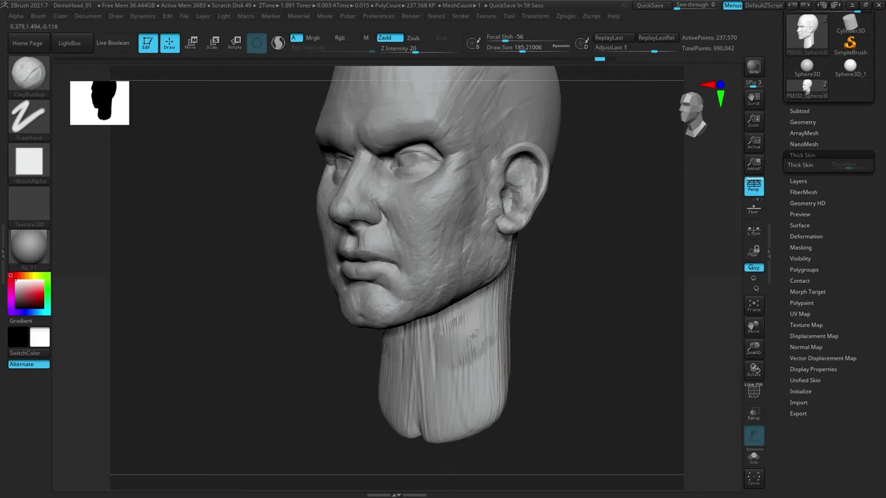
pyautogui.press('shift')
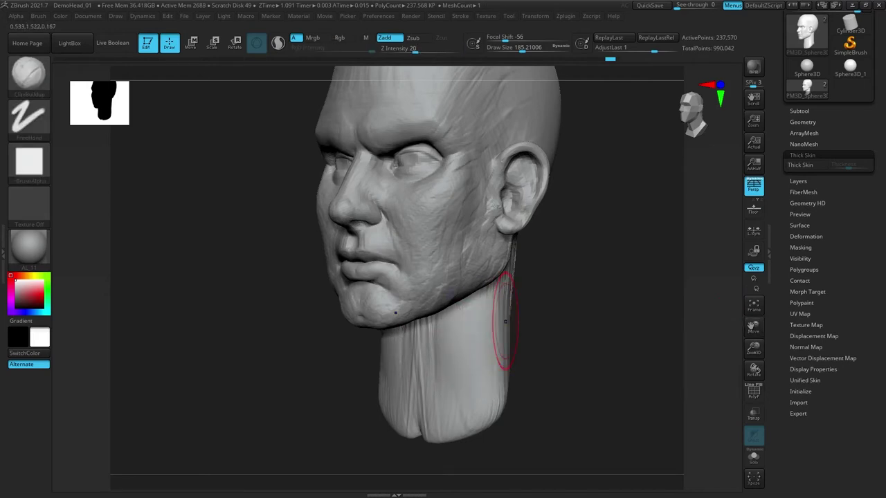
# Turn the PolyFrame display back on and examine the polygroups on the head and neck
pyautogui.hotkey('shift', 'f')
pyautogui.keyDown('alt'); pyautogui.moveTo(606, 366); pyautogui.dragTo(620, 347); pyautogui.keyUp('alt')
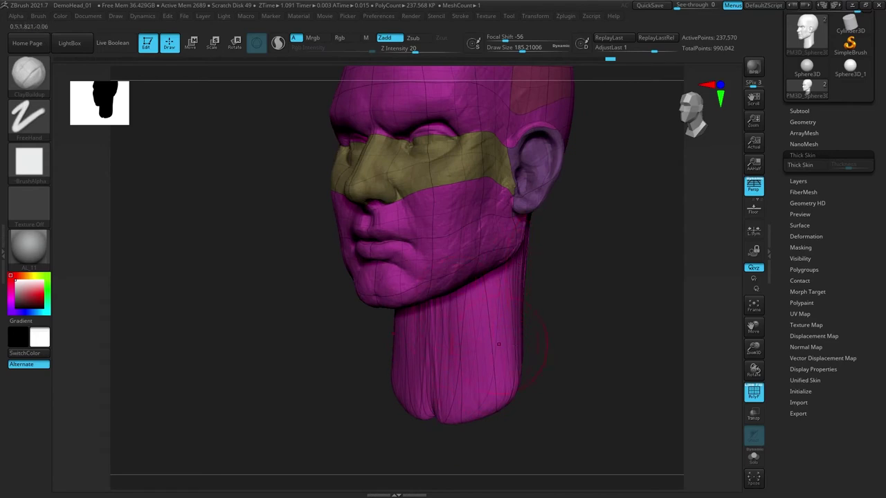
pyautogui.moveTo(631, 366); pyautogui.dragTo(586, 435)
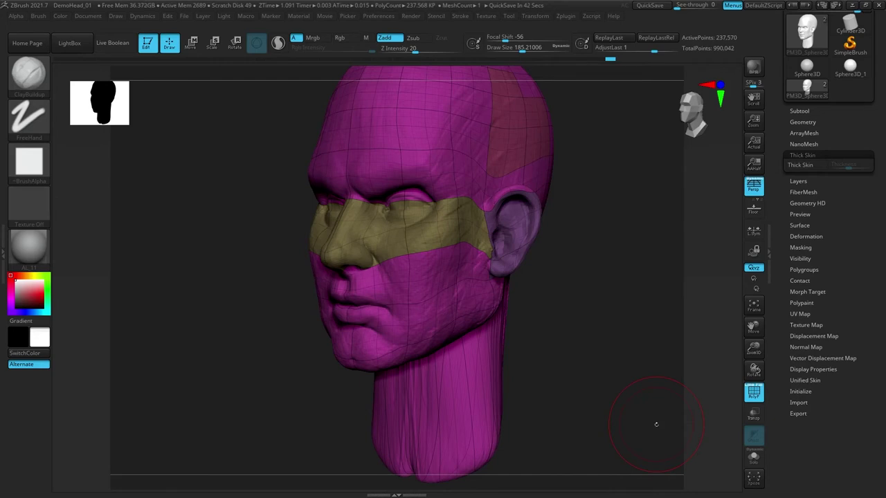
# Expand the subtool, geometry and Thick Skin settings together, and show only the FiberMesh settings in their place
pyautogui.click(802, 110)
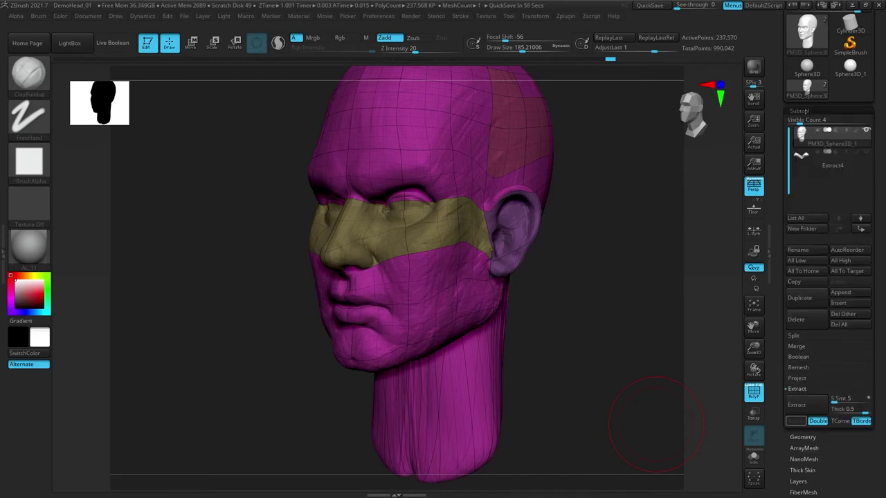
pyautogui.press('g')
pyautogui.press('Escape')
pyautogui.keyDown('alt'); pyautogui.moveTo(639, 382); pyautogui.dragTo(643, 405); pyautogui.keyUp('alt')
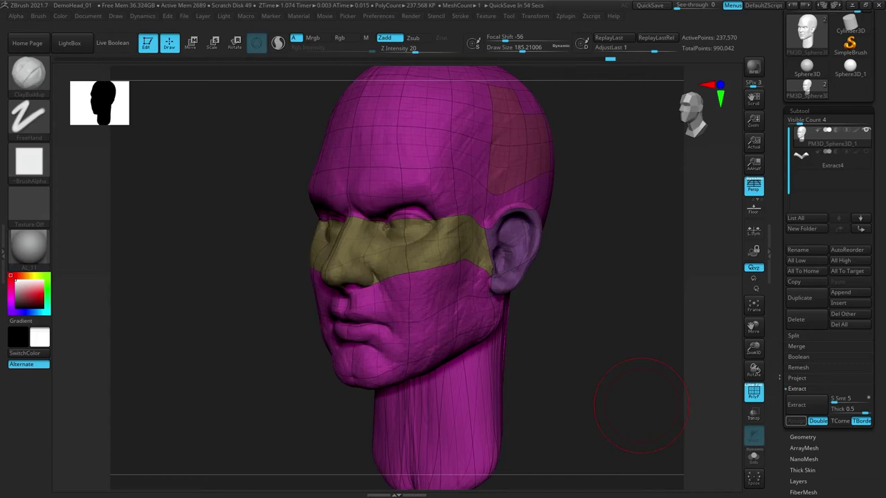
pyautogui.click(803, 437)
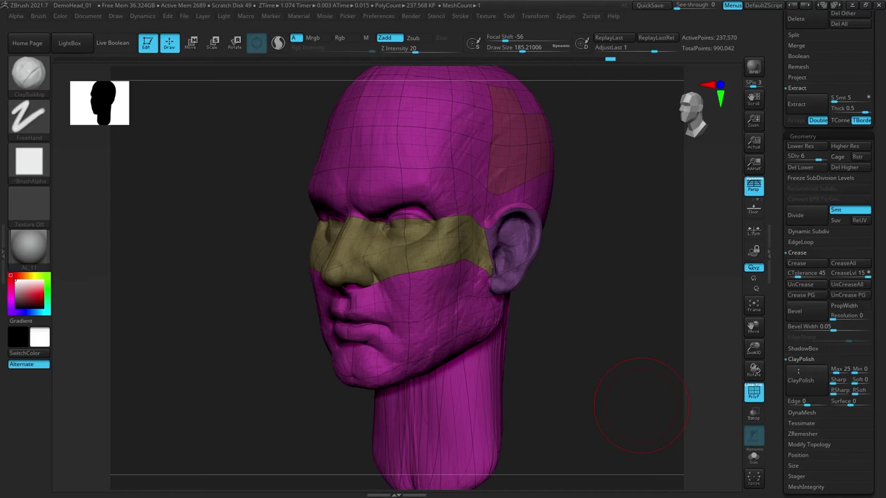
pyautogui.moveTo(780, 333); pyautogui.dragTo(783, 249)
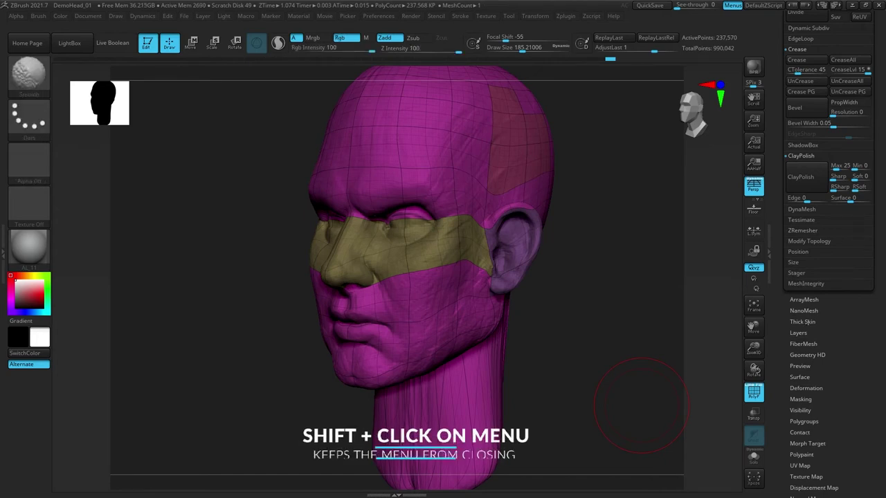
pyautogui.keyDown('shift'); pyautogui.click(812, 321); pyautogui.keyUp('shift')
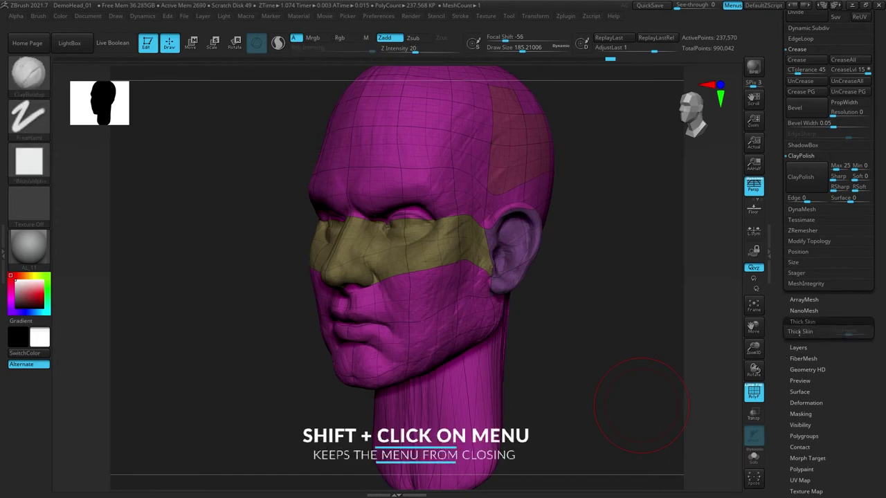
pyautogui.click(805, 359)
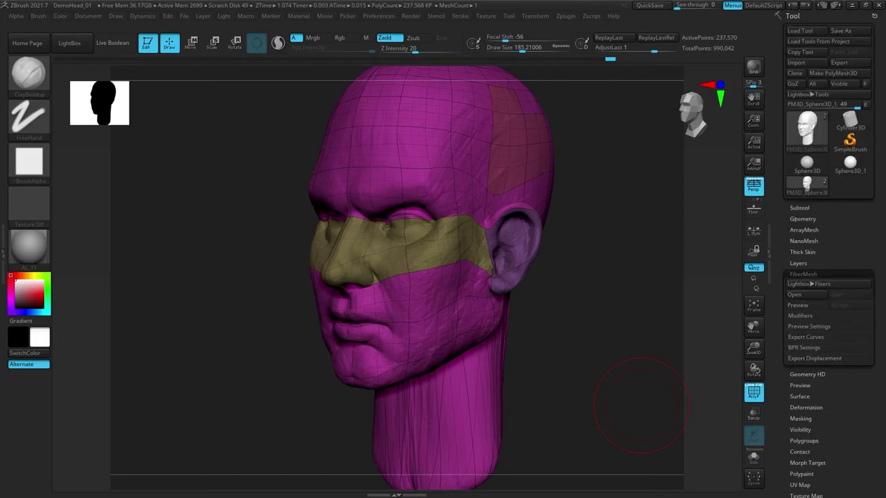
# Show the Geometry settings of the head and expand their ZRemesher options
pyautogui.press('shift')
pyautogui.click(803, 218)
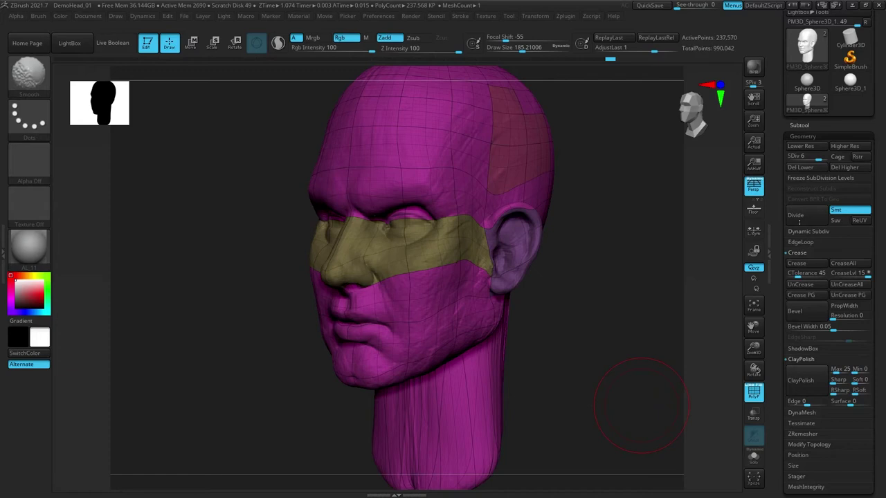
pyautogui.moveTo(777, 349)
pyautogui.mouseDown()
pyautogui.moveTo(789, 2)
pyautogui.moveTo(800, 313)
pyautogui.mouseUp()
pyautogui.scroll(-3, 811, 381)
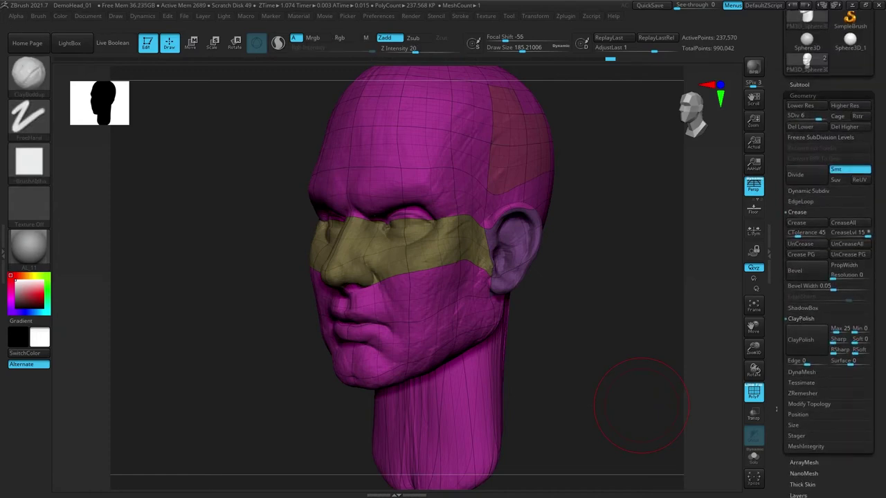
pyautogui.press('shift')
pyautogui.keyDown('shift'); pyautogui.click(811, 365); pyautogui.keyUp('shift')
# Remesh the sculpted head with ZRemesher and examine the simplified surface with the PolyFrame display off
pyautogui.click(805, 381)
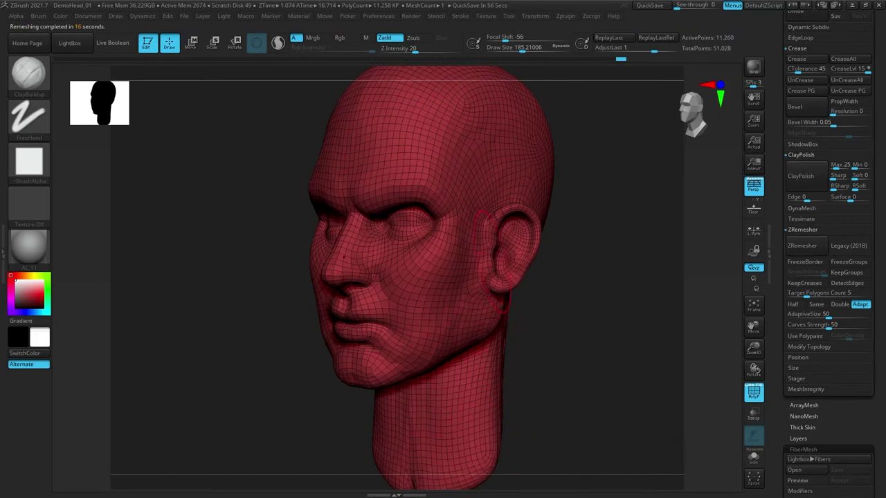
pyautogui.moveTo(623, 404); pyautogui.dragTo(638, 423)
pyautogui.hotkey('shift', 'f')
pyautogui.keyDown('alt'); pyautogui.moveTo(621, 338); pyautogui.dragTo(658, 273); pyautogui.keyUp('alt')
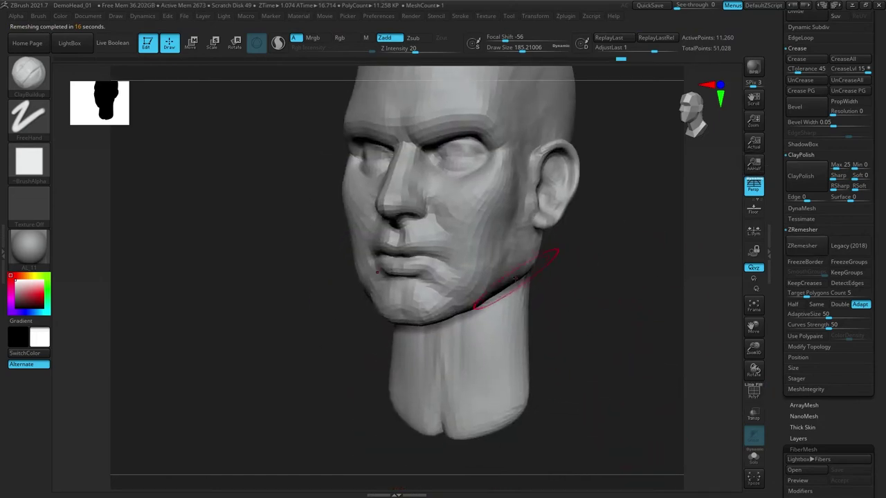
pyautogui.press('f')
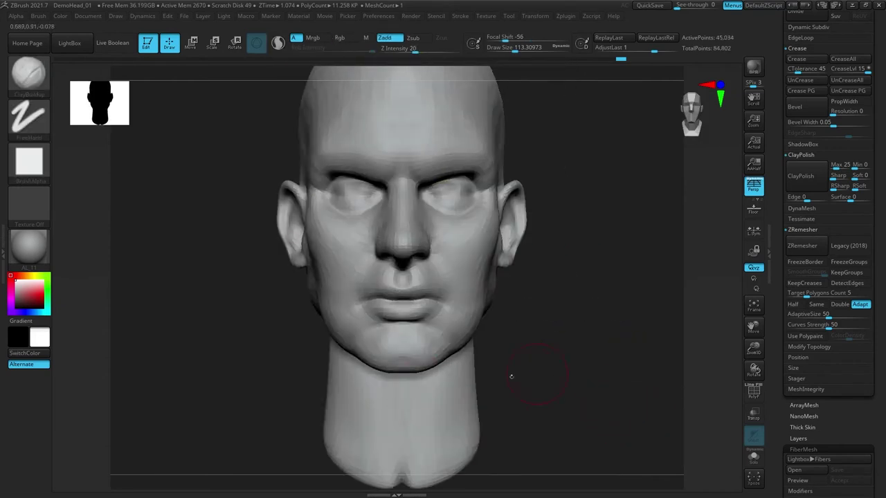
# Undo the stroke on the neck and the remeshing, back to the original detailed head
pyautogui.moveTo(467, 387)
pyautogui.mouseDown()
pyautogui.moveTo(436, 431)
pyautogui.moveTo(462, 457)
pyautogui.mouseUp()
pyautogui.hotkey('ctrl', 'z')
pyautogui.moveTo(685, 405); pyautogui.dragTo(633, 421)
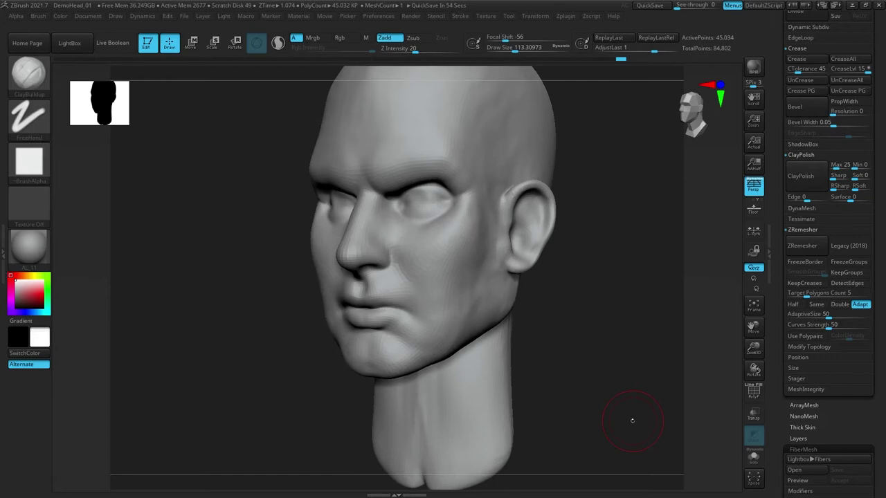
pyautogui.moveTo(632, 420); pyautogui.dragTo(655, 375)
pyautogui.press('ctrl')
pyautogui.hotkey('ctrl', 'z')
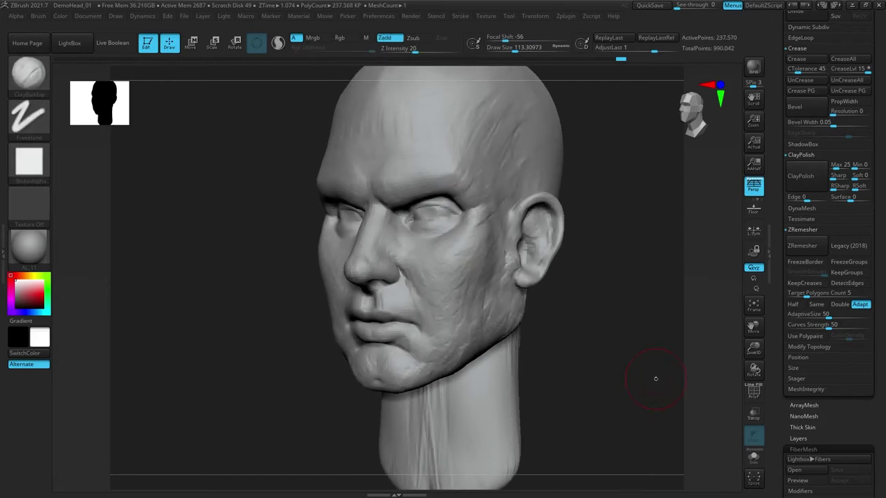
# Duplicate the detailed head in the Subtool list and make the original head active again
pyautogui.moveTo(789, 125); pyautogui.dragTo(789, 413)
pyautogui.click(800, 208)
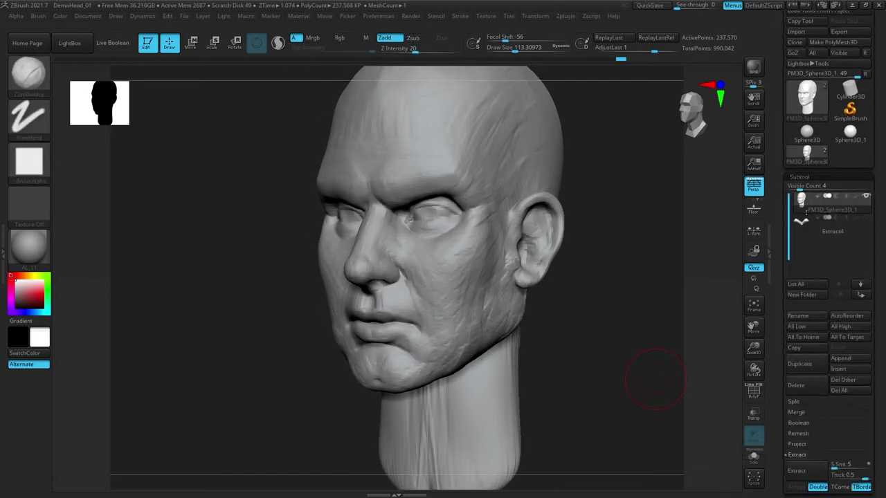
pyautogui.click(799, 364)
pyautogui.moveTo(858, 204)
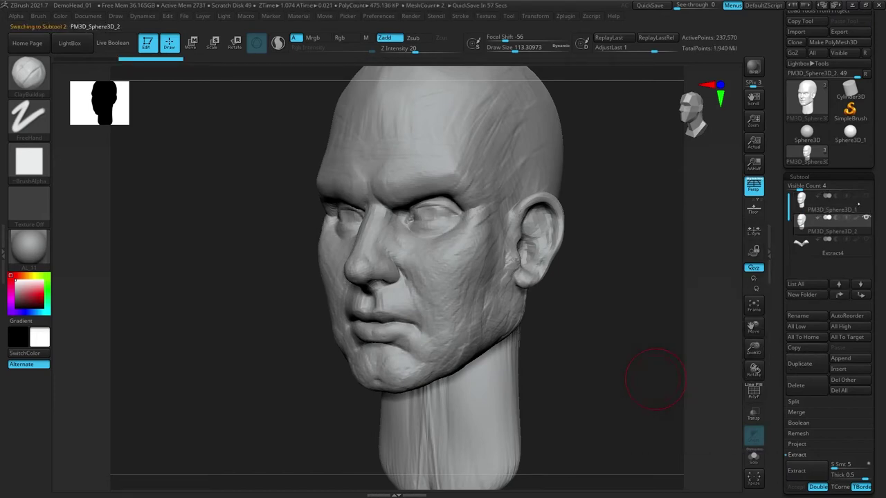
pyautogui.click(858, 204)
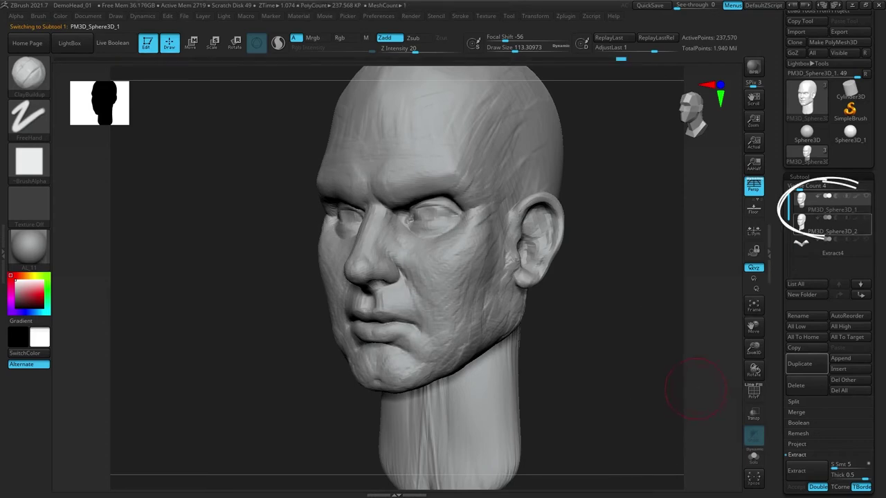
# Select the duplicated head PM3D_Sphere3D_2 and remesh it with ZRemesher
pyautogui.click(802, 222)
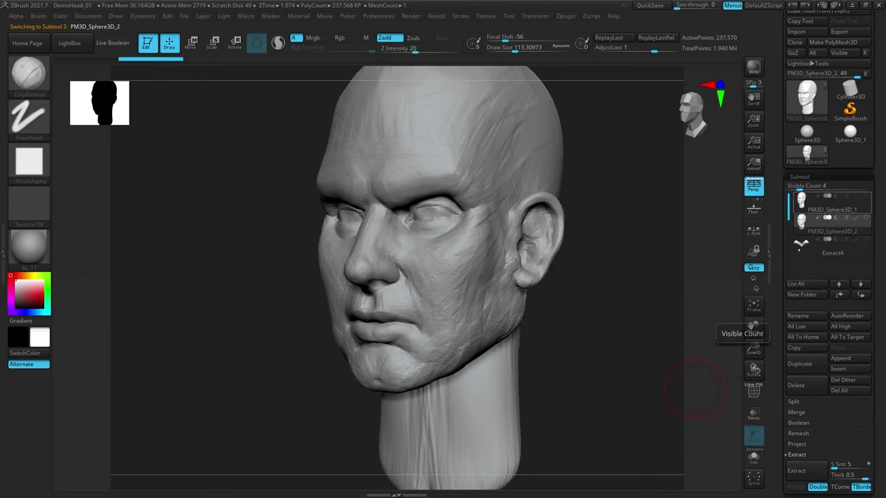
pyautogui.scroll(-6, 788, 244)
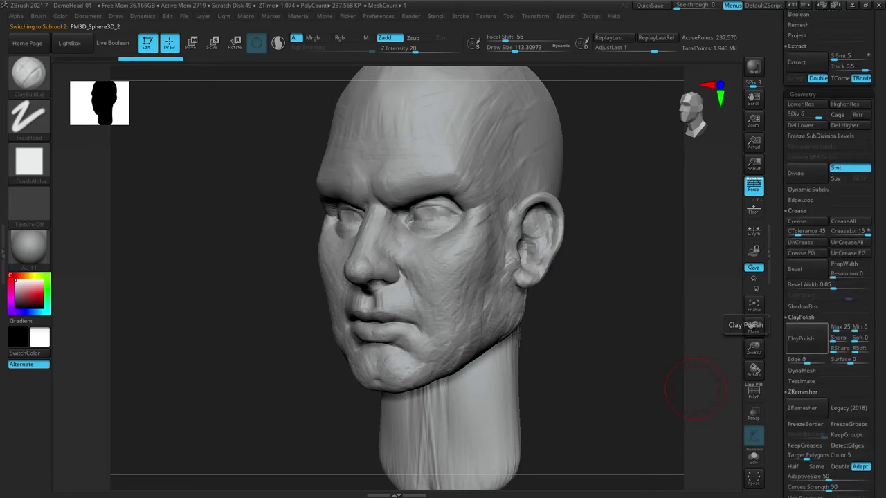
pyautogui.click(801, 408)
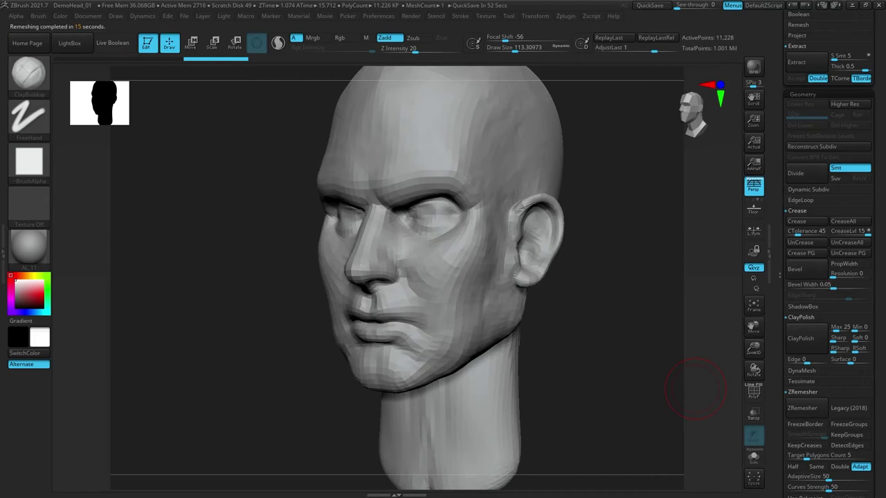
# Compare the original head with the remeshed duplicate one at a time and with both visible together
pyautogui.scroll(8, 827, 311)
pyautogui.click(831, 234)
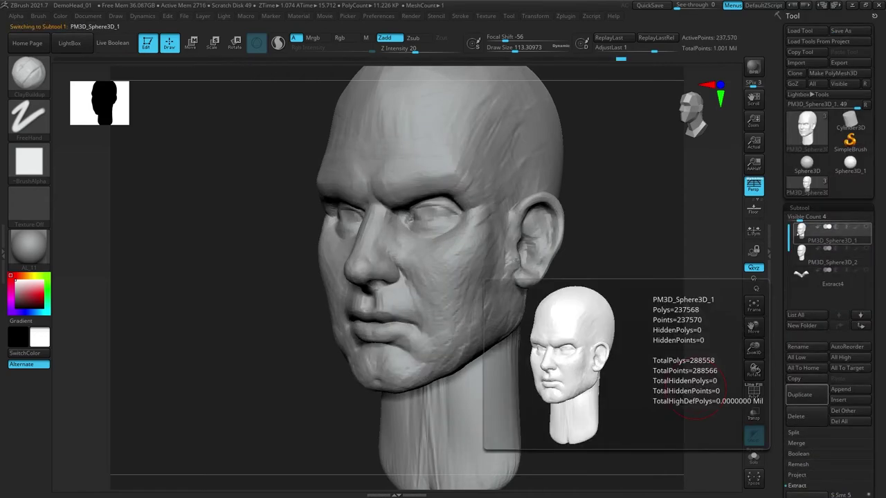
pyautogui.click(831, 255)
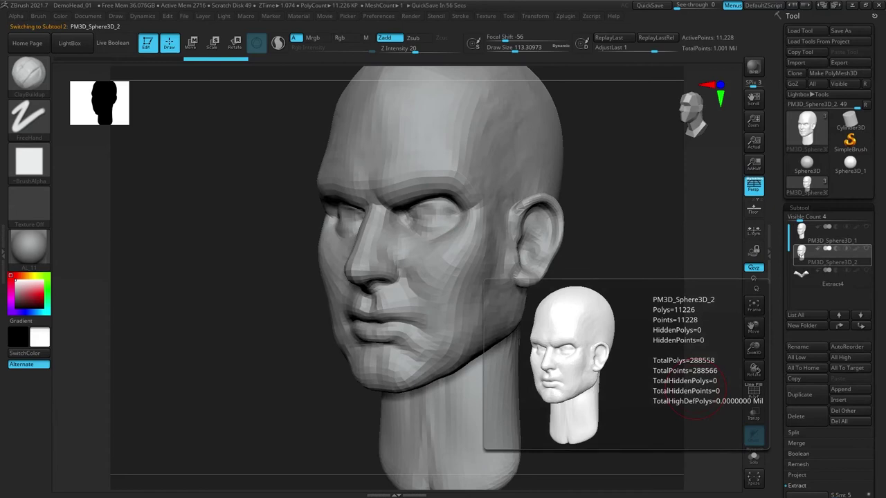
pyautogui.click(865, 228)
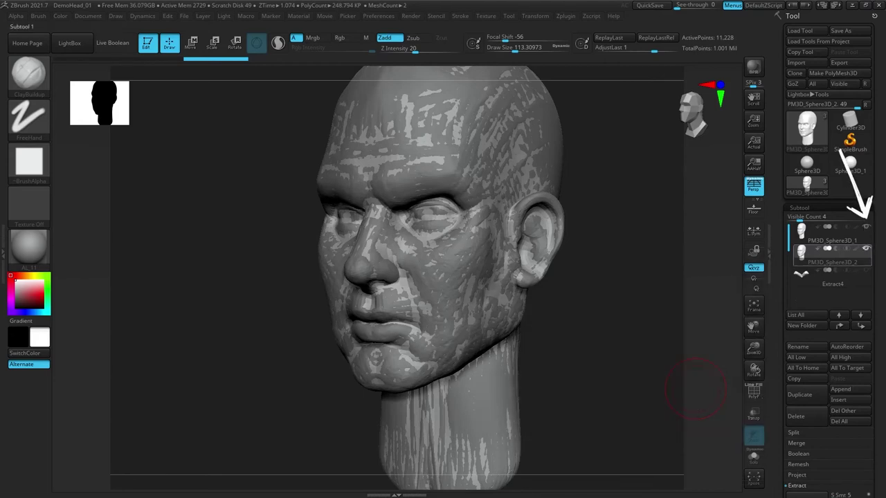
pyautogui.moveTo(831, 277)
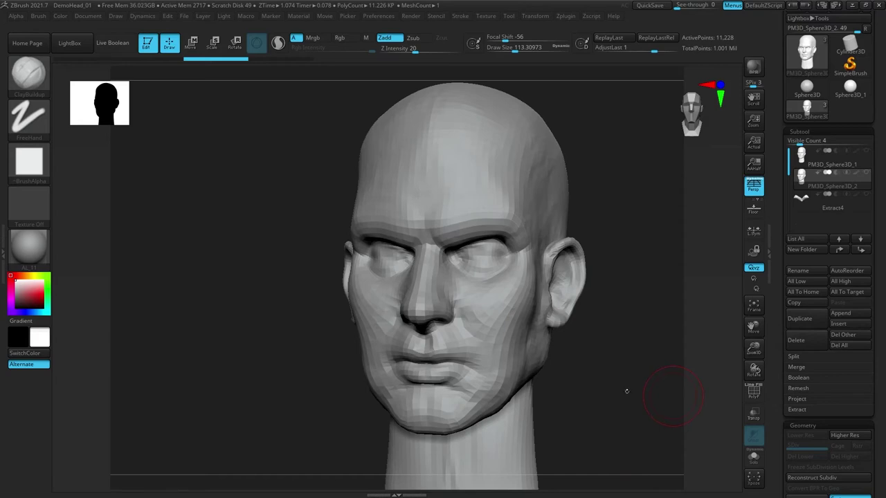
# Compare the active point counts of the original head and the remeshed duplicate, leaving the duplicate selected
pyautogui.keyDown('alt'); pyautogui.moveTo(625, 390); pyautogui.dragTo(604, 393); pyautogui.keyUp('alt')
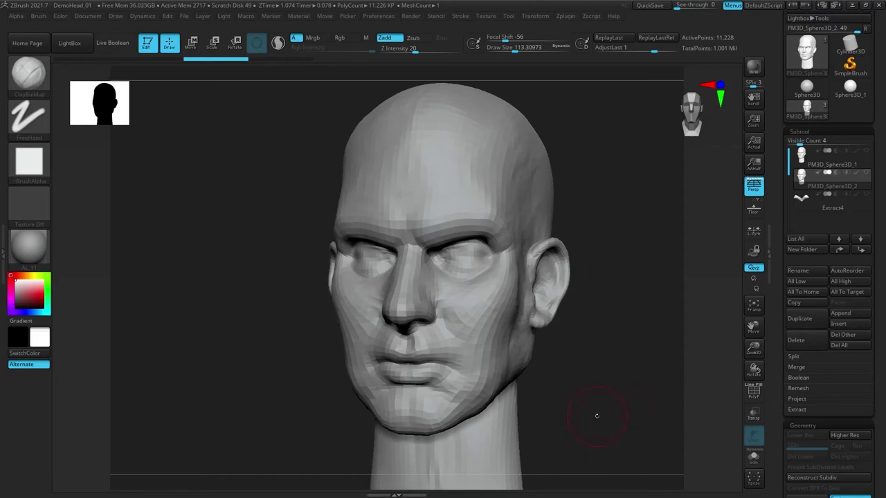
pyautogui.click(830, 159)
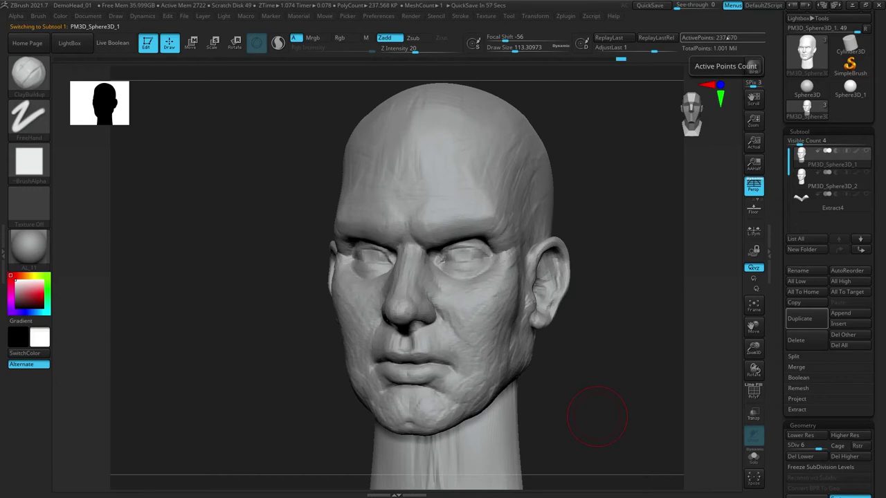
pyautogui.click(802, 178)
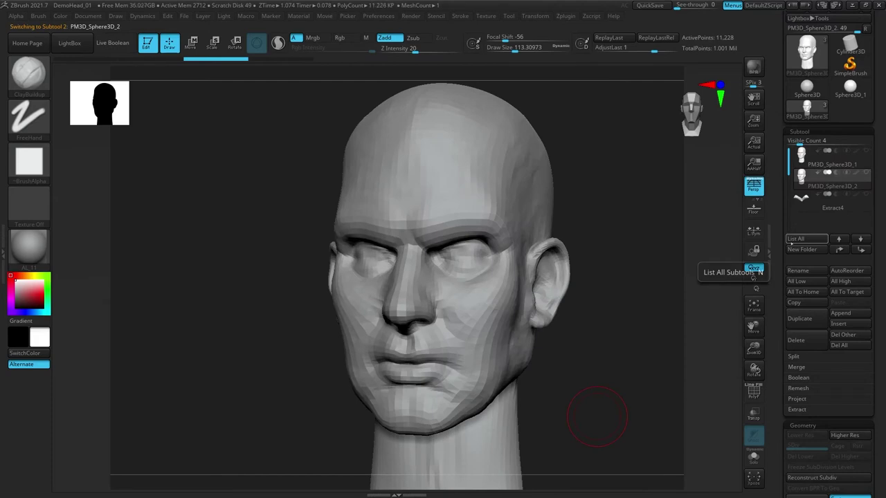
# Subdivide the remeshed duplicate twice, up to subdivision level 3
pyautogui.keyDown('alt'); pyautogui.moveTo(616, 367); pyautogui.dragTo(596, 369); pyautogui.keyUp('alt')
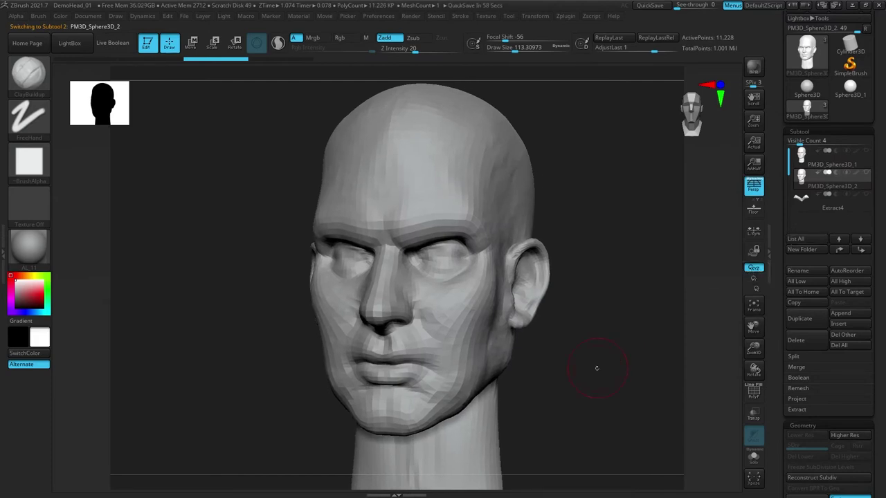
pyautogui.hotkey('ctrl', 'd')
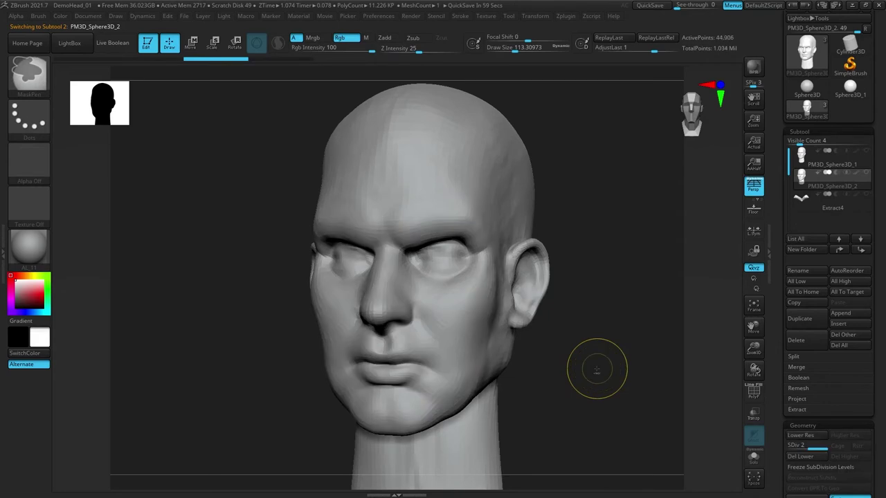
pyautogui.hotkey('ctrl', 'd')
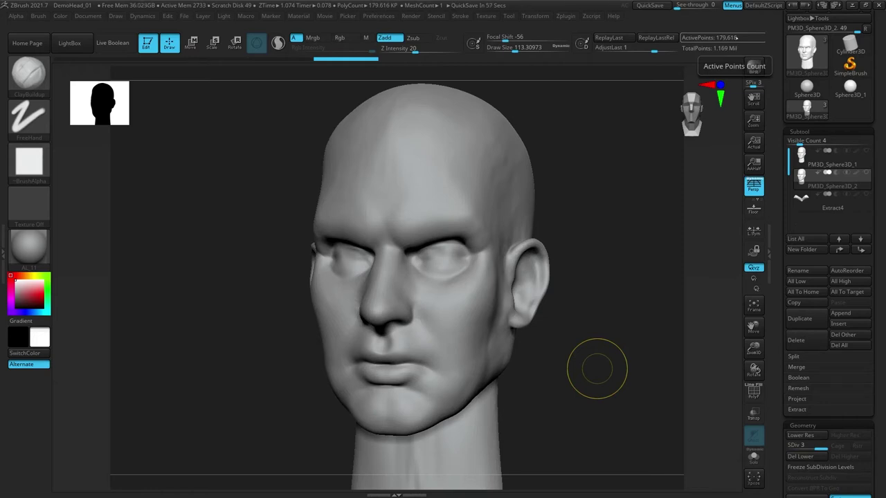
# Make the original head visible over the subdivided duplicate and keep the duplicate as the active subtool
pyautogui.click(866, 151)
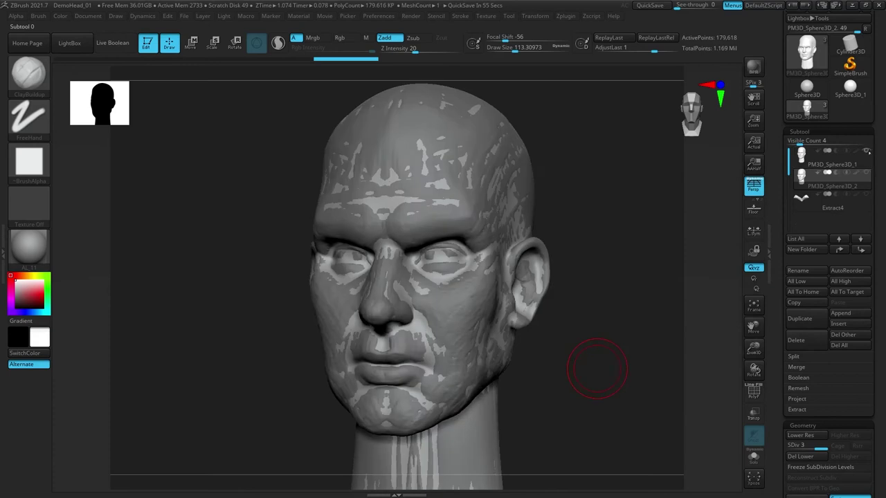
pyautogui.click(827, 156)
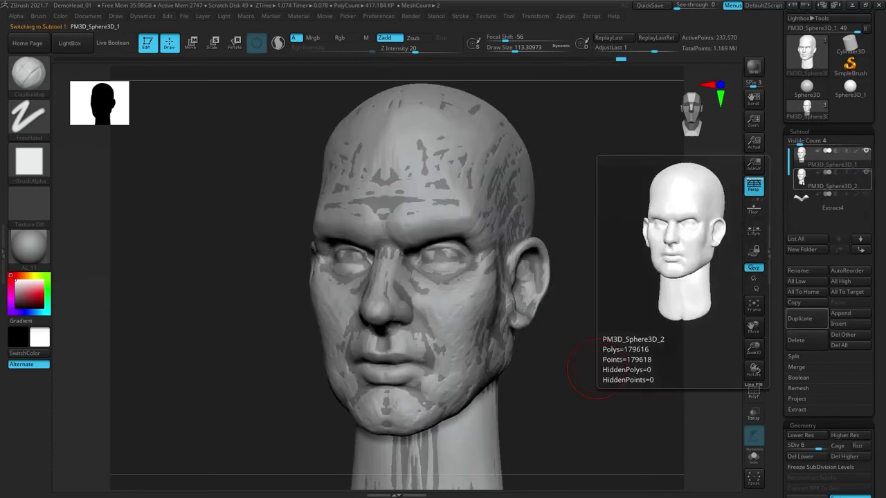
pyautogui.click(827, 177)
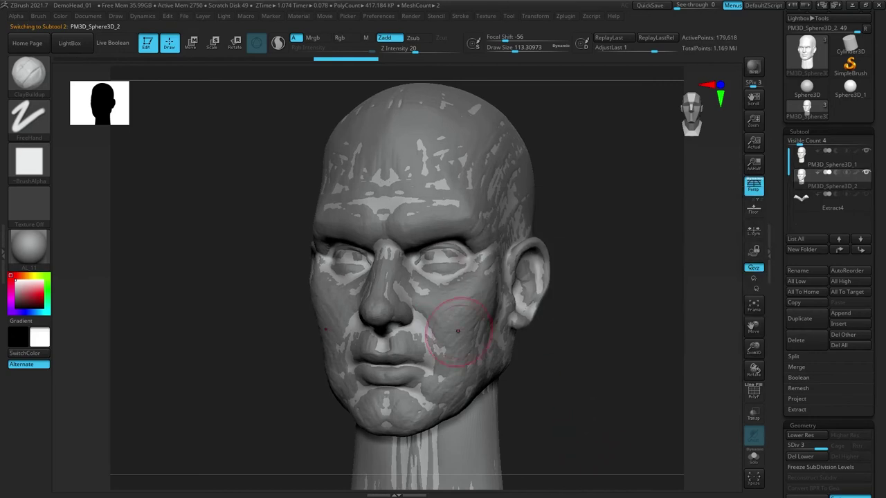
# Project the original head's sculpted detail onto the duplicate with ProjectAll and check the face
pyautogui.moveTo(753, 327); pyautogui.dragTo(753, 326)
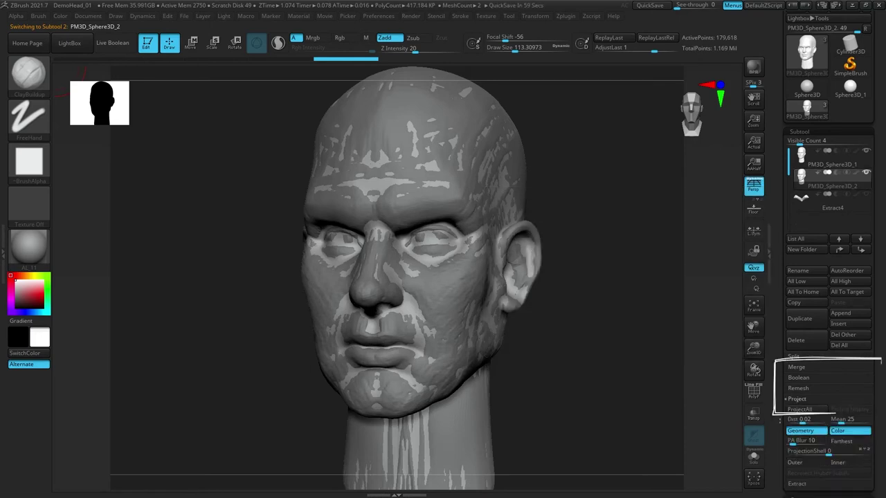
pyautogui.click(797, 399)
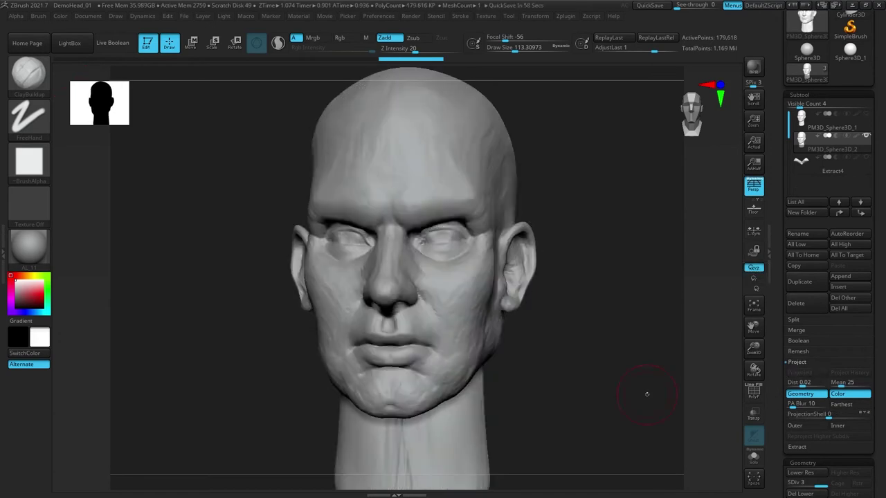
pyautogui.moveTo(647, 394); pyautogui.dragTo(653, 366)
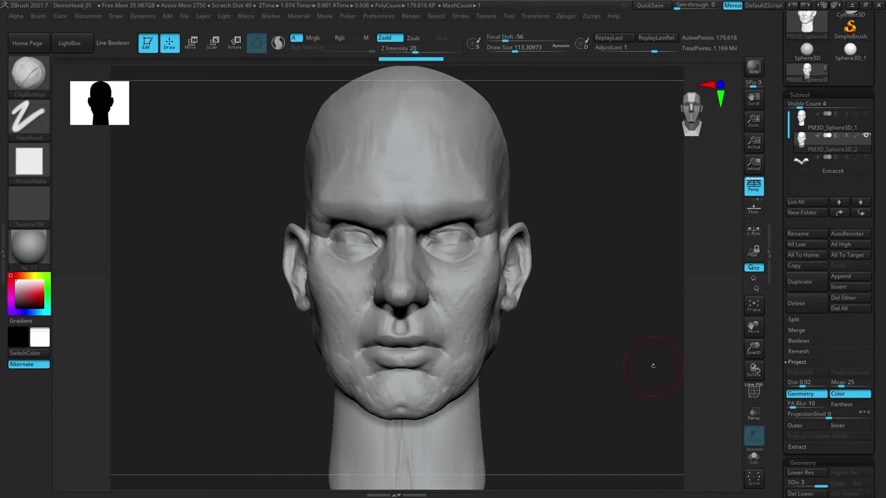
# Turn on the PolyFrame display and switch from the projected duplicate to the original head alone to compare topology
pyautogui.hotkey('shift', 'f')
pyautogui.moveTo(650, 382); pyautogui.dragTo(665, 407)
pyautogui.click(831, 122)
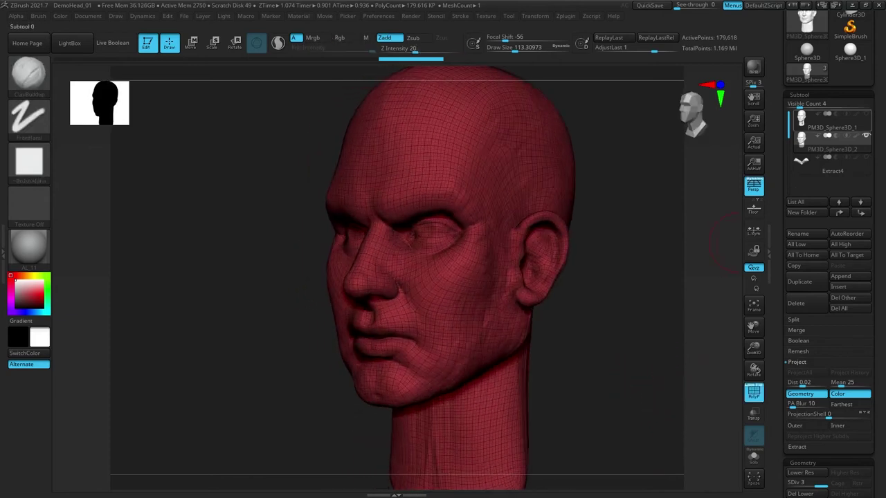
pyautogui.click(867, 137)
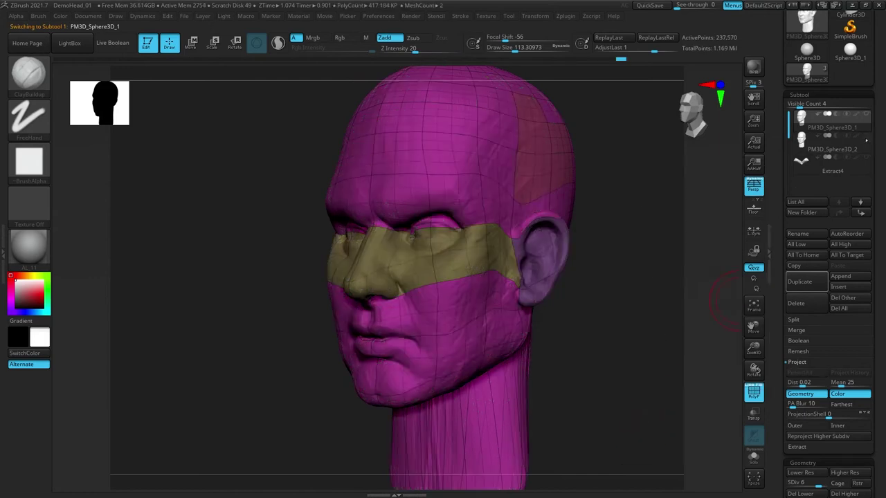
# Compare the crown topology of the original head with that of the duplicate, and turn the PolyFrame display off
pyautogui.moveTo(630, 411)
pyautogui.mouseDown()
pyautogui.moveTo(642, 400)
pyautogui.moveTo(637, 418)
pyautogui.mouseUp()
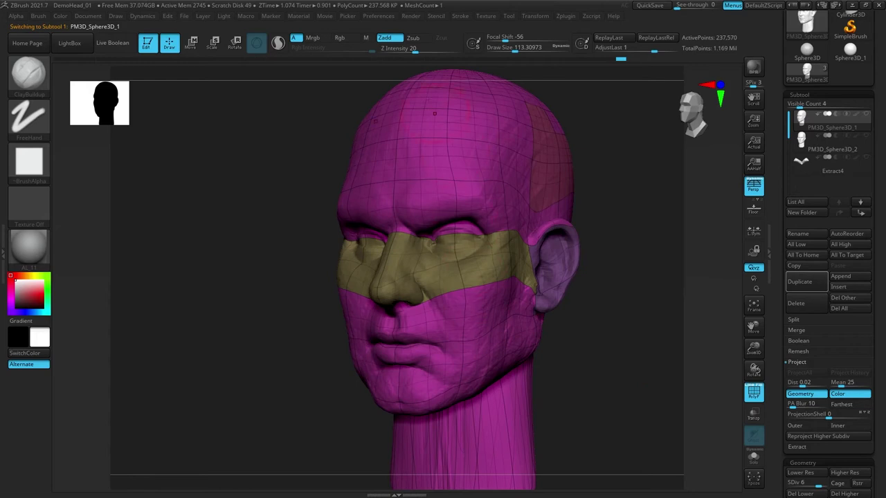
pyautogui.moveTo(633, 228); pyautogui.dragTo(606, 314)
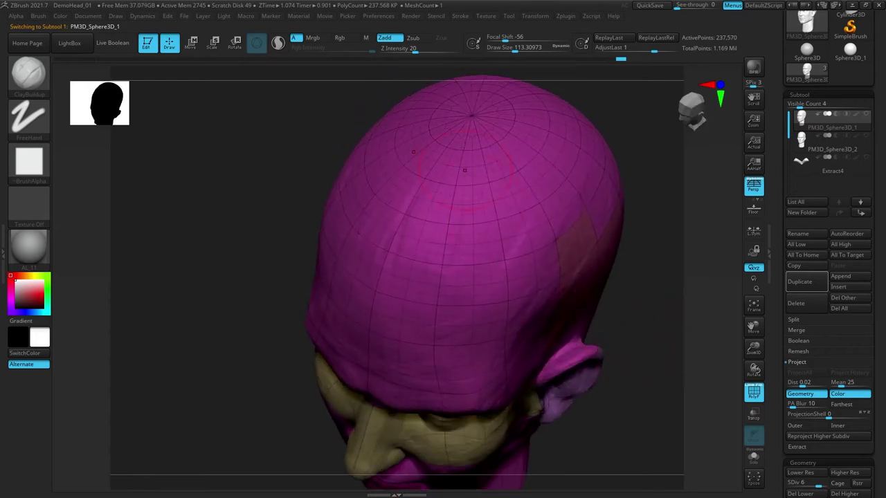
pyautogui.click(831, 141)
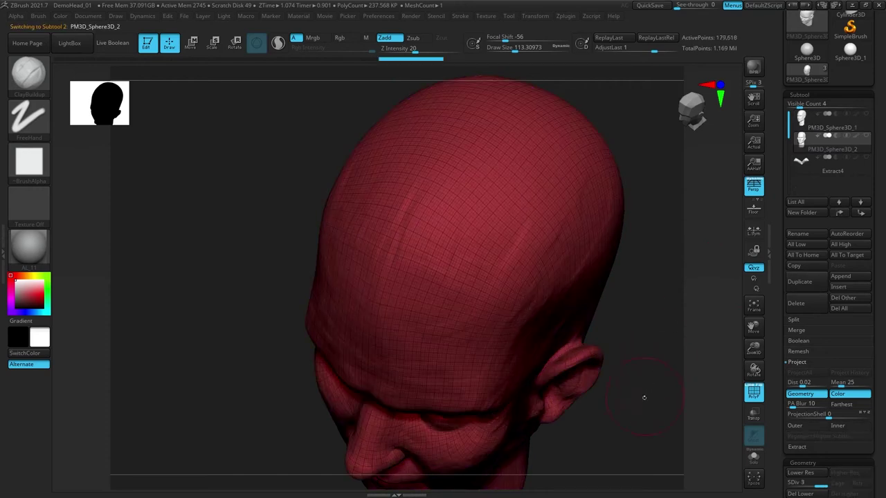
pyautogui.moveTo(609, 356)
pyautogui.mouseDown()
pyautogui.moveTo(650, 415)
pyautogui.moveTo(664, 402)
pyautogui.moveTo(643, 395)
pyautogui.mouseUp()
pyautogui.hotkey('shift', 'f')
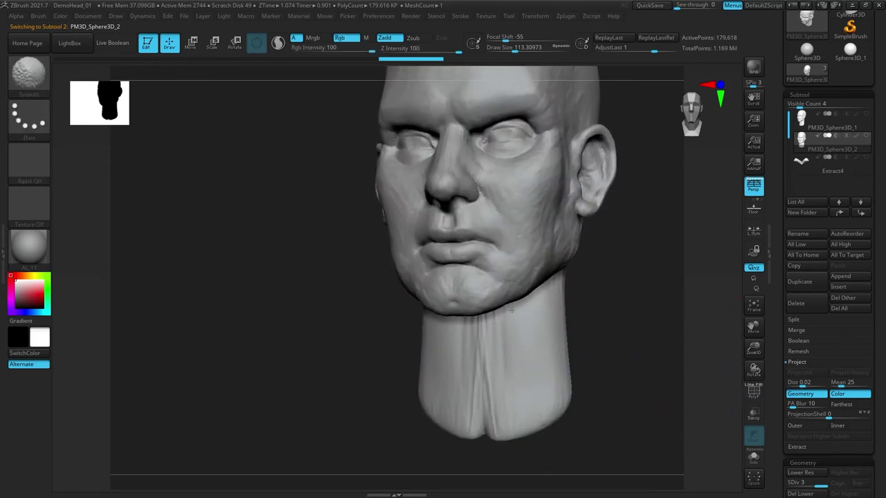
# Smooth the vertical ridges on the front and side of the duplicate head's neck at subdivision level 3
pyautogui.keyDown('shift'); pyautogui.moveTo(486, 378); pyautogui.dragTo(490, 428); pyautogui.keyUp('shift')
pyautogui.moveTo(514, 338); pyautogui.dragTo(493, 380)
pyautogui.moveTo(546, 360); pyautogui.dragTo(530, 381)
pyautogui.moveTo(505, 325); pyautogui.dragTo(482, 350)
pyautogui.moveTo(528, 313); pyautogui.dragTo(516, 384)
pyautogui.moveTo(615, 369); pyautogui.dragTo(597, 367)
pyautogui.moveTo(607, 307); pyautogui.dragTo(578, 308)
pyautogui.moveTo(603, 294)
pyautogui.keyDown('shift'); pyautogui.mouseDown()
pyautogui.moveTo(611, 322)
pyautogui.moveTo(629, 275)
pyautogui.mouseUp(); pyautogui.keyUp('shift')
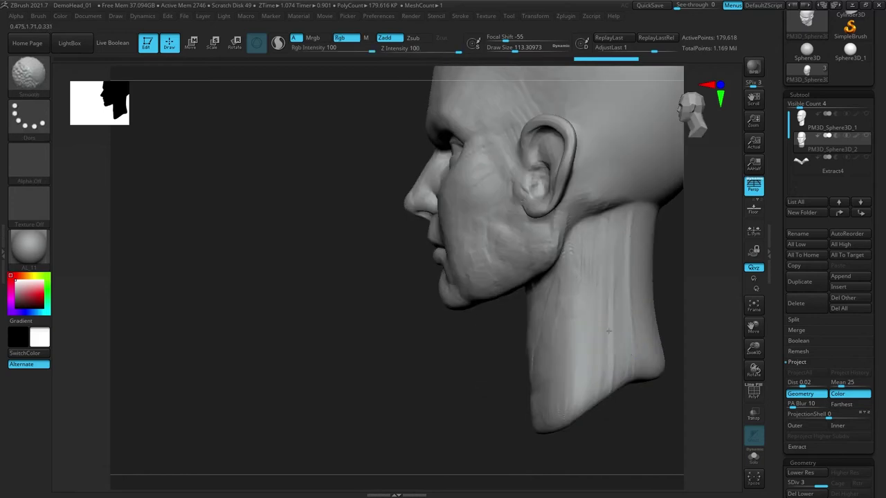
# Drop the duplicate to subdivision level 1, smooth out the side of its neck and return to level 3
pyautogui.hotkey('shift', 'd')
pyautogui.hotkey('shift', 'd')
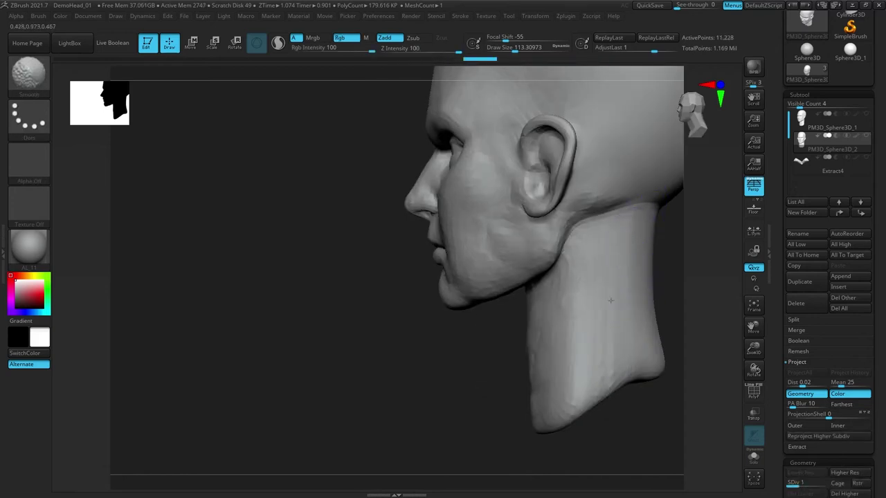
pyautogui.press('d')
pyautogui.press('d')
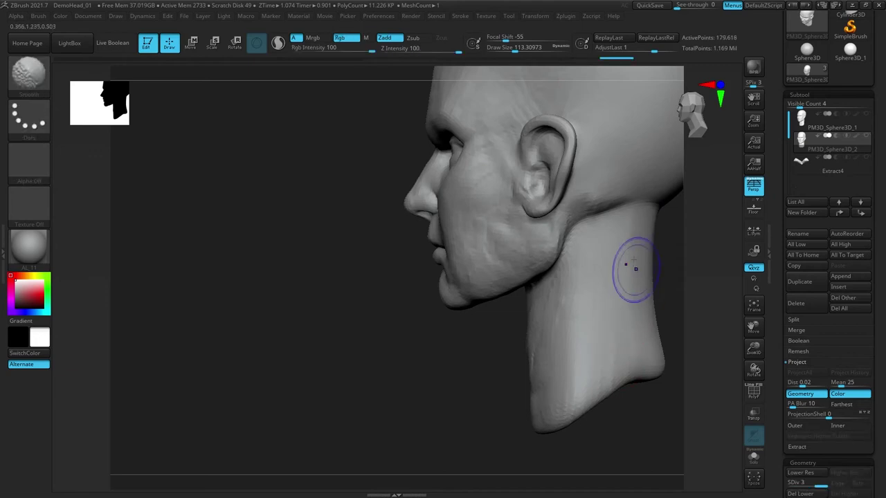
# Sculpt ClayBuildup strokes running diagonally down the side of the duplicate's neck below the ear
pyautogui.moveTo(593, 240); pyautogui.dragTo(562, 346)
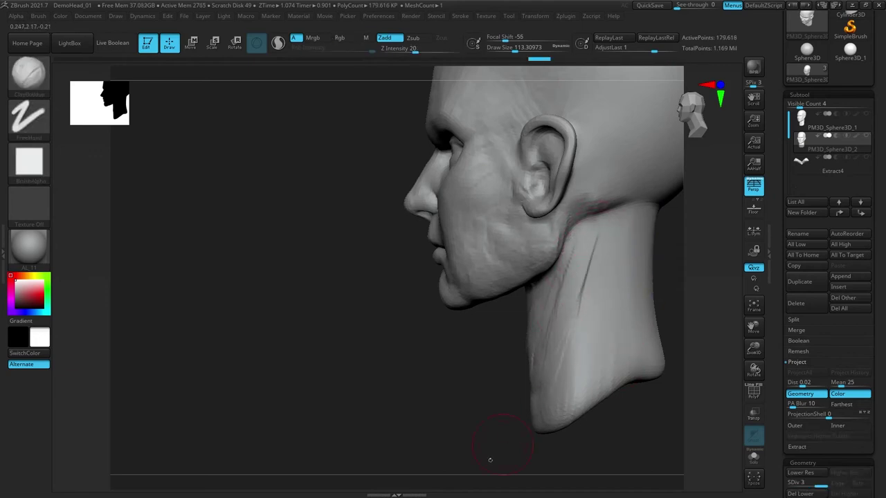
pyautogui.moveTo(506, 439); pyautogui.dragTo(576, 435)
pyautogui.moveTo(577, 286)
pyautogui.mouseDown()
pyautogui.moveTo(572, 429)
pyautogui.moveTo(566, 259)
pyautogui.moveTo(554, 331)
pyautogui.mouseUp()
pyautogui.moveTo(581, 266); pyautogui.dragTo(549, 327)
pyautogui.moveTo(518, 415); pyautogui.dragTo(661, 366)
# View the original head for comparison, then delete the projected duplicate subtool PM3D_Sphere3D_2
pyautogui.click(798, 130)
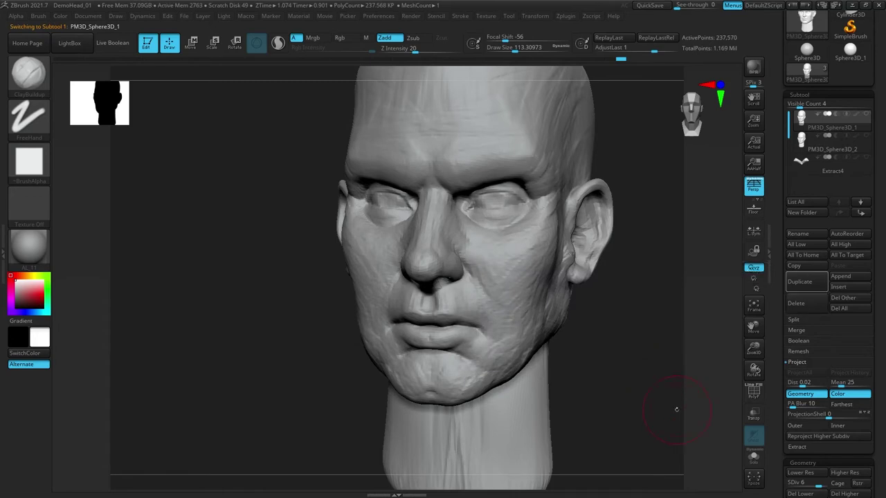
pyautogui.keyDown('shift'); pyautogui.moveTo(634, 435); pyautogui.dragTo(592, 446); pyautogui.keyUp('shift')
pyautogui.click(833, 141)
pyautogui.click(796, 302)
pyautogui.click(722, 325)
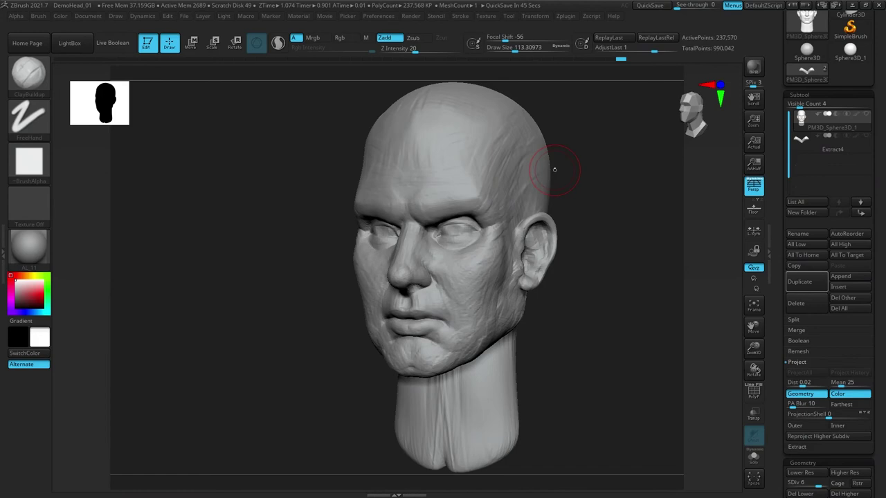
# ZRemesh the original head directly with a target polygon count of 5 and adaptive density
pyautogui.moveTo(555, 169); pyautogui.dragTo(600, 367)
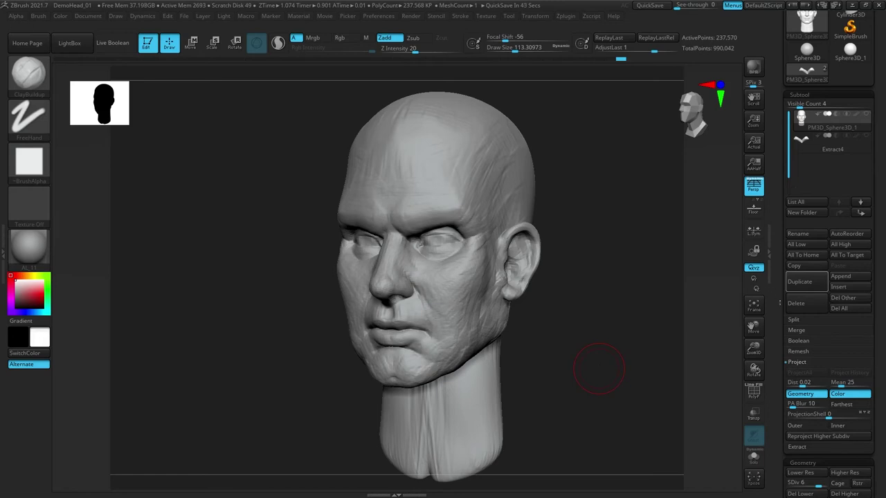
pyautogui.scroll(-10, 779, 326)
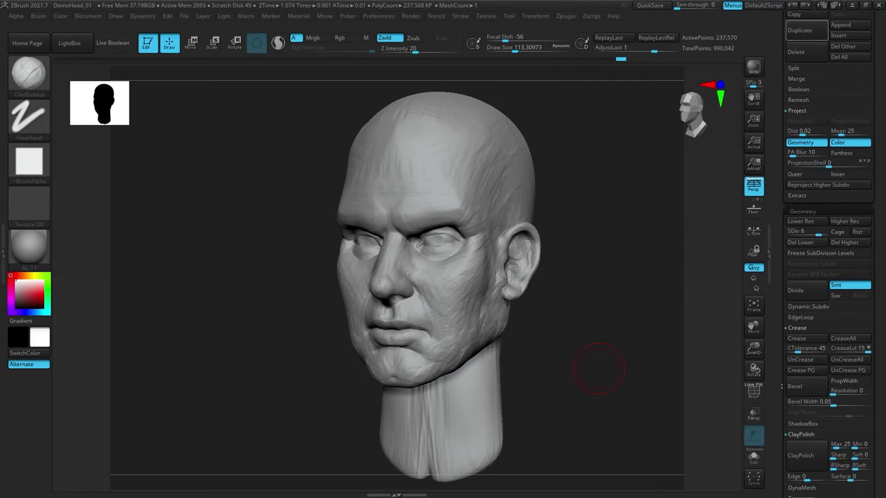
pyautogui.scroll(-2, 782, 335)
pyautogui.click(802, 381)
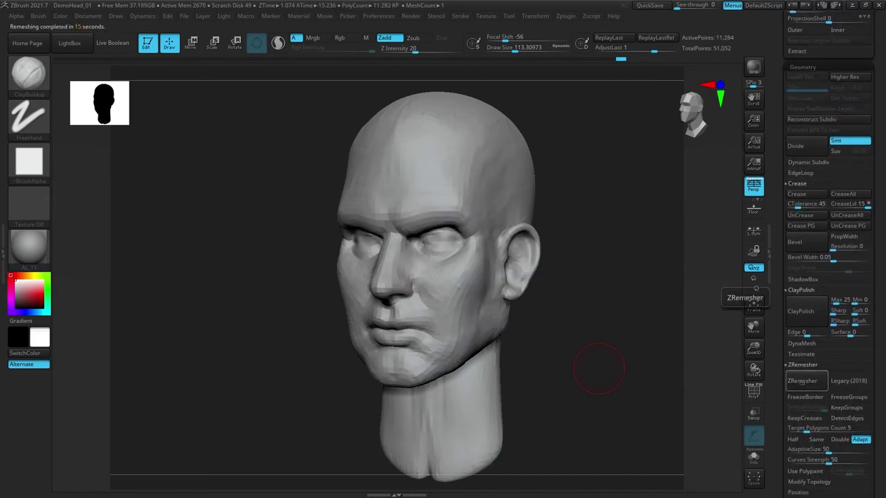
# Mark the detailed head at undo history 257 as the projection source and return to the remeshed state
pyautogui.scroll(10, 802, 381)
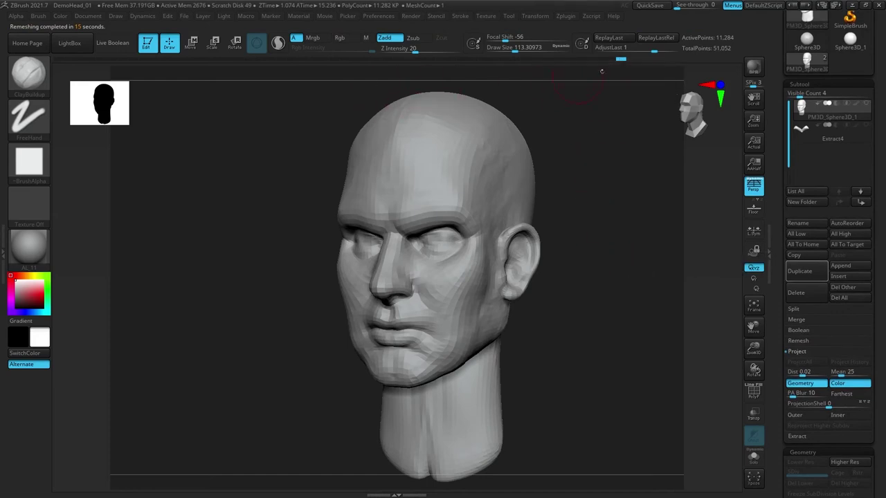
pyautogui.moveTo(621, 59)
pyautogui.moveTo(616, 60); pyautogui.dragTo(599, 59)
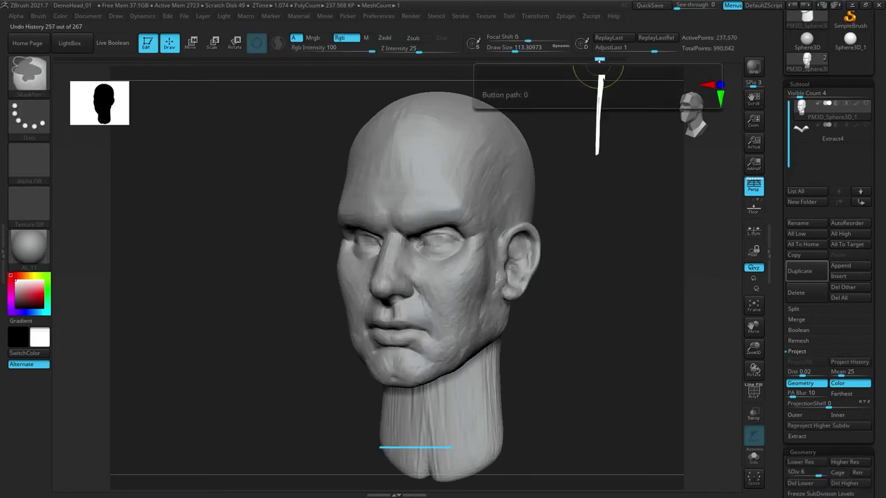
pyautogui.keyDown('ctrl'); pyautogui.click(599, 60); pyautogui.keyUp('ctrl')
pyautogui.moveTo(600, 60); pyautogui.dragTo(621, 60)
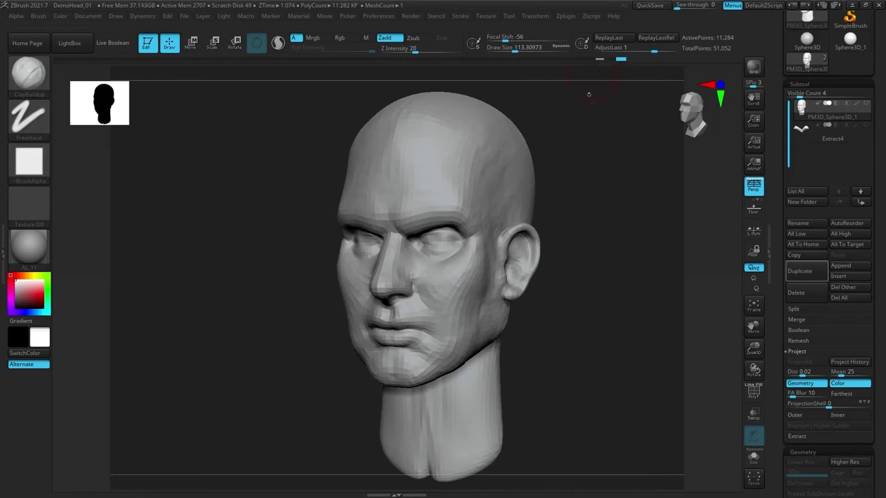
# Divide the head mesh to subdivision level 3 and project the sculpted detail from its undo history back onto it
pyautogui.scroll(-3, 784, 282)
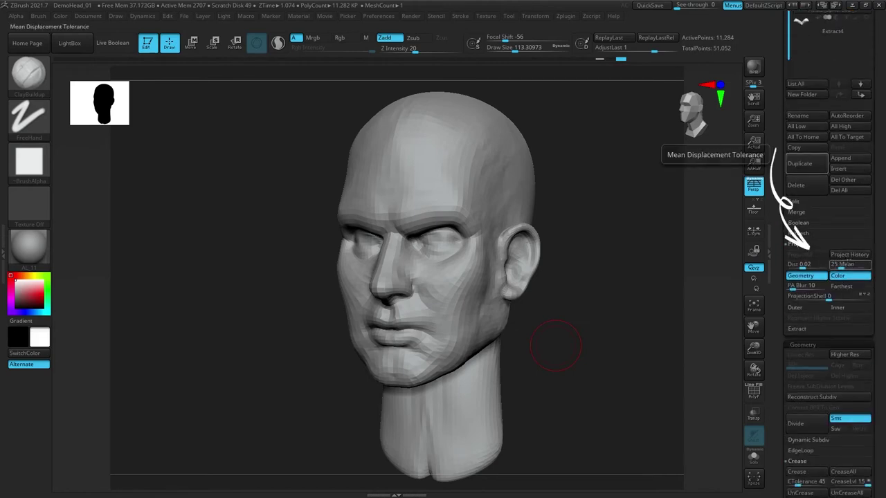
pyautogui.hotkey('ctrl', 'd')
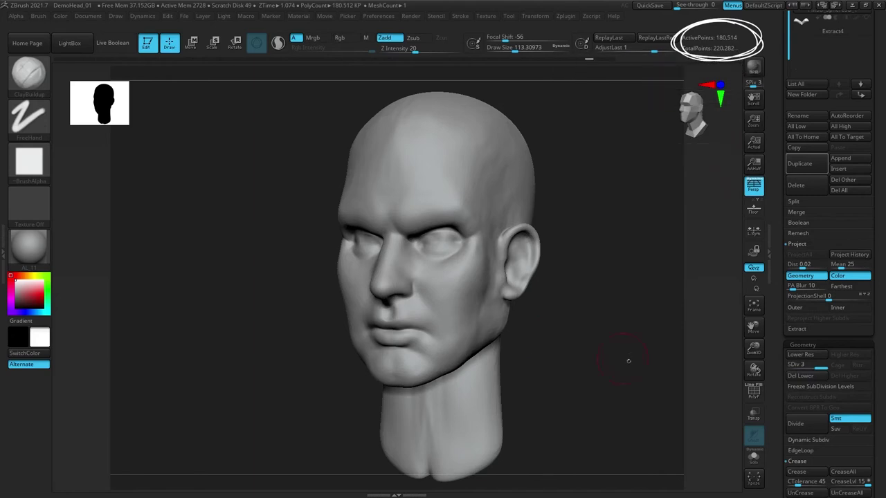
pyautogui.keyDown('alt'); pyautogui.moveTo(663, 357); pyautogui.dragTo(684, 358); pyautogui.keyUp('alt')
pyautogui.click(850, 255)
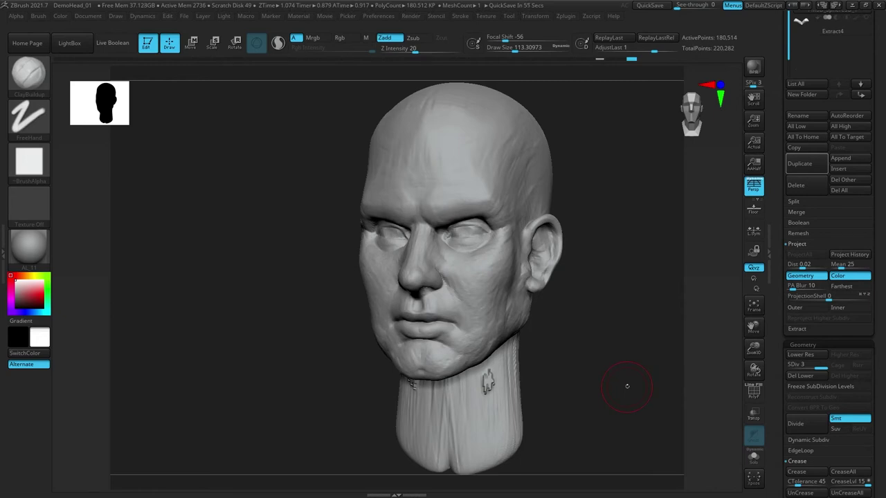
# Check the projected head's polygon wireframe and smooth out the projection artifacts on the neck
pyautogui.hotkey('shift', 'f')
pyautogui.moveTo(632, 333); pyautogui.dragTo(661, 385)
pyautogui.keyDown('shift'); pyautogui.moveTo(646, 417); pyautogui.dragTo(649, 334); pyautogui.keyUp('shift')
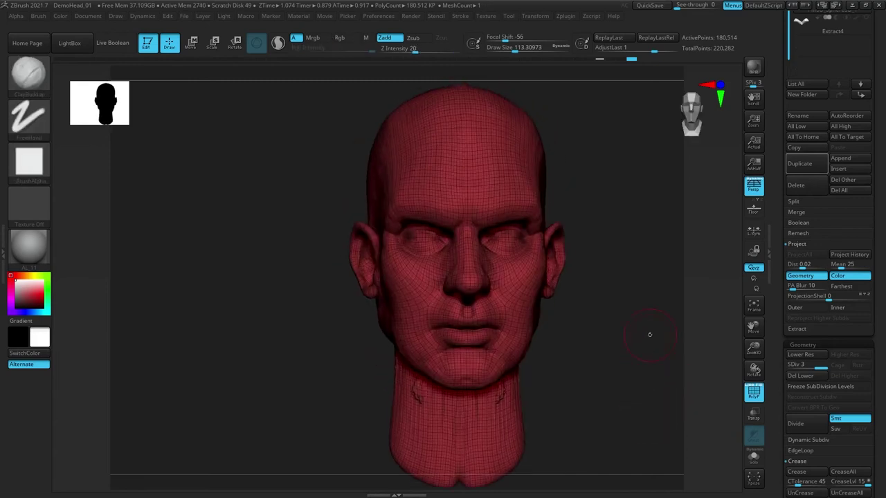
pyautogui.moveTo(775, 56); pyautogui.dragTo(775, 261)
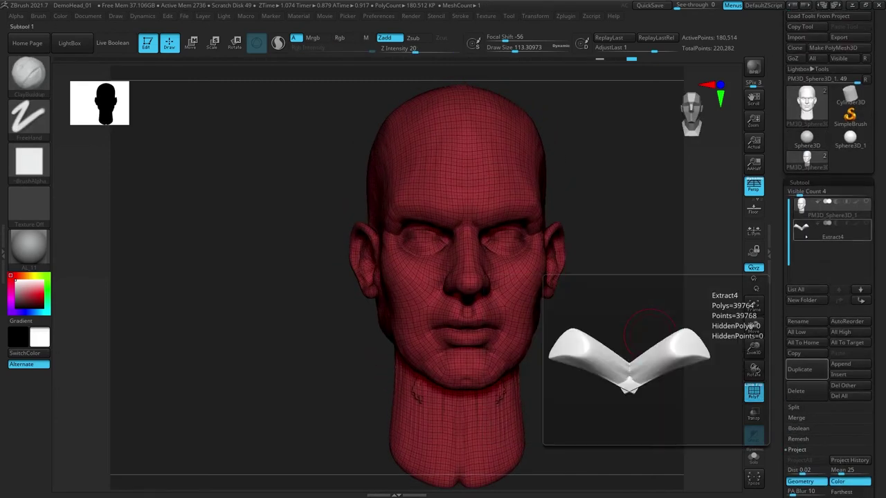
pyautogui.moveTo(641, 309)
pyautogui.mouseDown()
pyautogui.moveTo(625, 417)
pyautogui.moveTo(633, 386)
pyautogui.moveTo(655, 376)
pyautogui.moveTo(631, 395)
pyautogui.moveTo(636, 409)
pyautogui.moveTo(632, 395)
pyautogui.moveTo(510, 362)
pyautogui.mouseUp()
pyautogui.hotkey('shift', 'f')
pyautogui.hotkey('shift', 'f')
pyautogui.hotkey('shift', 'f')
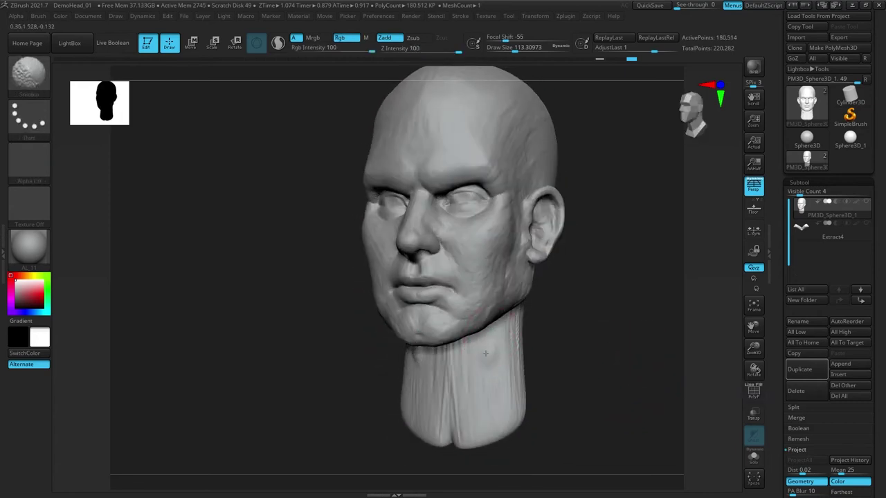
pyautogui.moveTo(664, 383)
pyautogui.mouseDown()
pyautogui.moveTo(646, 395)
pyautogui.moveTo(628, 465)
pyautogui.moveTo(637, 438)
pyautogui.mouseUp()
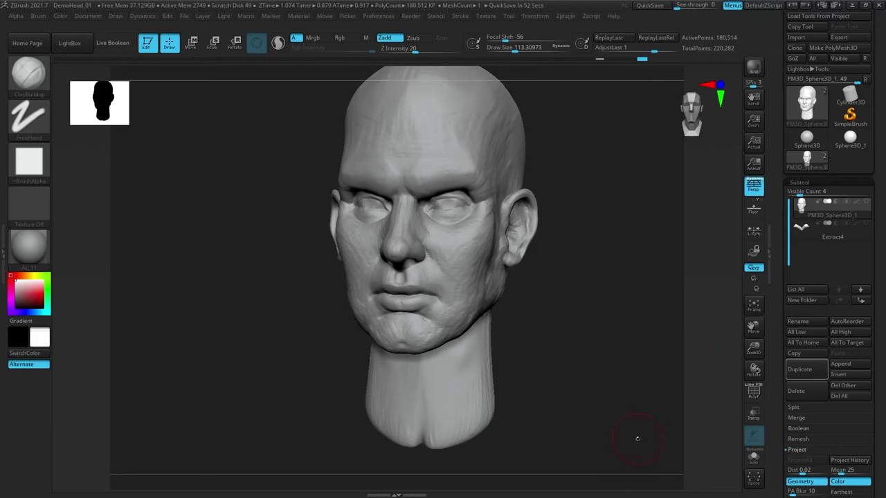
pyautogui.moveTo(666, 408); pyautogui.dragTo(649, 404)
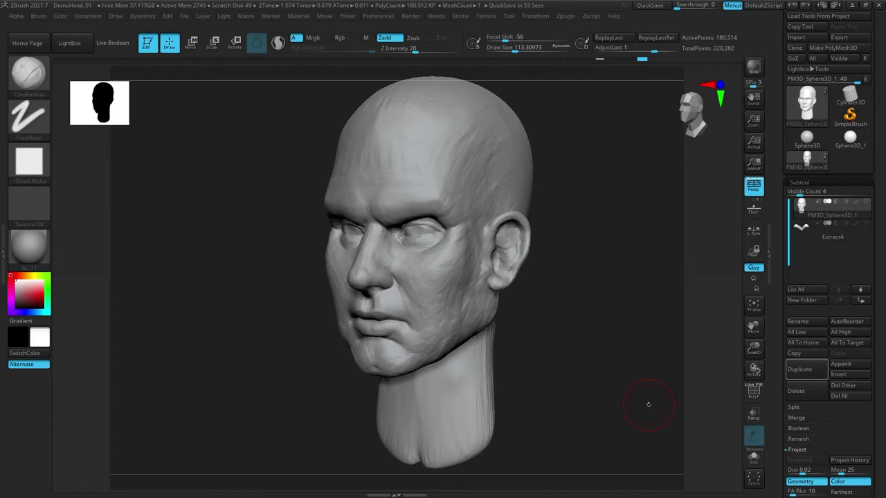
# Mask the head in side view using the MaskPen's Lasso stroke, keeping the lower end of the neck free
pyautogui.moveTo(623, 385)
pyautogui.keyDown('shift'); pyautogui.mouseDown()
pyautogui.moveTo(688, 321)
pyautogui.moveTo(724, 336)
pyautogui.moveTo(648, 368)
pyautogui.moveTo(607, 318)
pyautogui.mouseUp(); pyautogui.keyUp('shift')
pyautogui.keyDown('ctrl'); pyautogui.moveTo(632, 408); pyautogui.dragTo(436, 317); pyautogui.keyUp('ctrl')
pyautogui.hotkey('ctrl', 'z')
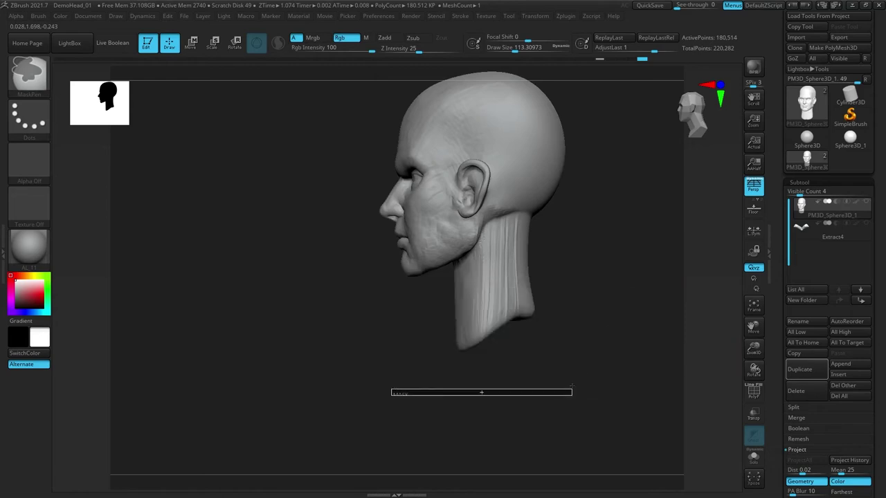
pyautogui.click(40, 134)
pyautogui.click(171, 150)
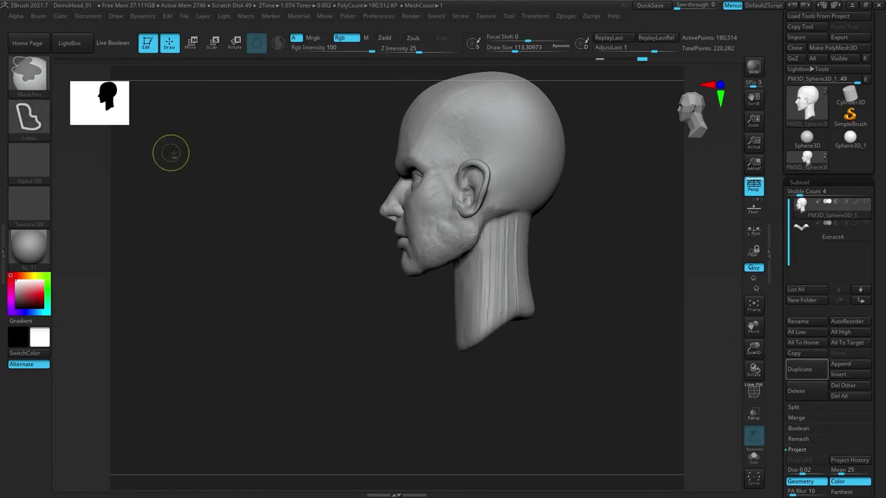
pyautogui.moveTo(514, 401)
pyautogui.keyDown('ctrl'); pyautogui.mouseDown()
pyautogui.moveTo(533, 268)
pyautogui.moveTo(374, 270)
pyautogui.moveTo(381, 283)
pyautogui.mouseUp(); pyautogui.keyUp('ctrl')
# Stretch the unmasked neck base far down into a long column with the Move gizmo and clear the mask
pyautogui.press('w')
pyautogui.moveTo(494, 228); pyautogui.dragTo(493, 440)
pyautogui.keyDown('alt'); pyautogui.moveTo(627, 402); pyautogui.dragTo(630, 333); pyautogui.keyUp('alt')
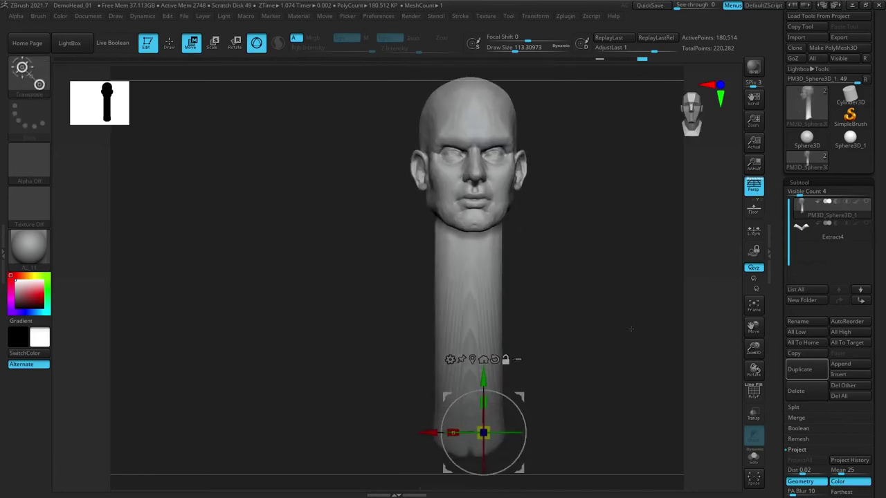
pyautogui.keyDown('ctrl'); pyautogui.click(626, 277); pyautogui.keyUp('ctrl')
# Widen the stretched neck column toward shoulders and torso with the Move brush, raising the draw size to about 748
pyautogui.press('q')
pyautogui.press('space')
pyautogui.moveTo(485, 233)
pyautogui.mouseDown()
pyautogui.moveTo(526, 232)
pyautogui.moveTo(527, 261)
pyautogui.moveTo(461, 247)
pyautogui.mouseUp()
pyautogui.press('space')
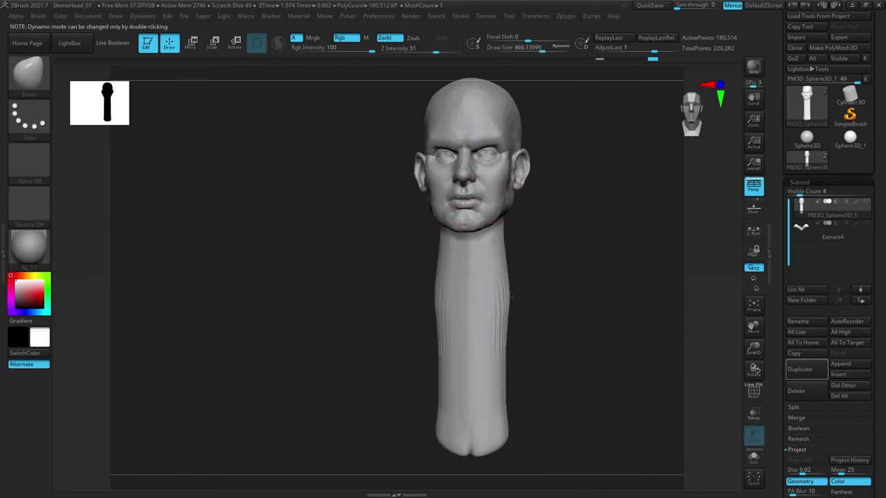
pyautogui.press('space')
pyautogui.moveTo(504, 299); pyautogui.dragTo(523, 299)
pyautogui.moveTo(486, 352)
pyautogui.mouseDown()
pyautogui.moveTo(504, 353)
pyautogui.moveTo(522, 395)
pyautogui.mouseUp()
pyautogui.moveTo(675, 382)
pyautogui.mouseDown()
pyautogui.moveTo(634, 382)
pyautogui.moveTo(619, 355)
pyautogui.mouseUp()
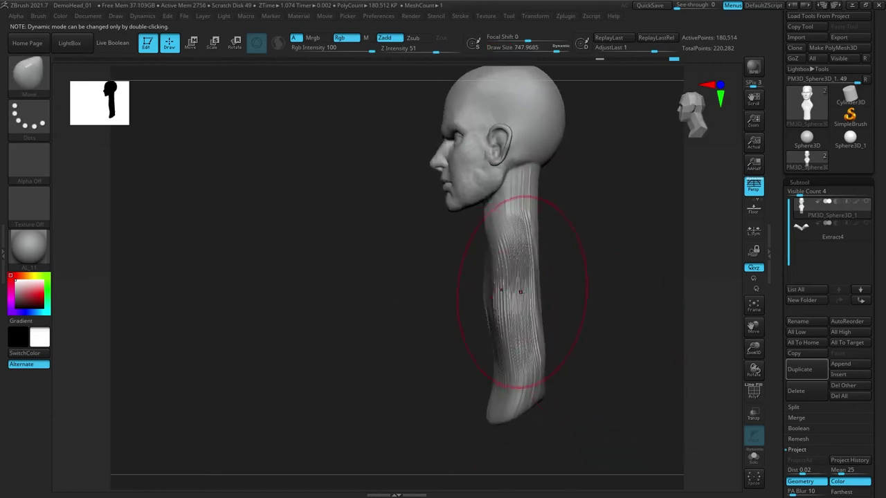
# Bulk out the neck column into a fuller torso with the Inflat brush, undoing the first stroke
pyautogui.press('b')
pyautogui.press('i')
pyautogui.press('n')
pyautogui.press('space')
pyautogui.click(514, 265)
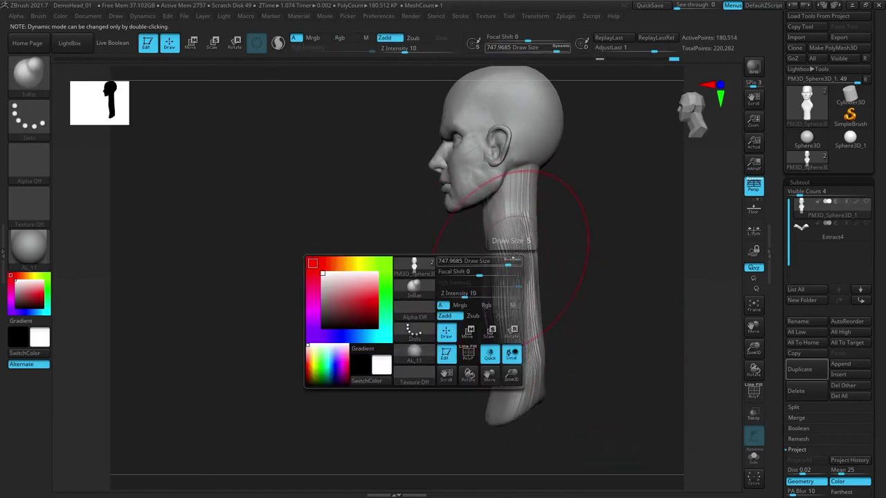
pyautogui.moveTo(505, 291); pyautogui.dragTo(510, 358)
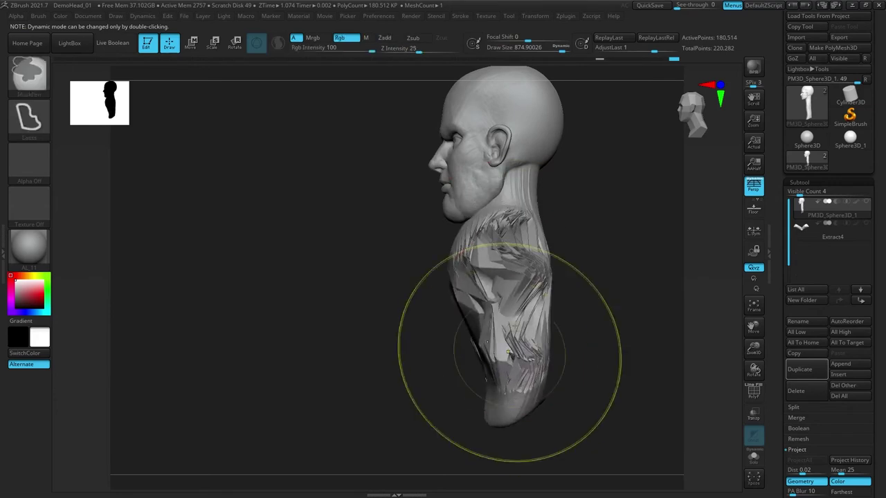
pyautogui.hotkey('ctrl', 'z')
pyautogui.moveTo(505, 257); pyautogui.dragTo(504, 350)
pyautogui.moveTo(388, 408)
pyautogui.mouseDown()
pyautogui.moveTo(479, 412)
pyautogui.moveTo(481, 423)
pyautogui.mouseUp()
pyautogui.moveTo(508, 333)
pyautogui.keyDown('shift'); pyautogui.mouseDown()
pyautogui.moveTo(510, 299)
pyautogui.moveTo(500, 271)
pyautogui.moveTo(488, 269)
pyautogui.moveTo(513, 257)
pyautogui.moveTo(510, 269)
pyautogui.moveTo(542, 272)
pyautogui.mouseUp(); pyautogui.keyUp('shift')
# Undo the last two strokes and shape the waist and lower torso from the front with the Move brush at draw size about 659
pyautogui.press('b')
pyautogui.press('m')
pyautogui.press('v')
pyautogui.press('space')
pyautogui.hotkey('ctrl', 'z')
pyautogui.hotkey('ctrl', 'z')
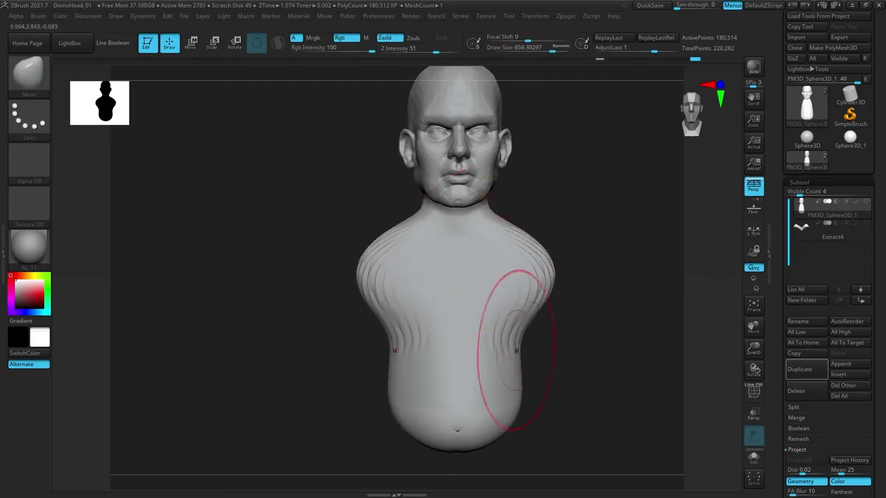
pyautogui.moveTo(517, 350); pyautogui.dragTo(524, 374)
pyautogui.moveTo(488, 428); pyautogui.dragTo(489, 461)
pyautogui.keyDown('alt'); pyautogui.moveTo(560, 398); pyautogui.dragTo(568, 355); pyautogui.keyUp('alt')
pyautogui.moveTo(510, 398); pyautogui.dragTo(524, 403)
# Adjust the chest, back and lower torso contours in side view and refine the torso's sides with the Move brush
pyautogui.moveTo(608, 356); pyautogui.dragTo(484, 356)
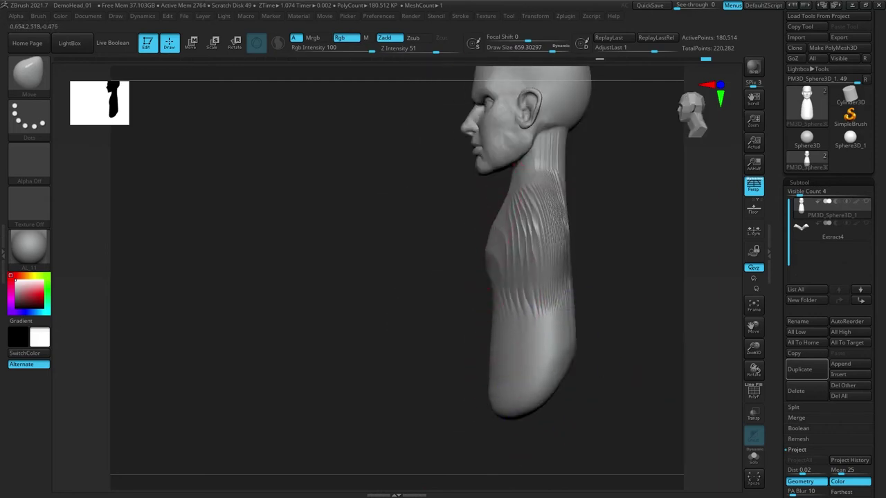
pyautogui.moveTo(565, 245); pyautogui.dragTo(574, 242)
pyautogui.moveTo(575, 324); pyautogui.dragTo(571, 332)
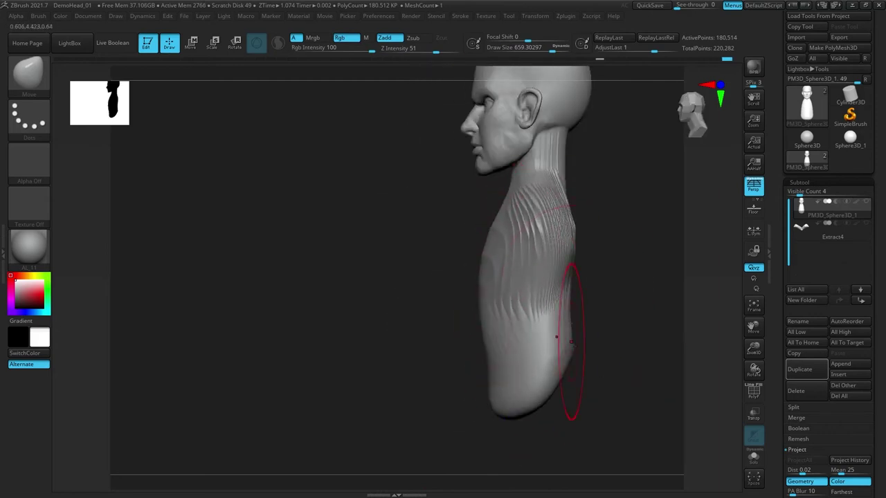
pyautogui.moveTo(548, 390); pyautogui.dragTo(556, 403)
pyautogui.keyDown('shift'); pyautogui.moveTo(596, 360); pyautogui.dragTo(630, 346); pyautogui.keyUp('shift')
pyautogui.moveTo(562, 327); pyautogui.dragTo(556, 325)
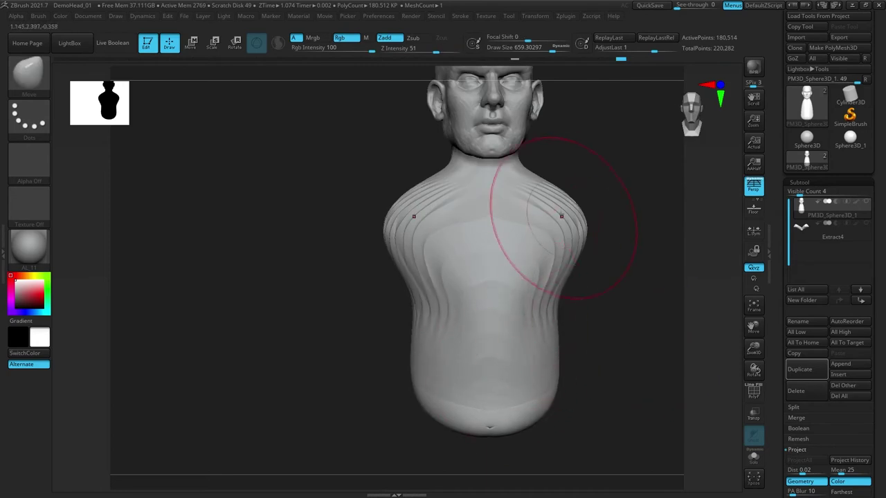
# ZRemesh the bust into cleaner topology and divide it twice to reach subdivision level 3
pyautogui.moveTo(629, 352); pyautogui.dragTo(664, 408)
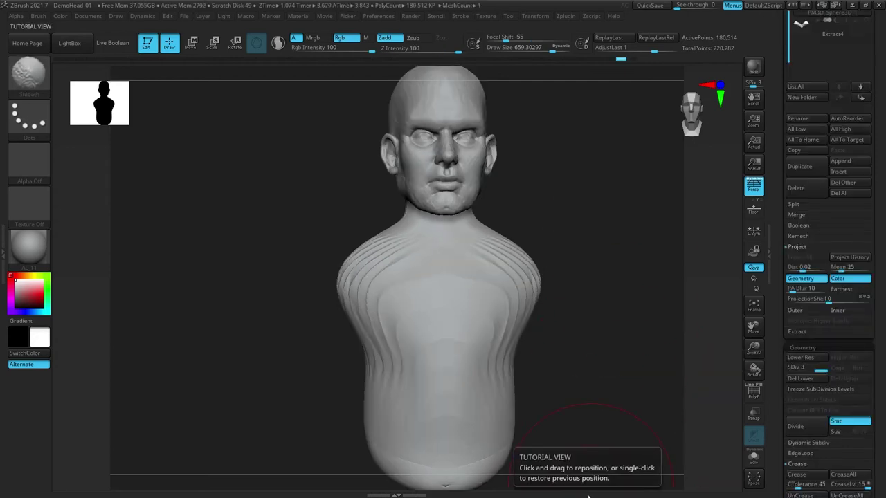
pyautogui.click(628, 59)
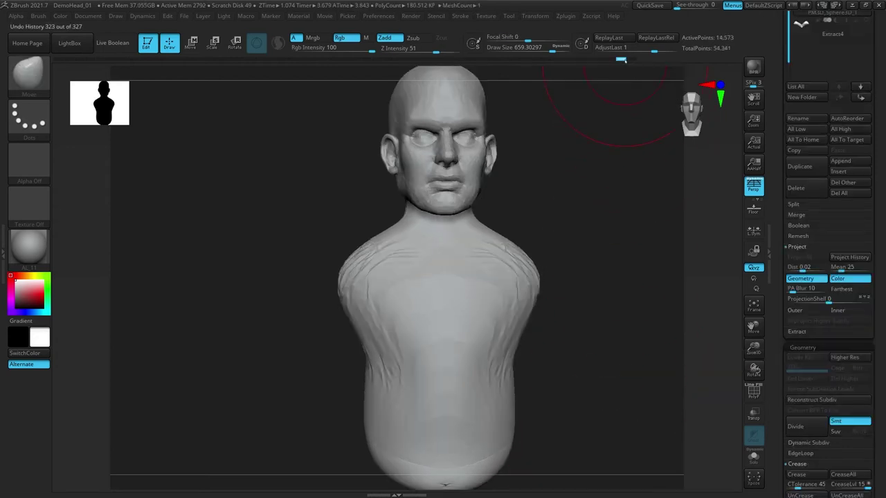
pyautogui.click(802, 429)
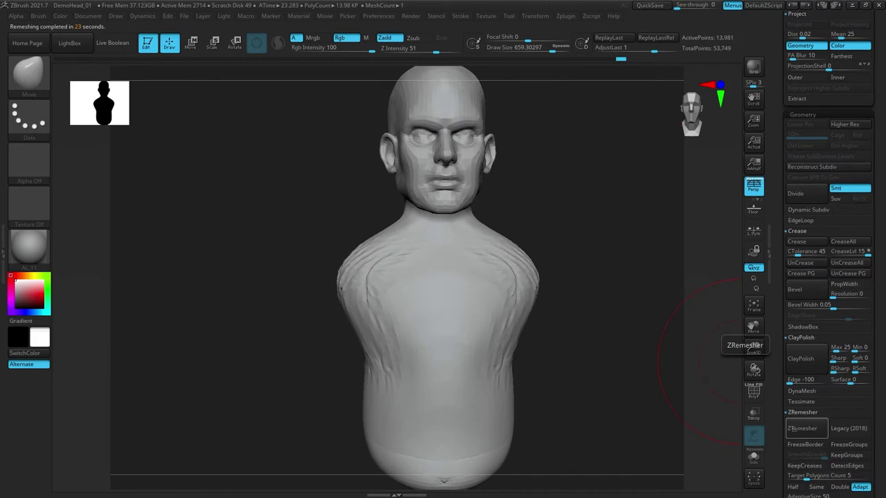
pyautogui.moveTo(640, 341); pyautogui.dragTo(632, 255)
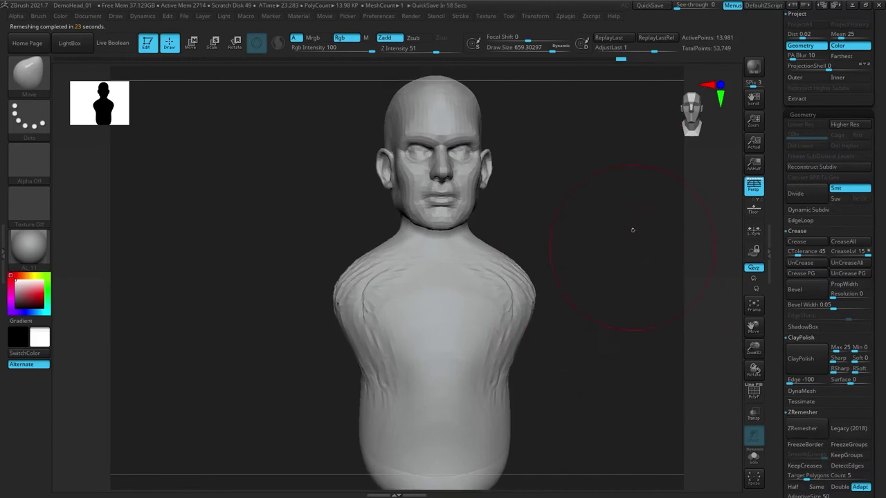
pyautogui.hotkey('ctrl', 'd')
pyautogui.hotkey('ctrl', 'd')
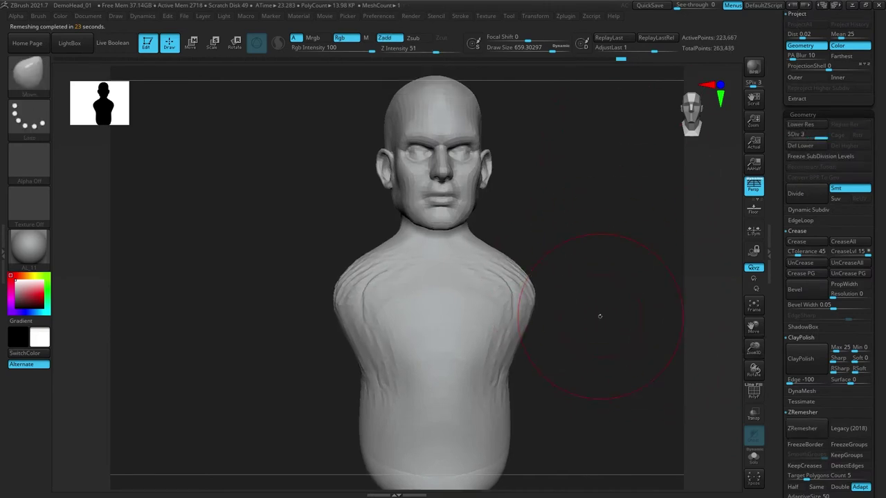
# Pick the sculpted state before the remesh as history source and project its detail onto the remeshed bust
pyautogui.moveTo(618, 61)
pyautogui.mouseDown()
pyautogui.moveTo(610, 60)
pyautogui.moveTo(628, 60)
pyautogui.mouseUp()
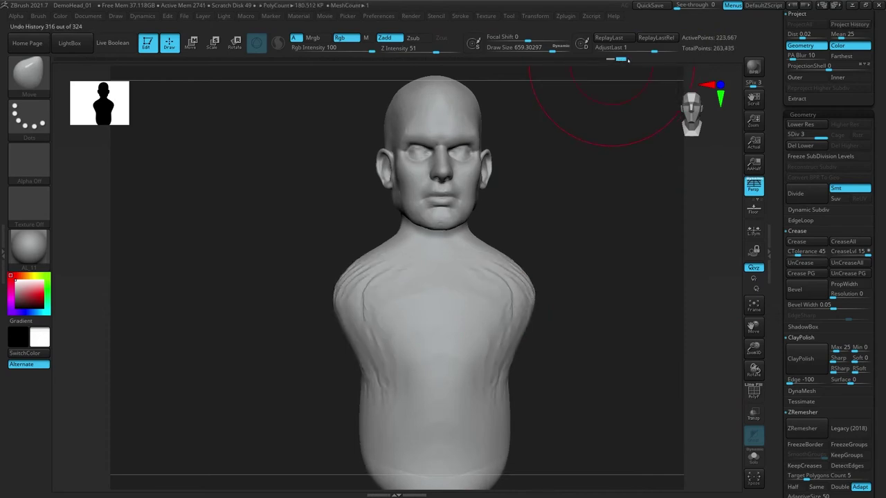
pyautogui.scroll(-5, 784, 296)
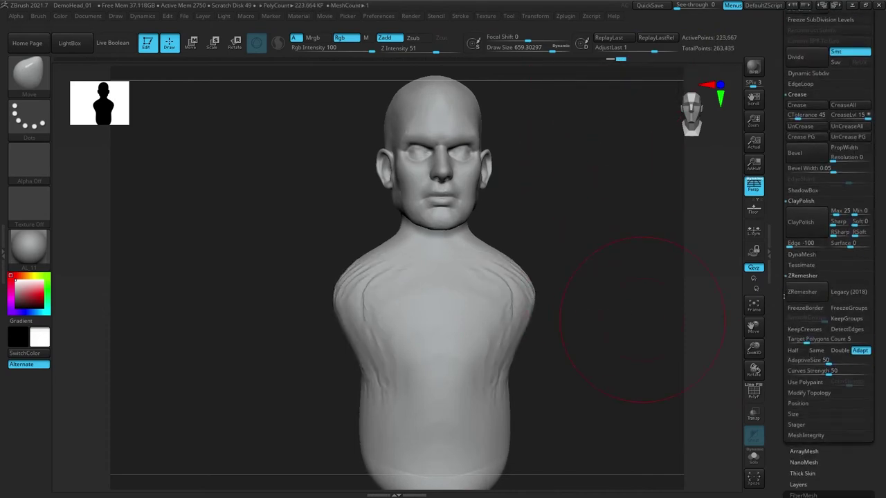
pyautogui.scroll(15, 784, 296)
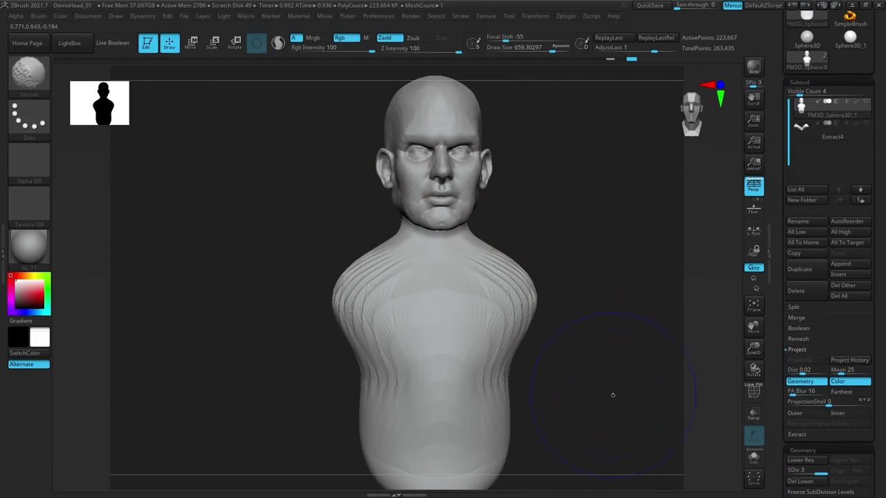
# Smooth the ridges on the shoulders and torso sides at lower subdivision levels, reducing the draw size to about 466
pyautogui.moveTo(512, 325)
pyautogui.keyDown('shift'); pyautogui.mouseDown()
pyautogui.moveTo(496, 305)
pyautogui.moveTo(520, 297)
pyautogui.mouseUp(); pyautogui.keyUp('shift')
pyautogui.hotkey('shift', 'd')
pyautogui.hotkey('shift', 'd')
pyautogui.press('space')
pyautogui.moveTo(488, 281)
pyautogui.mouseDown()
pyautogui.moveTo(475, 281)
pyautogui.moveTo(517, 315)
pyautogui.mouseUp()
pyautogui.press('d')
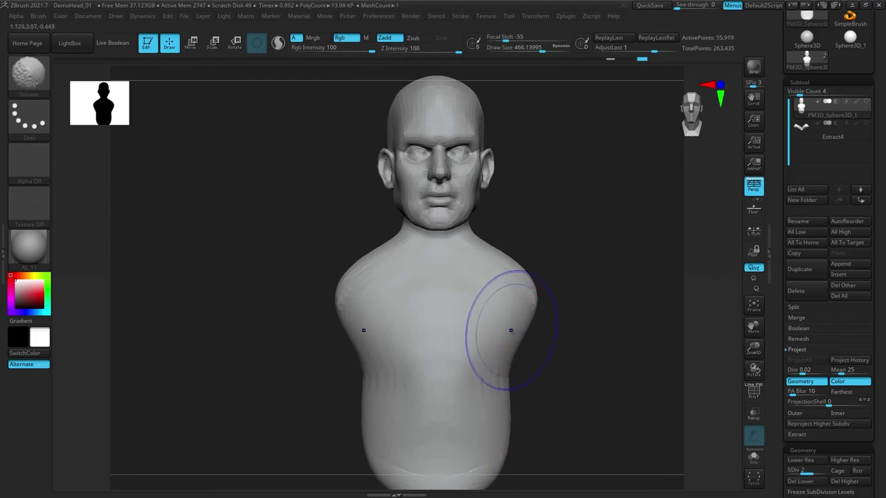
pyautogui.press('d')
# Smooth the ridges on the neck, back and torso base at lower subdivision levels
pyautogui.keyDown('shift'); pyautogui.moveTo(623, 374); pyautogui.dragTo(601, 330); pyautogui.keyUp('shift')
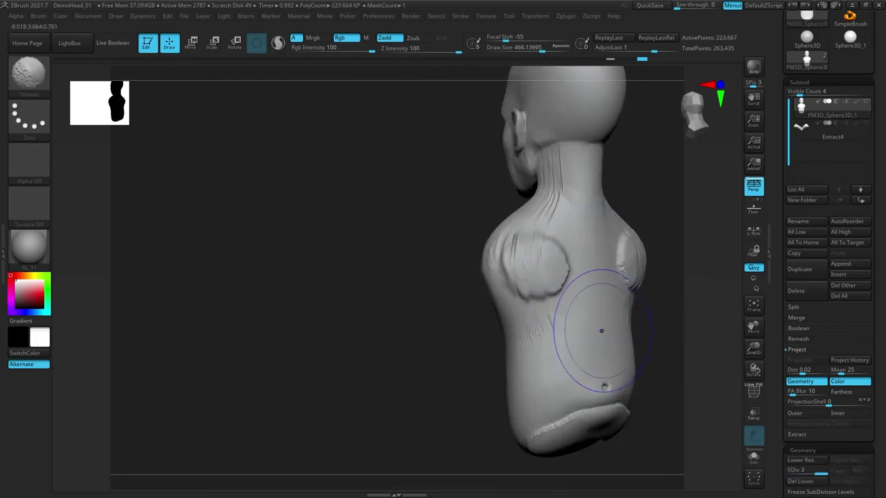
pyautogui.hotkey('shift', 'd')
pyautogui.hotkey('shift', 'd')
pyautogui.press('d')
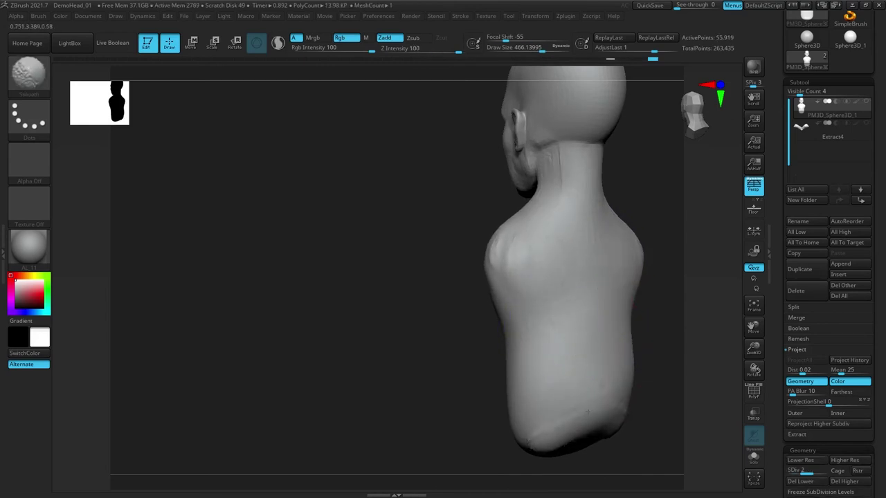
pyautogui.keyDown('shift'); pyautogui.moveTo(650, 333); pyautogui.dragTo(602, 332); pyautogui.keyUp('shift')
# Check the torso's wireframe and build up rough chest and abdominal muscle forms with ClayBuildup at draw size about 300
pyautogui.hotkey('shift', 'f')
pyautogui.moveTo(423, 394); pyautogui.dragTo(526, 389)
pyautogui.moveTo(666, 370); pyautogui.dragTo(594, 383)
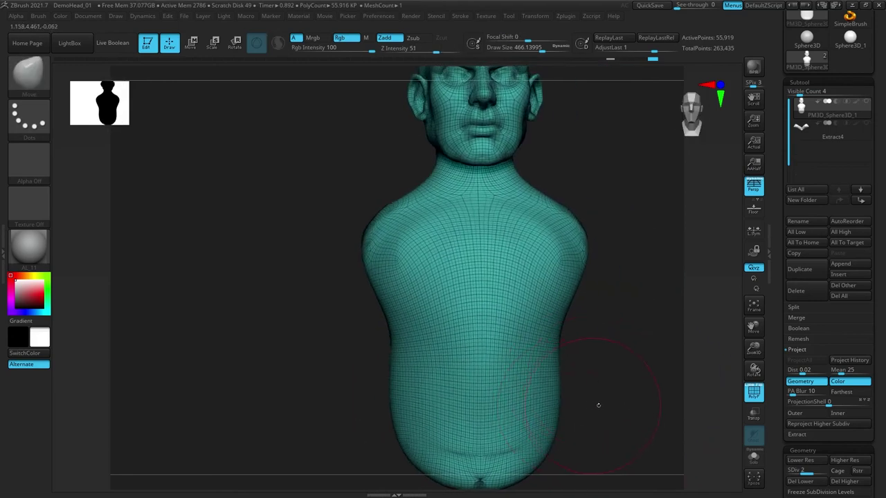
pyautogui.hotkey('shift', 'f')
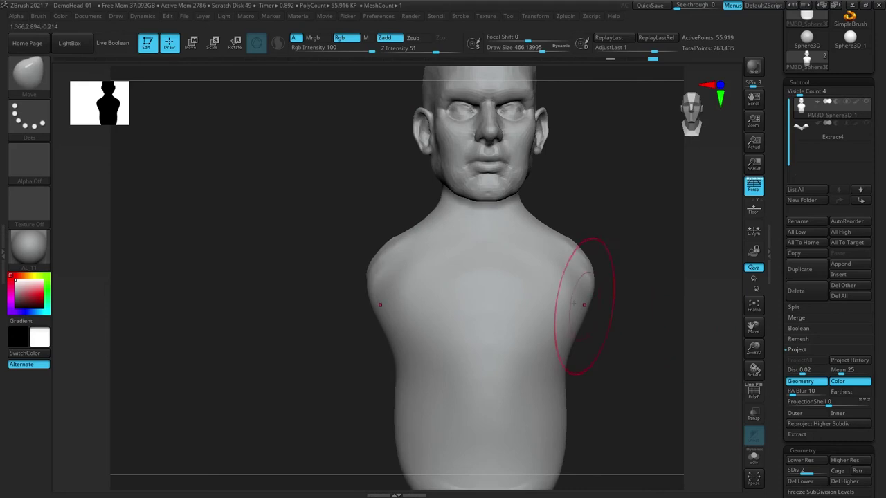
pyautogui.press('space')
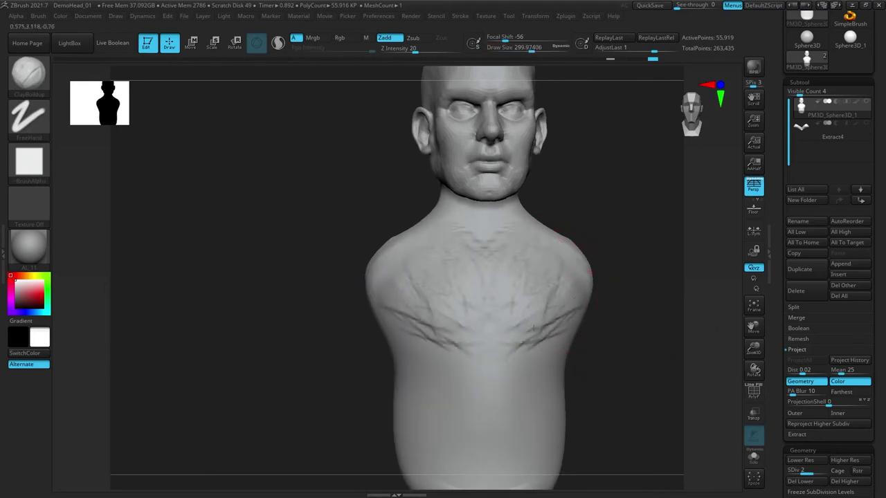
pyautogui.moveTo(472, 406); pyautogui.dragTo(458, 430)
pyautogui.keyDown('alt'); pyautogui.moveTo(593, 367); pyautogui.dragTo(617, 310); pyautogui.keyUp('alt')
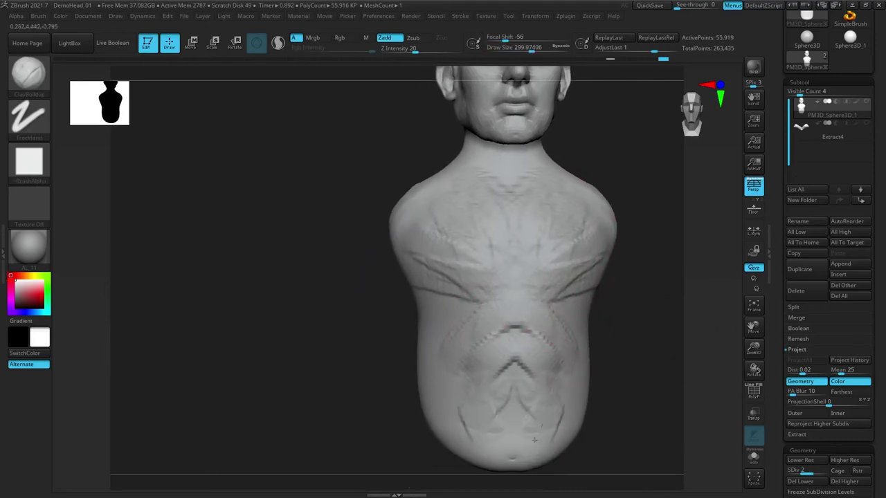
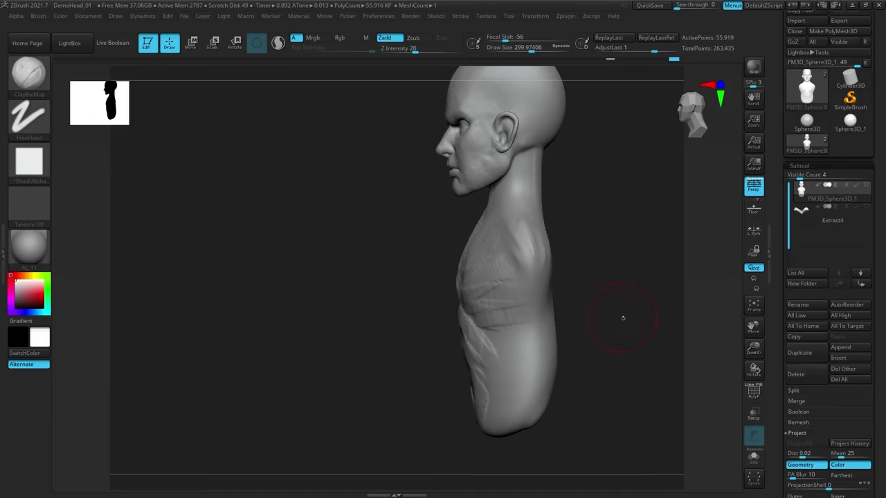
# Try to pull arms out of the bust's masked shoulders at a lower subdivision level, and undo the attempt
pyautogui.moveTo(614, 329)
pyautogui.mouseDown()
pyautogui.moveTo(537, 350)
pyautogui.moveTo(597, 396)
pyautogui.mouseUp()
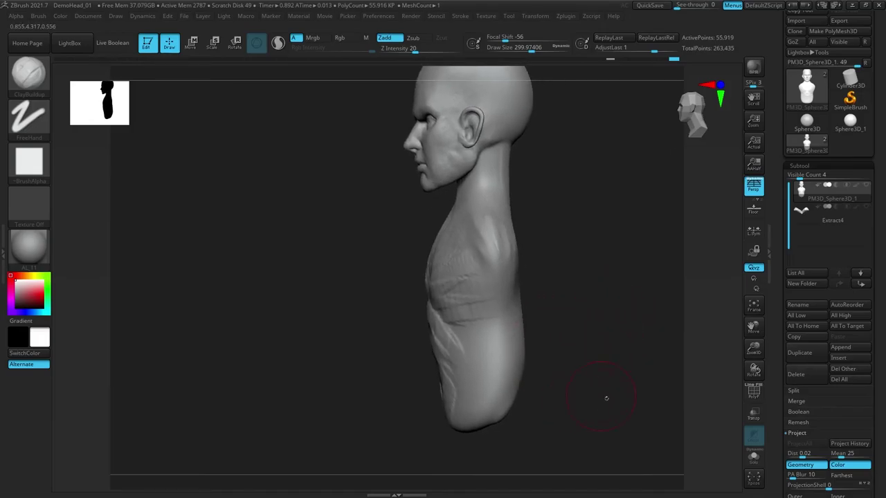
pyautogui.hotkey('shift', 'd')
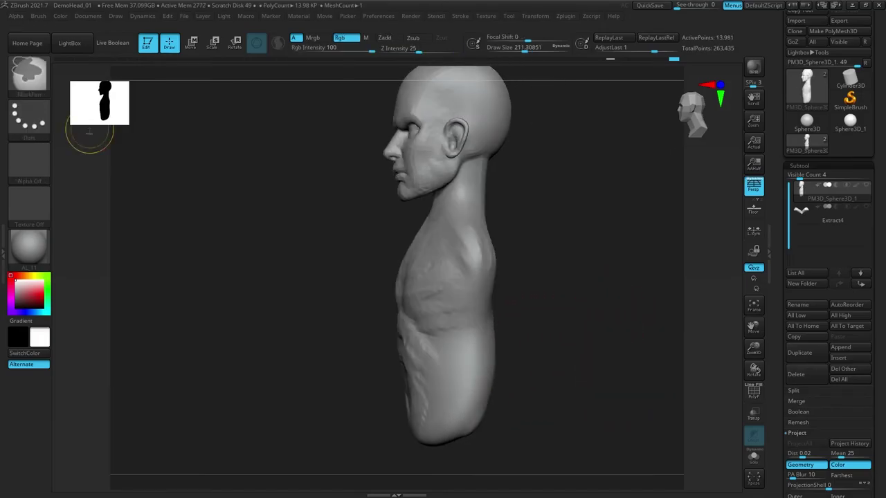
pyautogui.keyDown('ctrl'); pyautogui.click(551, 261); pyautogui.keyUp('ctrl')
pyautogui.moveTo(551, 261); pyautogui.dragTo(512, 270)
pyautogui.press('w')
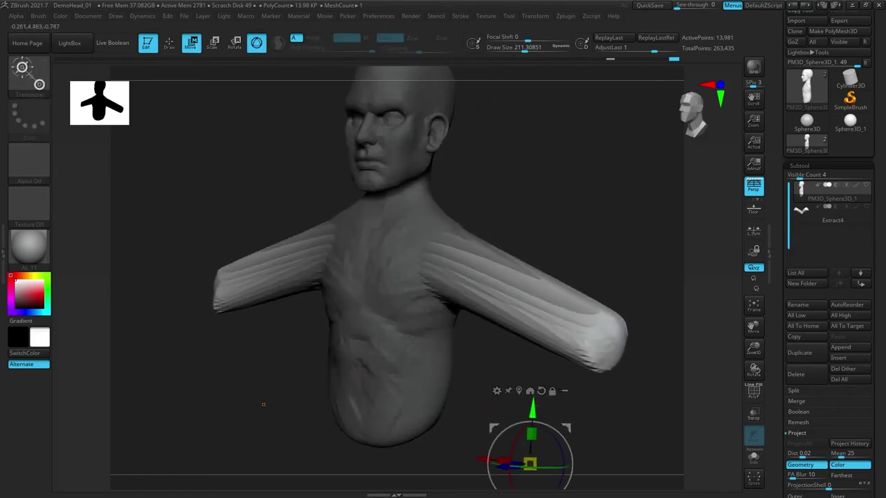
pyautogui.keyDown('alt'); pyautogui.moveTo(632, 388); pyautogui.dragTo(656, 377); pyautogui.keyUp('alt')
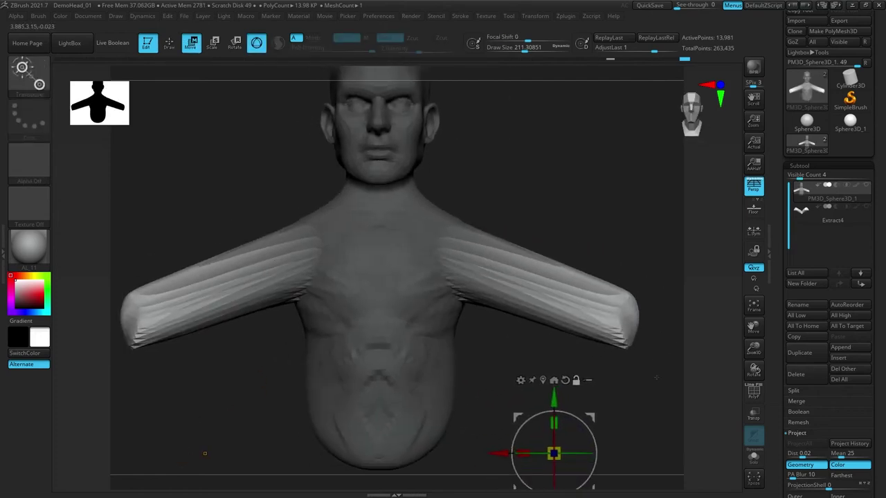
pyautogui.keyDown('ctrl'); pyautogui.click(205, 454); pyautogui.keyUp('ctrl')
pyautogui.hotkey('ctrl', 'z')
pyautogui.hotkey('ctrl', 'z')
pyautogui.moveTo(641, 406)
pyautogui.keyDown('alt'); pyautogui.mouseDown()
pyautogui.moveTo(671, 373)
pyautogui.moveTo(666, 395)
pyautogui.moveTo(648, 391)
pyautogui.mouseUp(); pyautogui.keyUp('alt')
pyautogui.hotkey('ctrl', 'z')
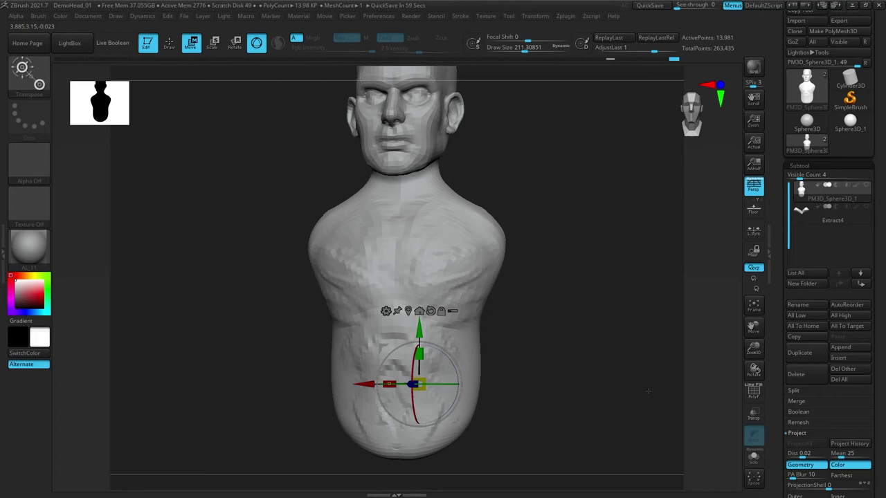
pyautogui.click(850, 82)
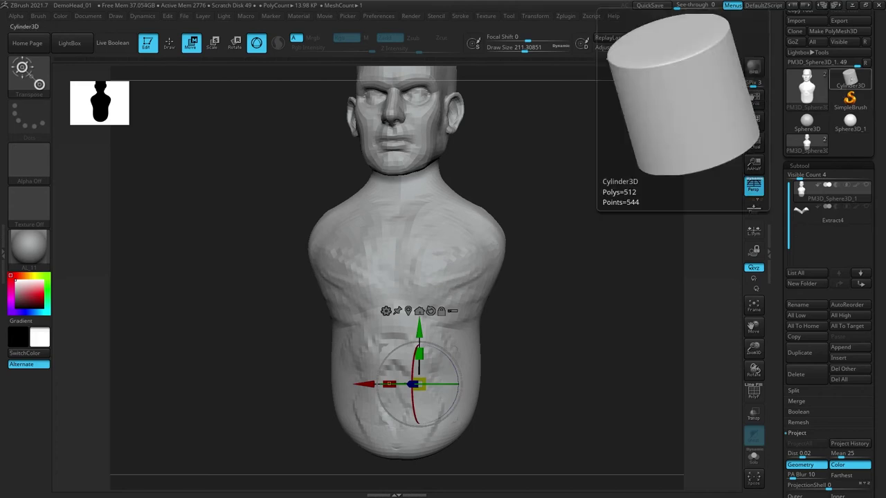
pyautogui.click(849, 82)
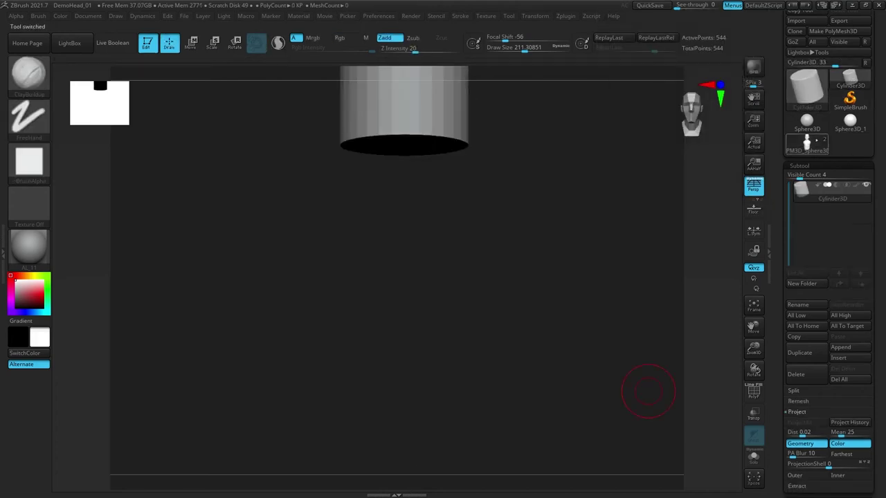
pyautogui.click(817, 141)
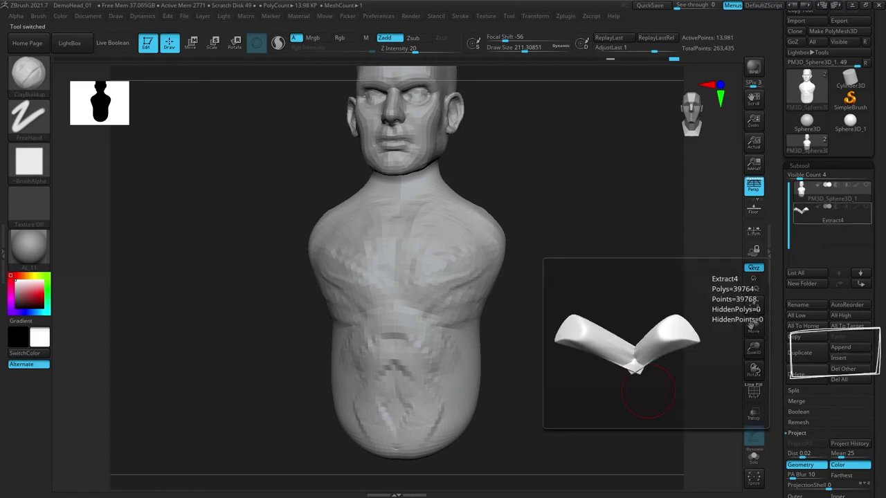
# Append a Cylinder3D to the bust as a new subtool
pyautogui.click(841, 348)
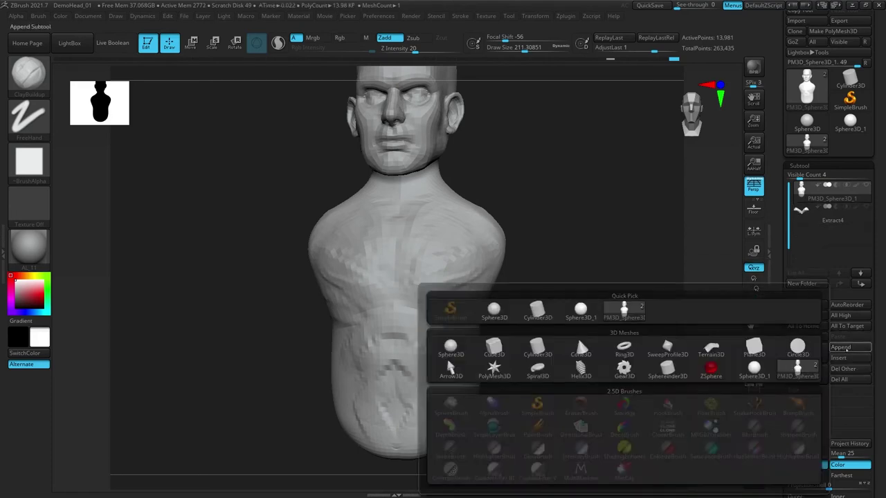
pyautogui.click(840, 347)
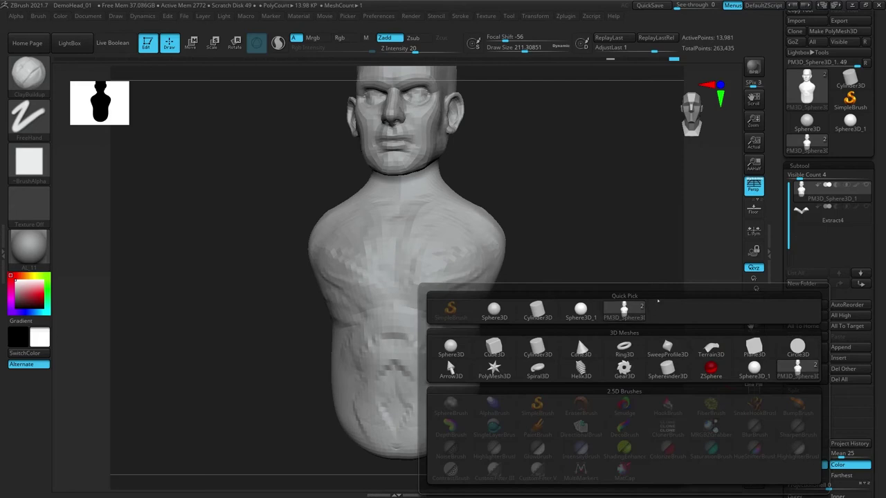
pyautogui.click(842, 350)
pyautogui.click(577, 339)
pyautogui.moveTo(592, 380); pyautogui.dragTo(612, 453)
pyautogui.moveTo(678, 402); pyautogui.dragTo(667, 380)
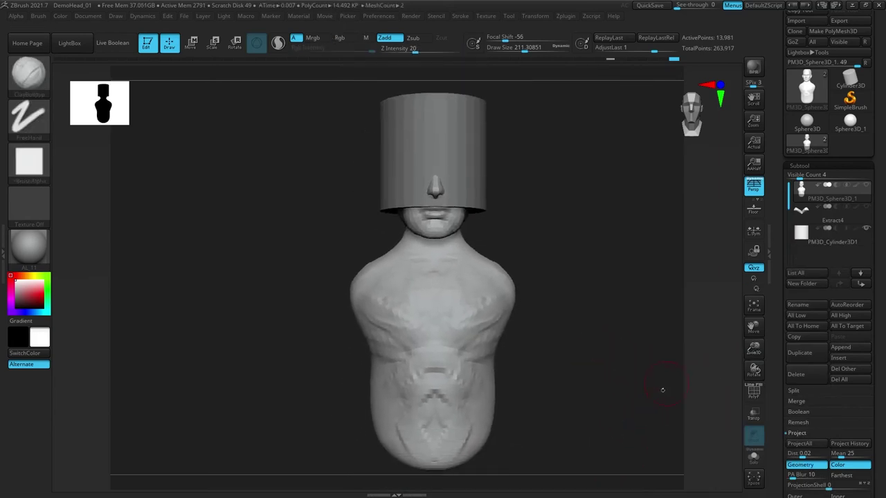
# Select the cylinder subtool with the bust visible, and move, narrow and lengthen it into an upright arm shape beside the torso
pyautogui.moveTo(803, 189)
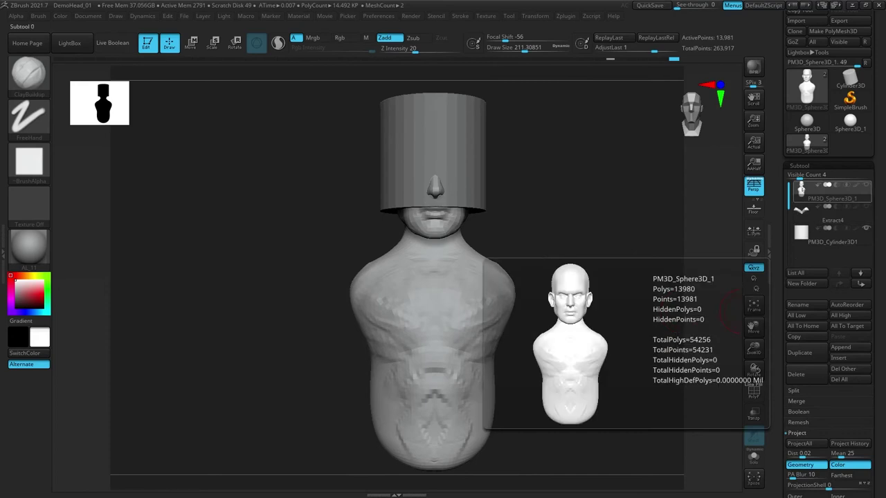
pyautogui.moveTo(801, 211)
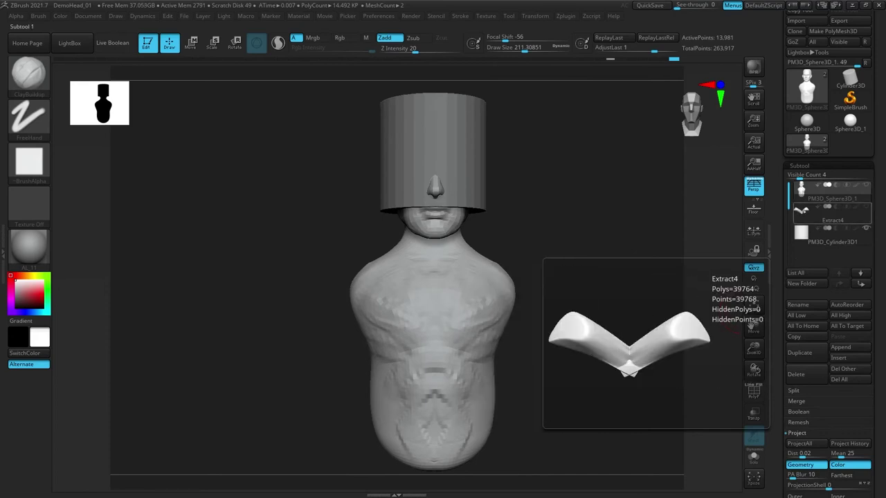
pyautogui.click(802, 233)
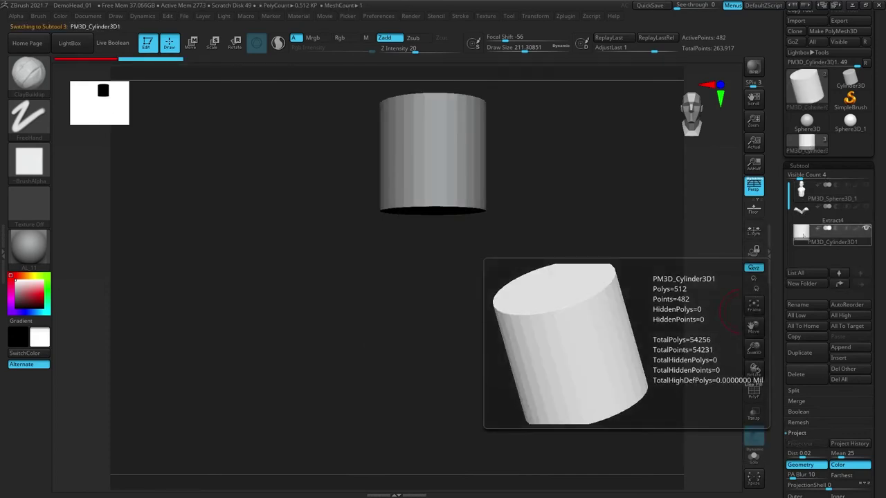
pyautogui.click(866, 184)
pyautogui.press('w')
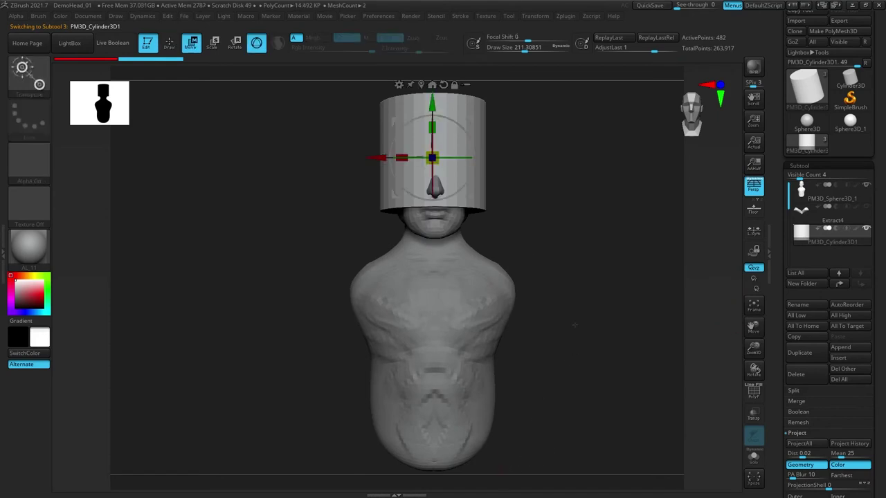
pyautogui.moveTo(434, 108); pyautogui.dragTo(433, 234)
pyautogui.moveTo(372, 283); pyautogui.dragTo(510, 336)
pyautogui.moveTo(572, 283); pyautogui.dragTo(551, 284)
pyautogui.moveTo(572, 252); pyautogui.dragTo(572, 142)
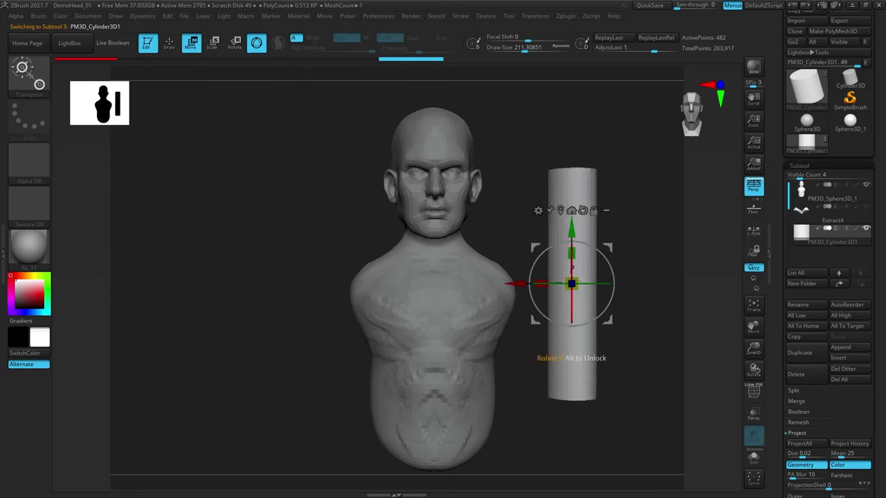
# Lower and tilt the cylinder diagonally outward, aligning its upper end with the shoulder from the side and front
pyautogui.moveTo(573, 231); pyautogui.dragTo(573, 287)
pyautogui.moveTo(530, 339); pyautogui.dragTo(502, 397)
pyautogui.keyDown('shift'); pyautogui.moveTo(706, 318); pyautogui.dragTo(642, 324); pyautogui.keyUp('shift')
pyautogui.moveTo(468, 355); pyautogui.dragTo(475, 356)
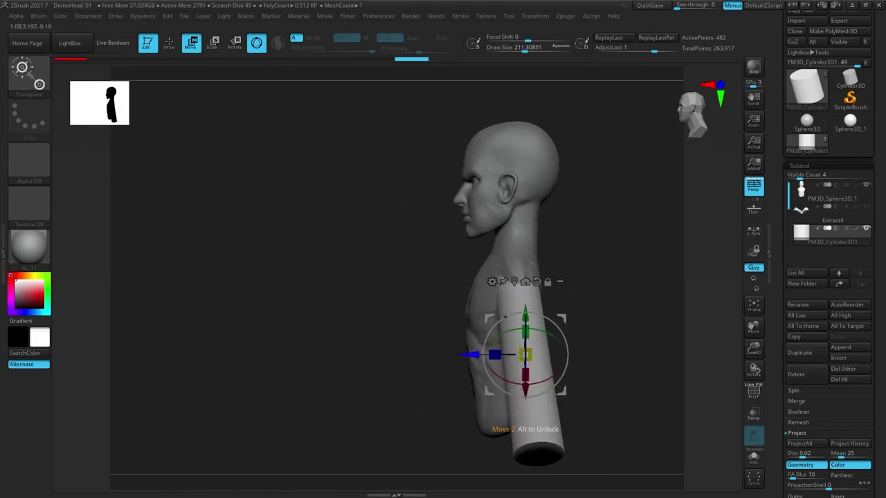
pyautogui.keyDown('shift'); pyautogui.moveTo(603, 301); pyautogui.dragTo(651, 299); pyautogui.keyUp('shift')
pyautogui.moveTo(484, 391); pyautogui.dragTo(488, 388)
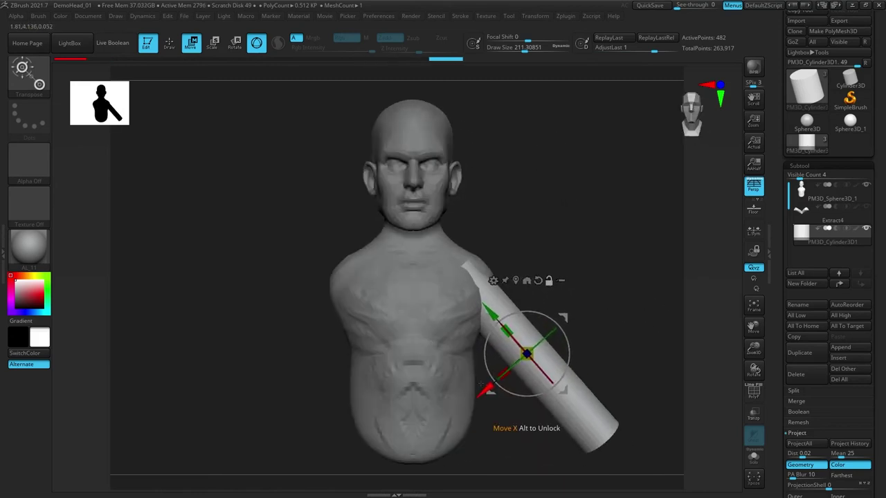
# Choose the Move brush at draw size about 659 and subdivide the arm cylinder once
pyautogui.keyDown('alt'); pyautogui.moveTo(667, 363); pyautogui.dragTo(683, 337); pyautogui.keyUp('alt')
pyautogui.press('q')
pyautogui.press('b')
pyautogui.press('t')
pyautogui.press('d')
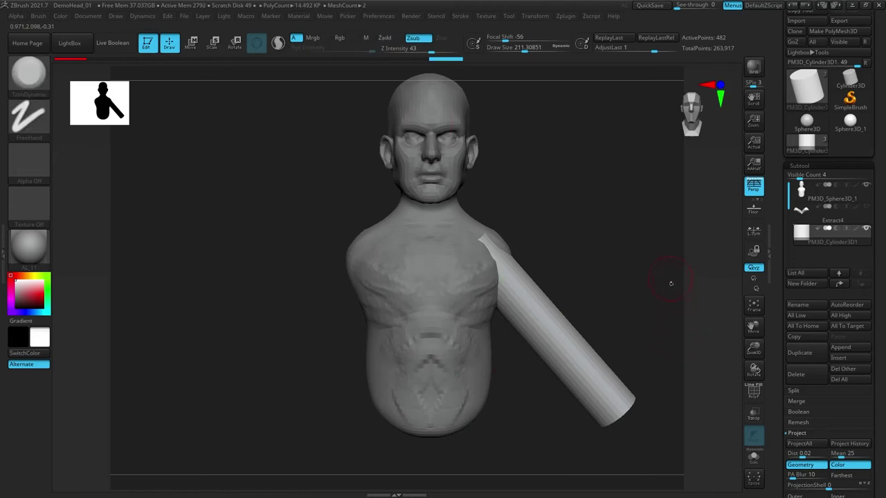
pyautogui.press('b')
pyautogui.press('m')
pyautogui.press('v')
pyautogui.keyDown('alt'); pyautogui.moveTo(659, 351); pyautogui.dragTo(679, 340); pyautogui.keyUp('alt')
pyautogui.press('space')
pyautogui.moveTo(523, 243); pyautogui.dragTo(539, 238)
pyautogui.press('space')
pyautogui.hotkey('ctrl', 'd')
# Shape the cylinder into a tapered arm with the Move brush, adjusting its contour from several angles
pyautogui.moveTo(681, 346); pyautogui.dragTo(598, 355)
pyautogui.moveTo(668, 332); pyautogui.dragTo(623, 346)
pyautogui.moveTo(644, 389); pyautogui.dragTo(651, 411)
pyautogui.moveTo(590, 322)
pyautogui.mouseDown()
pyautogui.moveTo(611, 310)
pyautogui.moveTo(545, 307)
pyautogui.mouseUp()
pyautogui.moveTo(609, 385)
pyautogui.mouseDown()
pyautogui.moveTo(619, 377)
pyautogui.moveTo(654, 394)
pyautogui.mouseUp()
pyautogui.keyDown('shift'); pyautogui.moveTo(676, 325); pyautogui.dragTo(658, 273); pyautogui.keyUp('shift')
pyautogui.moveTo(633, 315); pyautogui.dragTo(623, 330)
pyautogui.moveTo(590, 365); pyautogui.dragTo(600, 355)
pyautogui.moveTo(634, 388)
pyautogui.keyDown('shift'); pyautogui.mouseDown()
pyautogui.moveTo(666, 398)
pyautogui.moveTo(634, 333)
pyautogui.moveTo(638, 372)
pyautogui.moveTo(647, 355)
pyautogui.mouseUp(); pyautogui.keyUp('shift')
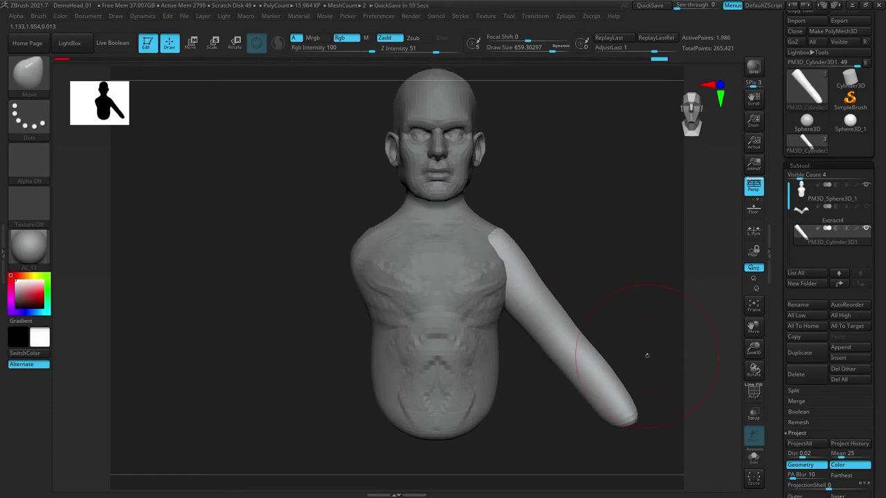
# Duplicate the arm subtool and select the copy
pyautogui.scroll(-1, 809, 333)
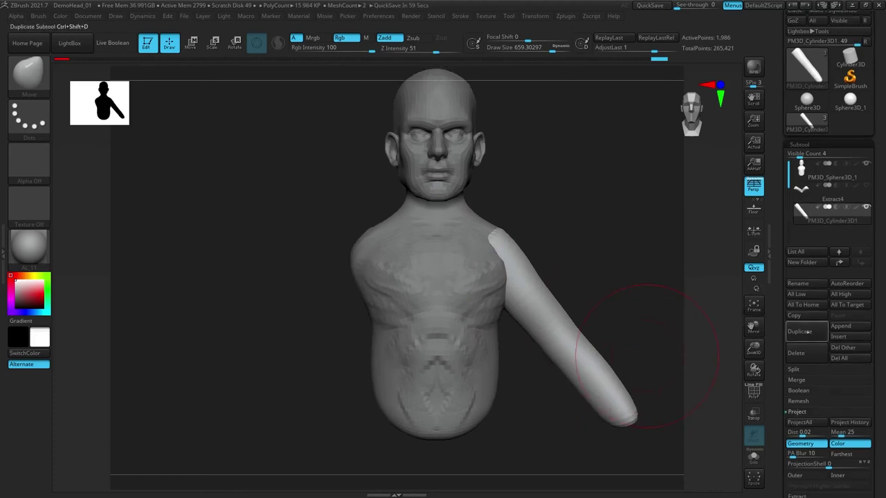
pyautogui.click(803, 332)
pyautogui.click(807, 236)
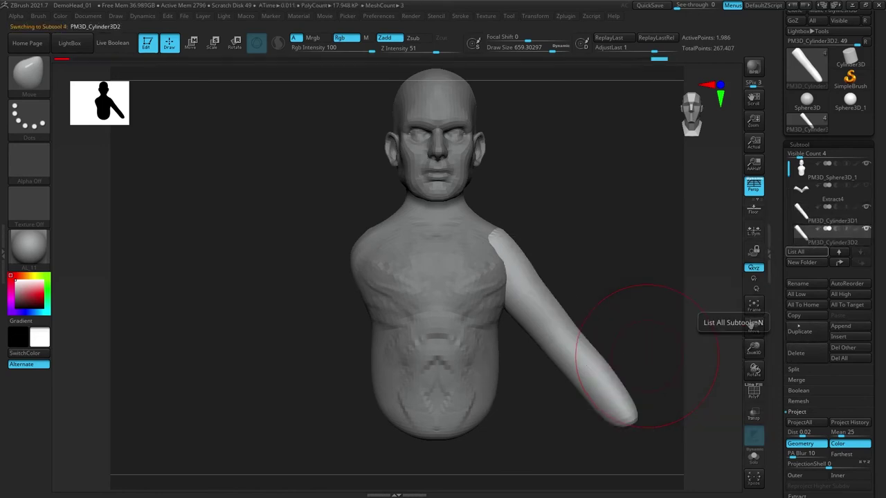
# Try out the Size deformation on the duplicated arm, undo it and try to mirror the arm
pyautogui.moveTo(787, 495); pyautogui.dragTo(787, 296)
pyautogui.scroll(-15, 781, 230)
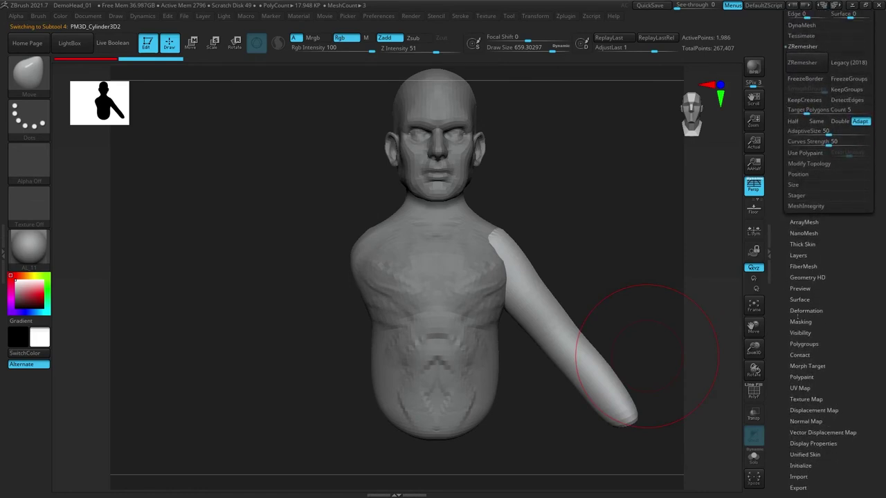
pyautogui.press('shift')
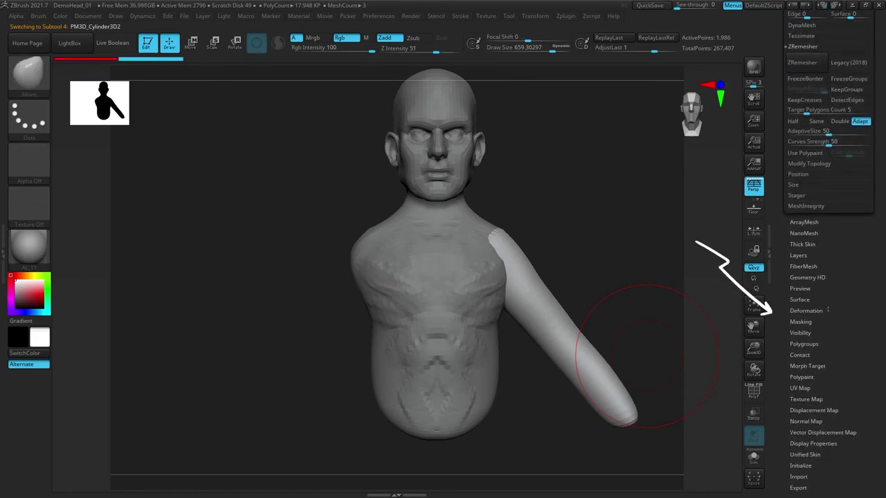
pyautogui.click(806, 311)
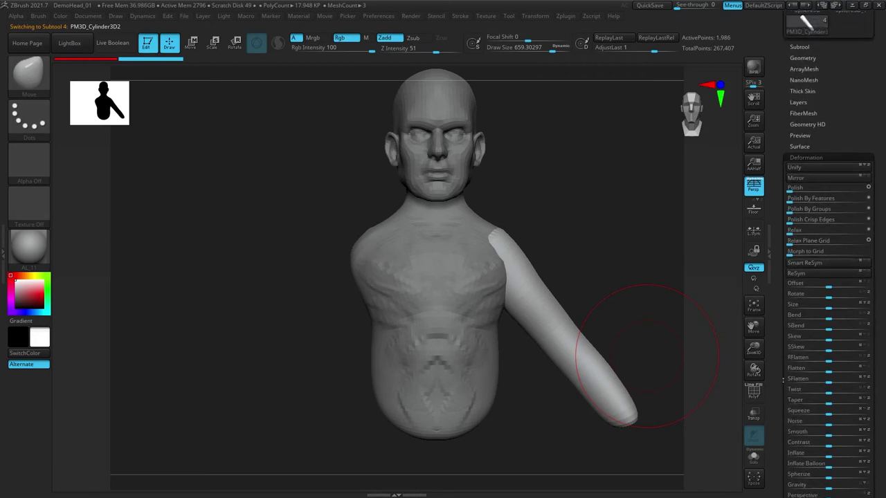
pyautogui.moveTo(829, 305); pyautogui.dragTo(846, 305)
pyautogui.hotkey('ctrl', 'z')
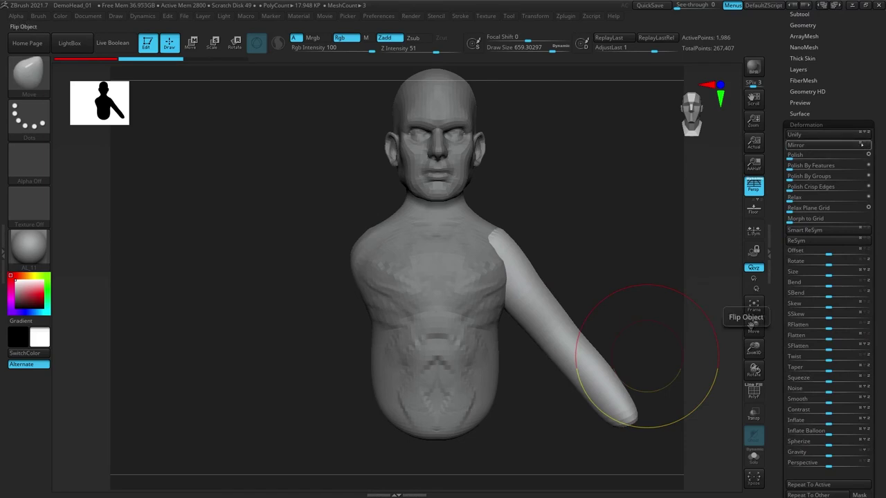
pyautogui.click(820, 146)
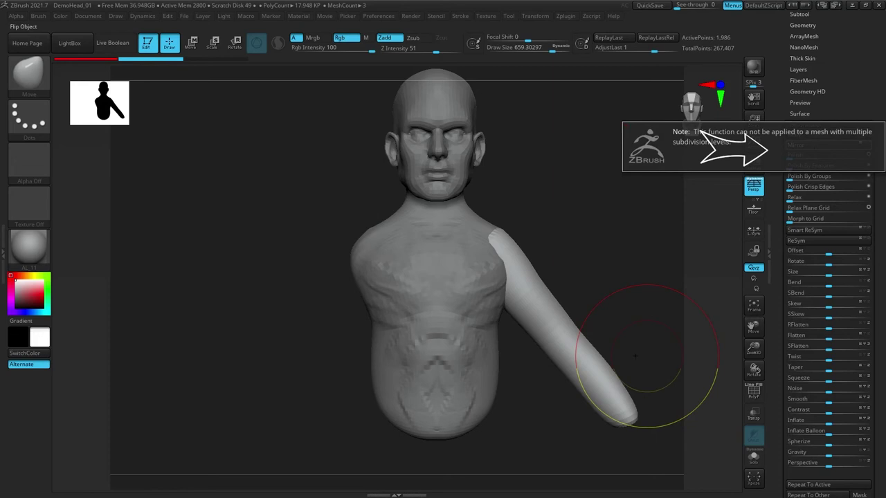
# Delete the duplicated arm's lower subdivision levels
pyautogui.moveTo(785, 115); pyautogui.dragTo(785, 309)
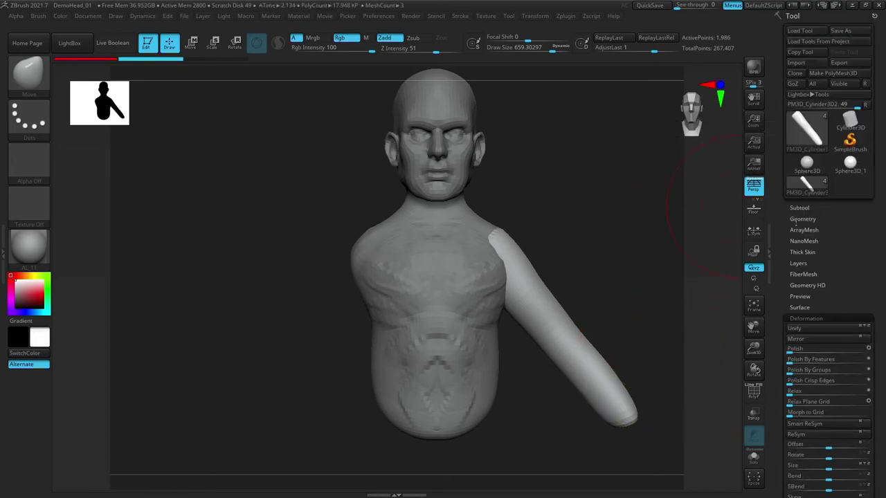
pyautogui.click(803, 207)
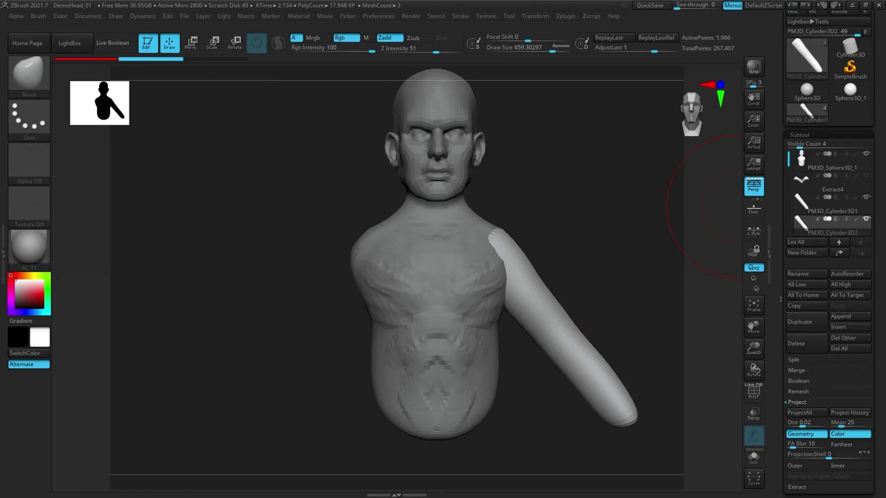
pyautogui.moveTo(781, 296); pyautogui.dragTo(775, 404)
pyautogui.scroll(-10, 783, 401)
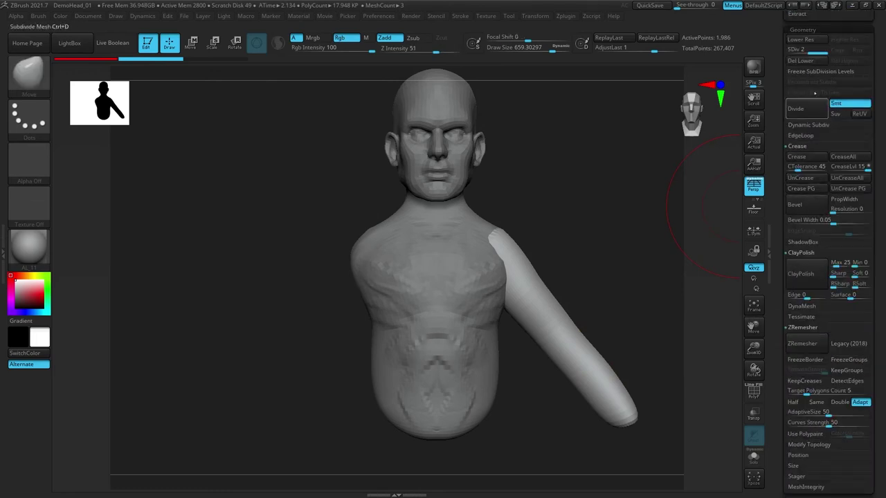
pyautogui.click(805, 40)
pyautogui.hotkey('ctrl', 'z')
pyautogui.press('b')
pyautogui.press('m')
pyautogui.press('v')
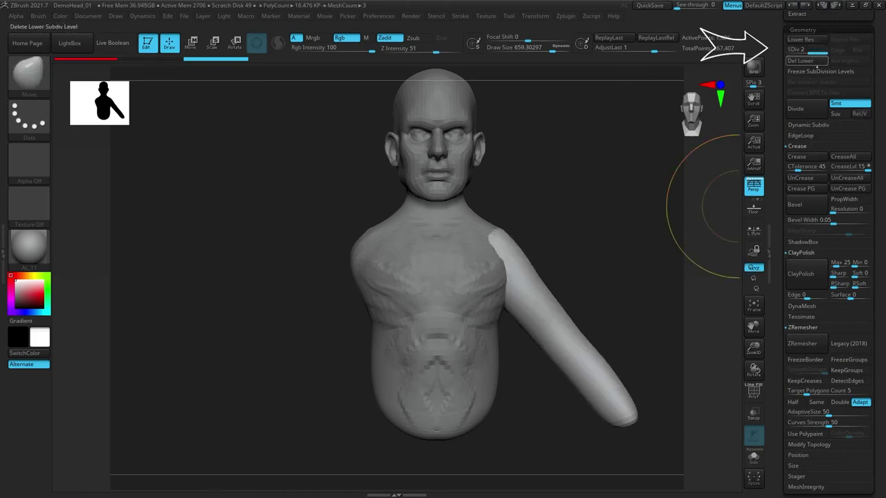
pyautogui.click(818, 61)
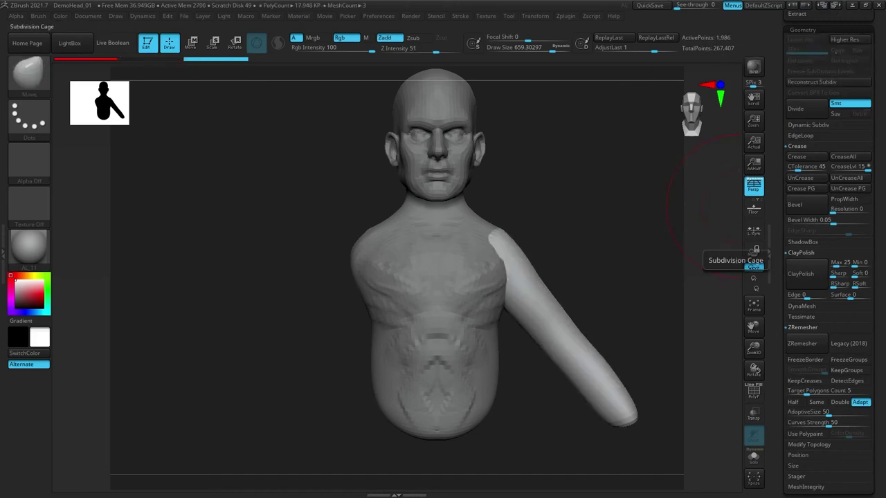
# Mirror the duplicated arm along X to the opposite side of the torso
pyautogui.scroll(-5, 824, 290)
pyautogui.click(807, 241)
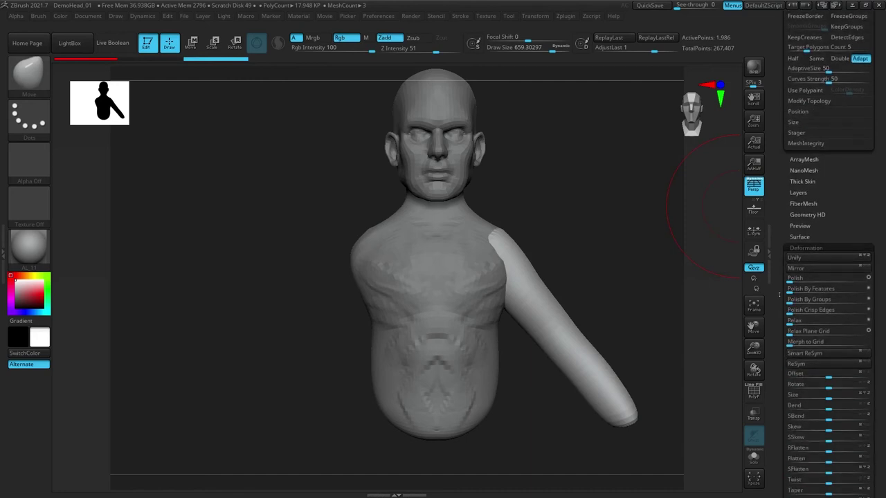
pyautogui.click(802, 250)
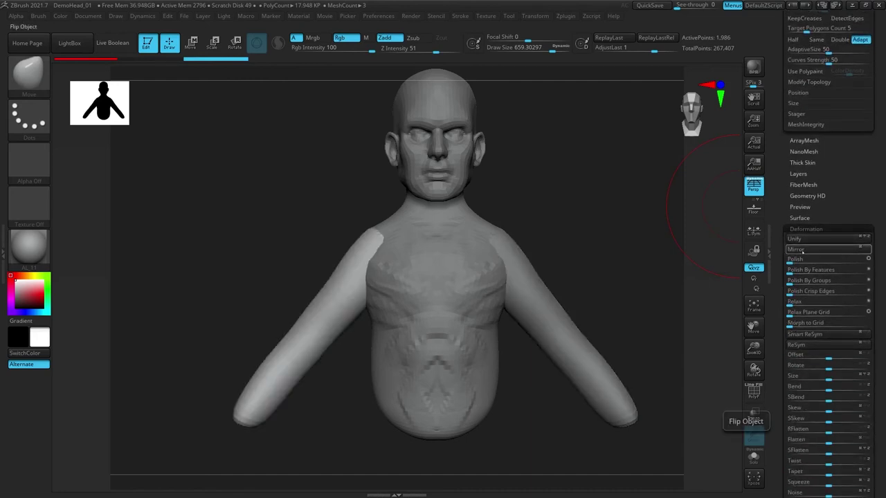
pyautogui.scroll(15, 802, 251)
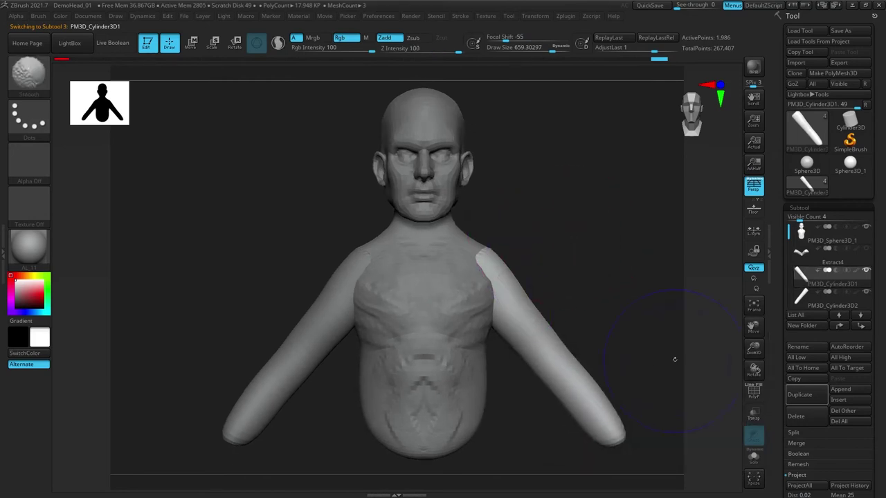
# Reorder the subtools so the head and torso sits directly above the two arm cylinders, and select it
pyautogui.keyDown('alt'); pyautogui.moveTo(680, 390); pyautogui.dragTo(665, 385); pyautogui.keyUp('alt')
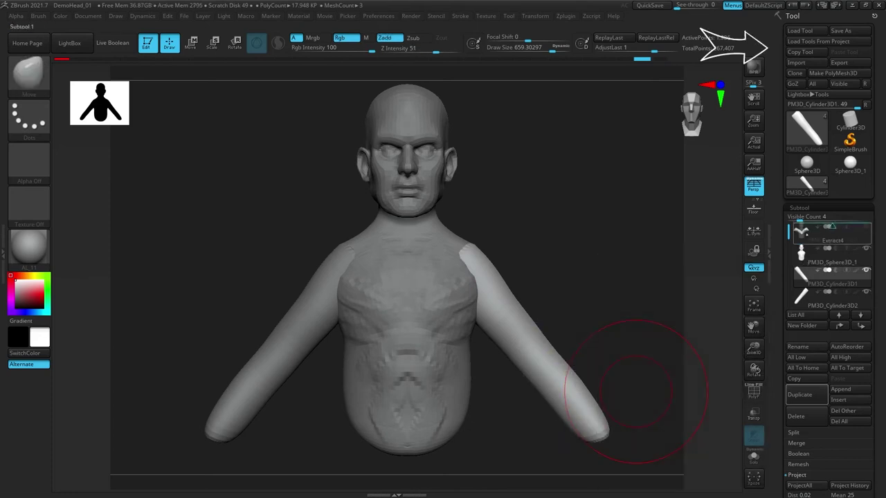
pyautogui.moveTo(848, 234); pyautogui.dragTo(850, 286)
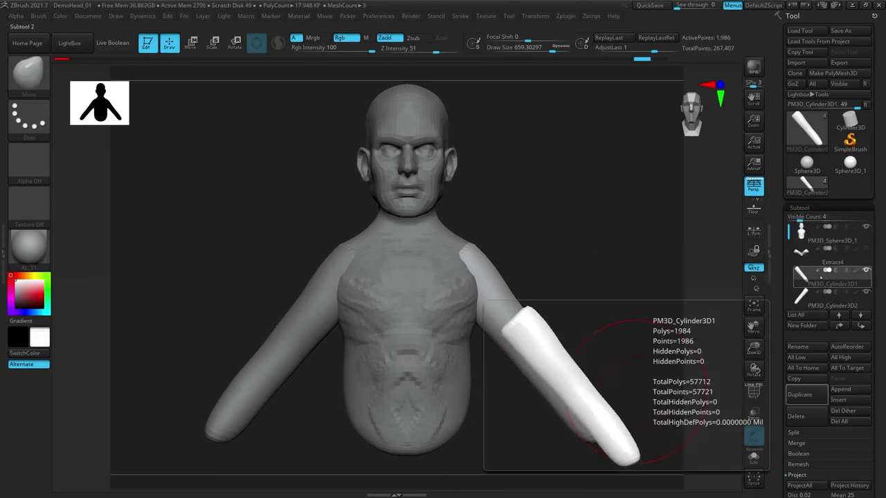
pyautogui.moveTo(809, 232); pyautogui.dragTo(809, 262)
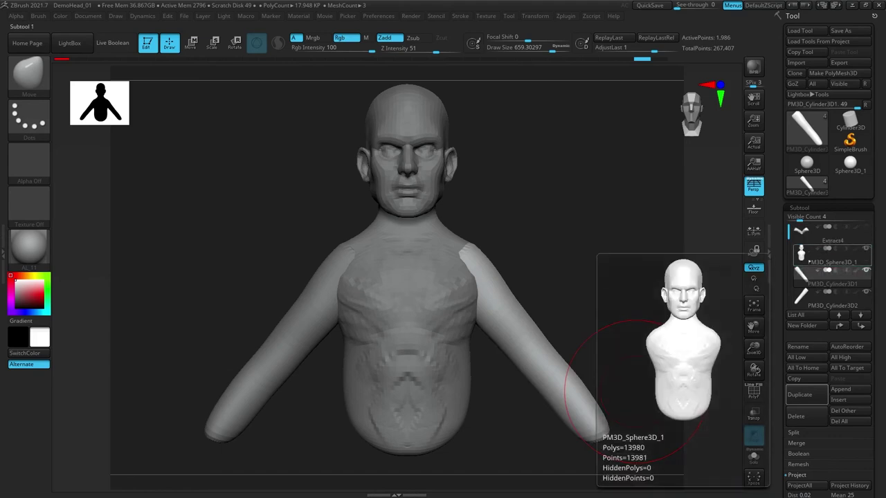
pyautogui.click(810, 257)
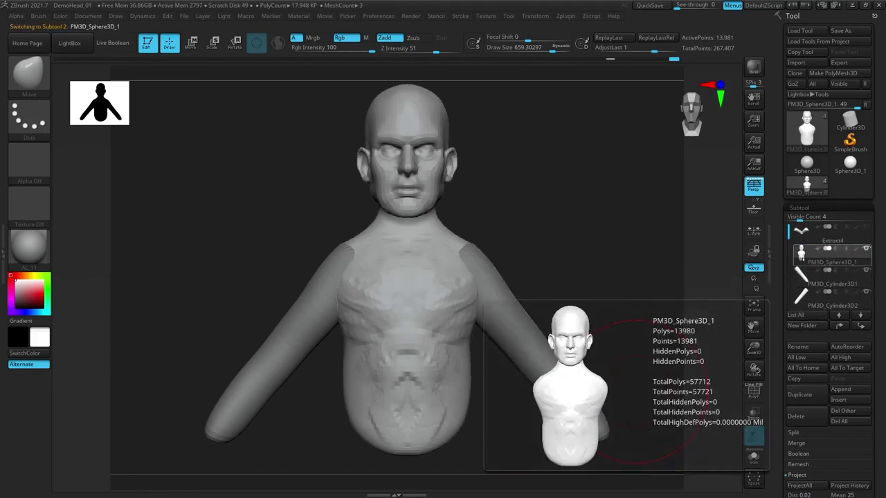
pyautogui.scroll(-1, 817, 276)
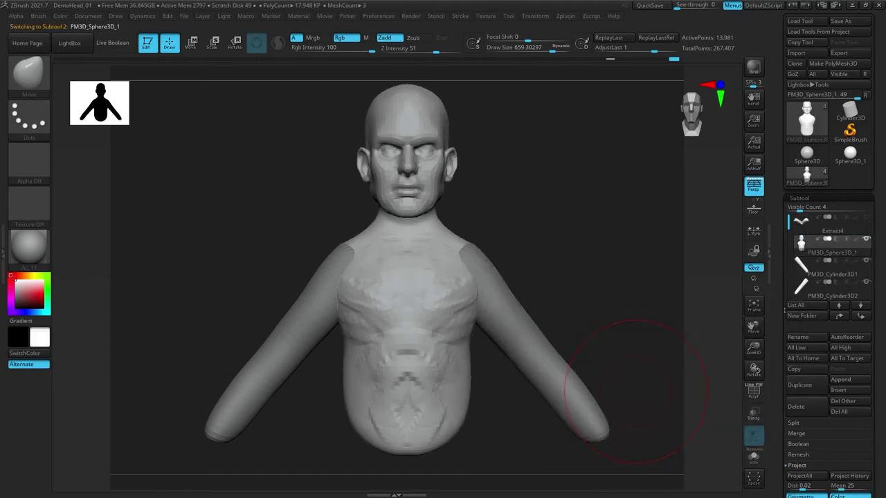
pyautogui.press('shift')
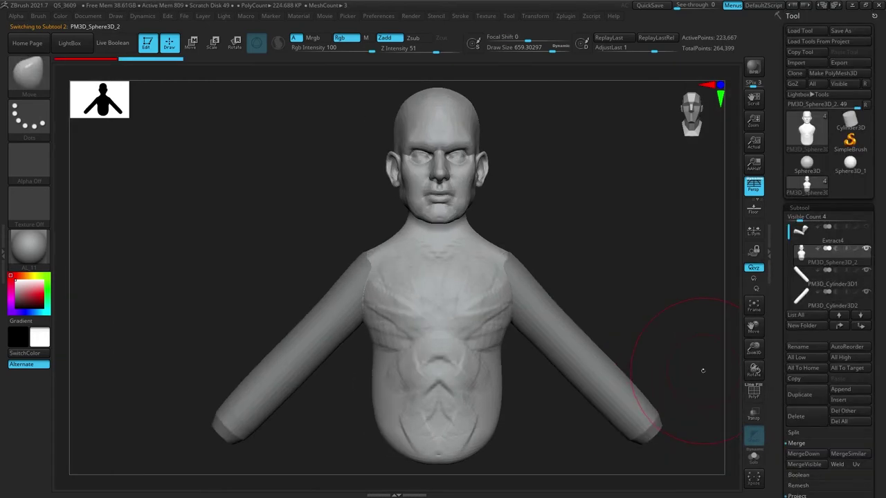
# Merge both arm cylinder subtools down into the head and torso subtool, accepting that it cannot be undone
pyautogui.moveTo(703, 370); pyautogui.dragTo(643, 324)
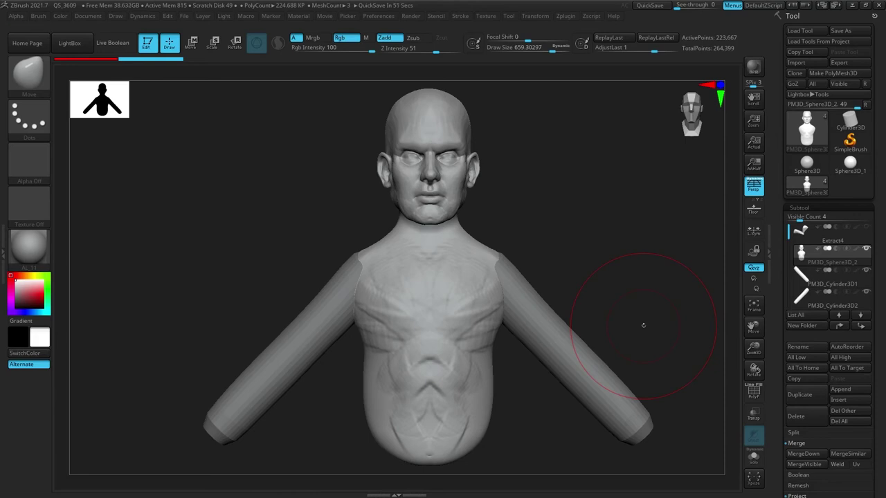
pyautogui.moveTo(643, 325); pyautogui.dragTo(665, 302)
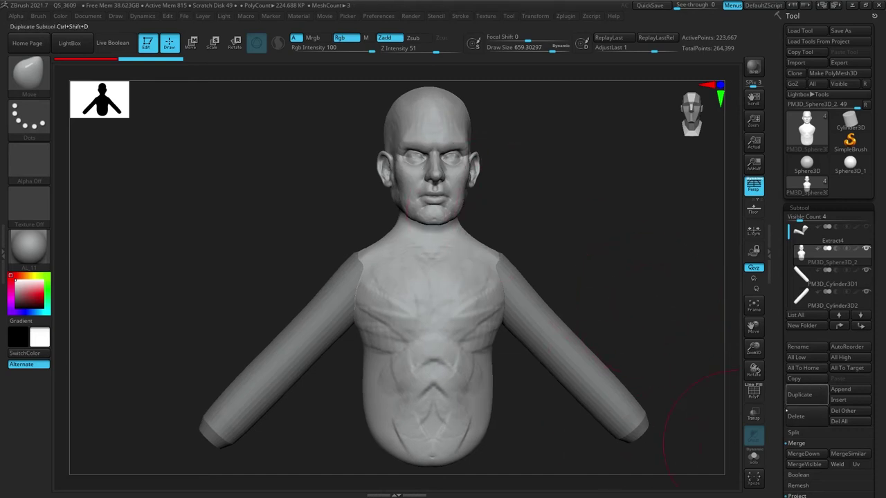
pyautogui.scroll(-5, 781, 343)
pyautogui.click(814, 336)
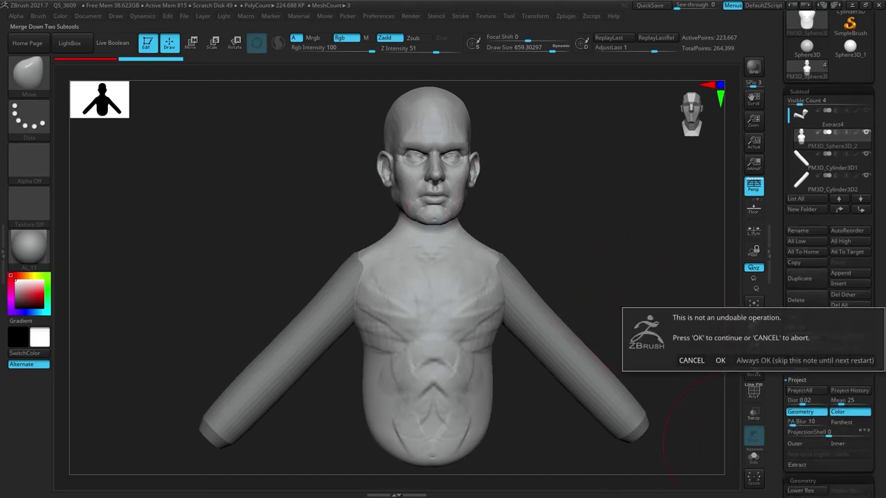
pyautogui.click(719, 361)
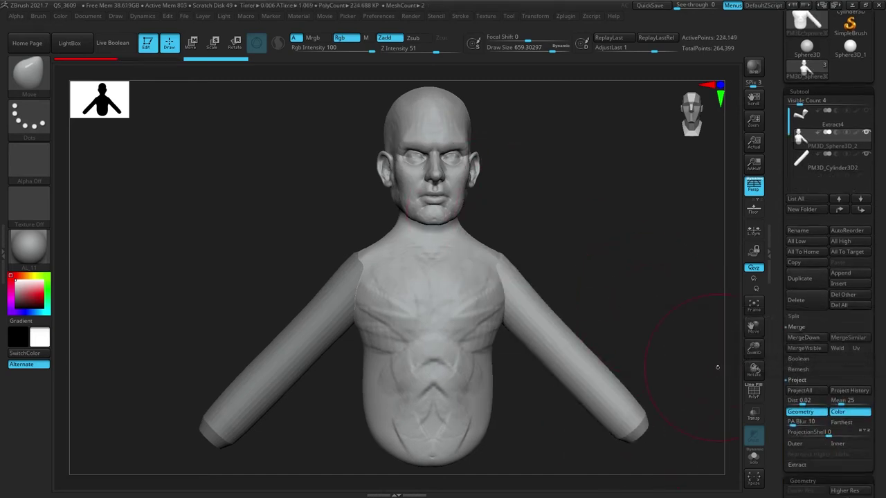
pyautogui.click(821, 337)
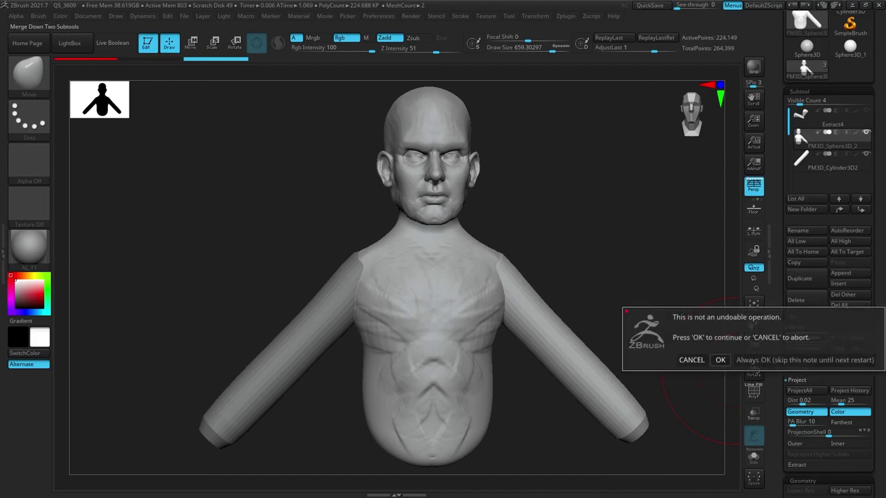
pyautogui.click(721, 360)
pyautogui.keyDown('shift'); pyautogui.moveTo(714, 404); pyautogui.dragTo(720, 374); pyautogui.keyUp('shift')
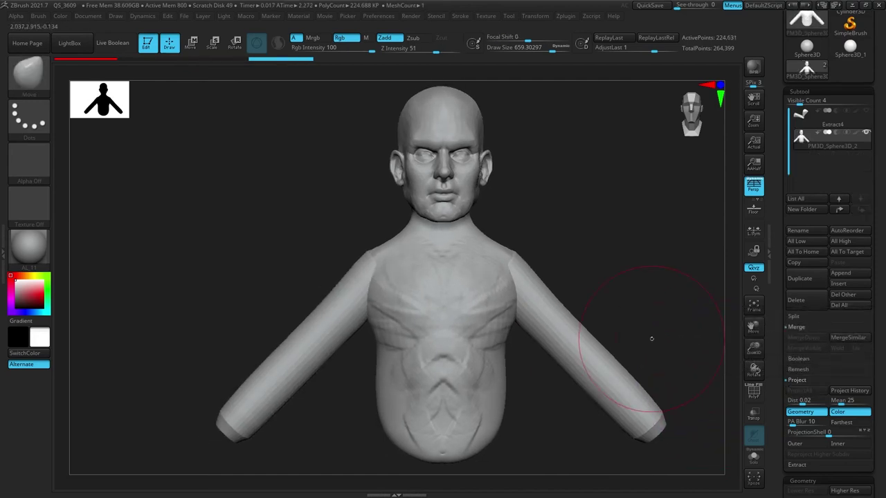
# Reduce the brush draw size to about 412 and reshape the shoulders where the torso meets the arms
pyautogui.moveTo(652, 338); pyautogui.dragTo(702, 198)
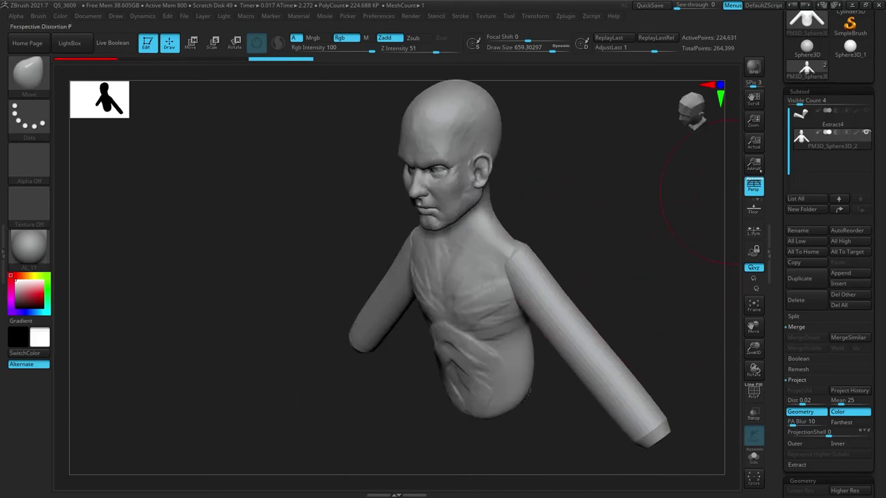
pyautogui.moveTo(675, 263)
pyautogui.mouseDown()
pyautogui.moveTo(629, 328)
pyautogui.moveTo(526, 281)
pyautogui.mouseUp()
pyautogui.moveTo(581, 270)
pyautogui.mouseDown()
pyautogui.moveTo(541, 268)
pyautogui.moveTo(536, 244)
pyautogui.moveTo(505, 254)
pyautogui.moveTo(493, 282)
pyautogui.moveTo(521, 270)
pyautogui.mouseUp()
pyautogui.press('space')
pyautogui.keyDown('shift'); pyautogui.moveTo(595, 217); pyautogui.dragTo(547, 300); pyautogui.keyUp('shift')
# Display the polyframe and inspect the separate arm polygroup by isolating it and restoring the full model
pyautogui.hotkey('shift', 'f')
pyautogui.hotkey('shift', 'f')
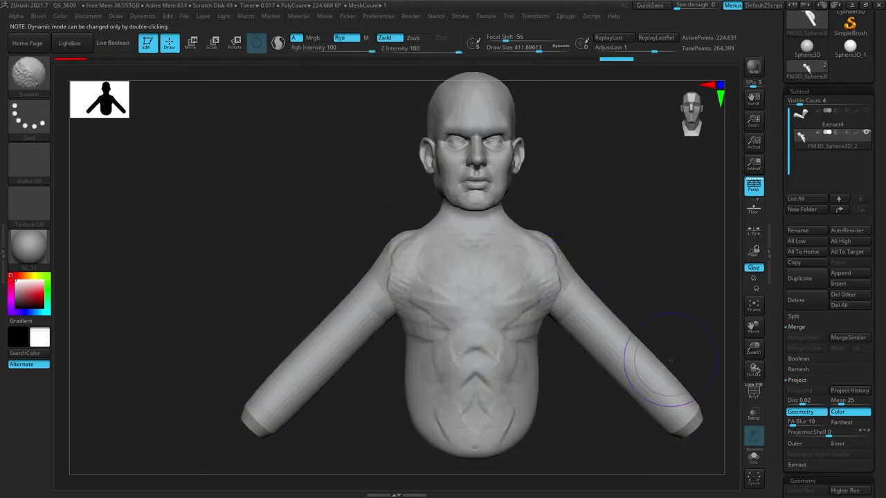
pyautogui.hotkey('shift', 'f')
pyautogui.keyDown('alt'); pyautogui.moveTo(668, 292); pyautogui.dragTo(644, 286); pyautogui.keyUp('alt')
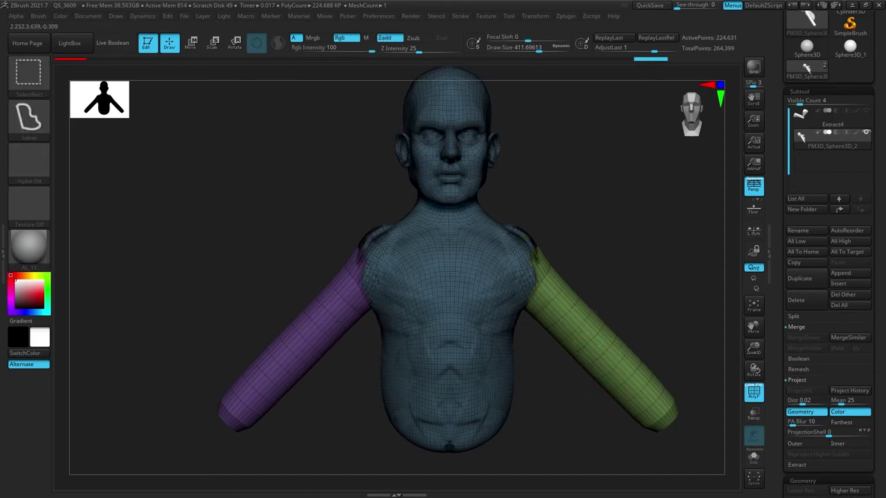
pyautogui.keyDown('ctrl'); pyautogui.keyDown('shift'); pyautogui.click(583, 345); pyautogui.keyUp('shift'); pyautogui.keyUp('ctrl')
pyautogui.keyDown('ctrl'); pyautogui.keyDown('shift'); pyautogui.click(682, 359); pyautogui.keyUp('shift'); pyautogui.keyUp('ctrl')
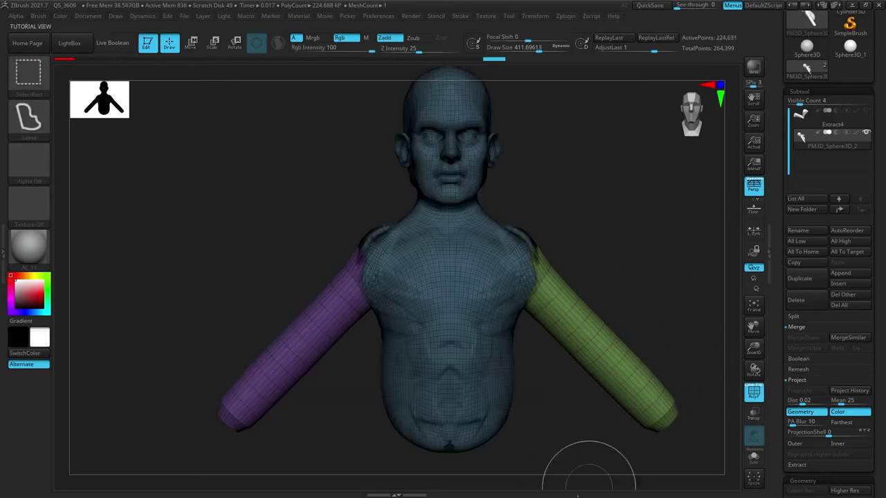
pyautogui.moveTo(696, 423); pyautogui.dragTo(669, 438)
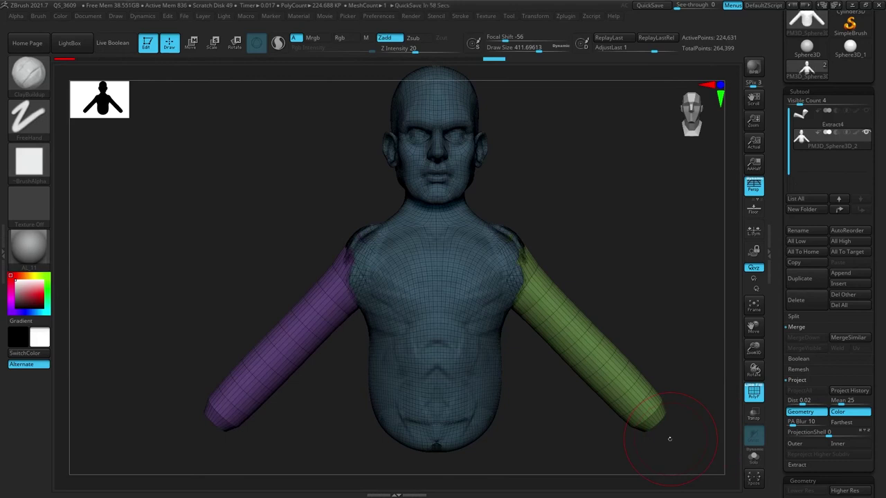
pyautogui.keyDown('ctrl'); pyautogui.keyDown('shift'); pyautogui.click(651, 423); pyautogui.keyUp('shift'); pyautogui.keyUp('ctrl')
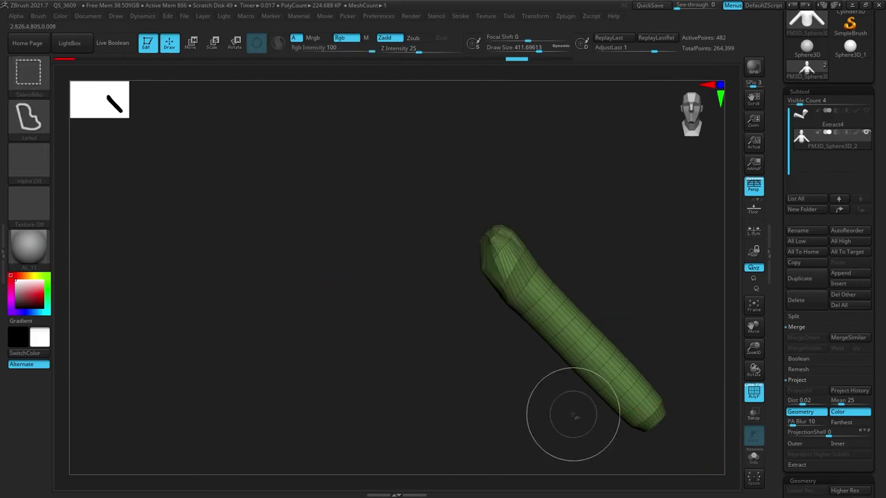
pyautogui.hotkey('ctrl', 'z')
pyautogui.keyDown('ctrl'); pyautogui.keyDown('shift'); pyautogui.click(575, 341); pyautogui.keyUp('shift'); pyautogui.keyUp('ctrl')
pyautogui.hotkey('ctrl', 'z')
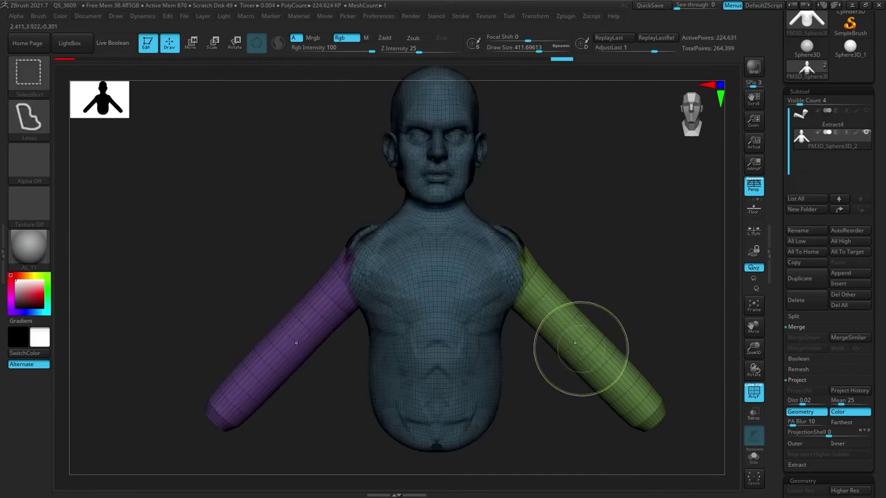
# Hide both arm polygroups and invert the visibility to isolate the two arms
pyautogui.keyDown('ctrl'); pyautogui.keyDown('shift'); pyautogui.click(584, 350); pyautogui.keyUp('shift'); pyautogui.keyUp('ctrl')
pyautogui.keyDown('ctrl'); pyautogui.keyDown('shift'); pyautogui.click(647, 277); pyautogui.keyUp('shift'); pyautogui.keyUp('ctrl')
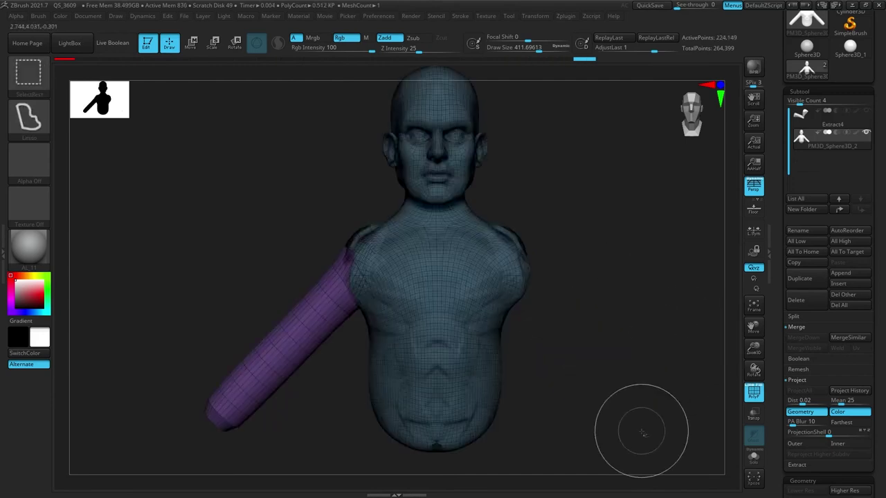
pyautogui.keyDown('ctrl'); pyautogui.keyDown('alt'); pyautogui.keyDown('shift'); pyautogui.click(305, 311); pyautogui.keyUp('shift'); pyautogui.keyUp('alt'); pyautogui.keyUp('ctrl')
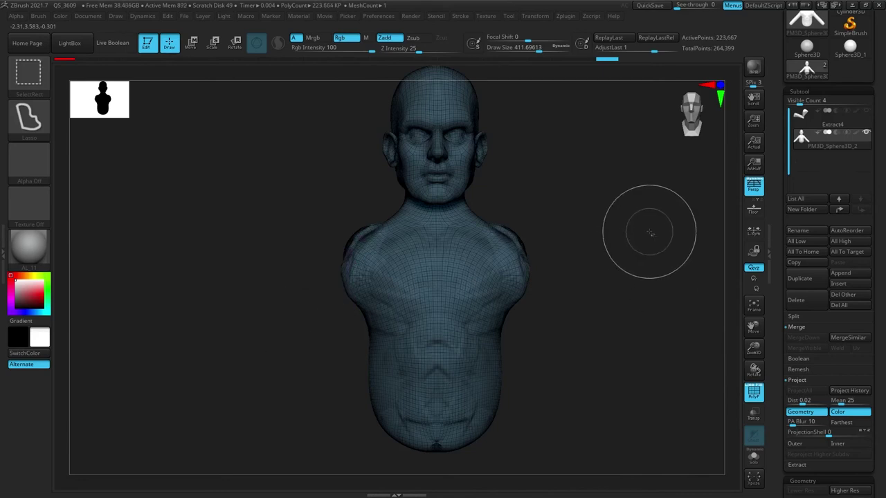
pyautogui.keyDown('ctrl'); pyautogui.keyDown('shift'); pyautogui.click(682, 289); pyautogui.keyUp('shift'); pyautogui.keyUp('ctrl')
# Combine the two visible arms into one polygroup with GroupVisible, and check it by isolating the arms and restoring the full bust
pyautogui.scroll(-10, 827, 208)
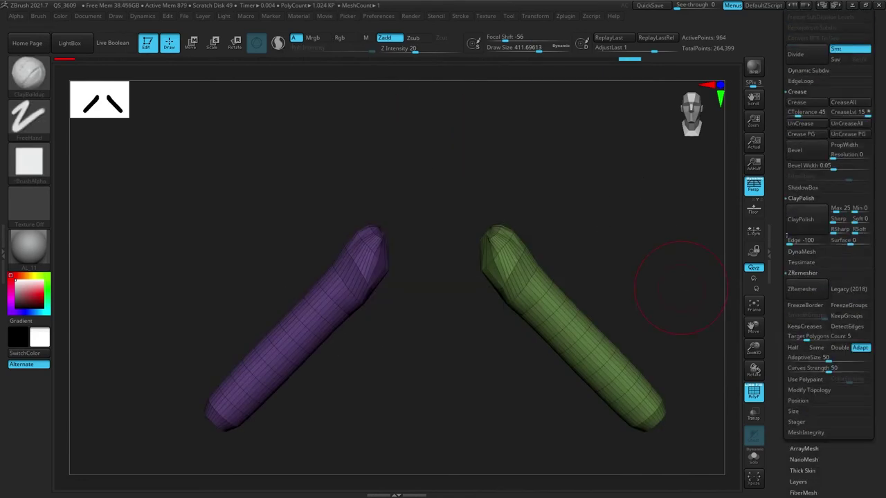
pyautogui.scroll(-3, 800, 166)
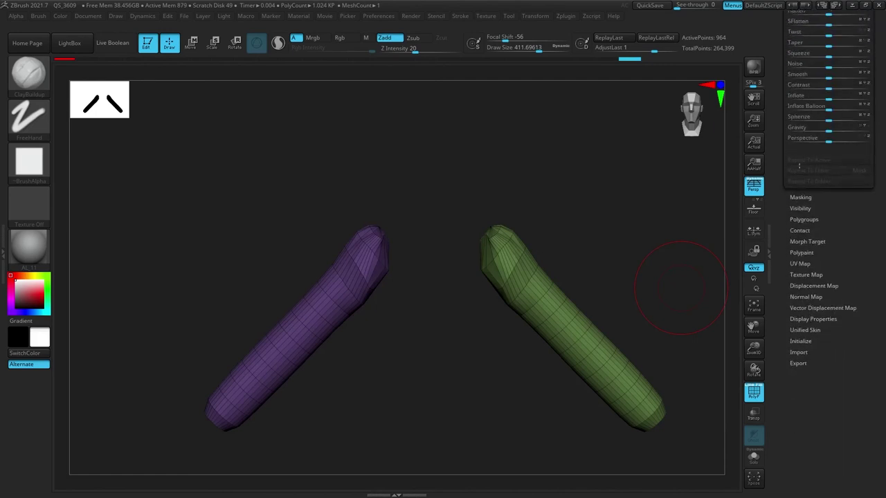
pyautogui.click(803, 220)
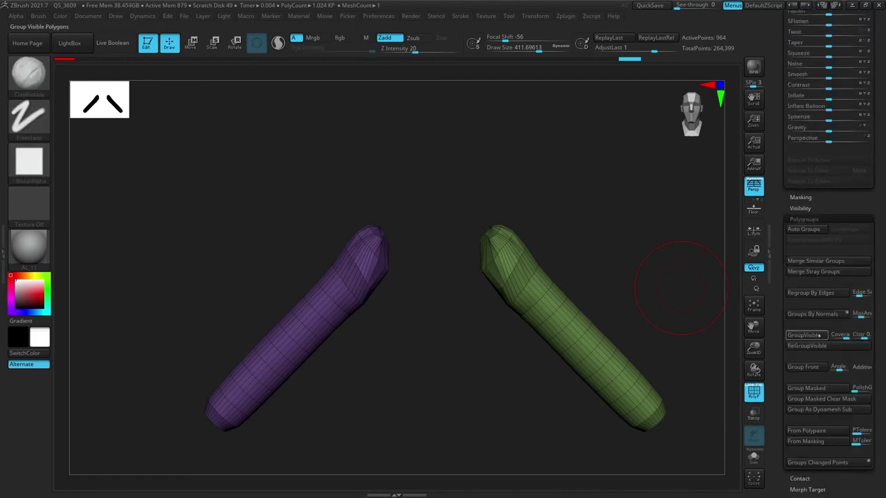
pyautogui.click(805, 335)
pyautogui.keyDown('ctrl'); pyautogui.keyDown('shift'); pyautogui.click(692, 318); pyautogui.keyUp('shift'); pyautogui.keyUp('ctrl')
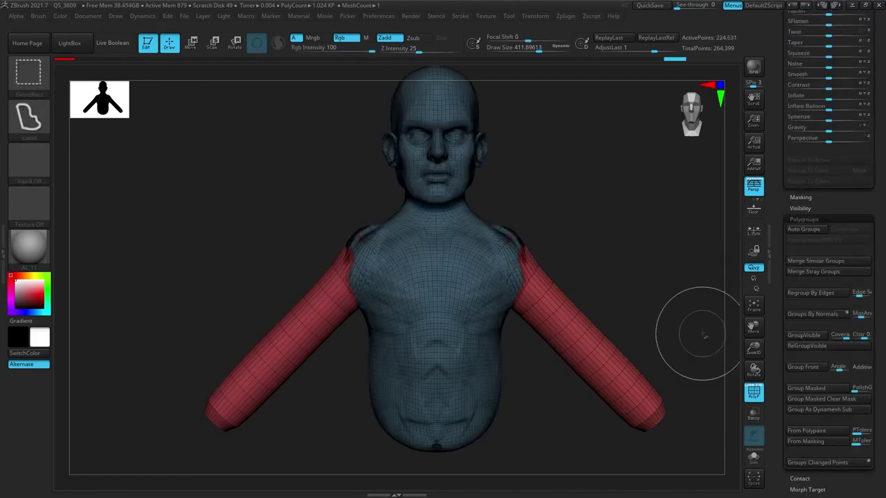
pyautogui.keyDown('ctrl'); pyautogui.keyDown('shift'); pyautogui.click(593, 373); pyautogui.keyUp('shift'); pyautogui.keyUp('ctrl')
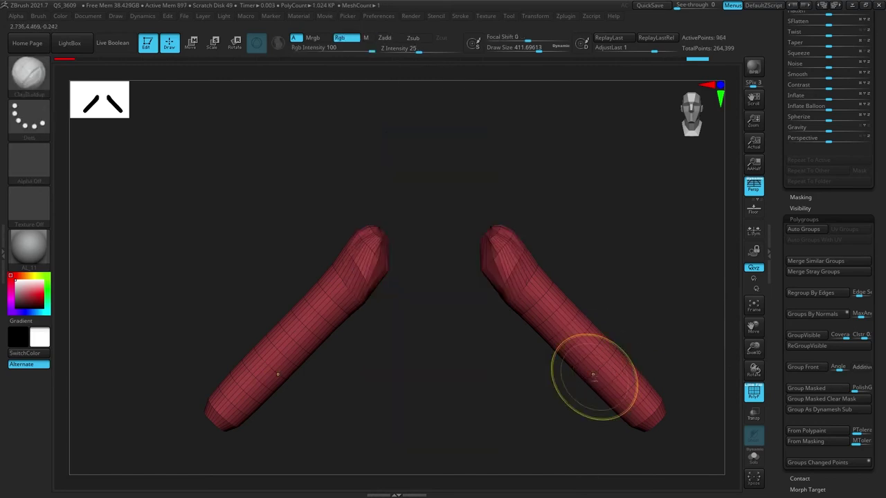
pyautogui.hotkey('ctrl', 'z')
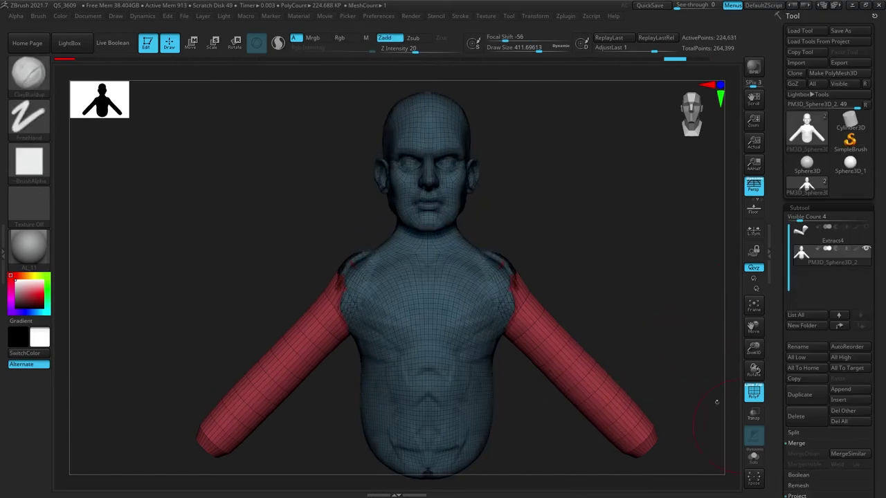
# Turn off the polyframe display on the merged bust
pyautogui.moveTo(716, 401); pyautogui.dragTo(647, 354)
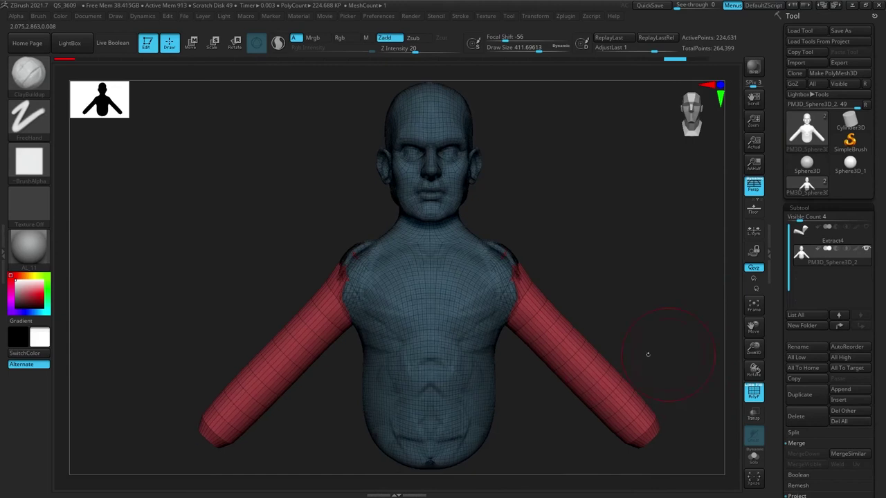
pyautogui.moveTo(541, 281); pyautogui.dragTo(593, 306)
pyautogui.hotkey('shift', 'f')
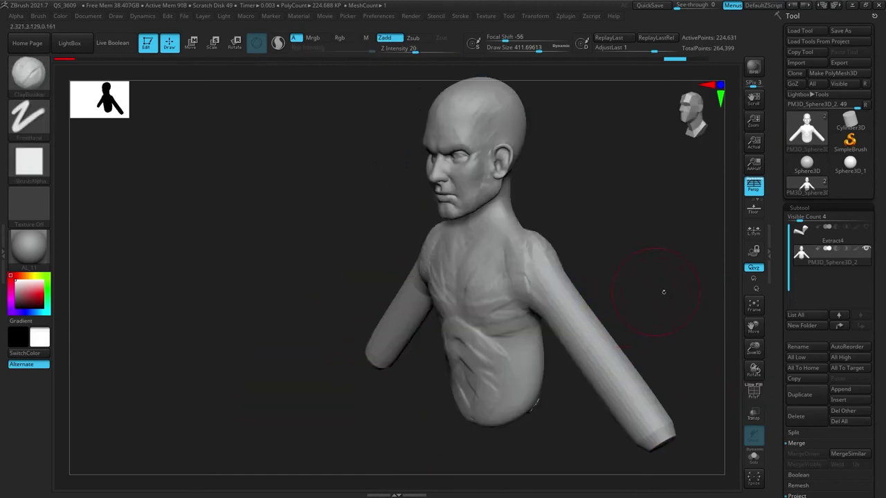
# Try to blend the shoulder into the upper arm with ClayBuildup and smoothing strokes, and undo them
pyautogui.moveTo(662, 293); pyautogui.dragTo(649, 321)
pyautogui.moveTo(546, 241)
pyautogui.mouseDown()
pyautogui.moveTo(559, 267)
pyautogui.moveTo(591, 285)
pyautogui.mouseUp()
pyautogui.keyDown('shift'); pyautogui.moveTo(546, 258); pyautogui.dragTo(543, 284); pyautogui.keyUp('shift')
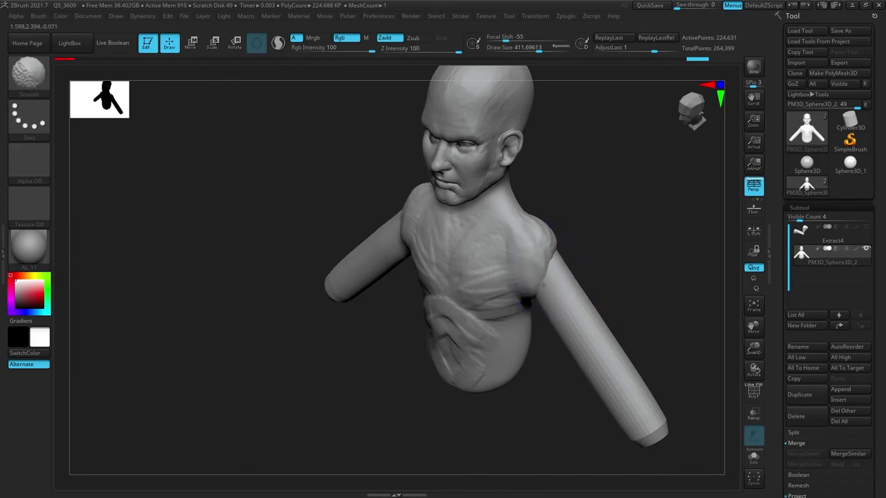
pyautogui.moveTo(603, 226)
pyautogui.keyDown('shift'); pyautogui.mouseDown()
pyautogui.moveTo(722, 328)
pyautogui.moveTo(687, 340)
pyautogui.mouseUp(); pyautogui.keyUp('shift')
pyautogui.hotkey('ctrl', 'z')
pyautogui.hotkey('ctrl', 'z')
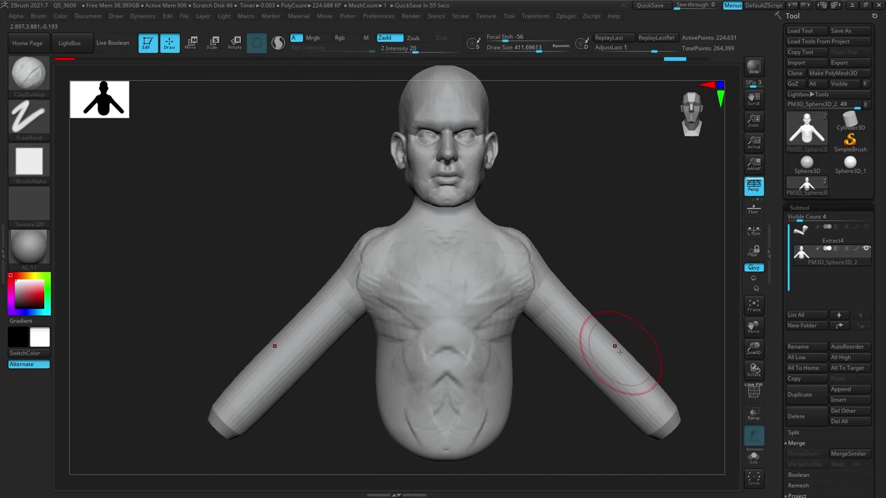
# Fuse the arms and body of the bust into one surface with DynaMesh at resolution 128
pyautogui.scroll(-2, 781, 280)
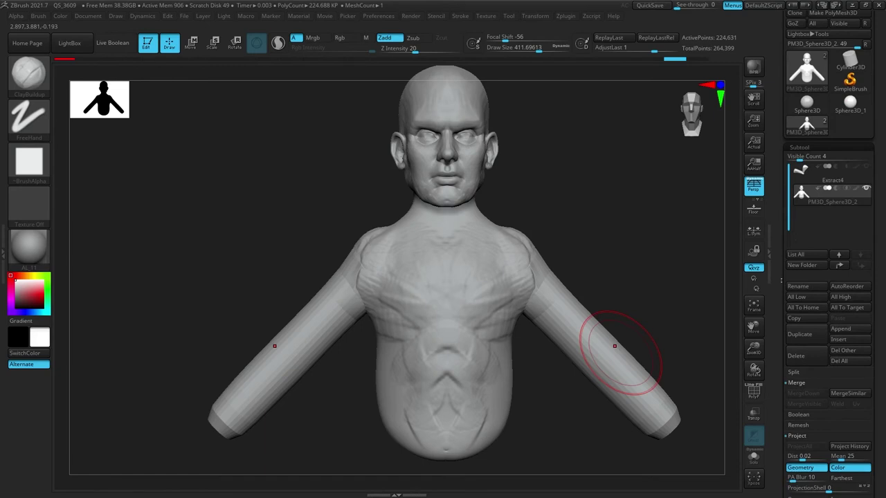
pyautogui.scroll(-10, 781, 280)
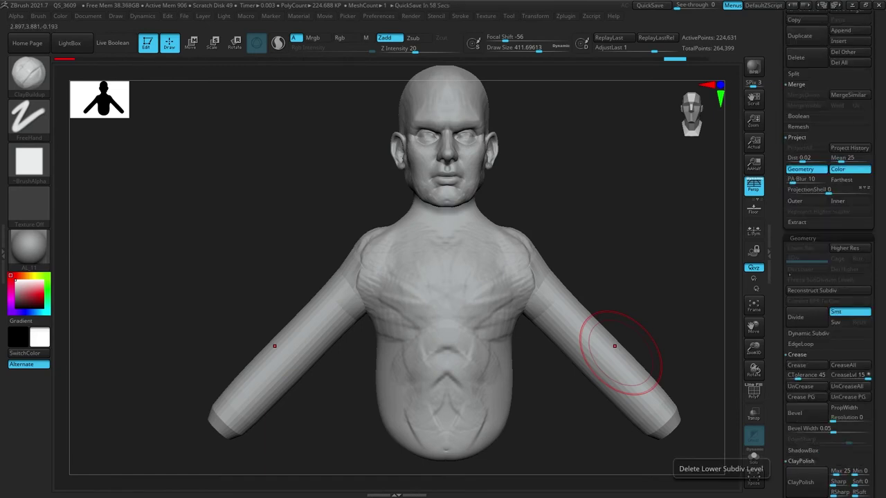
pyautogui.scroll(-5, 828, 277)
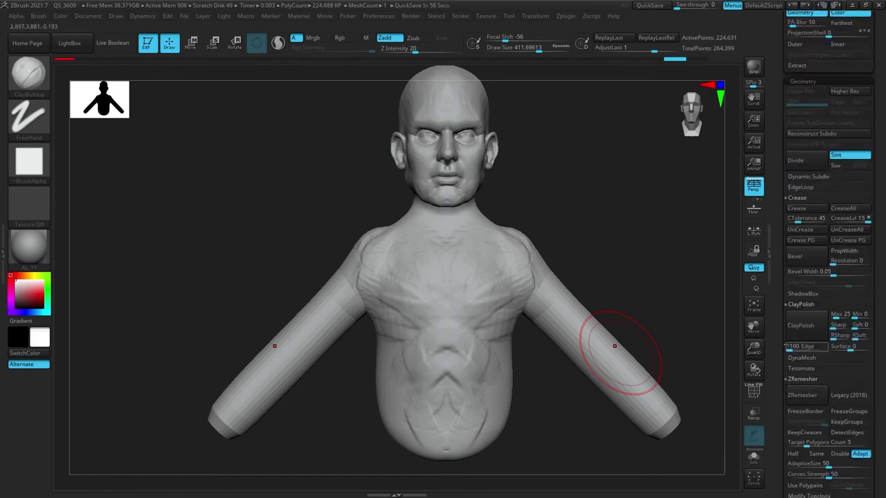
pyautogui.click(807, 357)
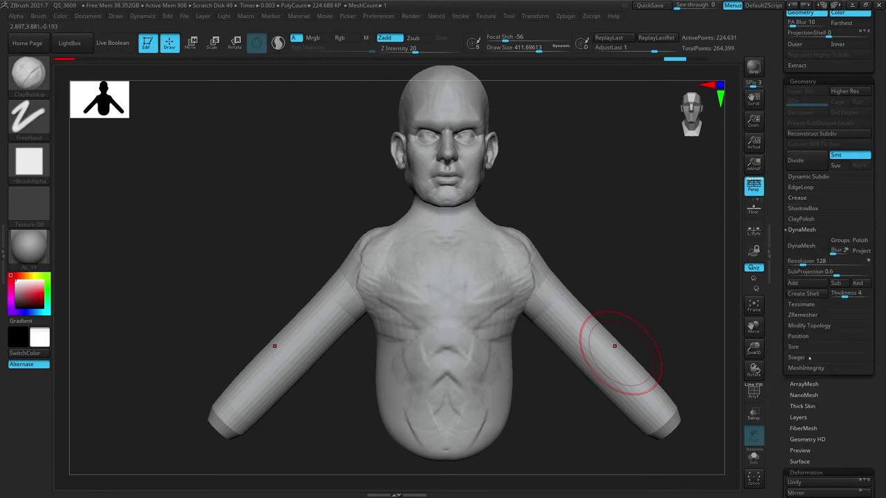
pyautogui.scroll(2, 777, 421)
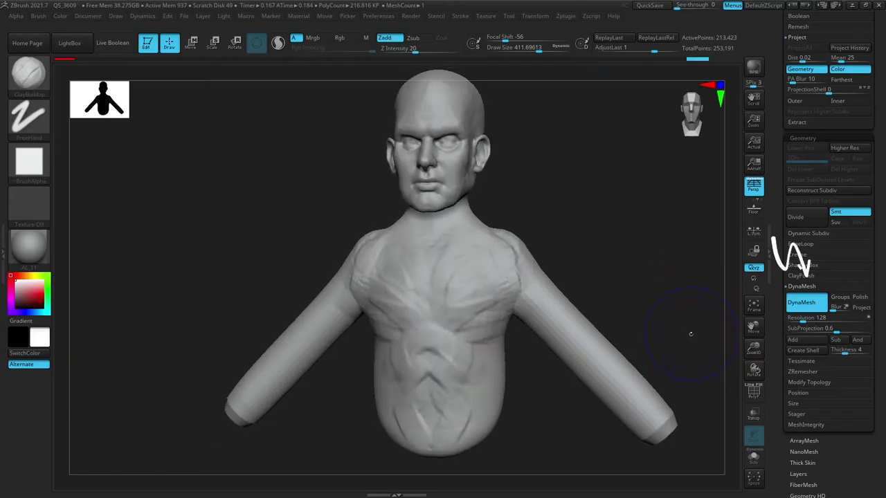
# Smooth the seams between shoulders and arms on the fused bust, and check the polygroups with the polyframe display
pyautogui.hotkey('shift', 'f')
pyautogui.hotkey('shift', 'f')
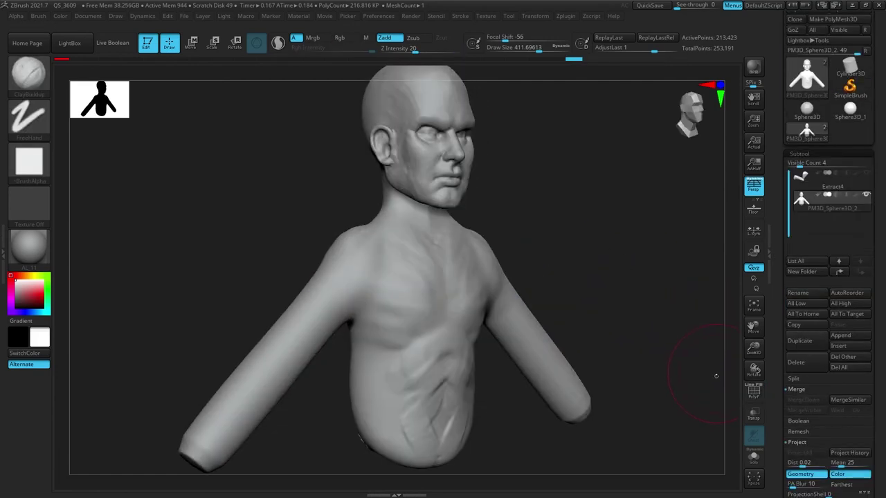
pyautogui.moveTo(693, 376); pyautogui.dragTo(704, 380)
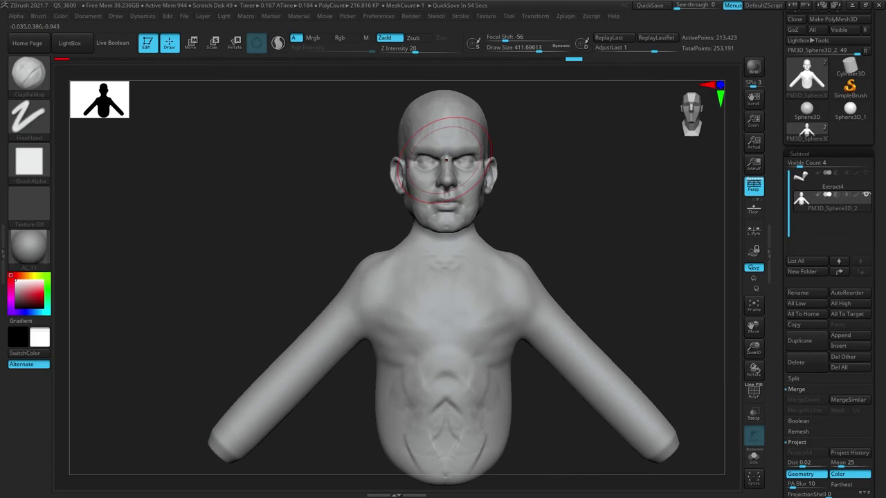
pyautogui.keyDown('alt'); pyautogui.moveTo(659, 331); pyautogui.dragTo(678, 341); pyautogui.keyUp('alt')
pyautogui.hotkey('shift', 'f')
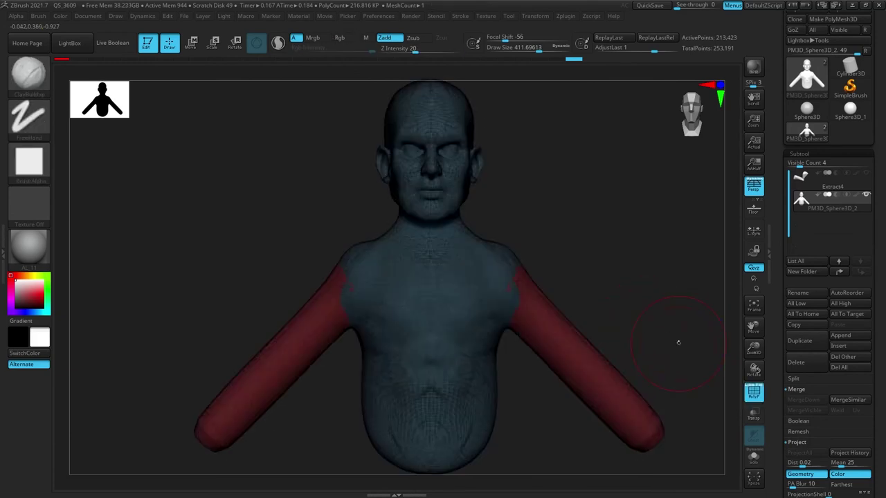
pyautogui.hotkey('shift', 'f')
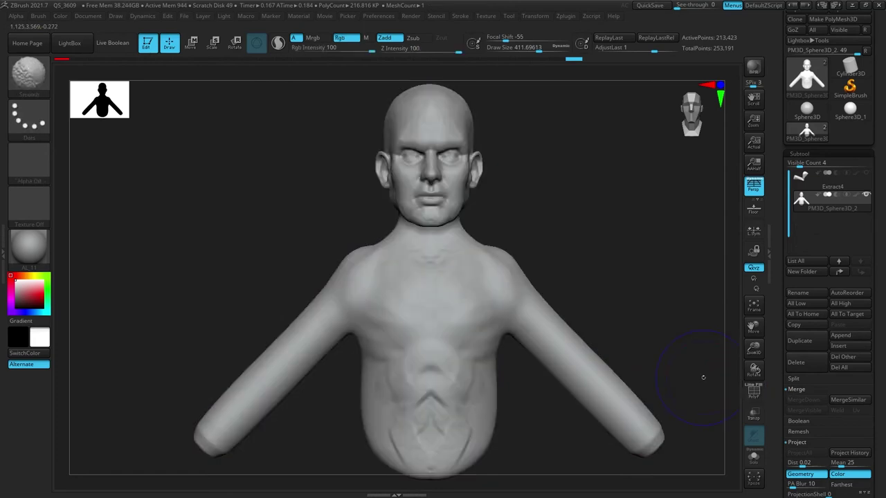
# Build up muscle forms running from the shoulders into the upper arms with ClayBuildup strokes
pyautogui.moveTo(704, 377); pyautogui.dragTo(625, 361)
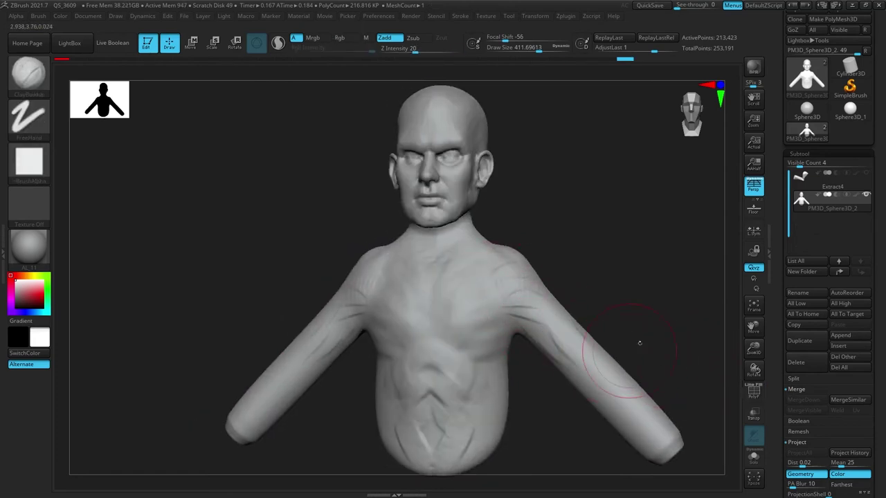
pyautogui.keyDown('shift'); pyautogui.moveTo(640, 343); pyautogui.dragTo(679, 360); pyautogui.keyUp('shift')
pyautogui.press('g')
pyautogui.click(453, 277)
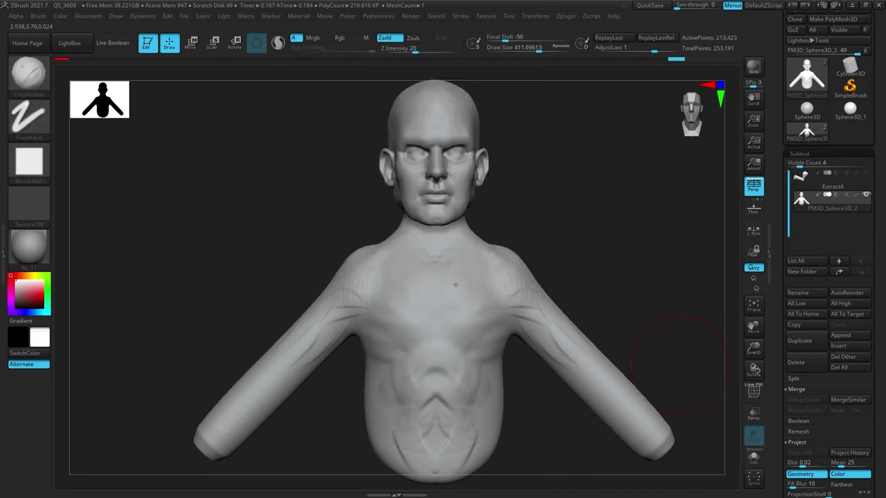
# Examine the polygon flow around the armpit and shoulder joint with the polyframe display on
pyautogui.hotkey('shift', 'f')
pyautogui.keyDown('ctrl'); pyautogui.moveTo(455, 285); pyautogui.dragTo(742, 385, button='right'); pyautogui.keyUp('ctrl')
pyautogui.moveTo(730, 349); pyautogui.dragTo(654, 364)
pyautogui.keyDown('ctrl'); pyautogui.moveTo(654, 363); pyautogui.dragTo(682, 422, button='right'); pyautogui.keyUp('ctrl')
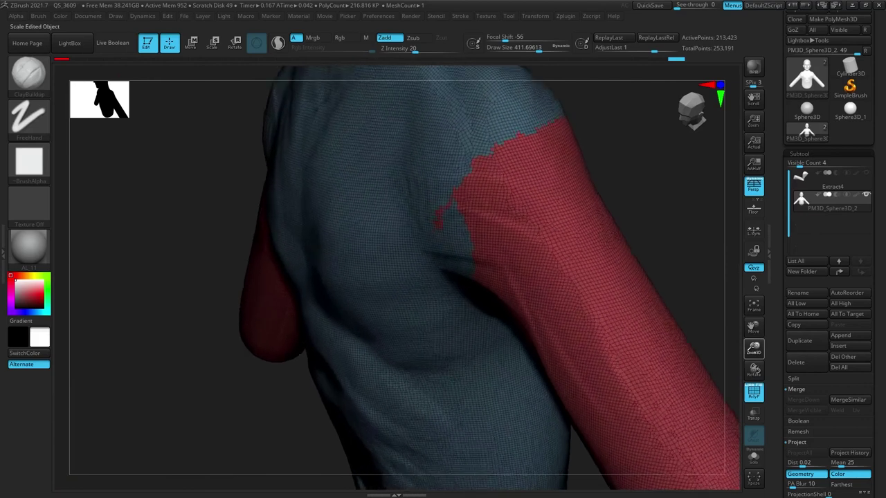
pyautogui.moveTo(754, 347); pyautogui.dragTo(754, 343)
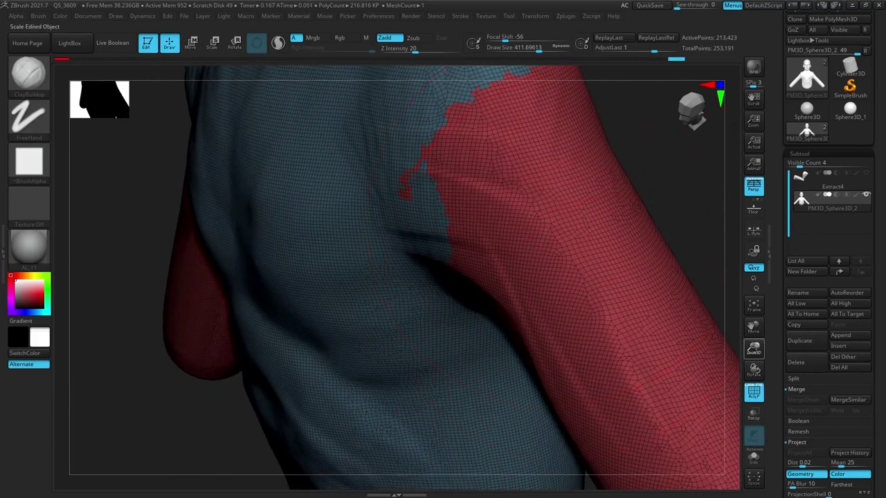
pyautogui.keyDown('ctrl'); pyautogui.moveTo(682, 422); pyautogui.dragTo(700, 356, button='right'); pyautogui.keyUp('ctrl')
pyautogui.keyDown('shift'); pyautogui.moveTo(700, 355); pyautogui.dragTo(706, 389); pyautogui.keyUp('shift')
pyautogui.keyDown('ctrl'); pyautogui.moveTo(706, 389); pyautogui.dragTo(727, 376, button='right'); pyautogui.keyUp('ctrl')
# Remesh the whole bust with ZRemesher at a target polygon count of 5, and turn the polyframe display off
pyautogui.moveTo(784, 489); pyautogui.dragTo(785, 276)
pyautogui.scroll(-5, 791, 351)
pyautogui.click(813, 360)
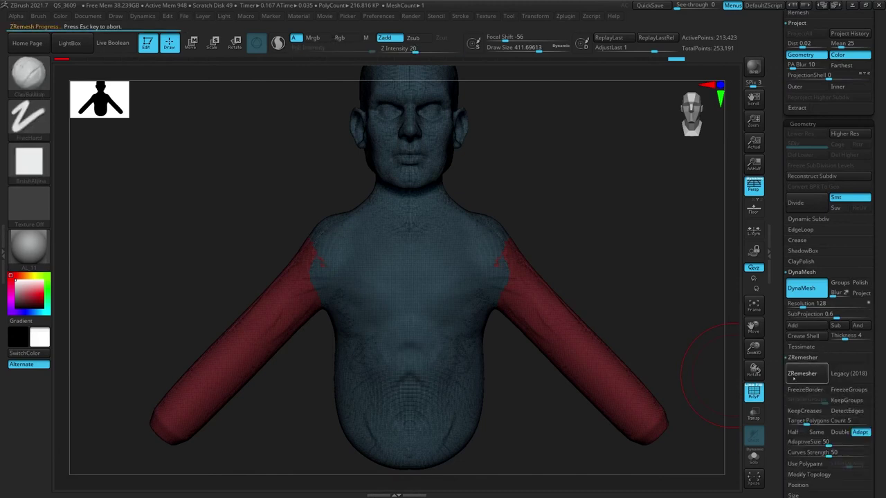
pyautogui.moveTo(670, 307)
pyautogui.keyDown('shift'); pyautogui.mouseDown()
pyautogui.moveTo(699, 345)
pyautogui.moveTo(696, 381)
pyautogui.mouseUp(); pyautogui.keyUp('shift')
pyautogui.hotkey('shift', 'f')
pyautogui.keyDown('alt'); pyautogui.moveTo(677, 311); pyautogui.dragTo(686, 336); pyautogui.keyUp('alt')
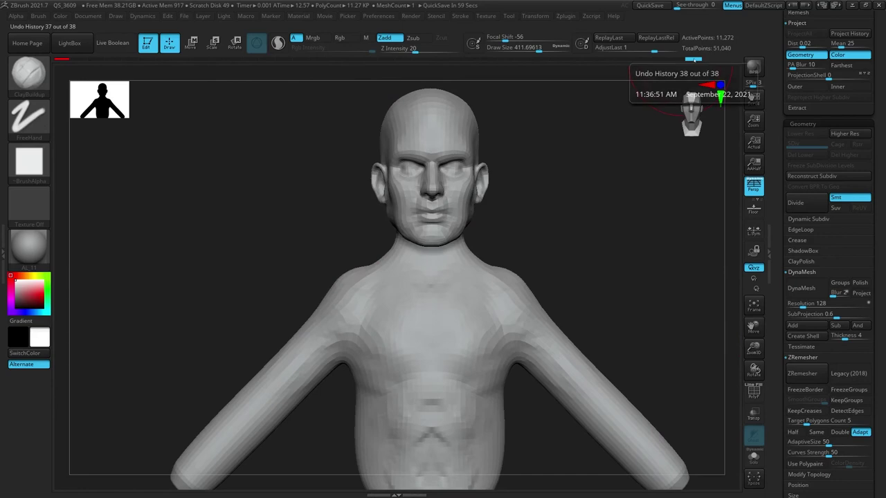
# Mark the detailed pre-DynaMesh state as the undo history's projection source, and return to the remeshed bust at subdivision level 3
pyautogui.click(659, 60)
pyautogui.moveTo(683, 61); pyautogui.dragTo(522, 60)
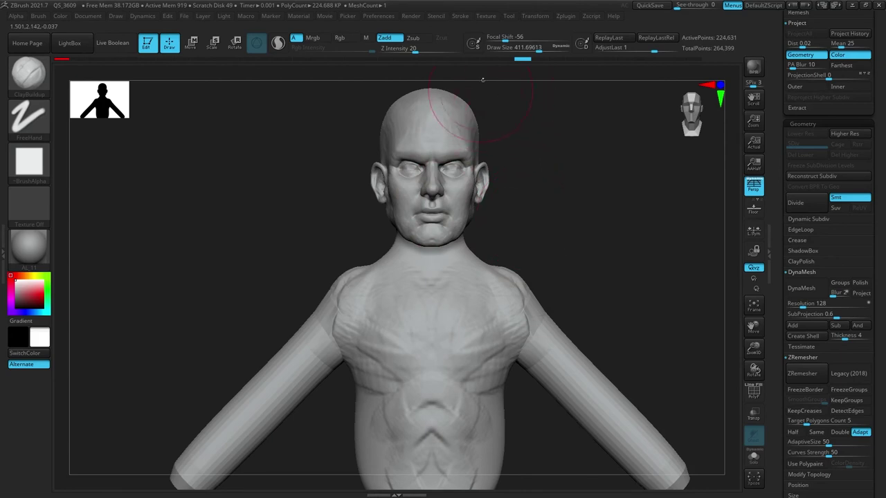
pyautogui.click(608, 60)
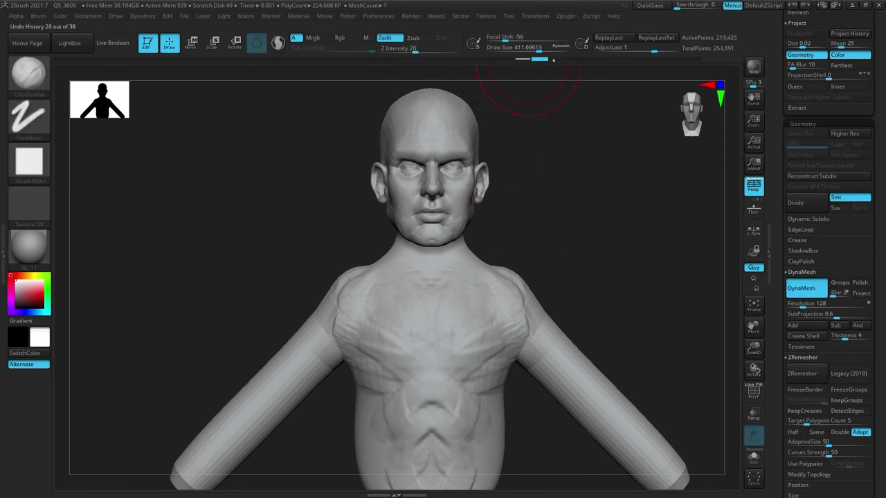
pyautogui.moveTo(612, 87); pyautogui.dragTo(703, 94)
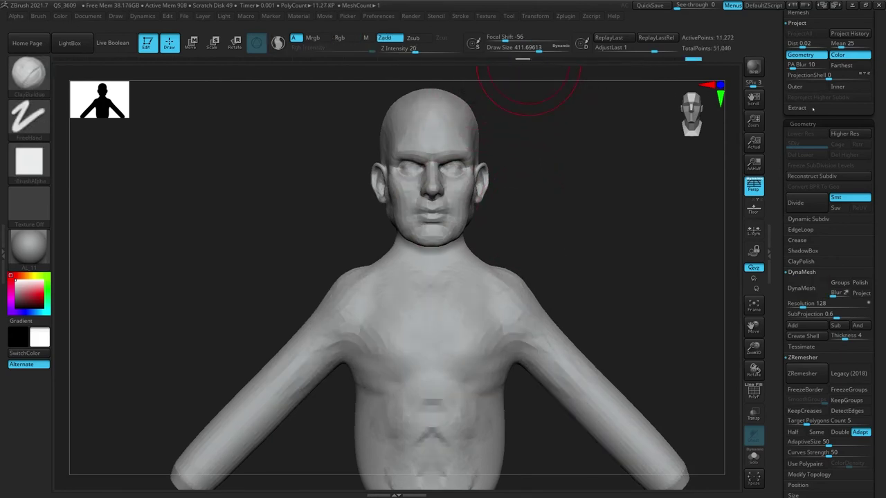
pyautogui.click(524, 60)
pyautogui.click(582, 59)
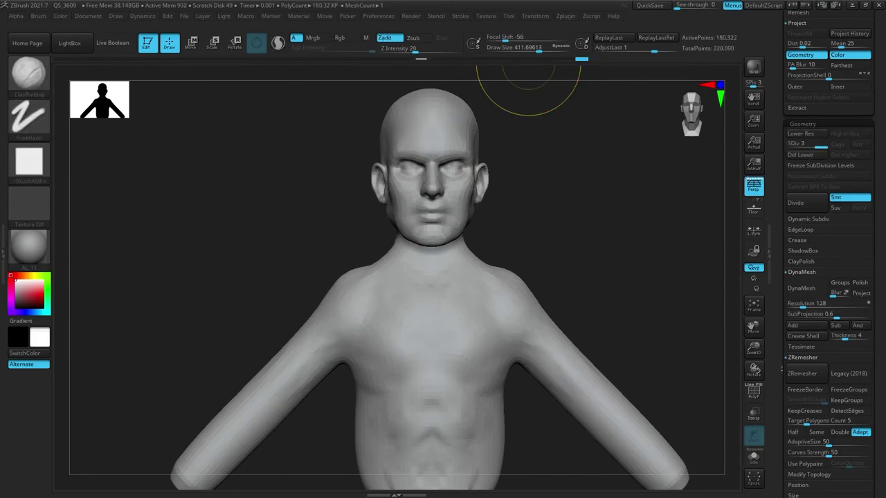
# Project the marked history state's details onto the subdivided bust with Project History
pyautogui.scroll(8, 783, 369)
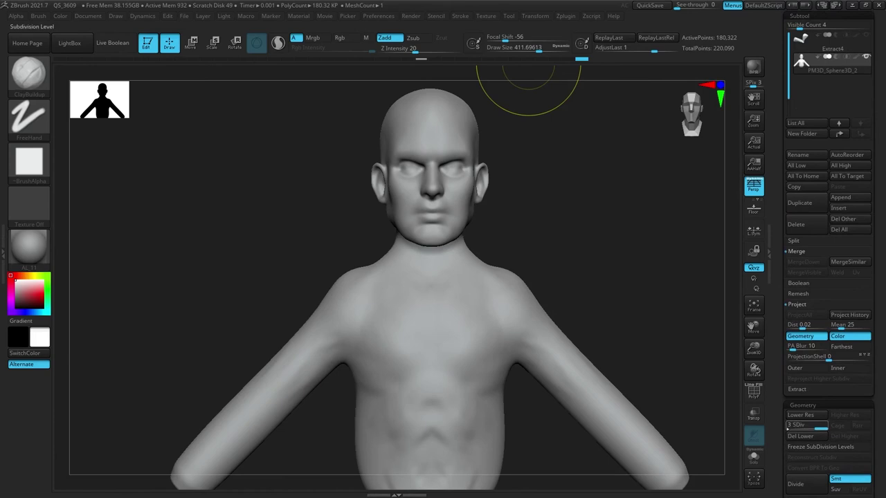
pyautogui.click(850, 316)
pyautogui.keyDown('alt'); pyautogui.moveTo(687, 367); pyautogui.dragTo(633, 349); pyautogui.keyUp('alt')
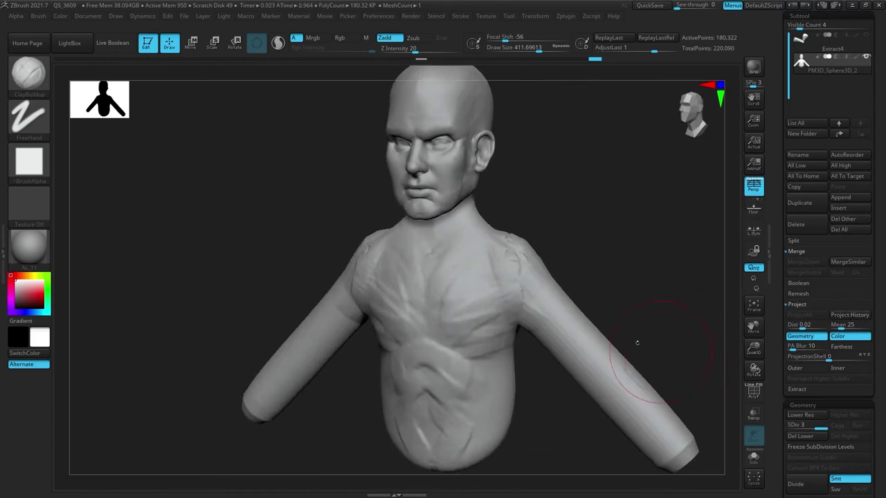
# Check the projected bust's wireframe, then compare its detail at subdivision level 1 and back at level 3
pyautogui.hotkey('shift', 'f')
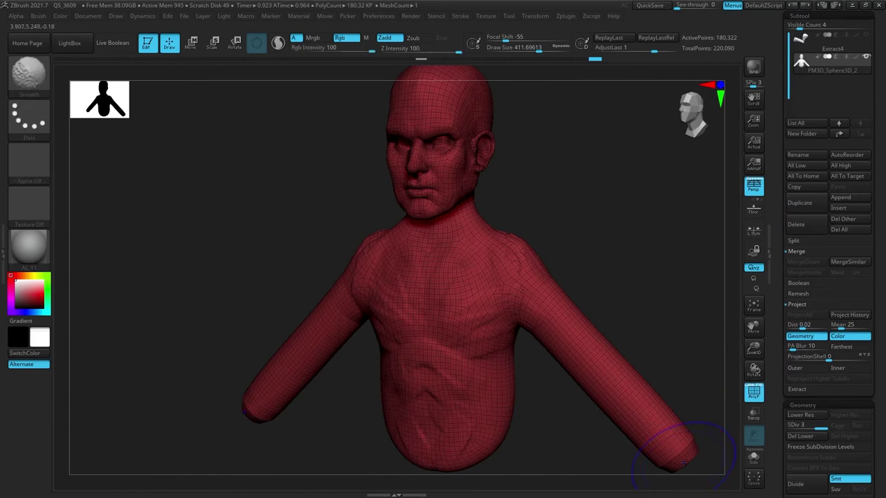
pyautogui.hotkey('shift', 'f')
pyautogui.hotkey('shift', 'd')
pyautogui.hotkey('shift', 'd')
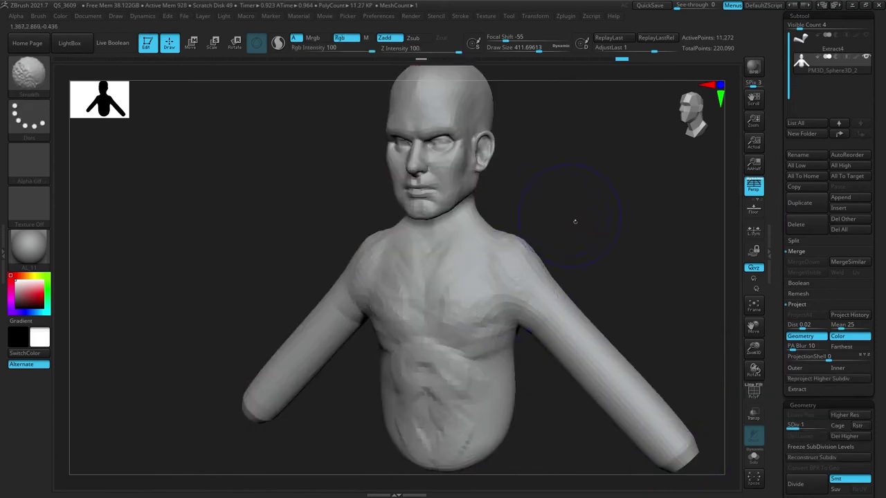
pyautogui.press('d')
pyautogui.press('d')
# Smooth the muscle detail on the chest and torso of the bust
pyautogui.moveTo(619, 277)
pyautogui.mouseDown()
pyautogui.moveTo(512, 263)
pyautogui.moveTo(646, 269)
pyautogui.mouseUp()
pyautogui.keyDown('shift'); pyautogui.moveTo(475, 265); pyautogui.dragTo(420, 311); pyautogui.keyUp('shift')
pyautogui.moveTo(667, 294)
pyautogui.keyDown('shift'); pyautogui.mouseDown()
pyautogui.moveTo(630, 288)
pyautogui.moveTo(690, 297)
pyautogui.mouseUp(); pyautogui.keyUp('shift')
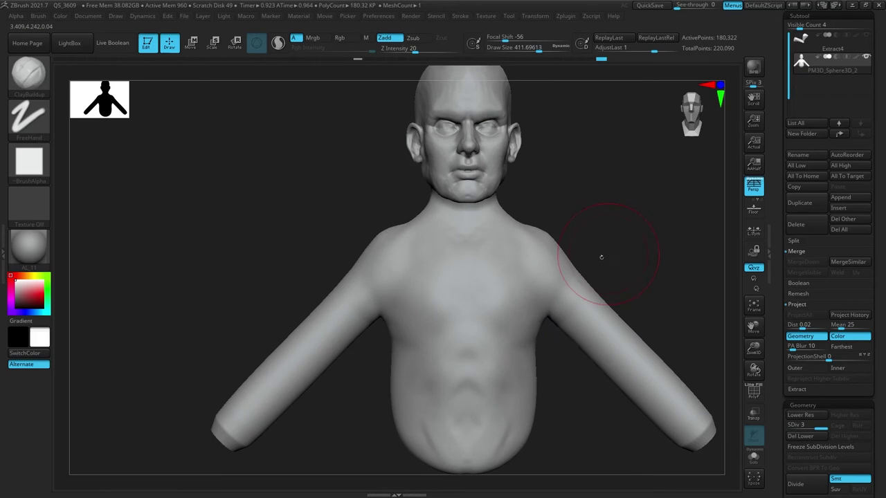
# Reshape the shoulder contour with the Move brush at an adjusted draw size
pyautogui.press('b')
pyautogui.press('m')
pyautogui.press('v')
pyautogui.press('space')
pyautogui.moveTo(528, 256); pyautogui.dragTo(580, 252)
pyautogui.moveTo(584, 279)
pyautogui.mouseDown()
pyautogui.moveTo(590, 286)
pyautogui.moveTo(582, 284)
pyautogui.mouseUp()
pyautogui.moveTo(574, 266); pyautogui.dragTo(582, 256)
pyautogui.moveTo(524, 222); pyautogui.dragTo(508, 223)
# Enlarge the Move brush and adjust the contours of the chest and waist
pyautogui.moveTo(547, 194); pyautogui.dragTo(664, 194)
pyautogui.press('space')
pyautogui.moveTo(576, 183)
pyautogui.mouseDown()
pyautogui.moveTo(564, 182)
pyautogui.moveTo(569, 196)
pyautogui.moveTo(694, 198)
pyautogui.mouseUp()
pyautogui.press('space')
pyautogui.moveTo(561, 230); pyautogui.dragTo(584, 230)
pyautogui.moveTo(487, 305); pyautogui.dragTo(472, 305)
pyautogui.moveTo(479, 360); pyautogui.dragTo(492, 375)
# Set the Move brush's draw size to 1000 and push the chest profile inward from the side view
pyautogui.keyDown('shift'); pyautogui.moveTo(609, 257); pyautogui.dragTo(643, 255); pyautogui.keyUp('shift')
pyautogui.press('space')
pyautogui.moveTo(533, 260); pyautogui.dragTo(564, 260)
pyautogui.keyDown('shift'); pyautogui.moveTo(633, 261); pyautogui.dragTo(616, 260); pyautogui.keyUp('shift')
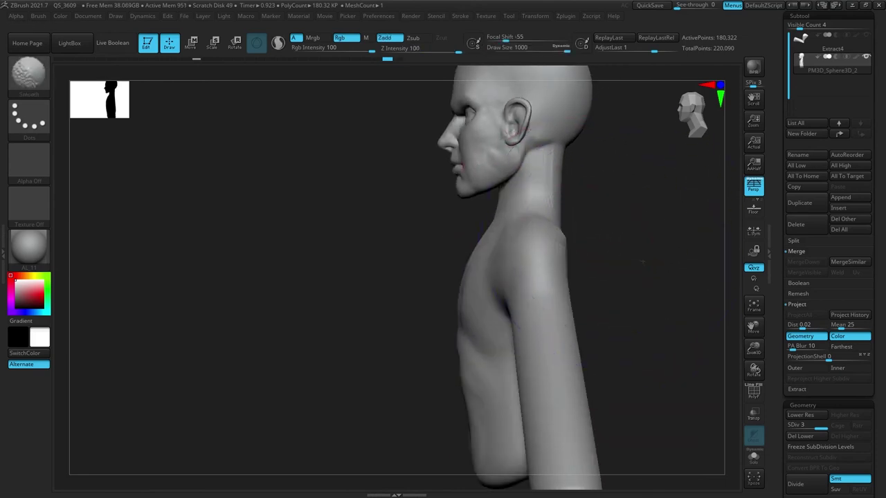
pyautogui.moveTo(462, 297); pyautogui.dragTo(476, 297)
pyautogui.moveTo(626, 267); pyautogui.dragTo(598, 267)
pyautogui.moveTo(573, 265)
pyautogui.mouseDown()
pyautogui.moveTo(623, 263)
pyautogui.moveTo(717, 315)
pyautogui.mouseUp()
pyautogui.moveTo(754, 350); pyautogui.dragTo(646, 371)
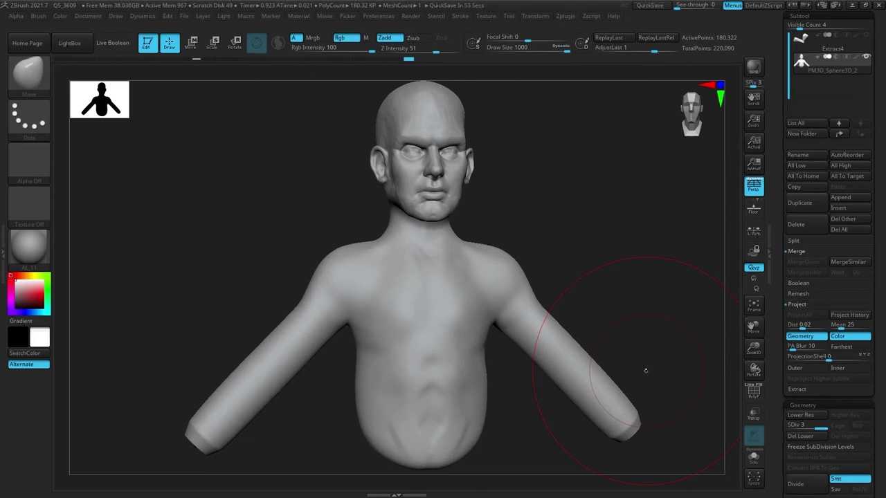
# Switch to the Sphere3D_1 tool and convert it into a PolyMesh3D
pyautogui.moveTo(779, 228); pyautogui.dragTo(784, 325)
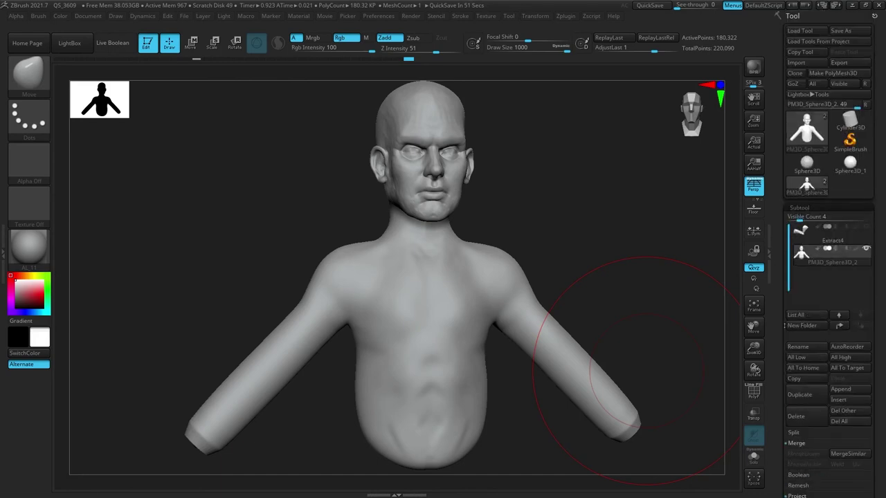
pyautogui.click(850, 164)
pyautogui.moveTo(754, 326); pyautogui.dragTo(767, 440)
pyautogui.click(832, 72)
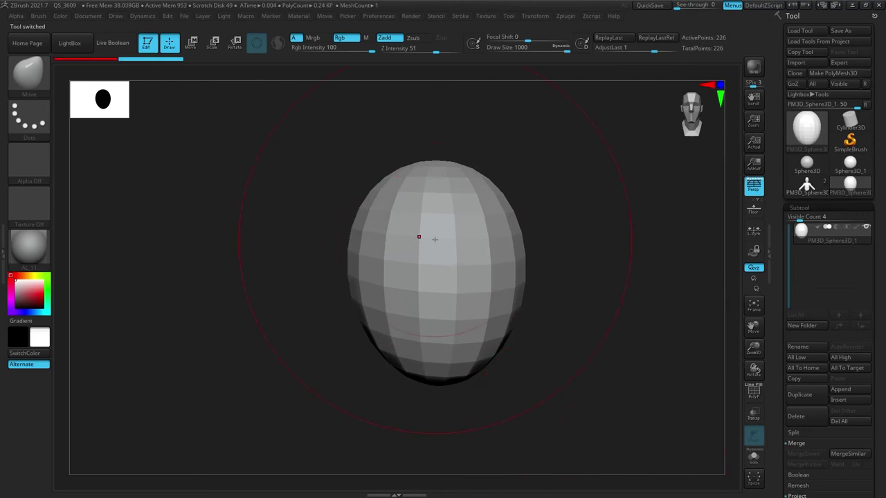
# Divide the sphere mesh twice and try a ClayBuildup stroke on its front while adjusting the brush settings
pyautogui.hotkey('ctrl', 'd')
pyautogui.hotkey('ctrl', 'd')
pyautogui.press('b')
pyautogui.press('c')
pyautogui.press('b')
pyautogui.moveTo(463, 194)
pyautogui.mouseDown()
pyautogui.moveTo(479, 245)
pyautogui.moveTo(441, 252)
pyautogui.mouseUp()
pyautogui.press('space')
pyautogui.keyDown('alt'); pyautogui.moveTo(579, 319); pyautogui.dragTo(592, 295); pyautogui.keyUp('alt')
pyautogui.press('space')
# Undo the one-sided stroke, turn on X symmetry, and sculpt rough mirrored facial forms with ClayBuildup
pyautogui.moveTo(493, 220)
pyautogui.mouseDown()
pyautogui.moveTo(506, 217)
pyautogui.moveTo(502, 231)
pyautogui.moveTo(513, 239)
pyautogui.mouseUp()
pyautogui.press('x')
pyautogui.hotkey('ctrl', 'z')
pyautogui.moveTo(435, 247)
pyautogui.mouseDown()
pyautogui.moveTo(443, 225)
pyautogui.moveTo(405, 215)
pyautogui.mouseUp()
pyautogui.moveTo(416, 267); pyautogui.dragTo(570, 336)
# Divide the face mesh once more and select the DamStandard brush for the facial creases
pyautogui.hotkey('ctrl', 'd')
pyautogui.moveTo(662, 353)
pyautogui.mouseDown()
pyautogui.moveTo(638, 312)
pyautogui.moveTo(626, 350)
pyautogui.moveTo(658, 352)
pyautogui.mouseUp()
pyautogui.press('b')
pyautogui.press('d')
pyautogui.press('s')
# Pull a mirrored pair of long curved horns out of the forehead with the Move brush
pyautogui.press('b')
pyautogui.press('m')
pyautogui.press('v')
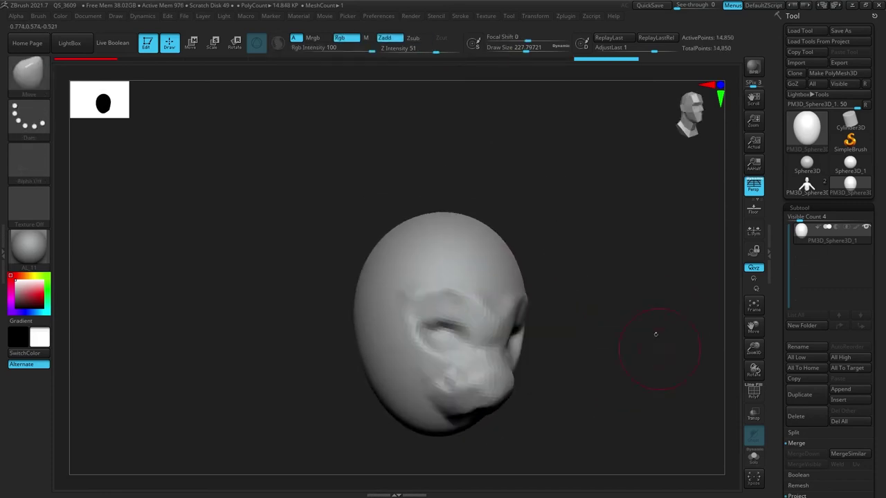
pyautogui.keyDown('alt'); pyautogui.moveTo(550, 245); pyautogui.dragTo(550, 204); pyautogui.keyUp('alt')
pyautogui.moveTo(513, 245)
pyautogui.mouseDown()
pyautogui.moveTo(626, 232)
pyautogui.moveTo(664, 206)
pyautogui.moveTo(658, 223)
pyautogui.mouseUp()
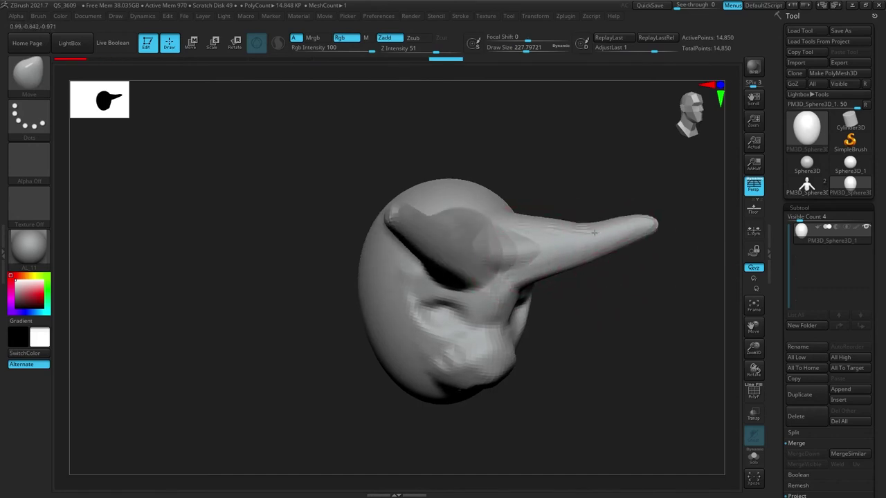
pyautogui.moveTo(589, 219); pyautogui.dragTo(676, 170)
pyautogui.moveTo(653, 205)
pyautogui.mouseDown()
pyautogui.moveTo(637, 239)
pyautogui.moveTo(683, 225)
pyautogui.moveTo(627, 222)
pyautogui.moveTo(658, 211)
pyautogui.mouseUp()
pyautogui.moveTo(619, 332); pyautogui.dragTo(652, 396)
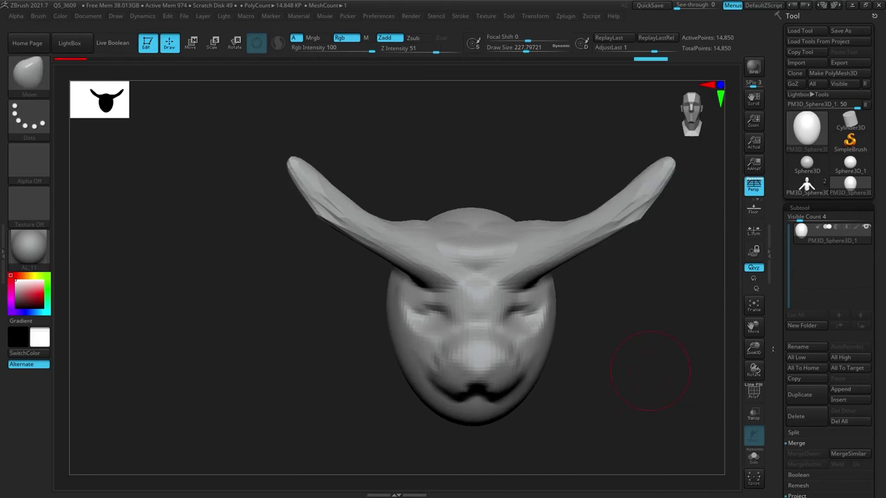
# Delete the horned head's lower subdivision levels and turn on DynaMesh at resolution 128
pyautogui.moveTo(778, 343); pyautogui.dragTo(778, 28)
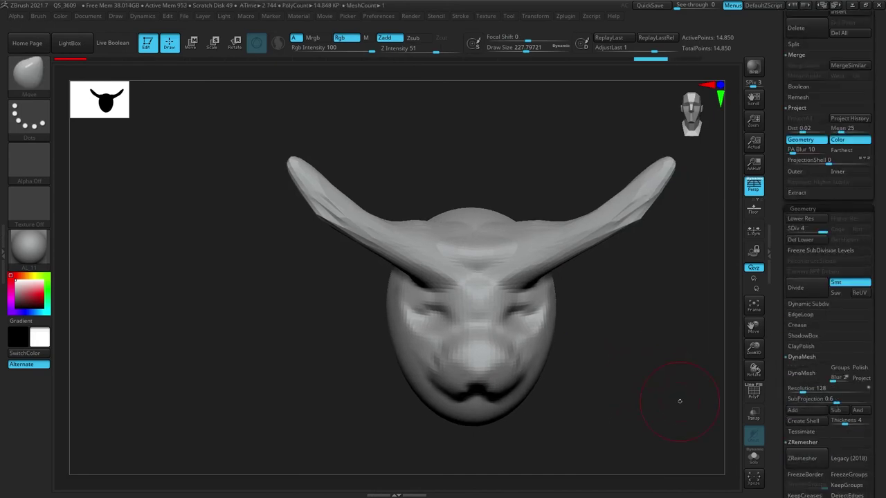
pyautogui.click(801, 239)
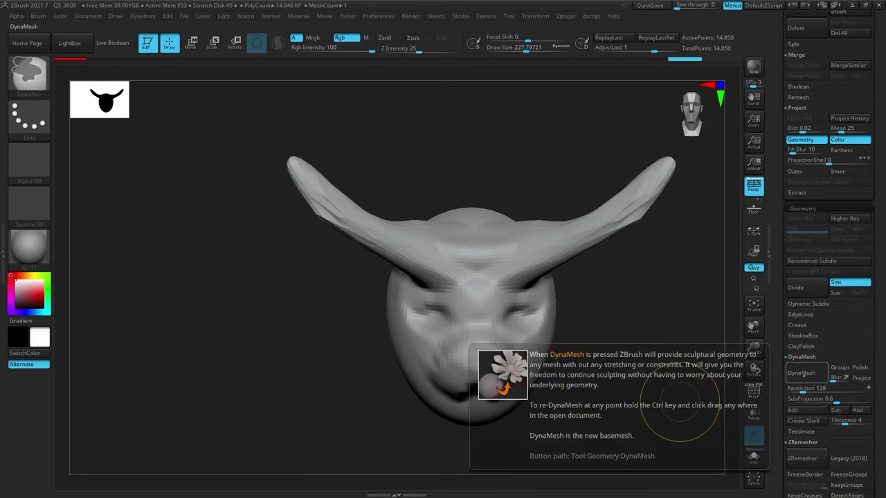
pyautogui.click(803, 373)
pyautogui.moveTo(652, 420); pyautogui.dragTo(653, 391)
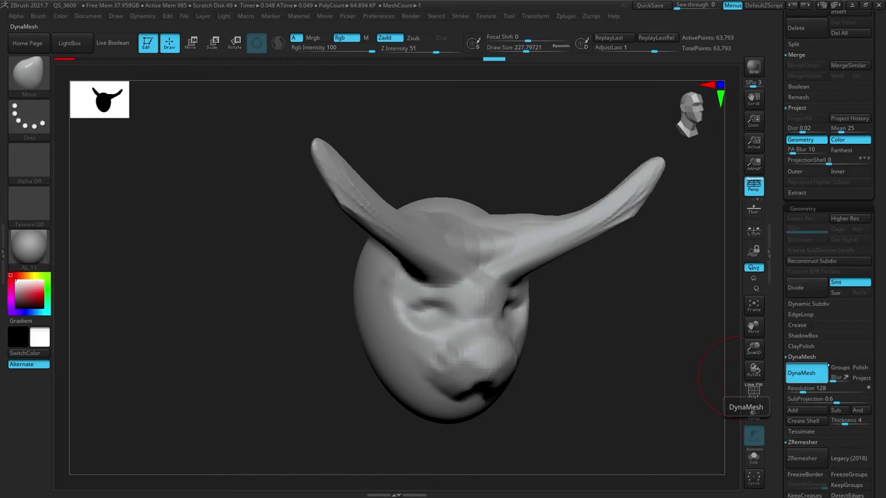
# Pull a second pair of horns out of the back of the head with the Move brush, and rerun DynaMesh
pyautogui.moveTo(691, 389); pyautogui.dragTo(703, 366)
pyautogui.moveTo(580, 249)
pyautogui.mouseDown()
pyautogui.moveTo(658, 214)
pyautogui.moveTo(675, 188)
pyautogui.mouseUp()
pyautogui.moveTo(613, 210); pyautogui.dragTo(623, 241)
pyautogui.keyDown('ctrl'); pyautogui.moveTo(663, 288); pyautogui.dragTo(703, 339); pyautogui.keyUp('ctrl')
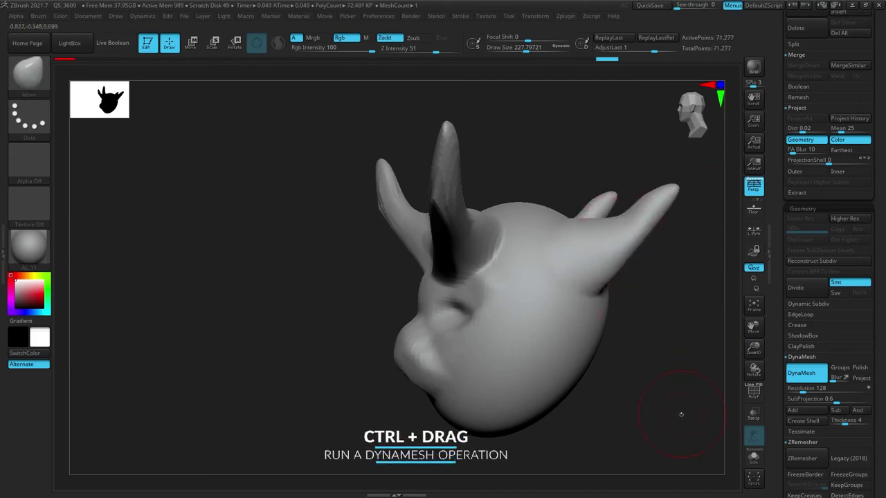
# Undo the last DynaMesh update and display the polygon wireframe on the horned head
pyautogui.hotkey('ctrl', 'z')
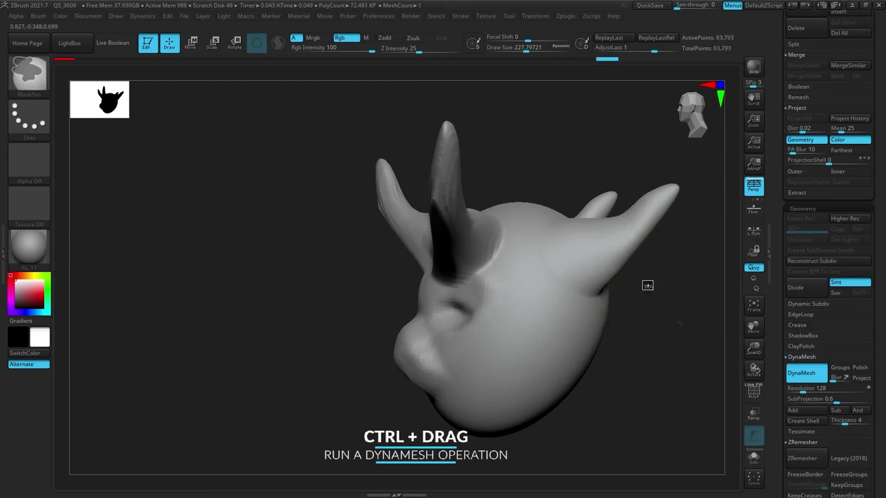
pyautogui.hotkey('shift', 'f')
pyautogui.hotkey('ctrl', 'z')
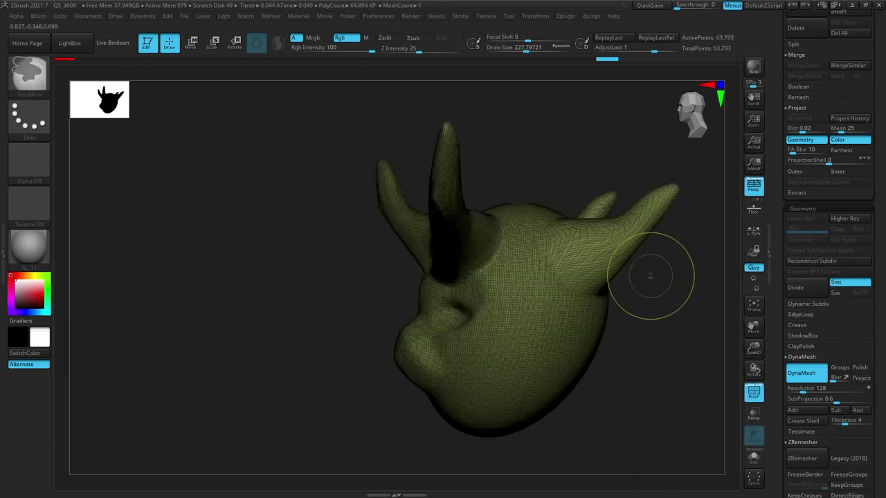
pyautogui.moveTo(652, 277); pyautogui.dragTo(643, 316)
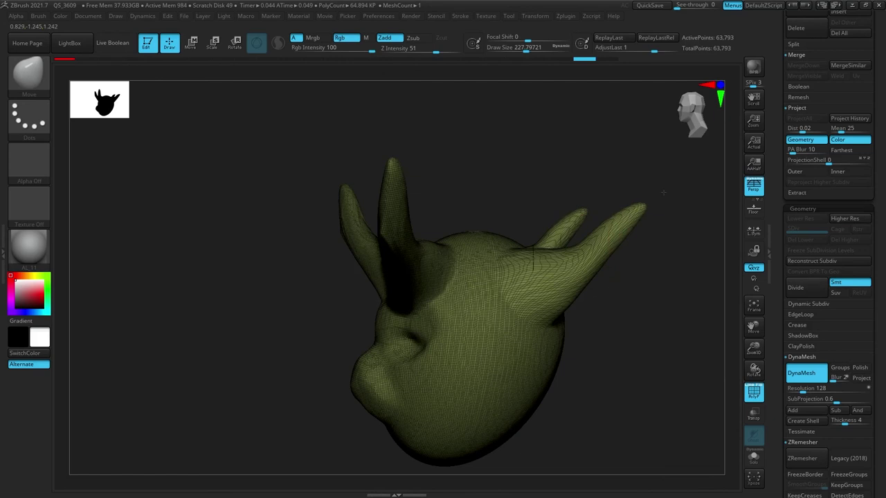
pyautogui.moveTo(652, 420); pyautogui.dragTo(665, 387)
# Rerun DynaMesh and pull mirrored spikes out of the sides and underside of the head, remeshing between pulls
pyautogui.keyDown('ctrl'); pyautogui.moveTo(629, 271); pyautogui.dragTo(689, 365); pyautogui.keyUp('ctrl')
pyautogui.moveTo(623, 366)
pyautogui.mouseDown()
pyautogui.moveTo(636, 405)
pyautogui.moveTo(582, 340)
pyautogui.moveTo(628, 382)
pyautogui.moveTo(643, 413)
pyautogui.mouseUp()
pyautogui.keyDown('ctrl'); pyautogui.moveTo(667, 304); pyautogui.dragTo(689, 325); pyautogui.keyUp('ctrl')
pyautogui.keyDown('alt'); pyautogui.moveTo(689, 350); pyautogui.dragTo(714, 270); pyautogui.keyUp('alt')
pyautogui.moveTo(549, 322); pyautogui.dragTo(579, 411)
pyautogui.keyDown('ctrl'); pyautogui.moveTo(654, 390); pyautogui.dragTo(673, 411); pyautogui.keyUp('ctrl')
pyautogui.moveTo(644, 401)
pyautogui.mouseDown()
pyautogui.moveTo(698, 411)
pyautogui.moveTo(683, 373)
pyautogui.mouseUp()
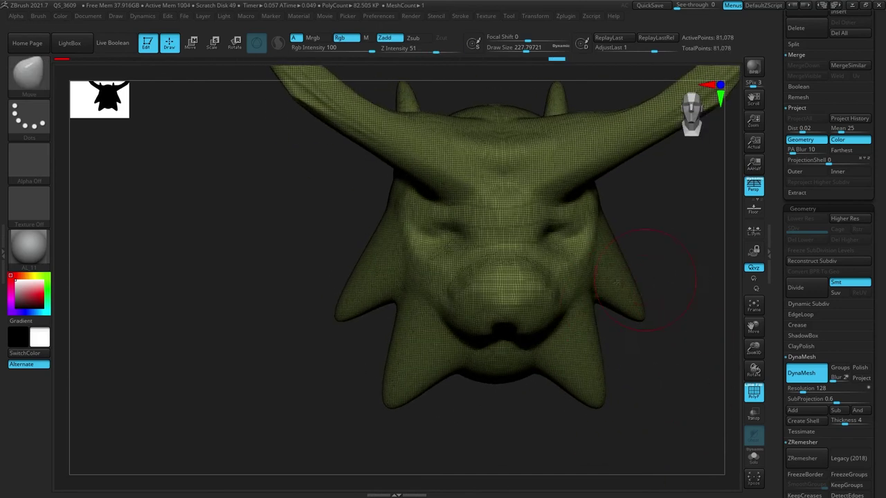
# Build up mirrored ridges along the cheeks with the ClayBuildup brush
pyautogui.press('b')
pyautogui.press('c')
pyautogui.press('b')
pyautogui.moveTo(585, 250)
pyautogui.mouseDown()
pyautogui.moveTo(568, 325)
pyautogui.moveTo(590, 297)
pyautogui.mouseUp()
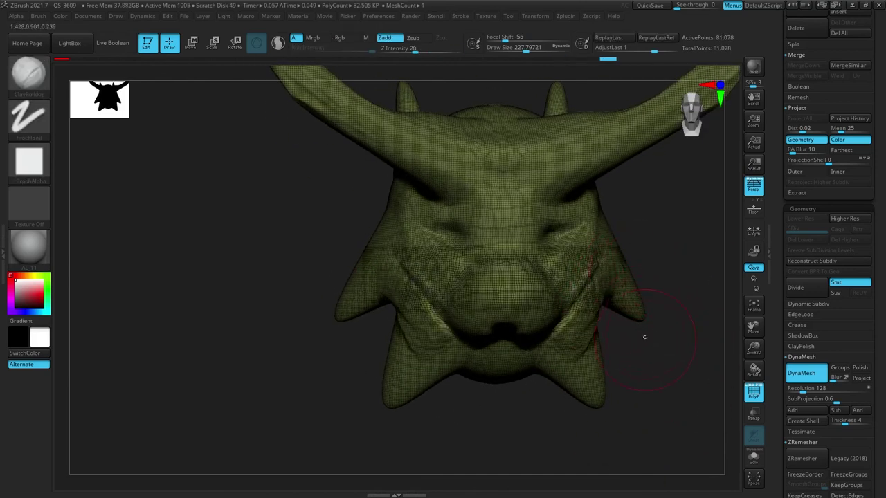
# Pull three mirrored pairs of cheek spikes with the Move brush at a draw size of about 143, and rerun DynaMesh
pyautogui.press('b')
pyautogui.press('d')
pyautogui.press('s')
pyautogui.press('space')
pyautogui.press('b')
pyautogui.press('m')
pyautogui.press('v')
pyautogui.moveTo(594, 247); pyautogui.dragTo(639, 281)
pyautogui.hotkey('ctrl', 'z')
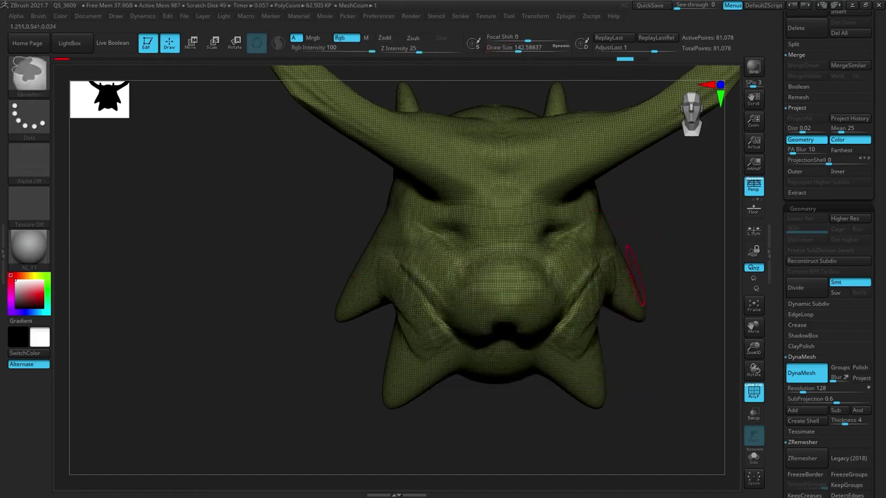
pyautogui.moveTo(593, 245); pyautogui.dragTo(704, 220)
pyautogui.moveTo(585, 304); pyautogui.dragTo(665, 313)
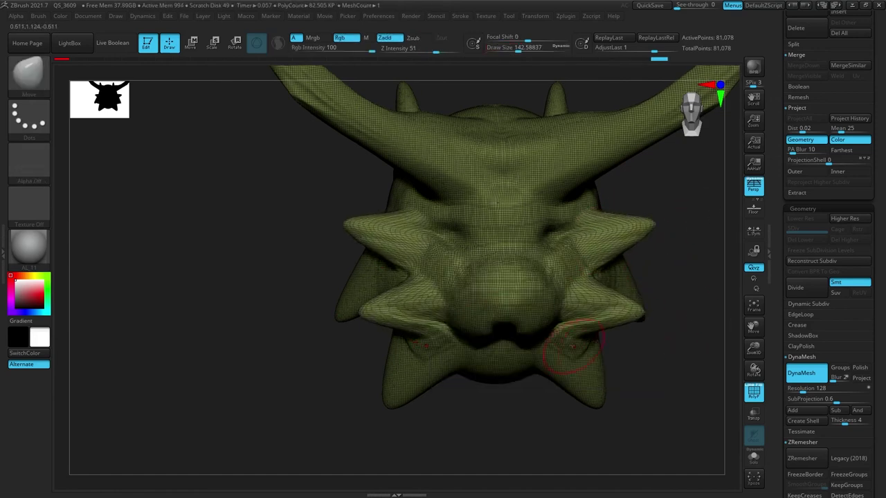
pyautogui.moveTo(577, 342); pyautogui.dragTo(623, 413)
pyautogui.keyDown('ctrl'); pyautogui.moveTo(680, 270); pyautogui.dragTo(715, 411); pyautogui.keyUp('ctrl')
pyautogui.moveTo(697, 381)
pyautogui.mouseDown()
pyautogui.moveTo(678, 391)
pyautogui.moveTo(696, 399)
pyautogui.moveTo(683, 424)
pyautogui.mouseUp()
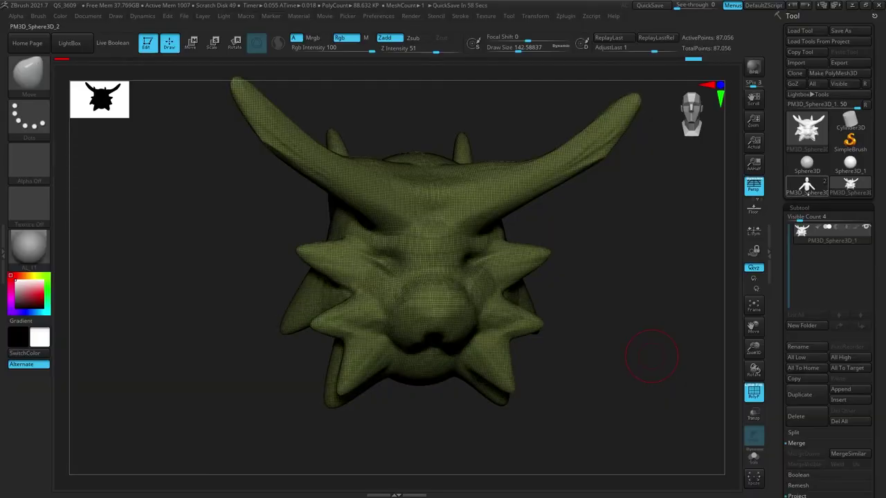
# Switch back to the human bust model and hide its wireframe
pyautogui.click(806, 184)
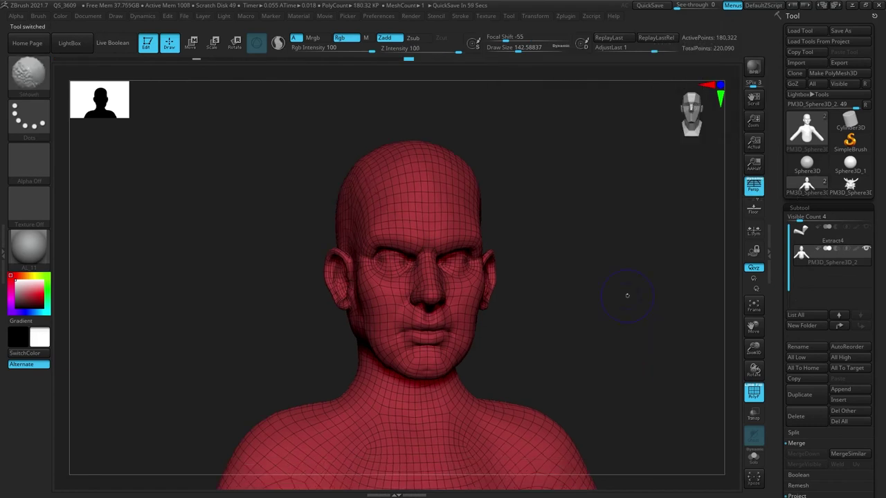
pyautogui.hotkey('shift', 'f')
pyautogui.moveTo(680, 357)
pyautogui.keyDown('shift'); pyautogui.mouseDown()
pyautogui.moveTo(672, 405)
pyautogui.moveTo(706, 432)
pyautogui.mouseUp(); pyautogui.keyUp('shift')
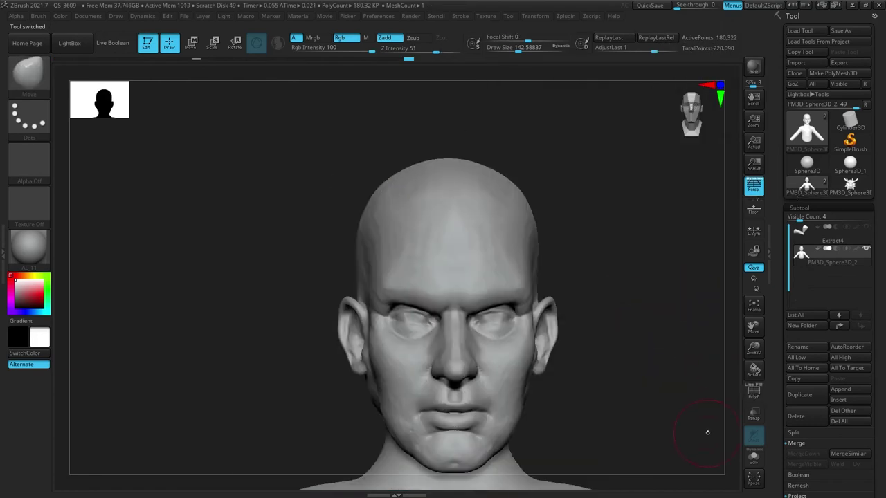
# Select the Standard brush and turn on its Rgb color painting
pyautogui.press('b')
pyautogui.press('s')
pyautogui.press('t')
pyautogui.keyDown('alt'); pyautogui.moveTo(675, 395); pyautogui.dragTo(660, 381); pyautogui.keyUp('alt')
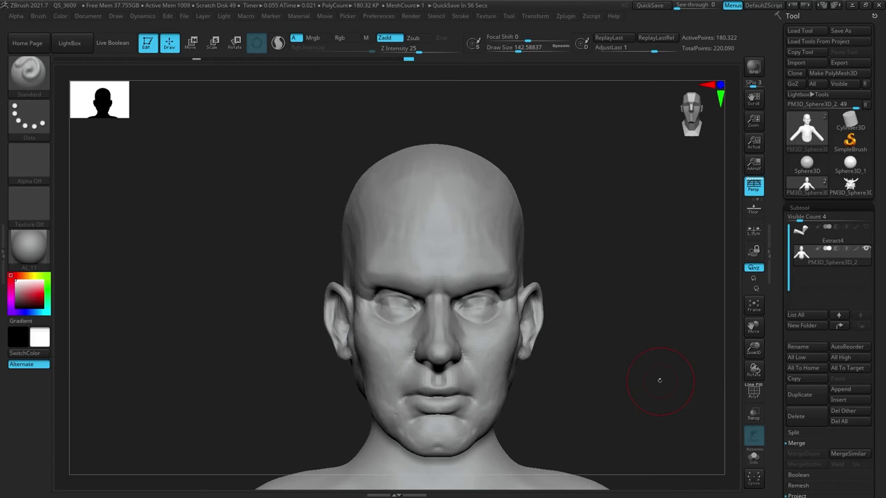
pyautogui.click(340, 38)
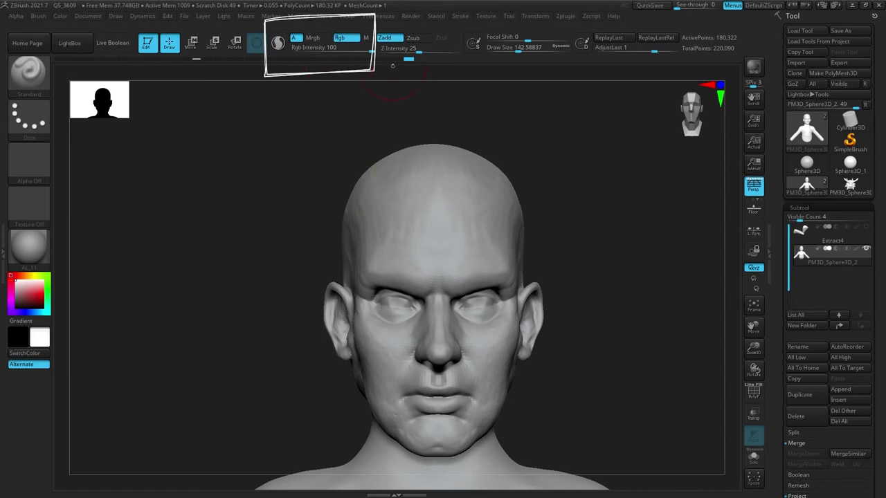
pyautogui.press('Escape')
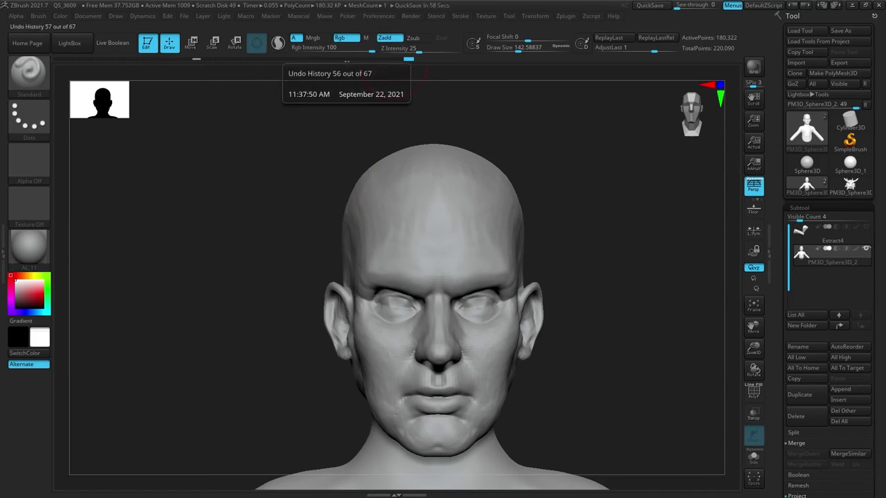
# Choose a tan skin color of RGB 196, 158, 128 and fill the whole bust with it
pyautogui.click(35, 293)
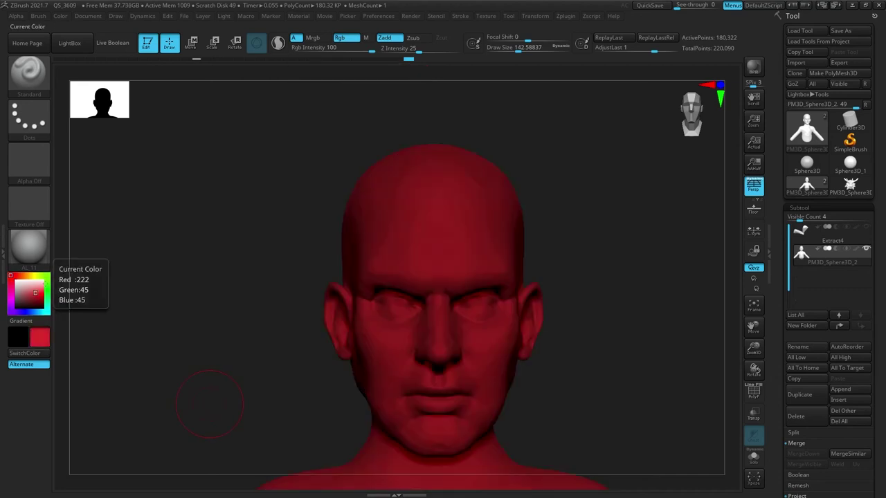
pyautogui.click(31, 292)
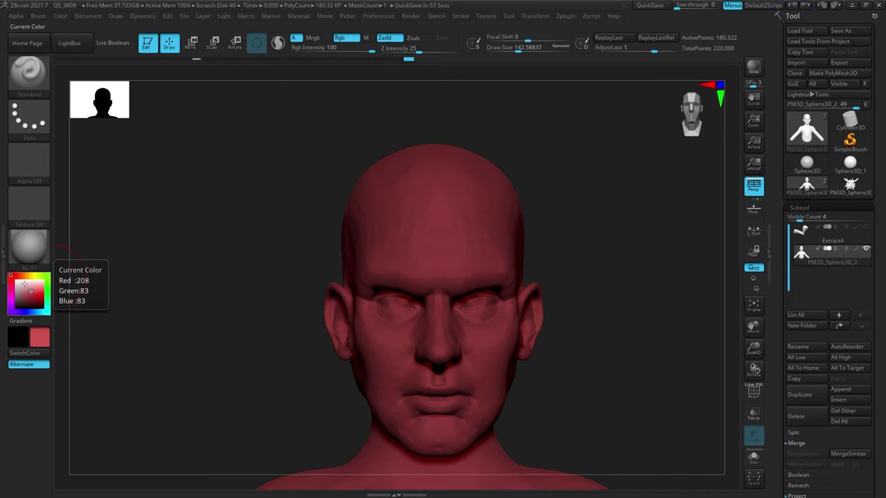
pyautogui.click(23, 275)
pyautogui.click(21, 288)
pyautogui.click(25, 292)
pyautogui.click(23, 290)
pyautogui.click(23, 289)
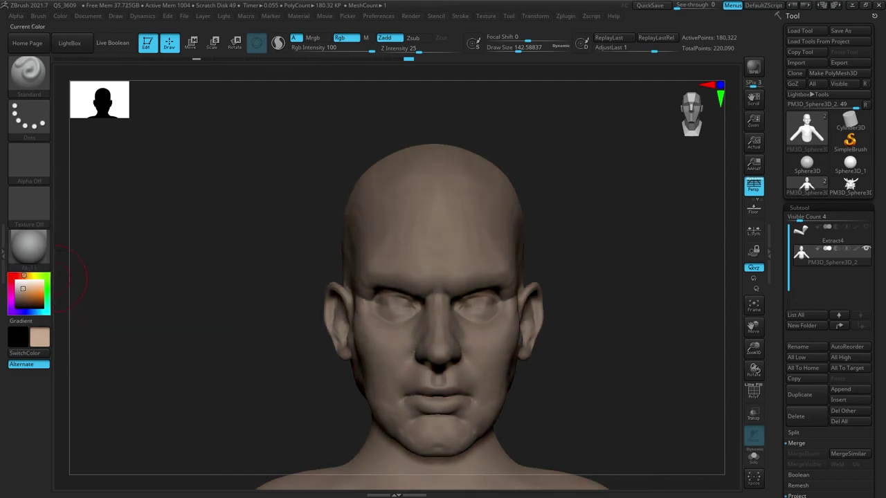
pyautogui.click(25, 289)
pyautogui.click(24, 276)
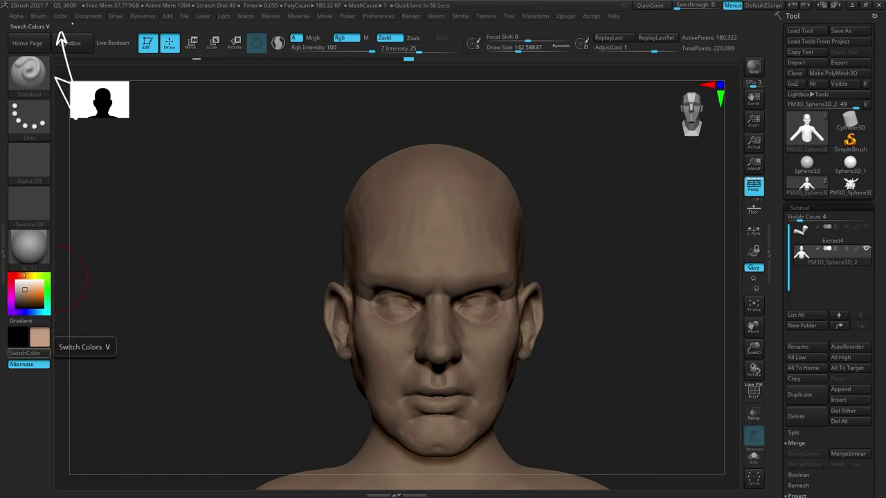
pyautogui.click(60, 16)
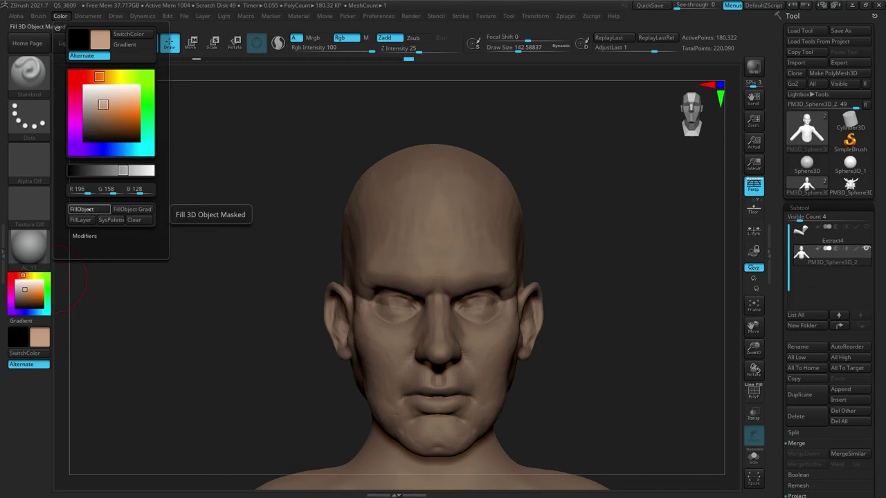
pyautogui.click(90, 209)
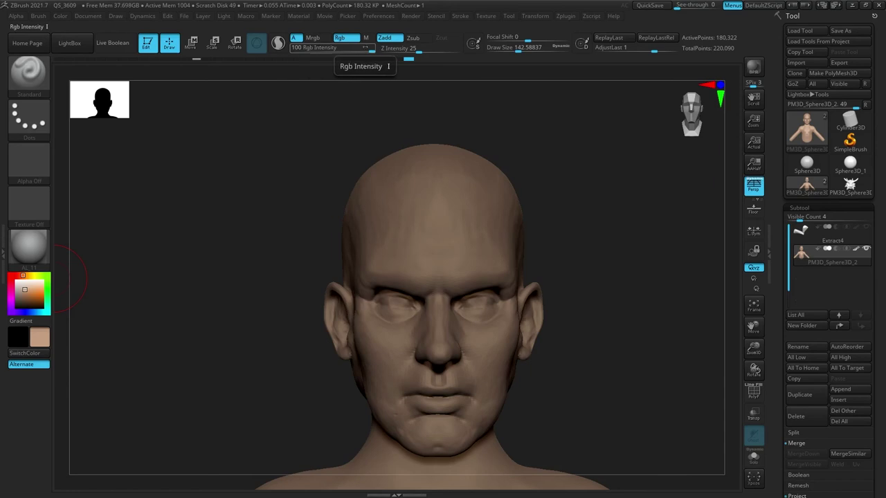
# Try an Rgb Intensity of 20 and restore it to 100
pyautogui.click(366, 47)
pyautogui.write('20')
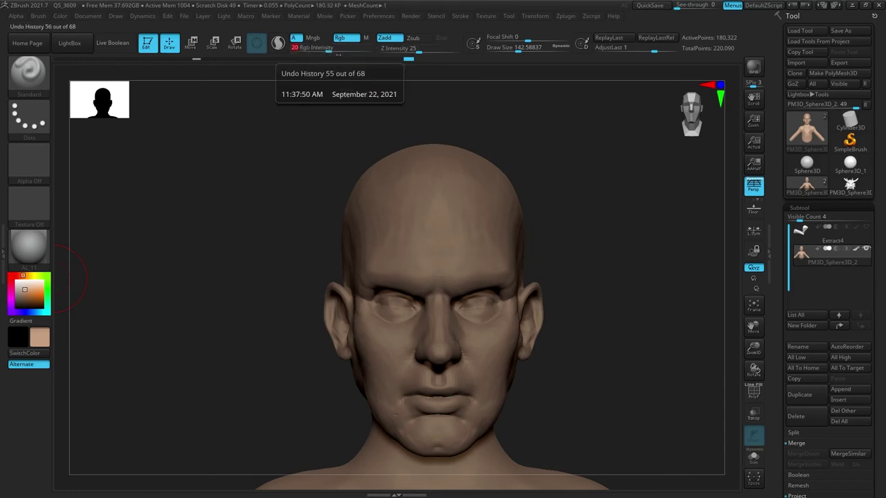
pyautogui.moveTo(328, 50); pyautogui.dragTo(379, 48)
pyautogui.moveTo(377, 112); pyautogui.dragTo(355, 63)
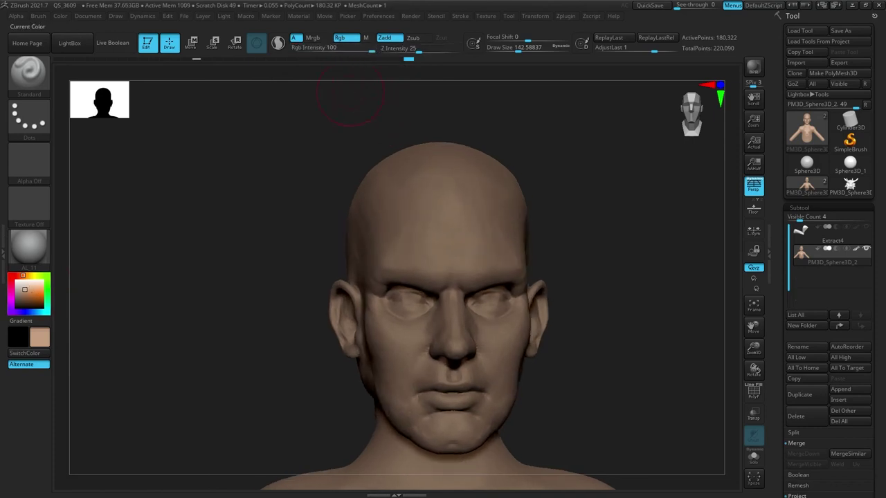
# Set the current paint color to a red of RGB 212, 72, 72
pyautogui.moveTo(650, 353); pyautogui.dragTo(611, 404)
pyautogui.press('c')
pyautogui.press('c')
pyautogui.moveTo(24, 290); pyautogui.dragTo(31, 292)
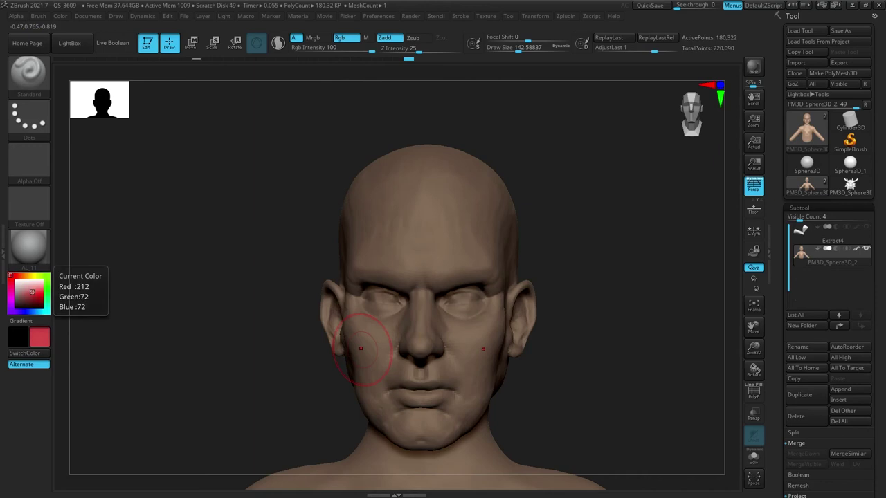
# Try painting mirrored red strokes across the forehead and scalp with both Zadd and Rgb on, and undo them
pyautogui.moveTo(672, 374); pyautogui.dragTo(643, 398)
pyautogui.moveTo(427, 265)
pyautogui.mouseDown()
pyautogui.moveTo(454, 237)
pyautogui.moveTo(472, 184)
pyautogui.moveTo(471, 200)
pyautogui.moveTo(463, 200)
pyautogui.mouseUp()
pyautogui.press('space')
pyautogui.keyDown('shift'); pyautogui.moveTo(617, 313); pyautogui.dragTo(614, 373); pyautogui.keyUp('shift')
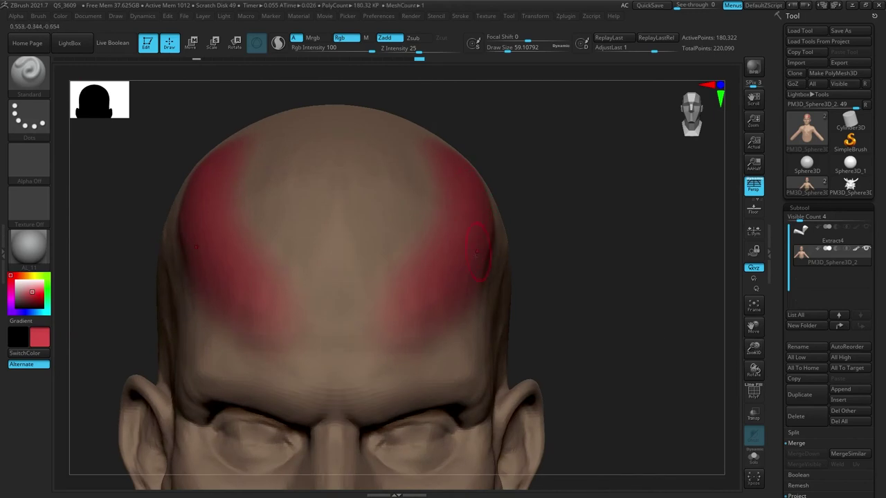
pyautogui.moveTo(753, 348)
pyautogui.mouseDown()
pyautogui.moveTo(751, 327)
pyautogui.moveTo(752, 345)
pyautogui.mouseUp()
pyautogui.moveTo(681, 392); pyautogui.dragTo(645, 387)
pyautogui.moveTo(451, 253)
pyautogui.mouseDown()
pyautogui.moveTo(407, 166)
pyautogui.moveTo(415, 179)
pyautogui.moveTo(420, 170)
pyautogui.mouseUp()
pyautogui.moveTo(692, 441)
pyautogui.mouseDown()
pyautogui.moveTo(657, 461)
pyautogui.moveTo(692, 425)
pyautogui.moveTo(670, 406)
pyautogui.mouseUp()
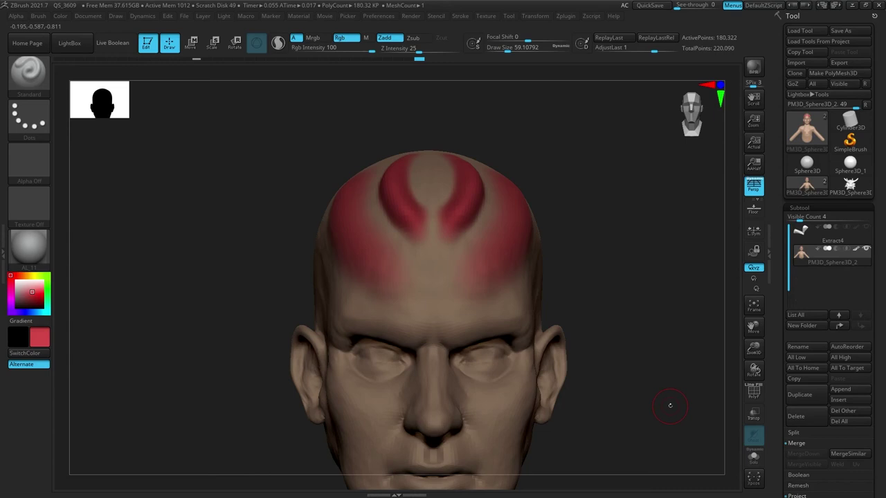
pyautogui.hotkey('ctrl', 'z')
pyautogui.hotkey('ctrl', 'z')
pyautogui.hotkey('ctrl', 'z')
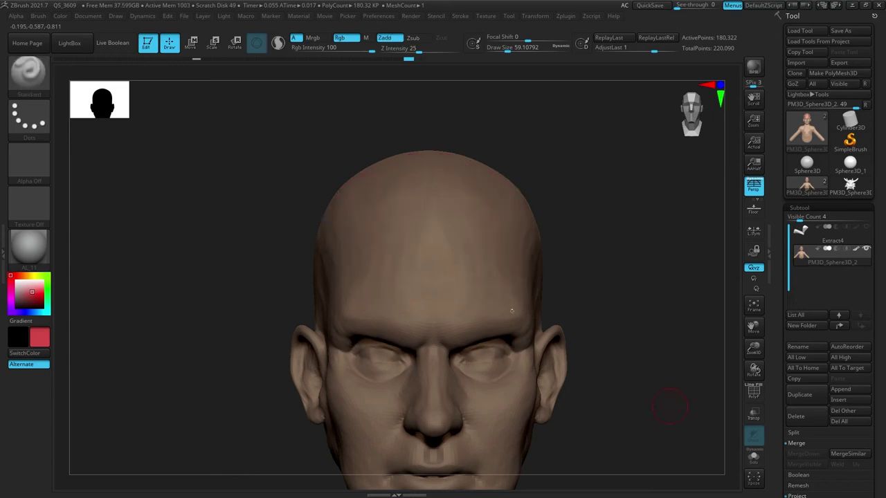
# Turn off Zadd on the Standard brush and paint a solid red patch over the forehead using color only
pyautogui.click(385, 37)
pyautogui.moveTo(459, 289); pyautogui.dragTo(469, 180)
pyautogui.moveTo(490, 295); pyautogui.dragTo(509, 196)
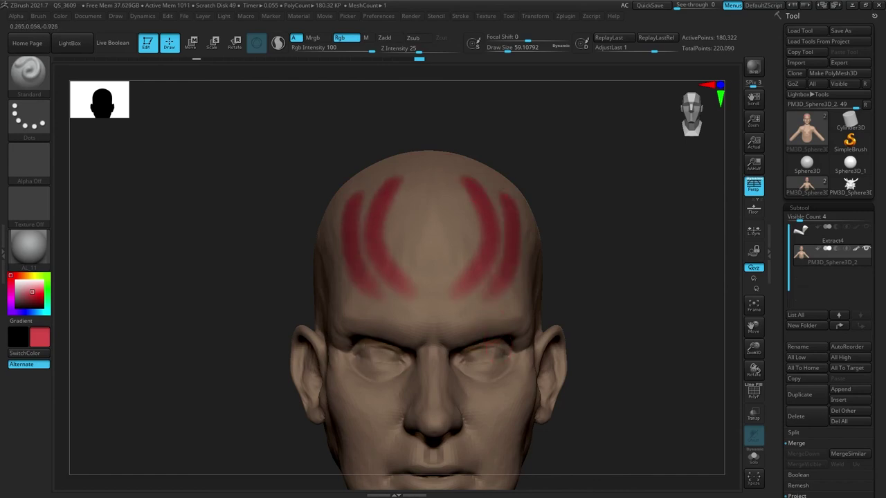
pyautogui.moveTo(472, 294)
pyautogui.mouseDown()
pyautogui.moveTo(461, 180)
pyautogui.moveTo(451, 193)
pyautogui.moveTo(447, 174)
pyautogui.mouseUp()
pyautogui.moveTo(432, 284)
pyautogui.mouseDown()
pyautogui.moveTo(434, 177)
pyautogui.moveTo(433, 208)
pyautogui.mouseUp()
pyautogui.moveTo(493, 296)
pyautogui.mouseDown()
pyautogui.moveTo(494, 223)
pyautogui.moveTo(507, 210)
pyautogui.mouseUp()
pyautogui.moveTo(658, 385)
pyautogui.keyDown('alt'); pyautogui.mouseDown()
pyautogui.moveTo(659, 346)
pyautogui.moveTo(603, 382)
pyautogui.mouseUp(); pyautogui.keyUp('alt')
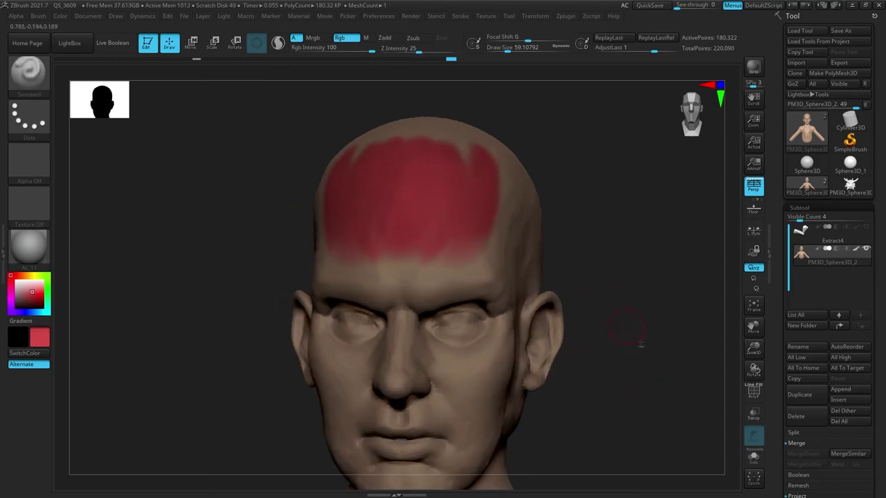
# Turn off Zadd on the Smooth brush and blend the edges of the red forehead patch into the skin color
pyautogui.keyDown('alt'); pyautogui.moveTo(641, 343); pyautogui.dragTo(643, 391); pyautogui.keyUp('alt')
pyautogui.click(393, 38)
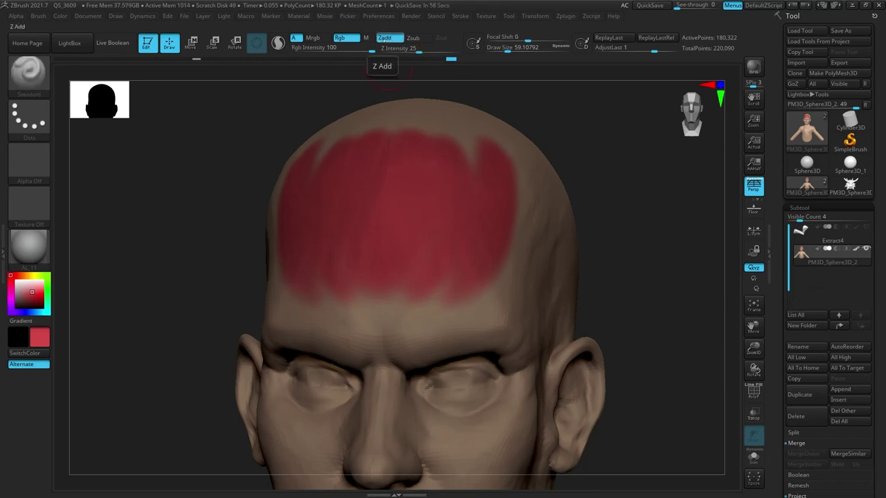
pyautogui.press('shift')
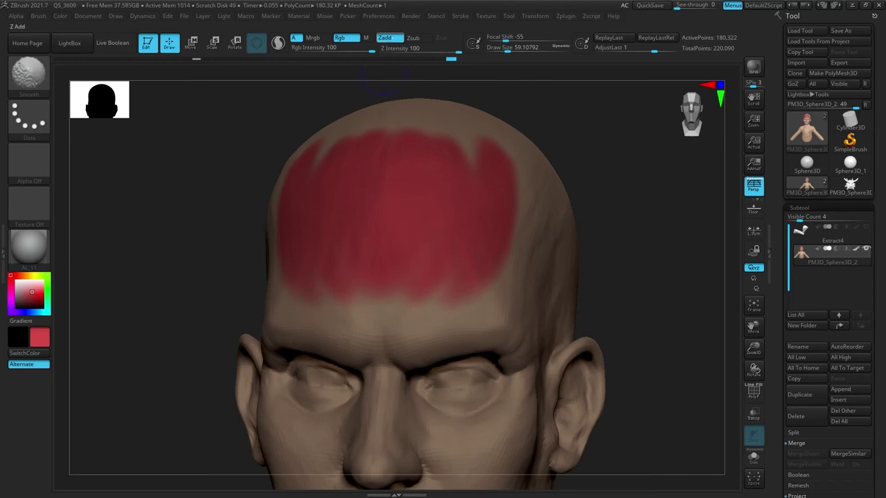
pyautogui.click(385, 38)
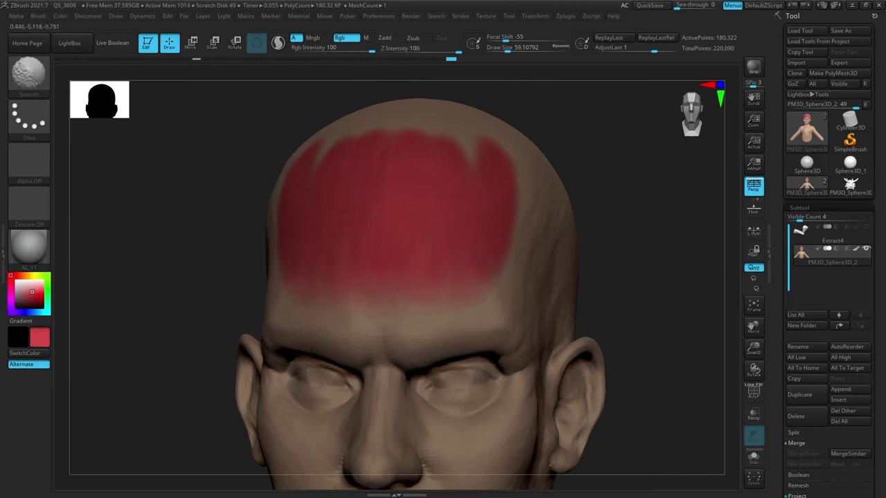
pyautogui.moveTo(511, 212)
pyautogui.keyDown('shift'); pyautogui.mouseDown()
pyautogui.moveTo(468, 151)
pyautogui.moveTo(406, 136)
pyautogui.mouseUp(); pyautogui.keyUp('shift')
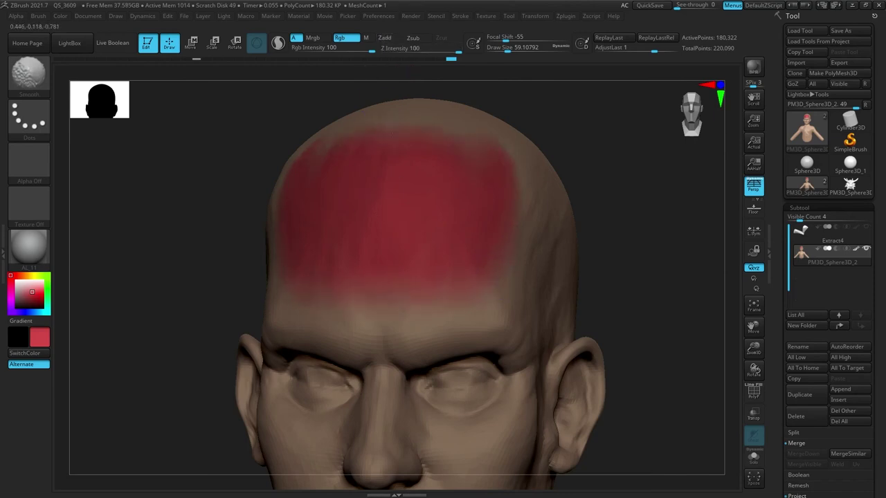
pyautogui.keyDown('shift'); pyautogui.moveTo(497, 147); pyautogui.dragTo(508, 173); pyautogui.keyUp('shift')
# Lower the Rgb Intensity to 27 and paint a soft red blush on both cheeks
pyautogui.keyDown('alt'); pyautogui.moveTo(675, 447); pyautogui.dragTo(686, 369); pyautogui.keyUp('alt')
pyautogui.click(363, 50)
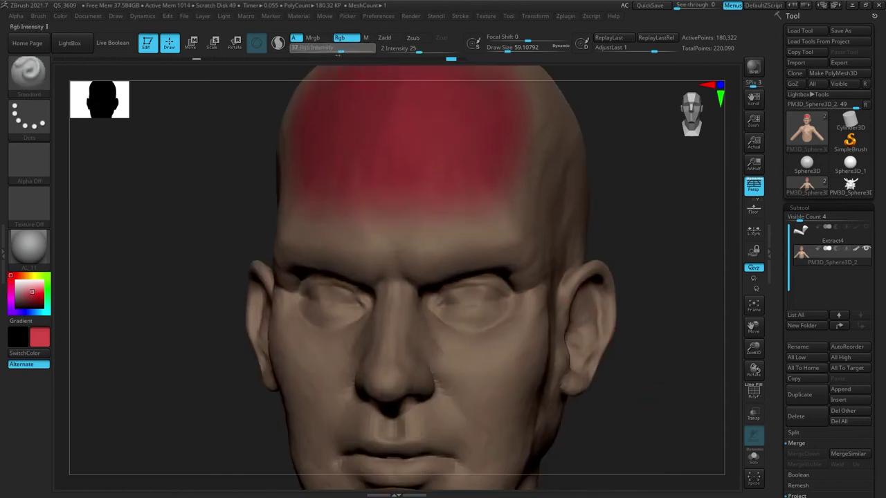
pyautogui.moveTo(340, 53); pyautogui.dragTo(333, 53)
pyautogui.moveTo(510, 343); pyautogui.dragTo(494, 378)
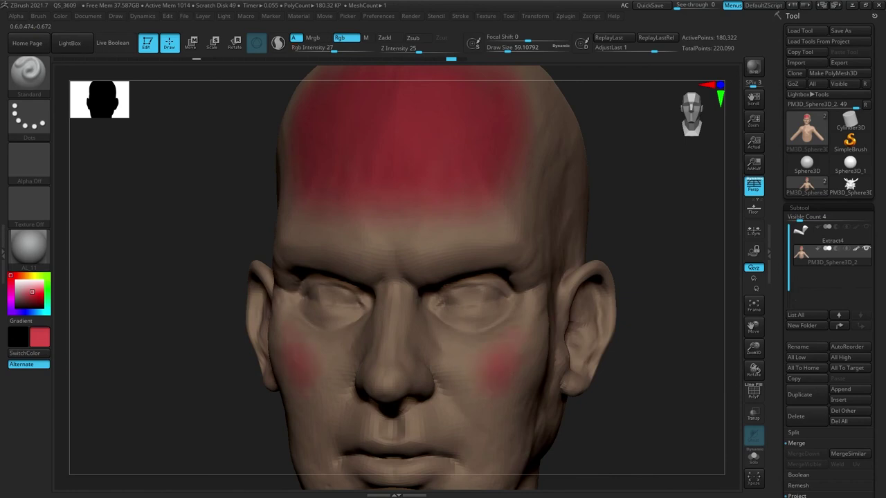
pyautogui.hotkey('ctrl', 'z')
pyautogui.click(536, 311)
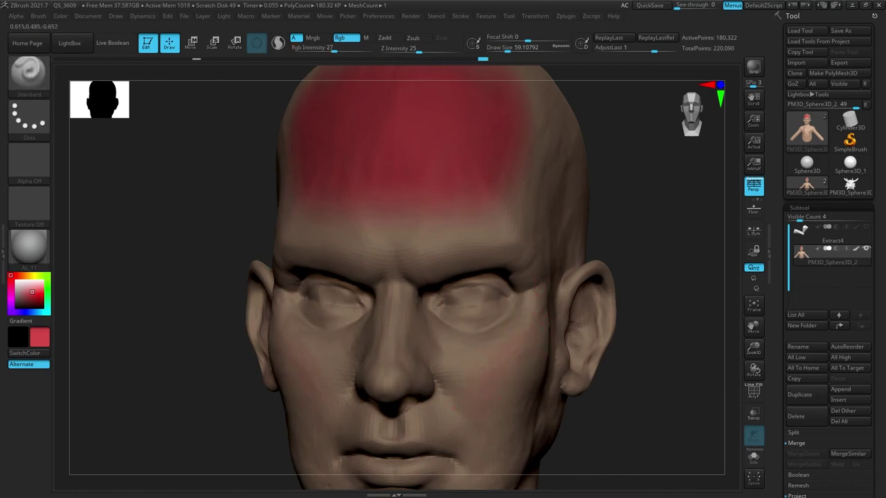
pyautogui.moveTo(485, 368); pyautogui.dragTo(525, 328)
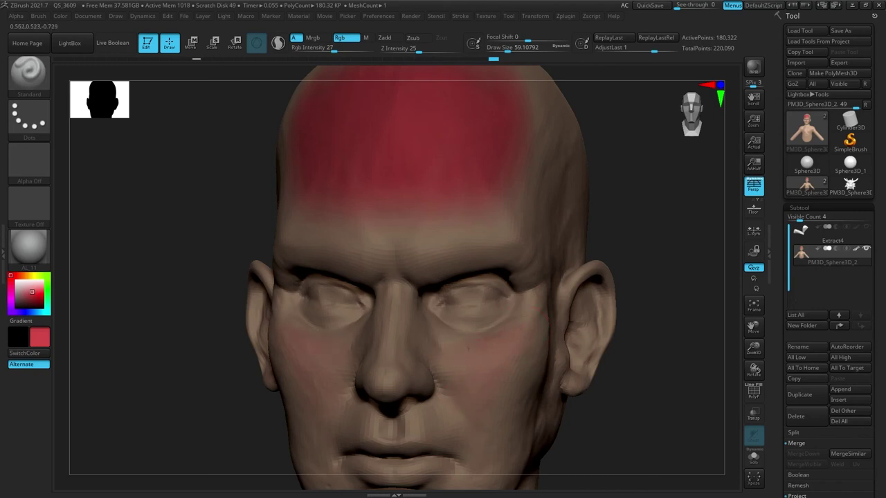
# Add more soft red blush to the cheek and assign Alpha 07 to the Standard brush
pyautogui.moveTo(538, 310); pyautogui.dragTo(514, 322)
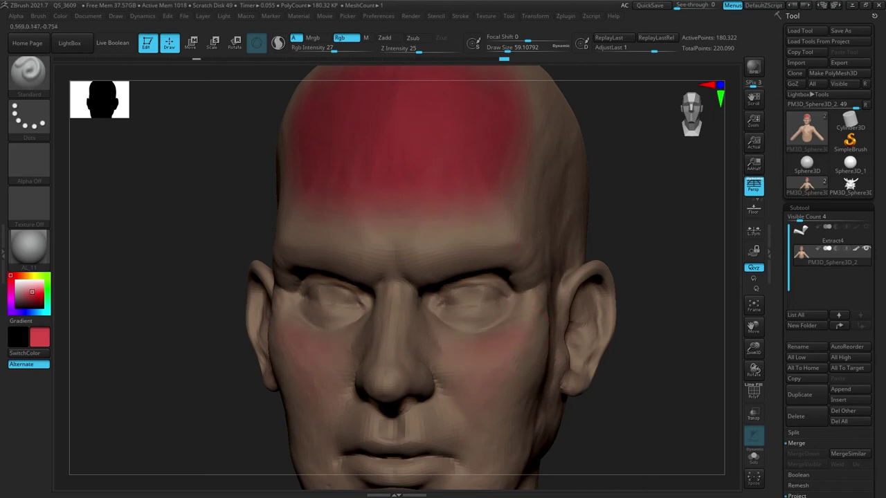
pyautogui.click(29, 170)
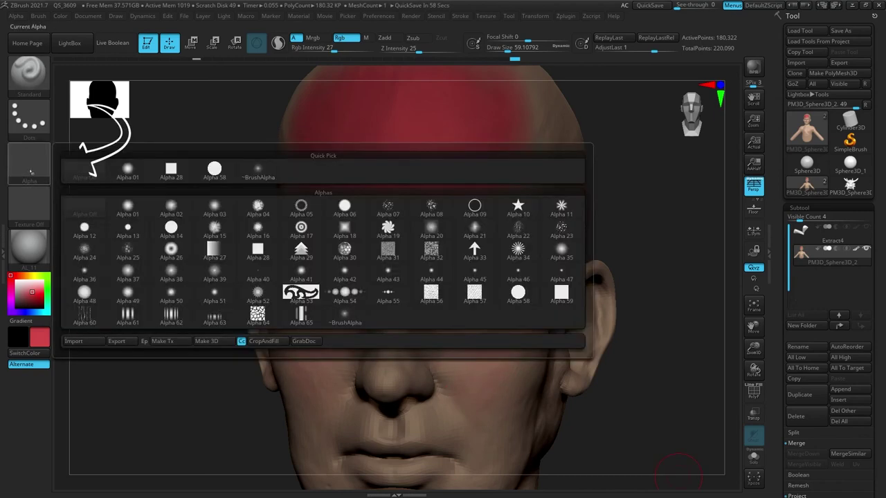
pyautogui.moveTo(388, 207)
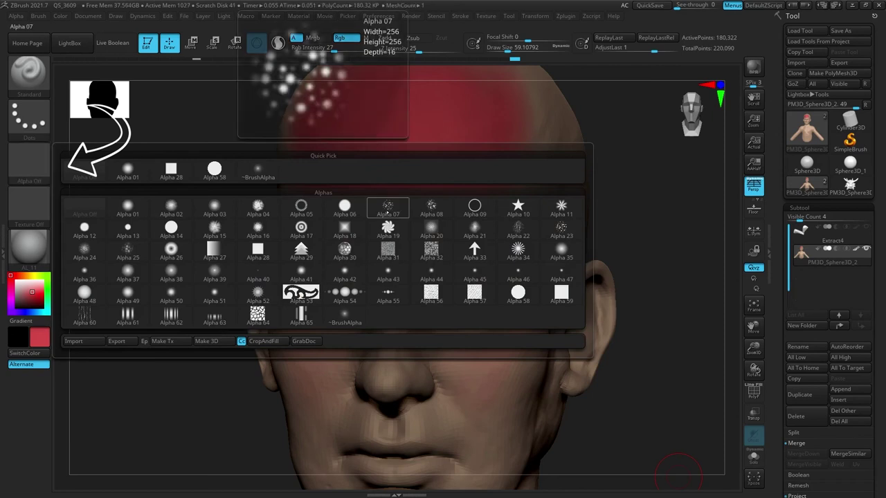
pyautogui.click(390, 213)
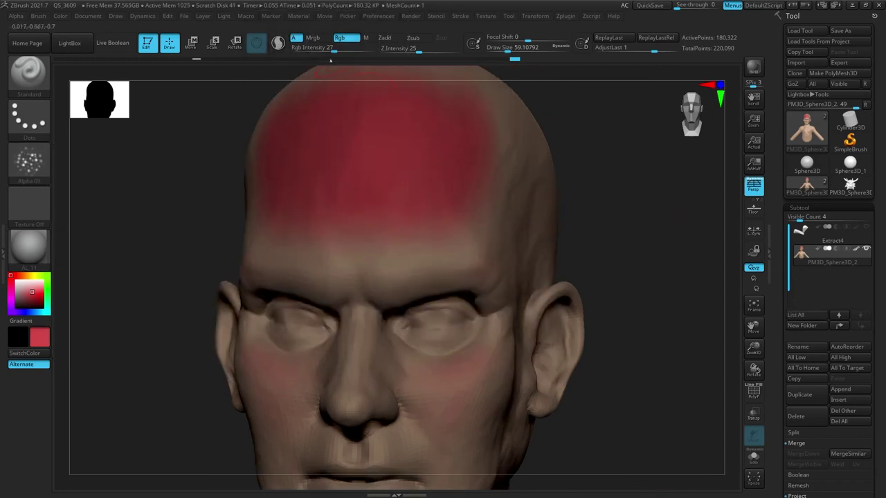
# Paint mottled red over the temple, cheek and side of the head with Rgb Intensity 55 and Draw Size about 251
pyautogui.moveTo(351, 48); pyautogui.dragTo(354, 48)
pyautogui.moveTo(671, 322); pyautogui.dragTo(505, 388)
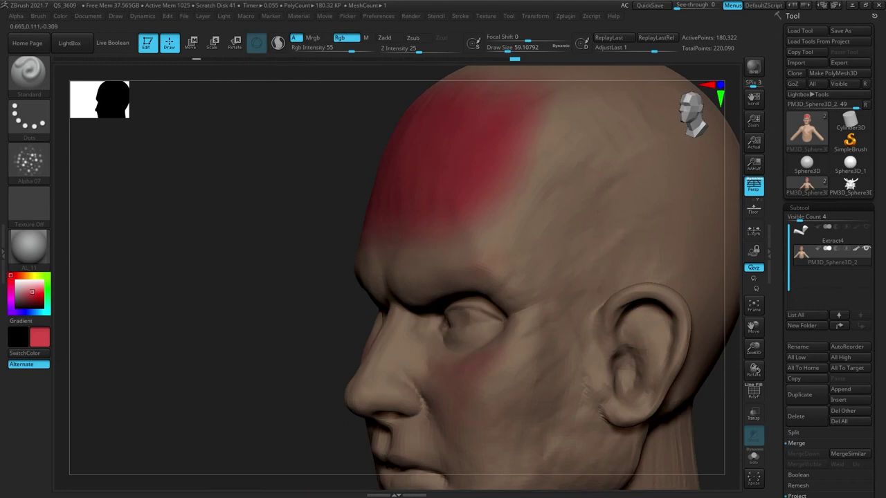
pyautogui.press('space')
pyautogui.moveTo(631, 236); pyautogui.dragTo(651, 236)
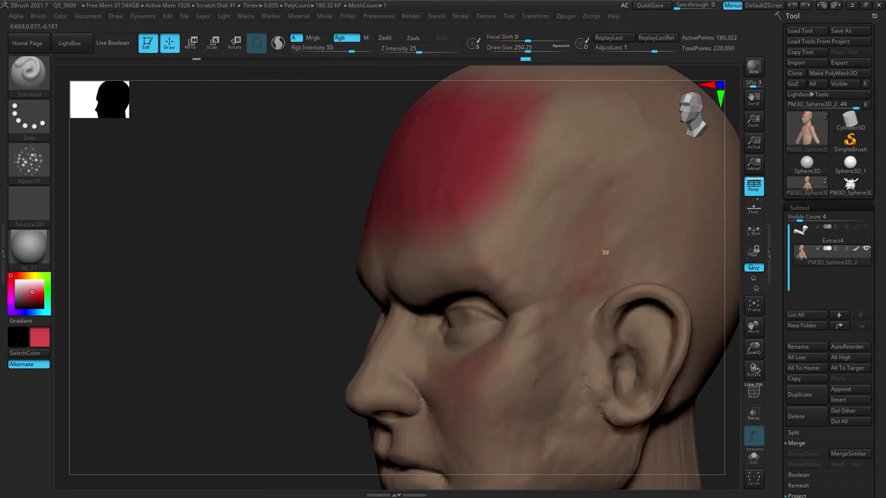
pyautogui.moveTo(595, 278)
pyautogui.mouseDown()
pyautogui.moveTo(574, 340)
pyautogui.moveTo(579, 375)
pyautogui.moveTo(536, 415)
pyautogui.mouseUp()
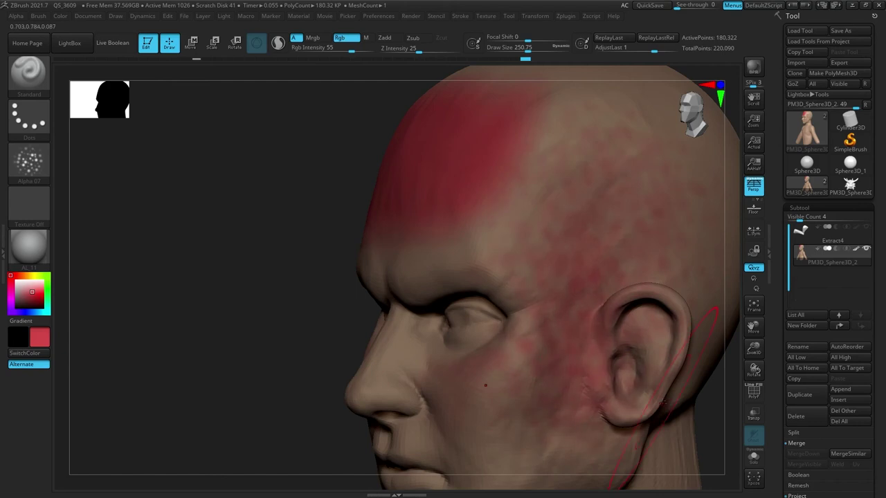
pyautogui.keyDown('alt'); pyautogui.moveTo(290, 379); pyautogui.dragTo(167, 375); pyautogui.keyUp('alt')
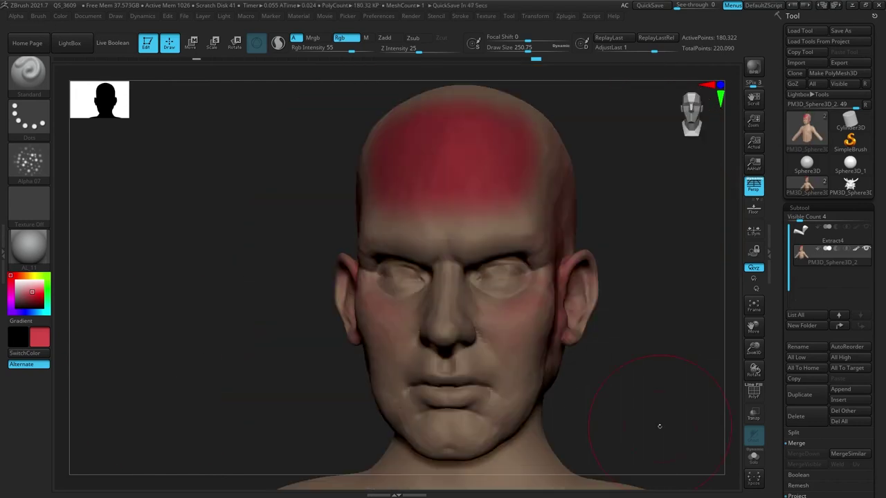
# Change the Standard brush's stroke type to Color Spray
pyautogui.click(29, 70)
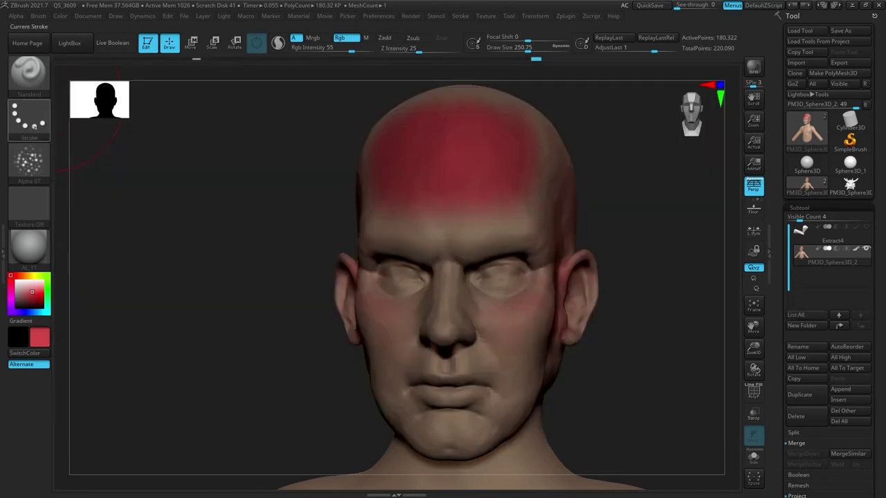
pyautogui.click(33, 126)
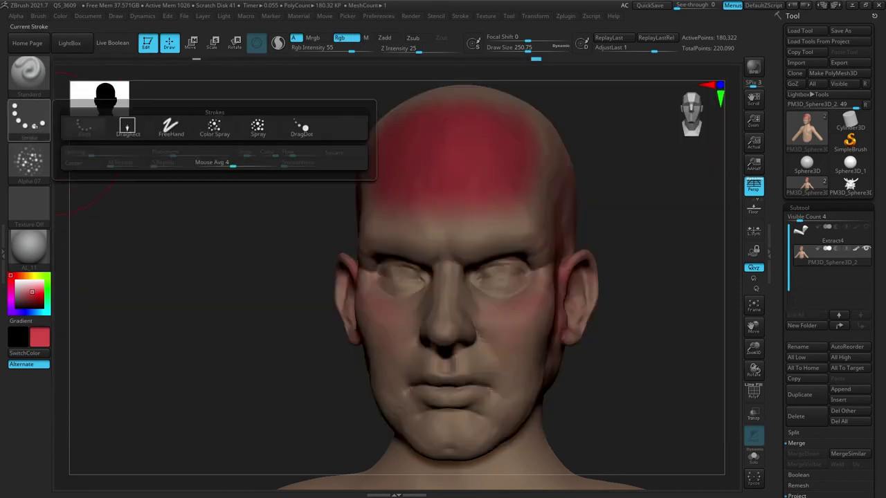
pyautogui.click(29, 121)
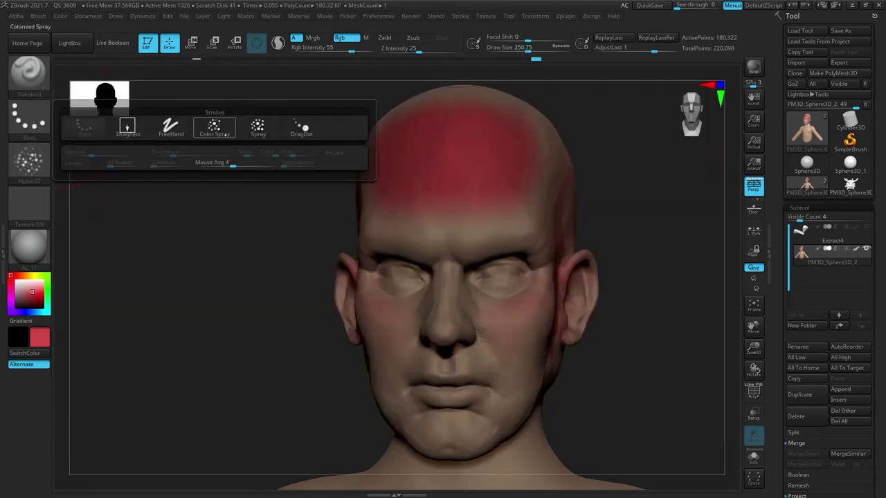
pyautogui.click(214, 127)
pyautogui.moveTo(222, 133); pyautogui.dragTo(547, 215)
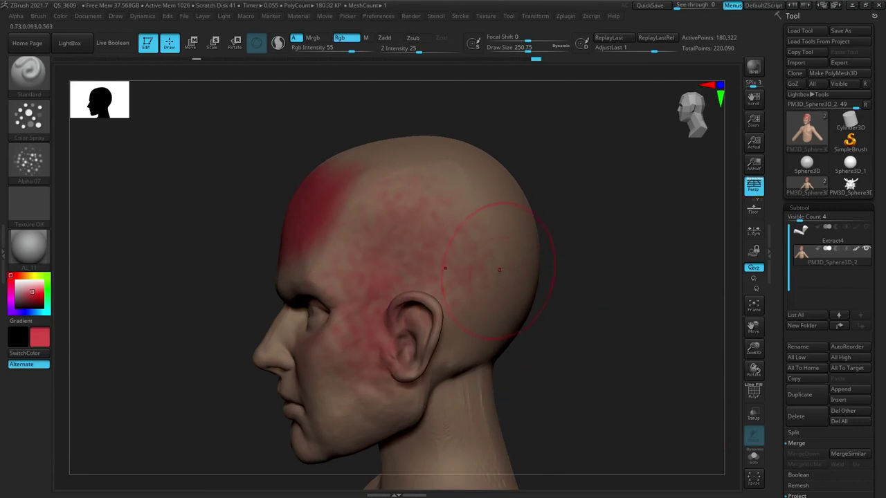
# Reduce the Draw Size to about 134 and spray speckled red over the sides and back of the head
pyautogui.press('space')
pyautogui.moveTo(496, 269)
pyautogui.mouseDown()
pyautogui.moveTo(484, 270)
pyautogui.moveTo(500, 312)
pyautogui.mouseUp()
pyautogui.moveTo(560, 316); pyautogui.dragTo(485, 317)
pyautogui.moveTo(574, 250)
pyautogui.mouseDown()
pyautogui.moveTo(564, 206)
pyautogui.moveTo(550, 192)
pyautogui.mouseUp()
pyautogui.moveTo(544, 334)
pyautogui.mouseDown()
pyautogui.moveTo(506, 349)
pyautogui.moveTo(472, 326)
pyautogui.mouseUp()
pyautogui.moveTo(661, 284); pyautogui.dragTo(671, 356)
pyautogui.moveTo(541, 134); pyautogui.dragTo(478, 135)
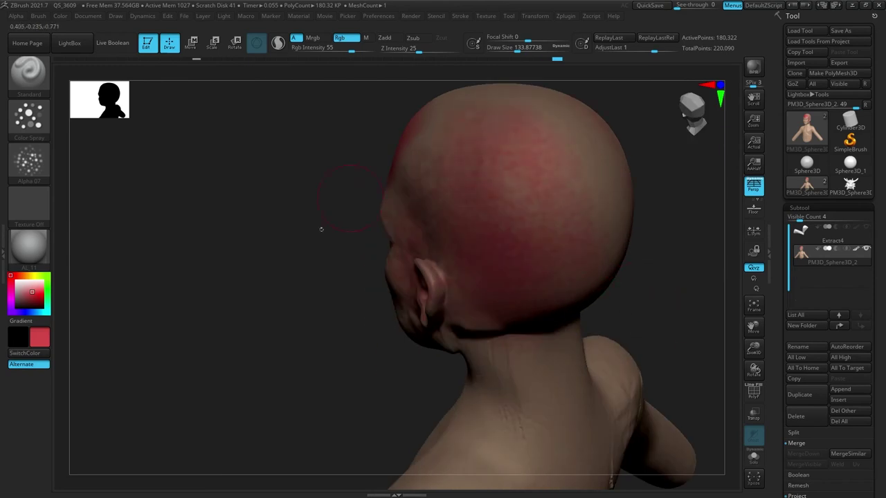
pyautogui.keyDown('alt'); pyautogui.moveTo(302, 285); pyautogui.dragTo(269, 332); pyautogui.keyUp('alt')
pyautogui.moveTo(547, 183); pyautogui.dragTo(573, 254)
pyautogui.moveTo(680, 305); pyautogui.dragTo(570, 313)
pyautogui.moveTo(484, 124); pyautogui.dragTo(547, 173)
pyautogui.moveTo(595, 298); pyautogui.dragTo(263, 311)
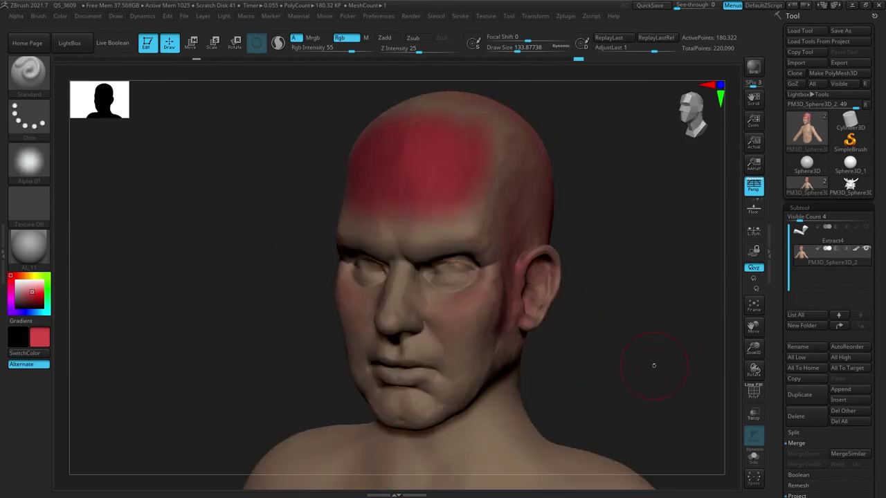
# Inspect the head's wireframe density and subdivide the bust to 2.885 million polygons
pyautogui.keyDown('alt'); pyautogui.moveTo(653, 375); pyautogui.dragTo(662, 437); pyautogui.keyUp('alt')
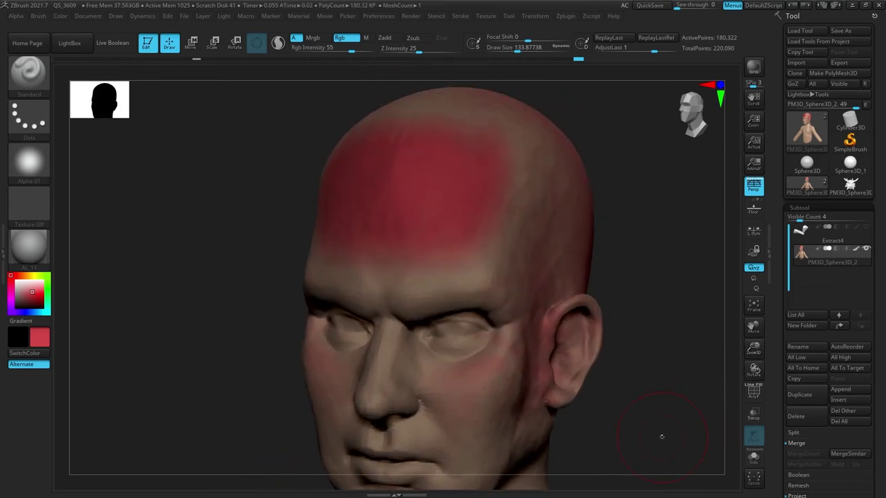
pyautogui.moveTo(710, 405); pyautogui.dragTo(713, 450)
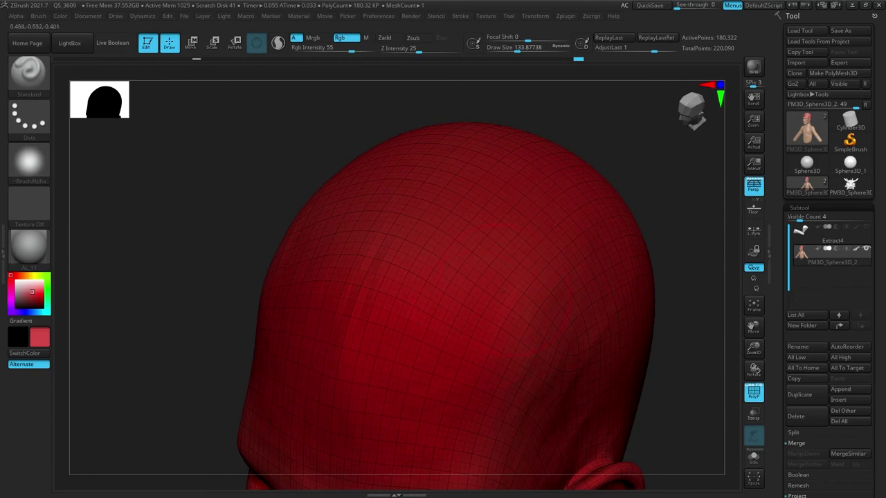
pyautogui.moveTo(700, 361); pyautogui.dragTo(704, 386)
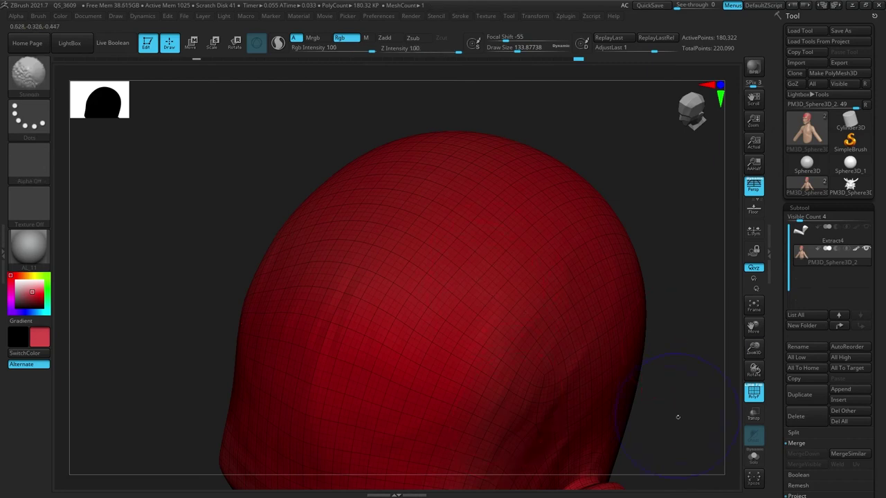
pyautogui.hotkey('shift', 'f')
pyautogui.moveTo(678, 415)
pyautogui.mouseDown()
pyautogui.moveTo(694, 367)
pyautogui.moveTo(695, 387)
pyautogui.moveTo(700, 375)
pyautogui.mouseUp()
pyautogui.hotkey('ctrl', 'd')
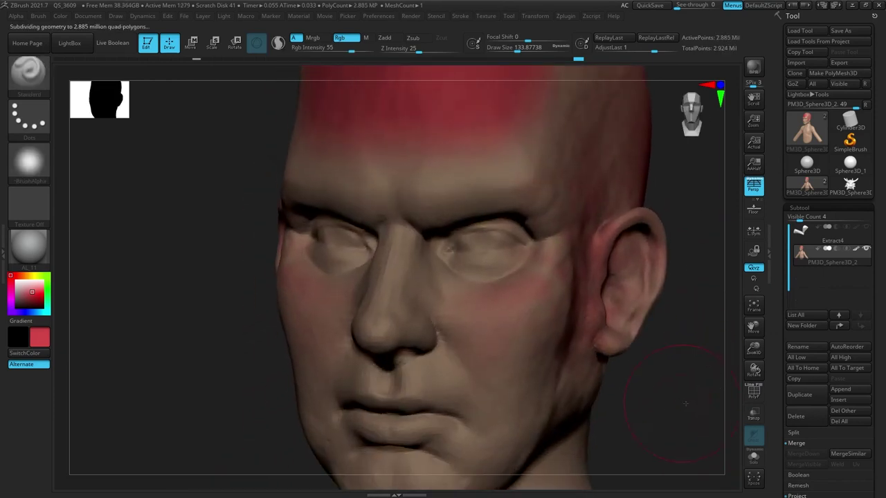
# Set the Draw Size to about 8 and paint thin mirrored red squiggles on both cheeks
pyautogui.press('space')
pyautogui.moveTo(563, 270); pyautogui.dragTo(537, 272)
pyautogui.moveTo(267, 256)
pyautogui.mouseDown()
pyautogui.moveTo(632, 253)
pyautogui.moveTo(543, 257)
pyautogui.moveTo(532, 291)
pyautogui.moveTo(562, 280)
pyautogui.mouseUp()
pyautogui.press('space')
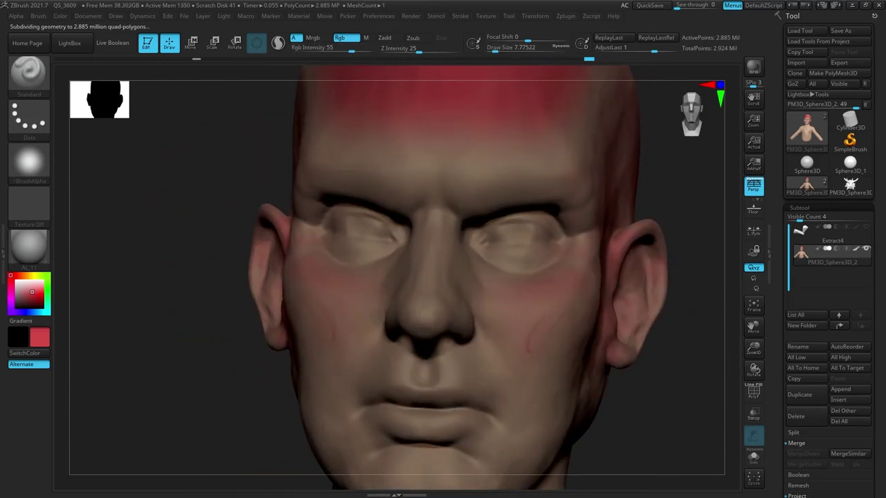
pyautogui.hotkey('shift', 'd')
pyautogui.moveTo(653, 413); pyautogui.dragTo(564, 378)
pyautogui.press('d')
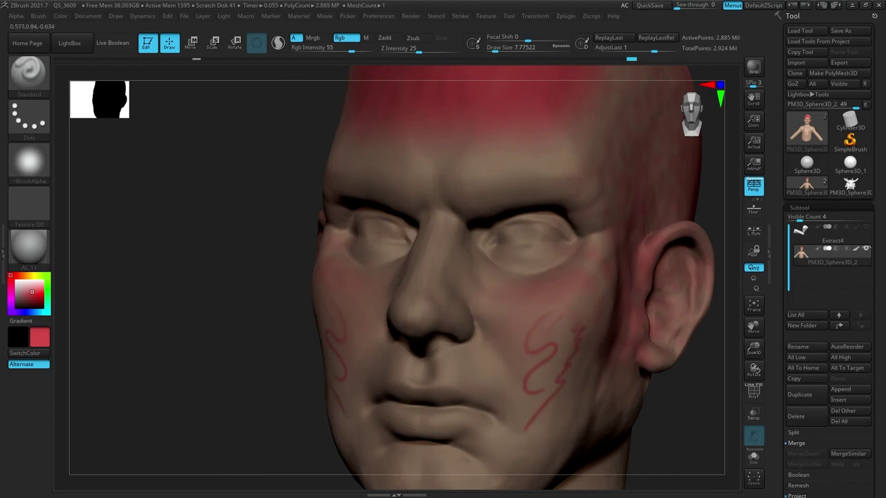
pyautogui.keyDown('shift'); pyautogui.moveTo(693, 418); pyautogui.dragTo(653, 439); pyautogui.keyUp('shift')
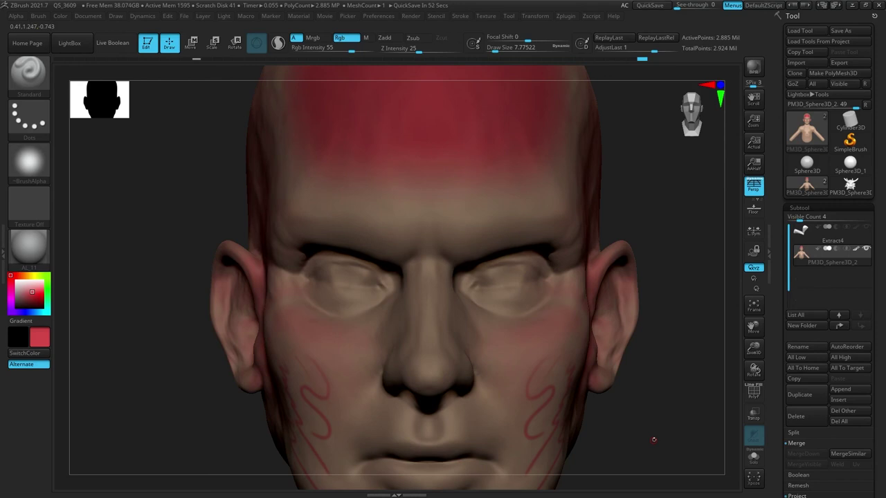
pyautogui.moveTo(746, 353); pyautogui.dragTo(741, 343)
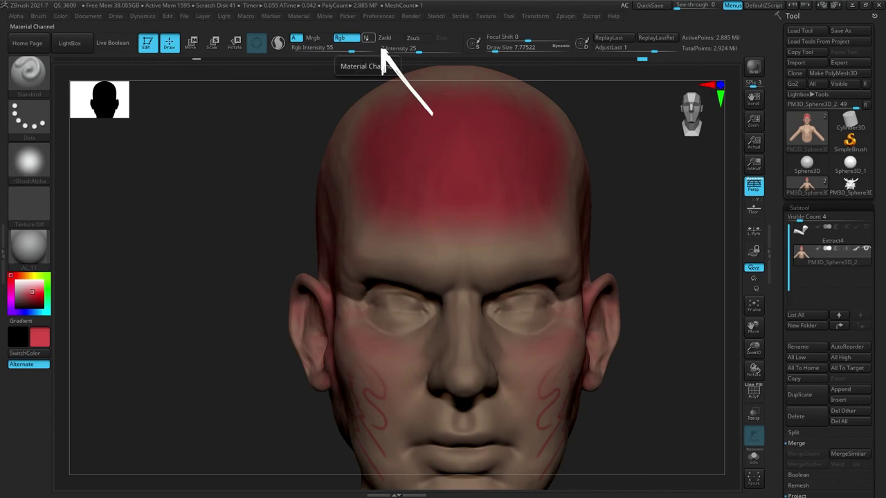
# Switch the brush to the material channel only and try the Droplet material on the bust with Draw Size about 138
pyautogui.click(367, 38)
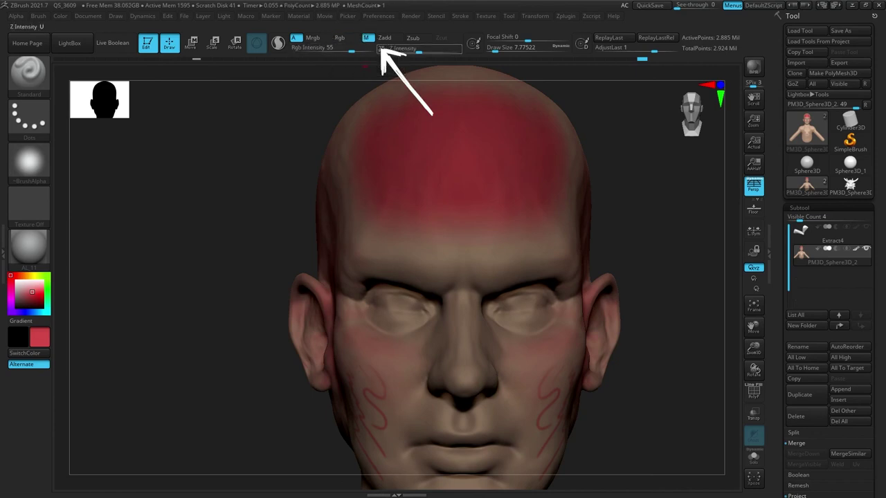
pyautogui.click(32, 254)
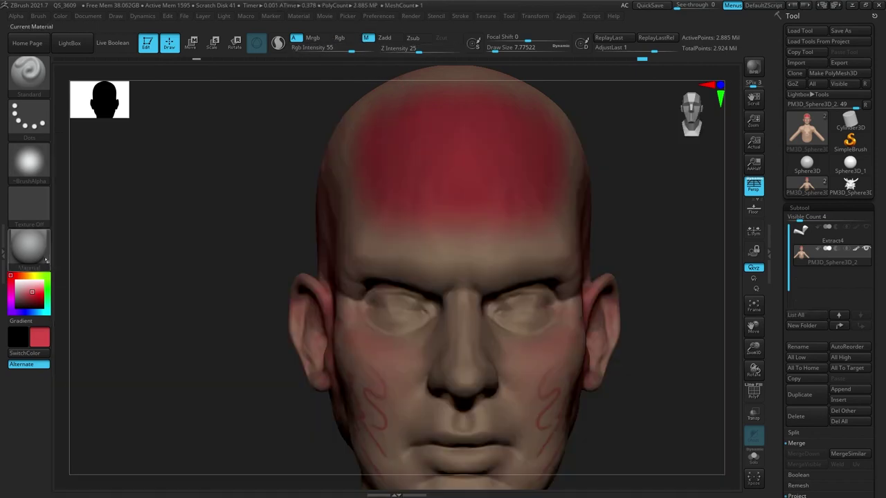
pyautogui.click(32, 249)
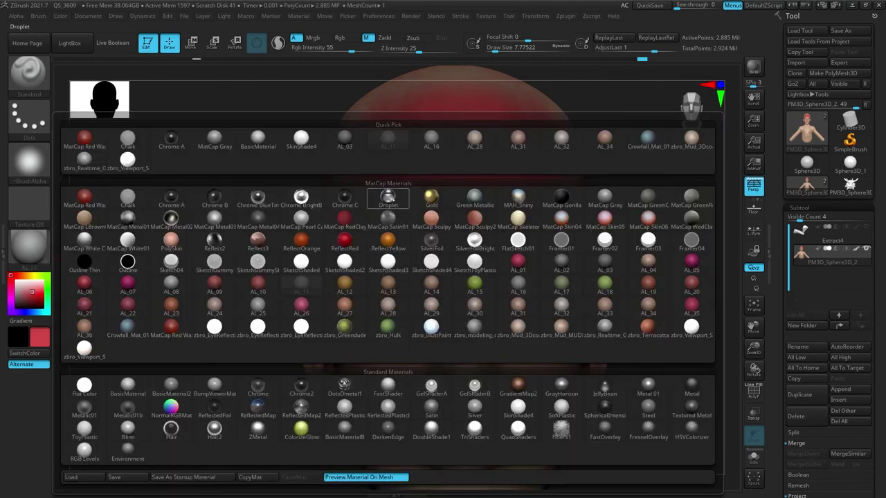
pyautogui.click(391, 199)
pyautogui.press('space')
pyautogui.moveTo(533, 194); pyautogui.dragTo(560, 190)
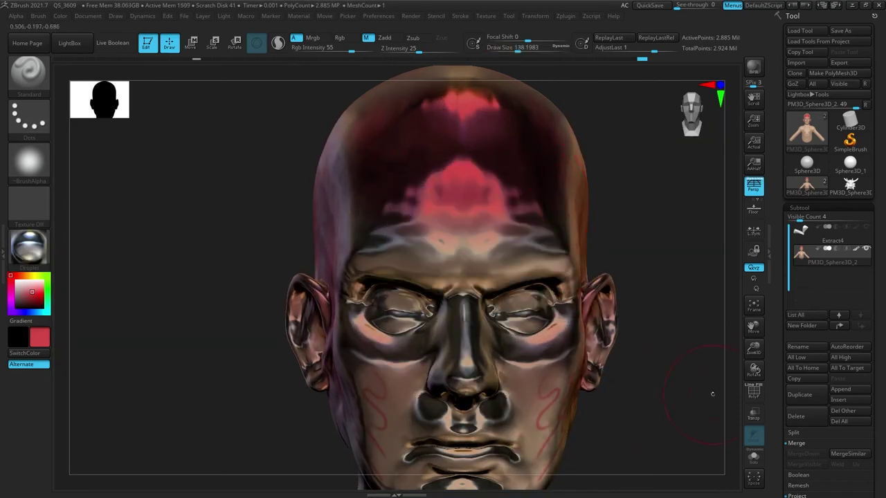
pyautogui.moveTo(712, 393); pyautogui.dragTo(715, 392)
# Set the material back to AL_11 and switch the brush to Mrgb for combined material and color
pyautogui.click(29, 247)
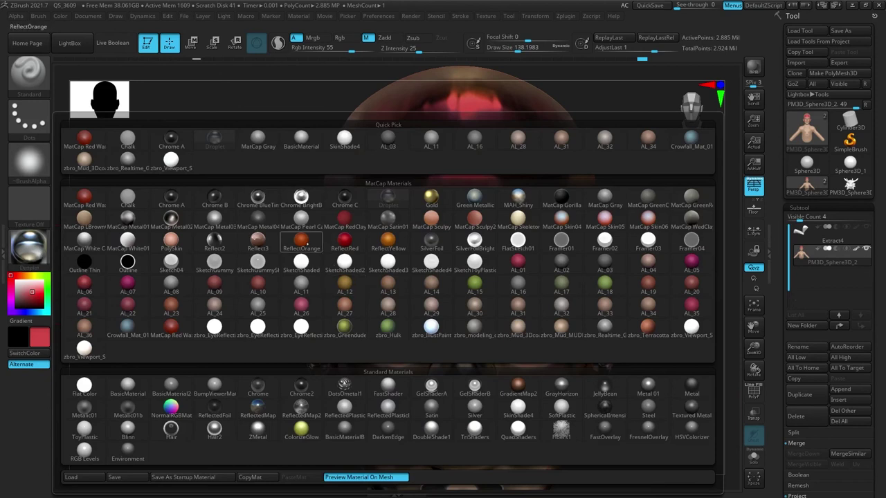
pyautogui.click(214, 223)
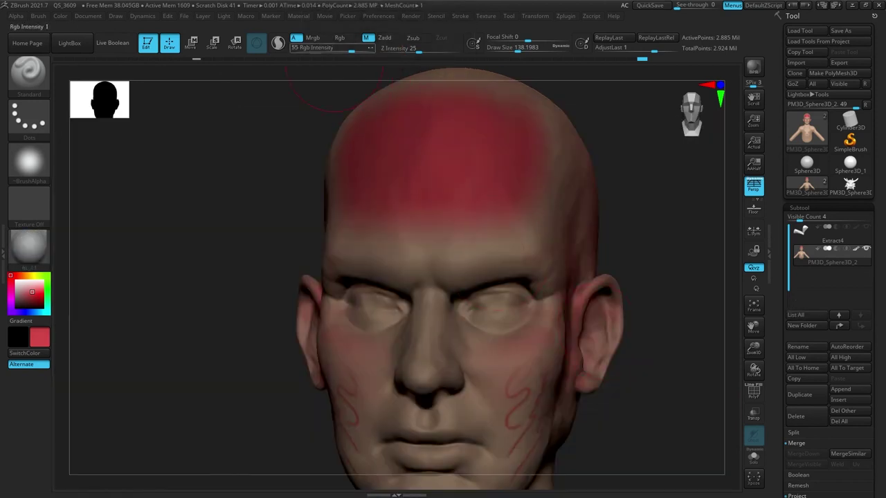
pyautogui.click(340, 37)
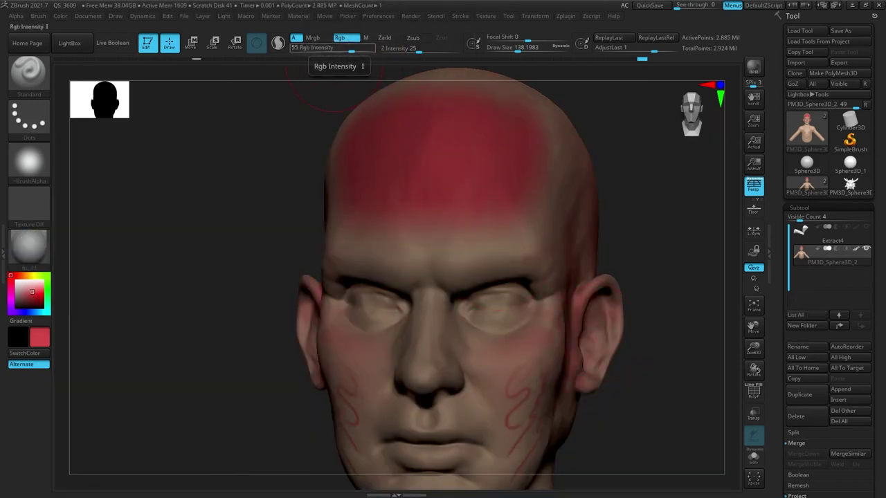
pyautogui.click(313, 38)
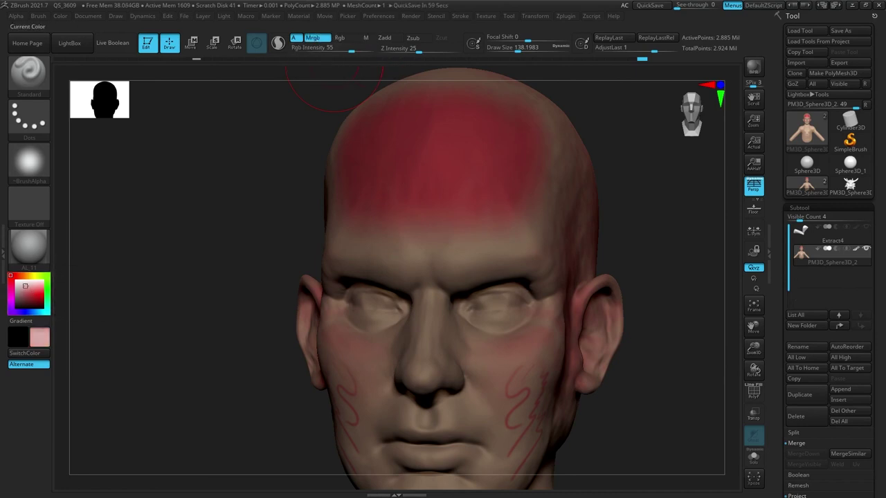
# Fill the whole bust with pale pink (R 217, G 164, B 164) at Rgb Intensity 55, and again at 100
pyautogui.click(60, 16)
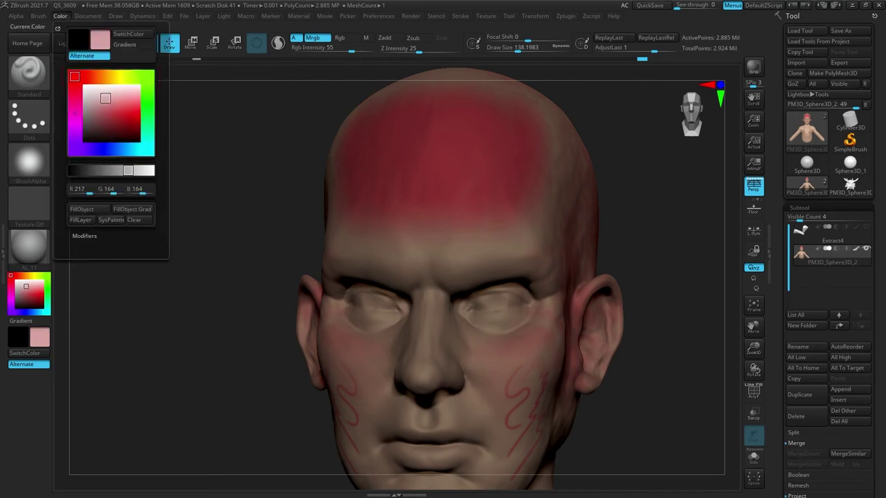
pyautogui.click(81, 209)
pyautogui.moveTo(702, 366); pyautogui.dragTo(684, 382)
pyautogui.click(372, 50)
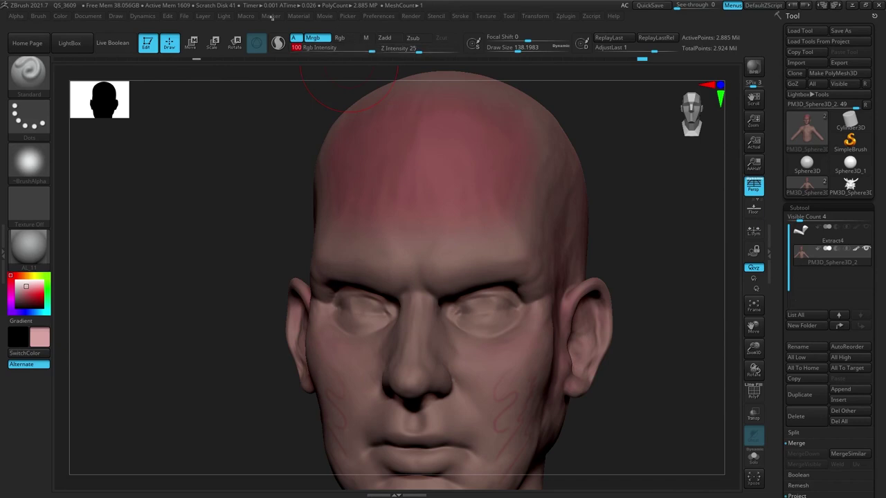
pyautogui.click(60, 15)
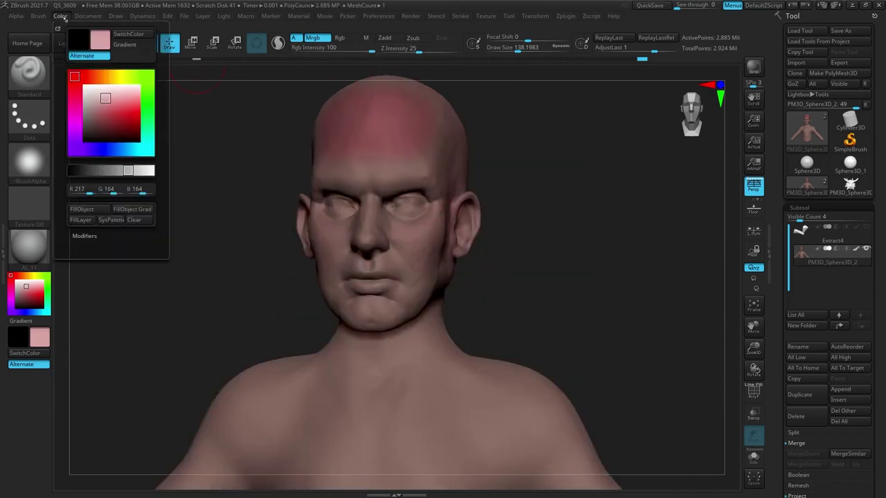
pyautogui.click(82, 209)
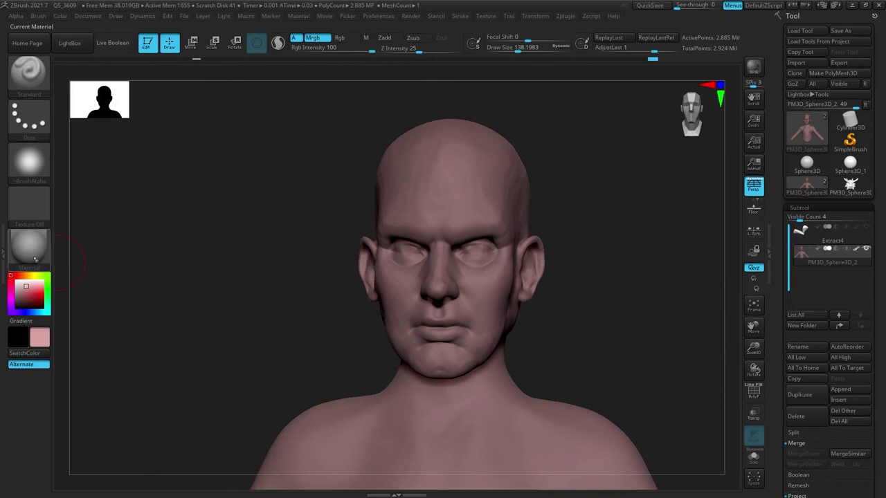
# Choose the Droplet material and paint it with the pink color over the forehead and both temples
pyautogui.click(35, 259)
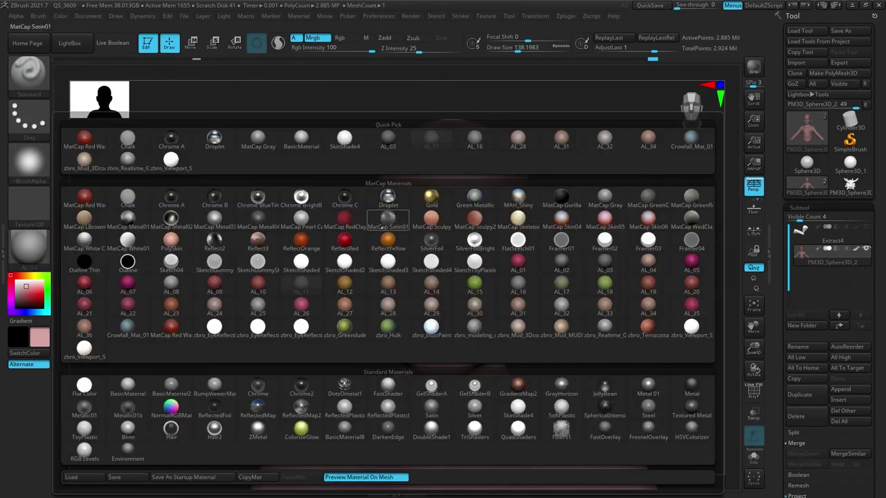
pyautogui.click(388, 198)
pyautogui.moveTo(642, 325); pyautogui.dragTo(607, 315)
pyautogui.moveTo(462, 213)
pyautogui.mouseDown()
pyautogui.moveTo(457, 198)
pyautogui.moveTo(473, 197)
pyautogui.moveTo(461, 173)
pyautogui.mouseUp()
pyautogui.moveTo(616, 194)
pyautogui.mouseDown()
pyautogui.moveTo(520, 192)
pyautogui.moveTo(540, 207)
pyautogui.moveTo(533, 253)
pyautogui.mouseUp()
pyautogui.moveTo(534, 254); pyautogui.dragTo(662, 422, button='right')
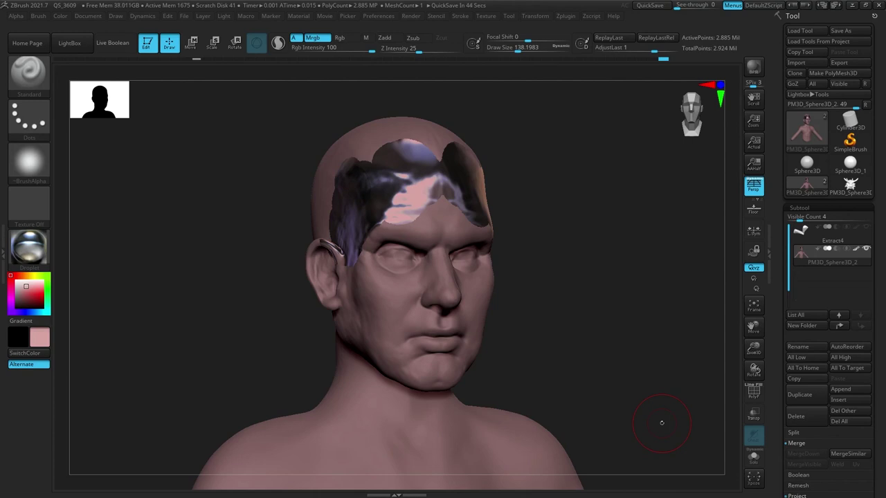
# Set the current material to AL_16 and inspect the Droplet-painted areas of the head from several angles
pyautogui.moveTo(661, 422); pyautogui.dragTo(616, 424)
pyautogui.click(29, 247)
pyautogui.click(494, 264)
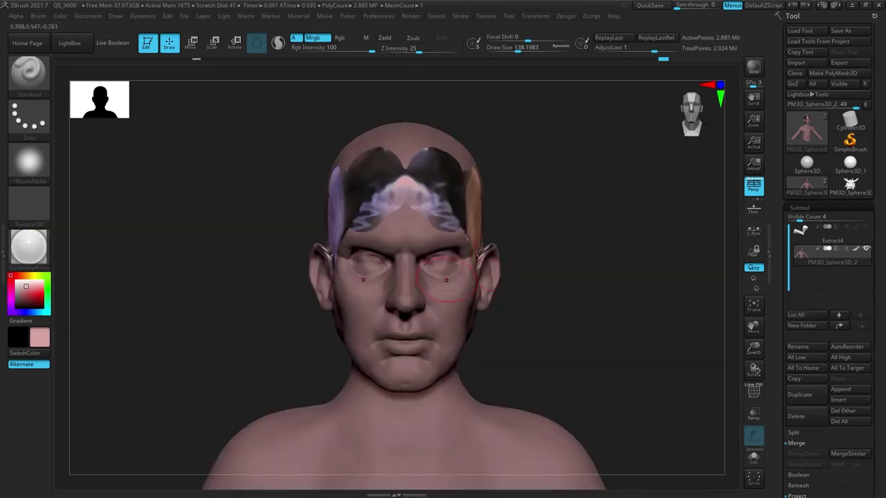
pyautogui.click(29, 247)
pyautogui.click(514, 287)
pyautogui.moveTo(513, 289); pyautogui.dragTo(679, 349)
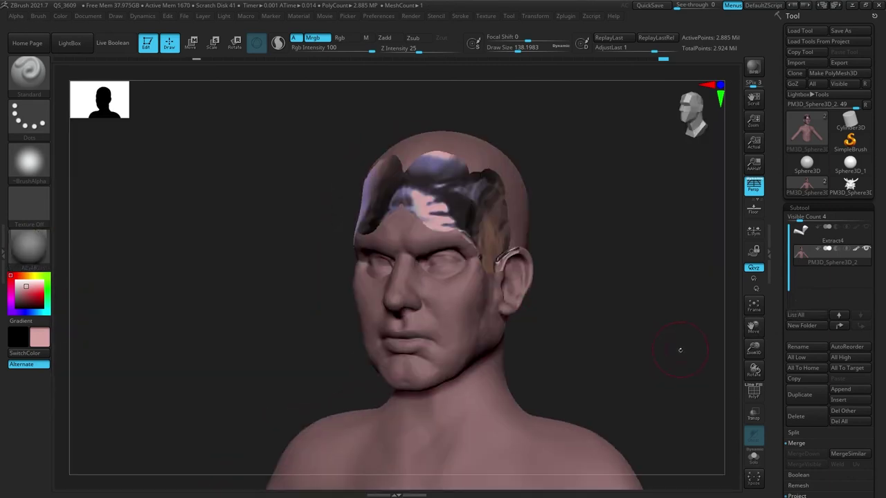
pyautogui.keyDown('alt'); pyautogui.moveTo(737, 329); pyautogui.dragTo(659, 334); pyautogui.keyUp('alt')
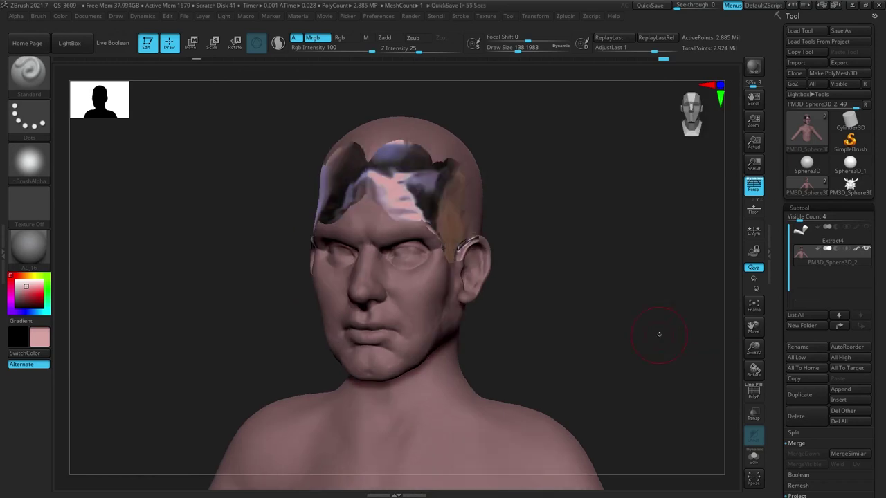
pyautogui.moveTo(663, 384); pyautogui.dragTo(547, 386)
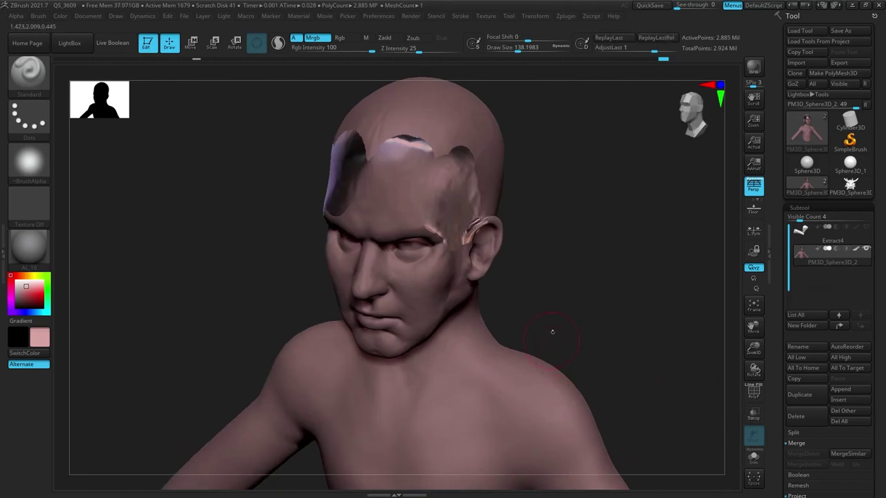
pyautogui.keyDown('alt'); pyautogui.moveTo(605, 317); pyautogui.dragTo(552, 349); pyautogui.keyUp('alt')
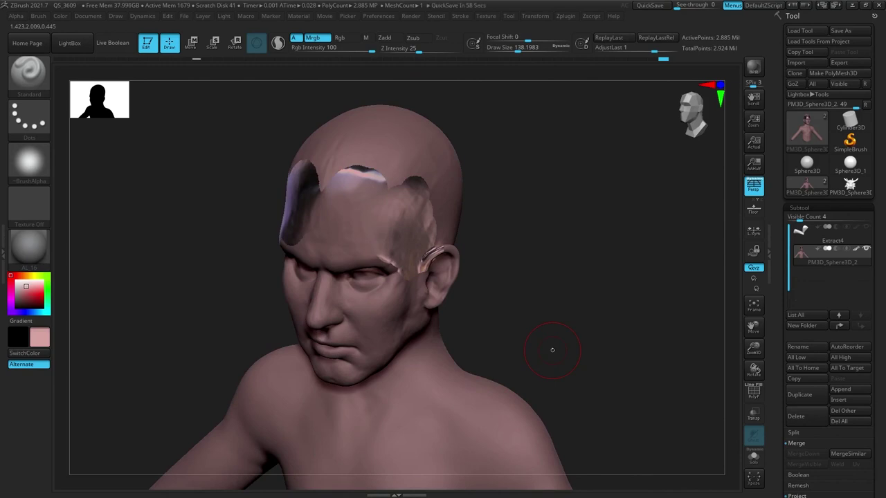
pyautogui.press('shift')
pyautogui.moveTo(544, 301); pyautogui.dragTo(355, 208)
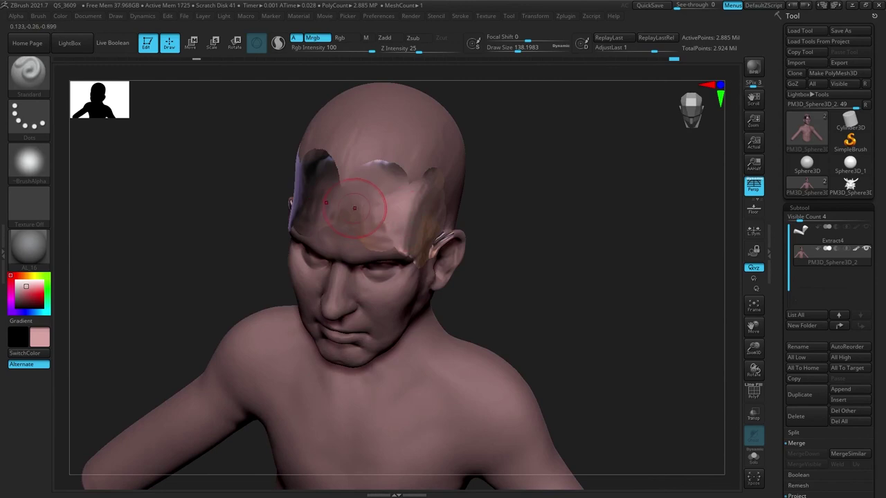
# Fill the canvas layer with the current pink color (R 217, G 164, B 164)
pyautogui.click(61, 16)
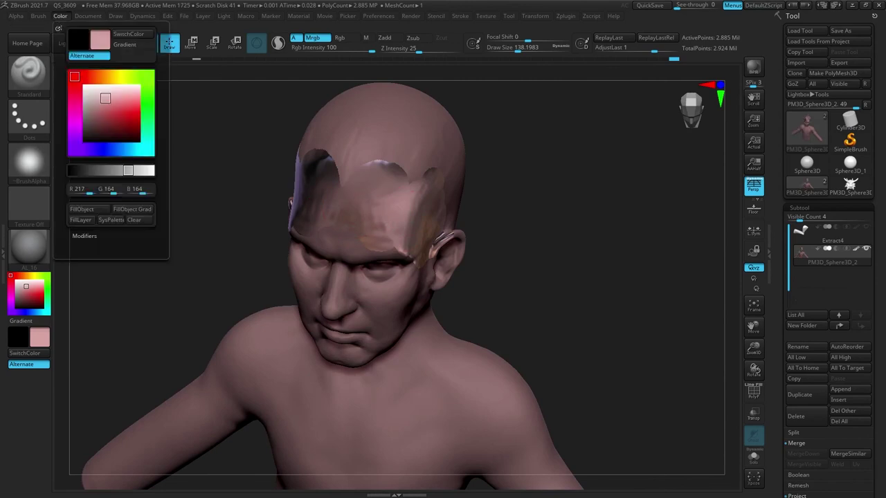
pyautogui.click(81, 219)
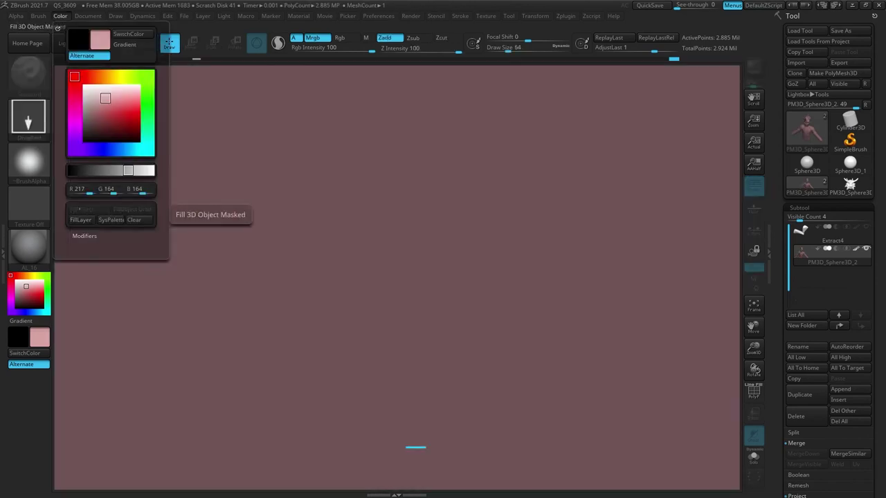
# Clear the canvas and draw the bust again in Edit mode, facing front
pyautogui.hotkey('ctrl', 'n')
pyautogui.moveTo(482, 250); pyautogui.dragTo(499, 392)
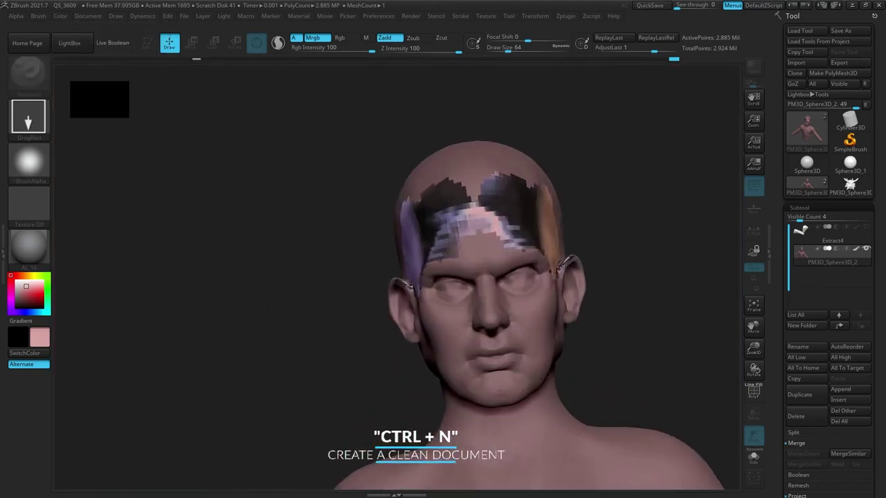
pyautogui.press('t')
pyautogui.keyDown('shift'); pyautogui.moveTo(589, 320); pyautogui.dragTo(636, 360); pyautogui.keyUp('shift')
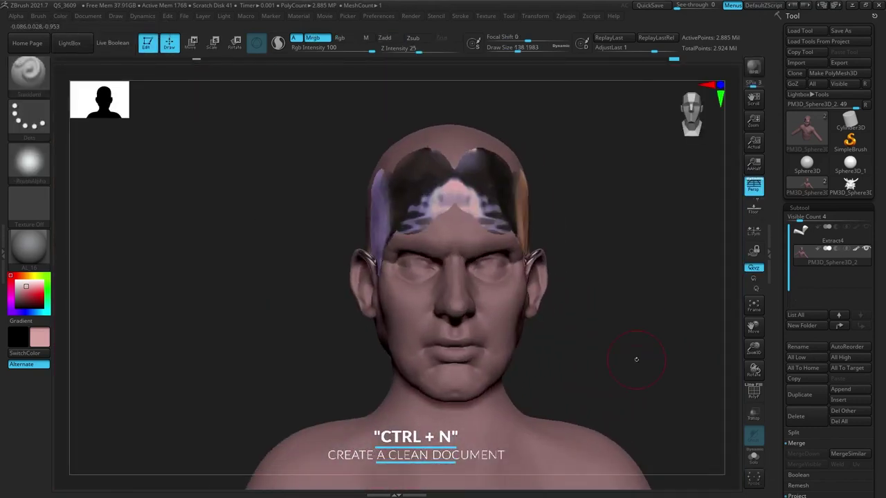
# Leave Edit mode and draw several extra copies of the bust around the head on the canvas
pyautogui.moveTo(636, 358); pyautogui.dragTo(586, 344)
pyautogui.press('t')
pyautogui.click(509, 360)
pyautogui.moveTo(565, 331); pyautogui.dragTo(590, 379)
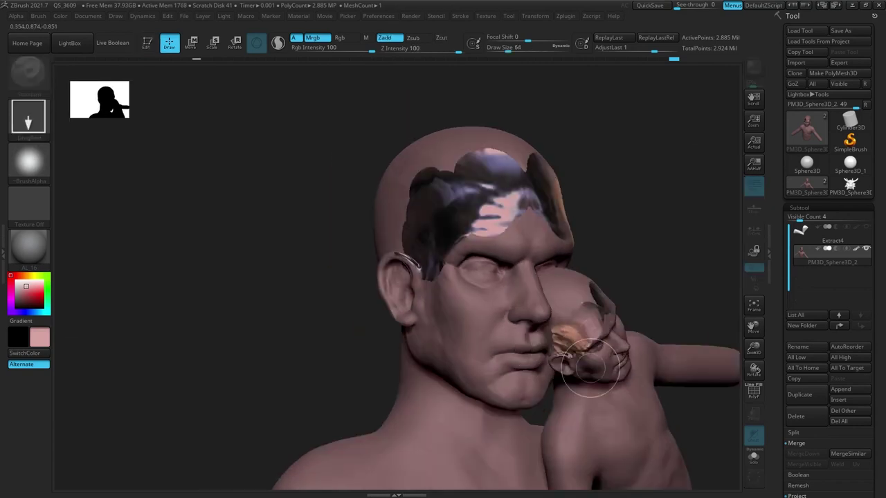
pyautogui.moveTo(603, 281); pyautogui.dragTo(637, 213)
pyautogui.moveTo(577, 228); pyautogui.dragTo(529, 166)
pyautogui.moveTo(421, 340); pyautogui.dragTo(350, 390)
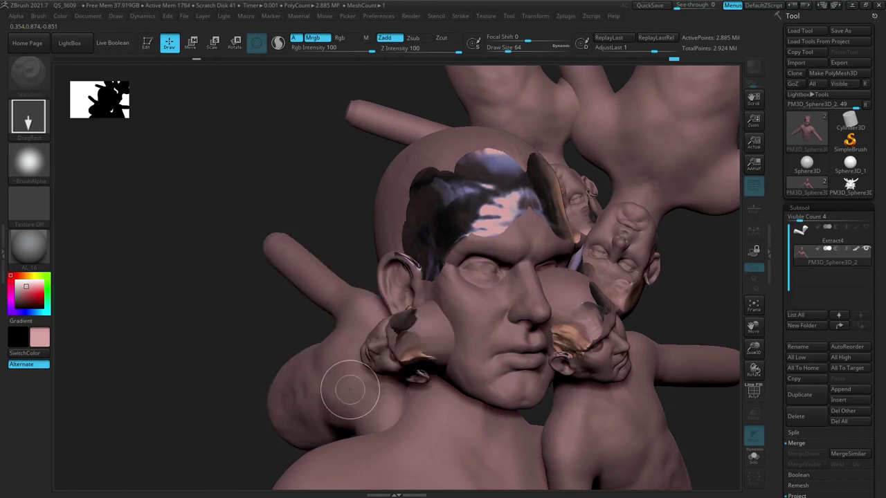
# Clear all the bust copies from the canvas and redraw a single bust in Edit mode
pyautogui.hotkey('ctrl', 'n')
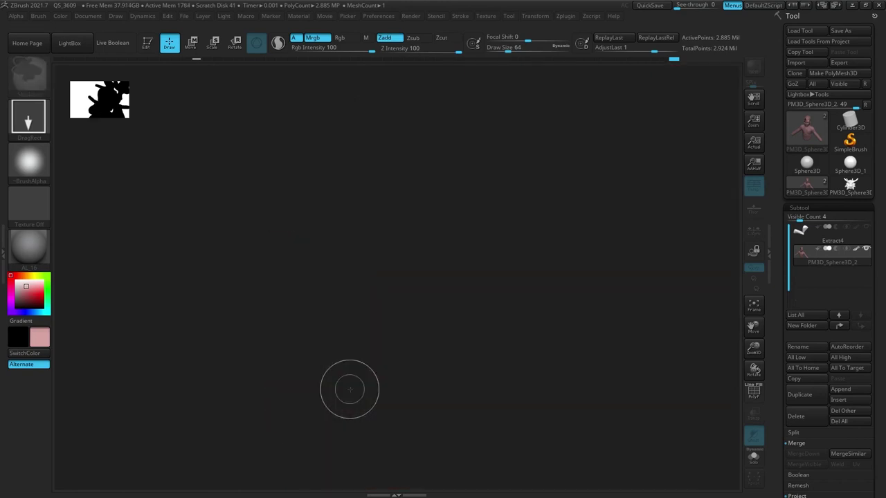
pyautogui.moveTo(457, 387); pyautogui.dragTo(462, 484)
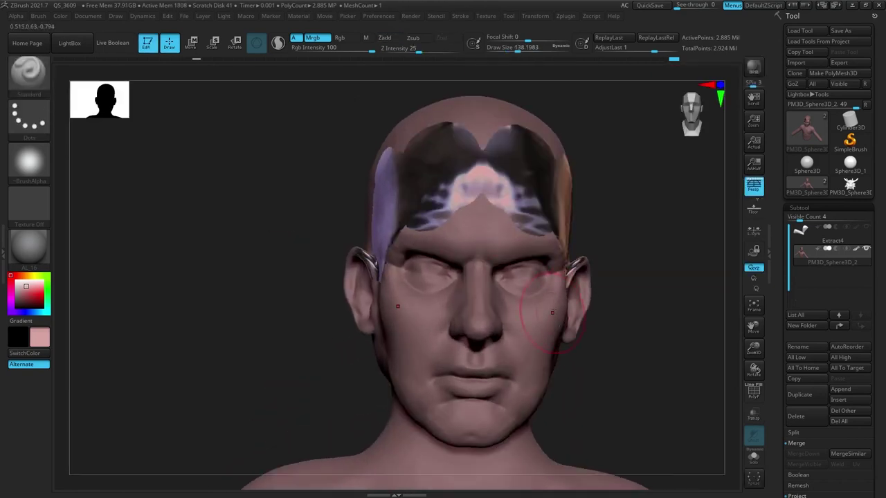
pyautogui.moveTo(601, 309); pyautogui.dragTo(633, 392)
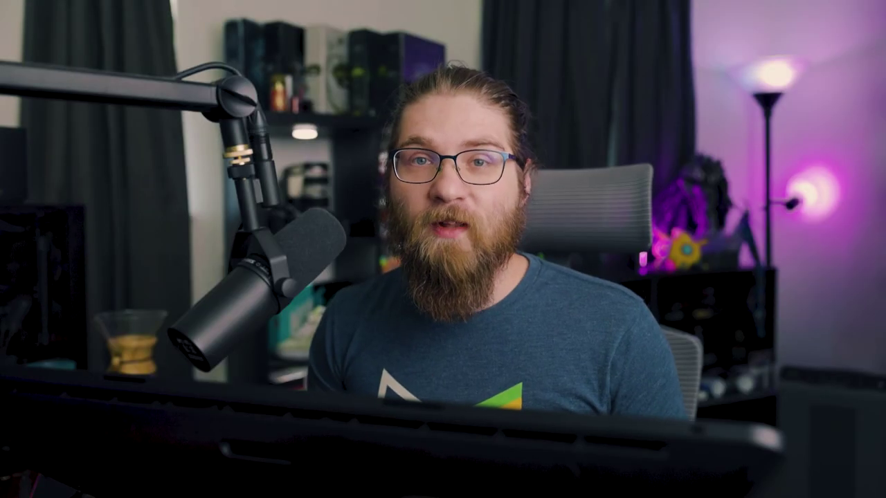